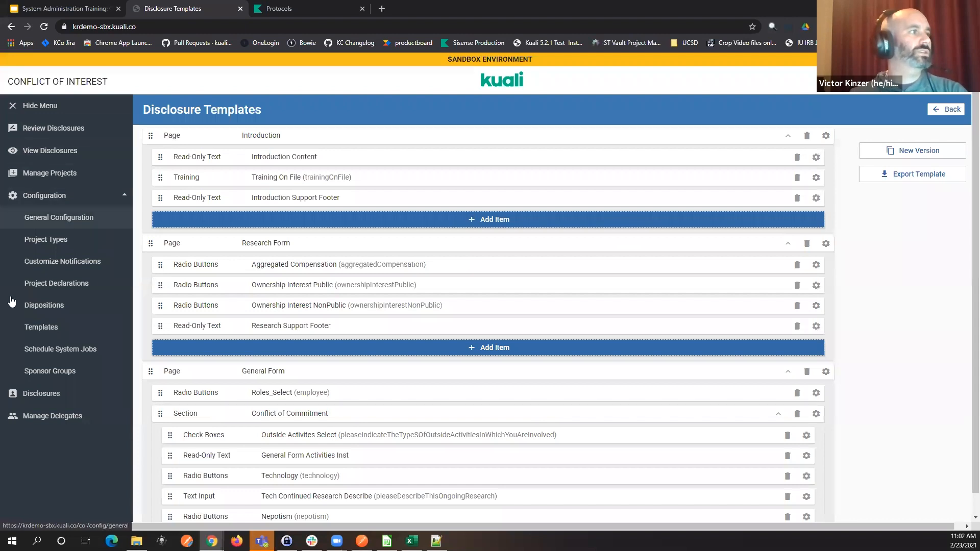
- Open the disclosure templates list and review the template versions with their dates, status and number in use
{"action": "left_click", "coordinate": [48, 337]}
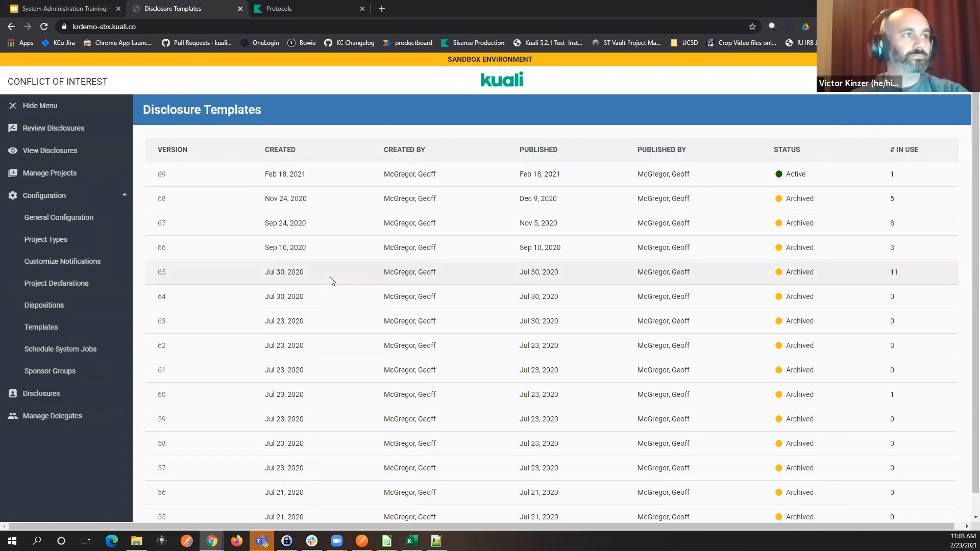
{"action": "scroll", "coordinate": [358, 285], "scroll_direction": "down", "scroll_amount": 2}
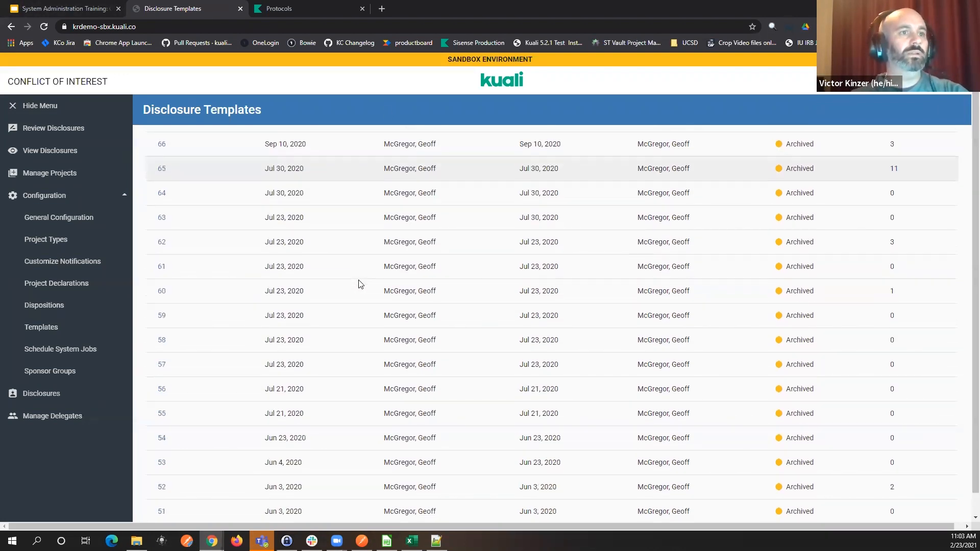
{"action": "scroll", "coordinate": [203, 453], "scroll_direction": "up", "scroll_amount": 2}
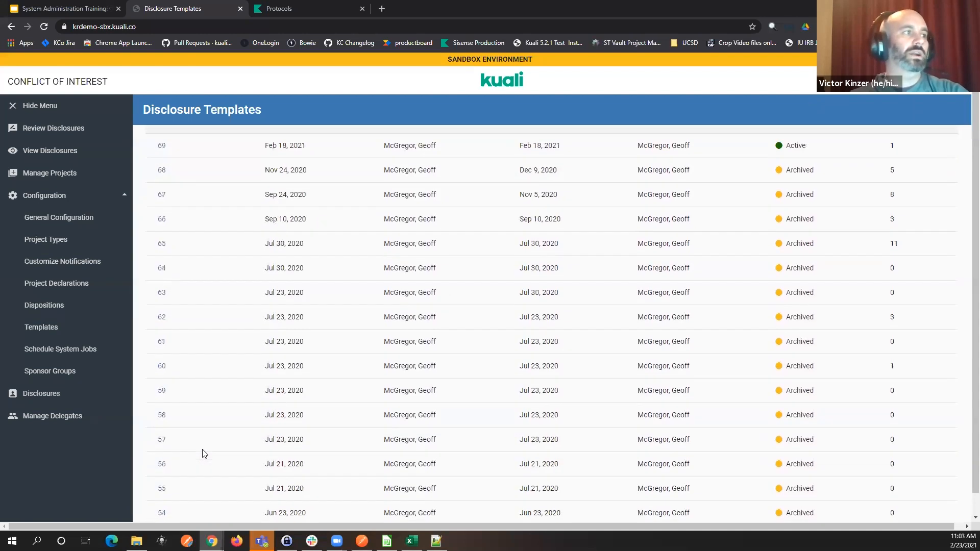
{"action": "scroll", "coordinate": [236, 357], "scroll_direction": "down", "scroll_amount": 2}
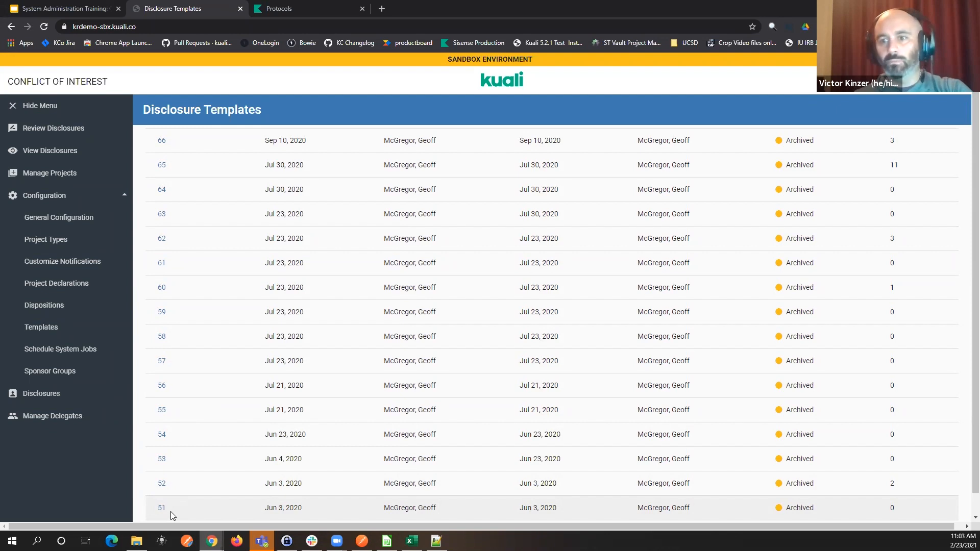
{"action": "scroll", "coordinate": [171, 508], "scroll_direction": "up", "scroll_amount": 1}
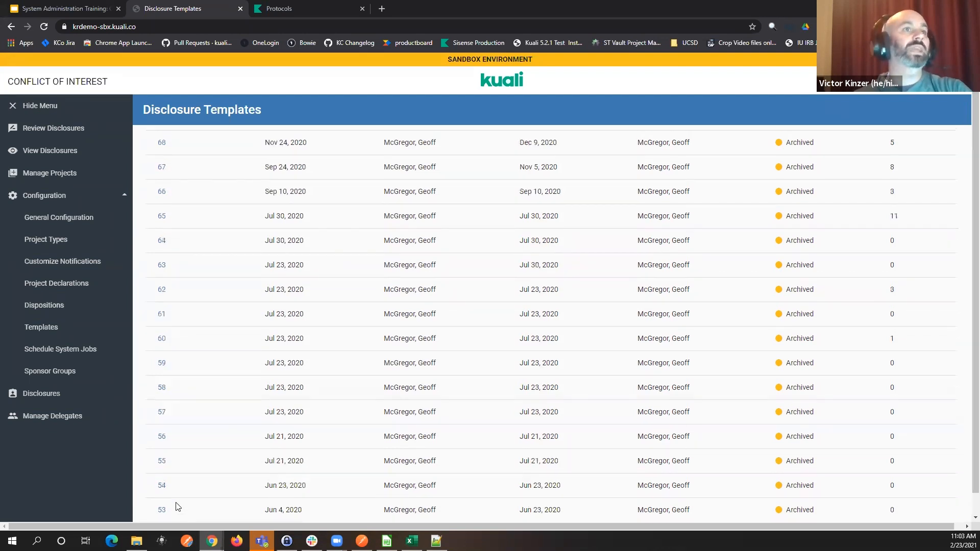
{"action": "scroll", "coordinate": [441, 143], "scroll_direction": "up", "scroll_amount": 1}
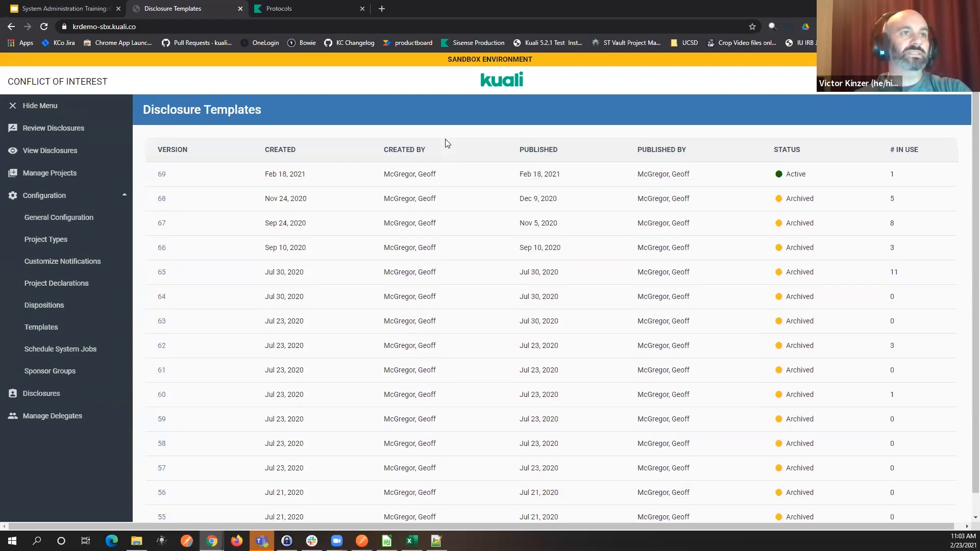
- Create a new version from the active disclosure template, version 69, and return to the templates list
{"action": "left_click", "coordinate": [162, 175]}
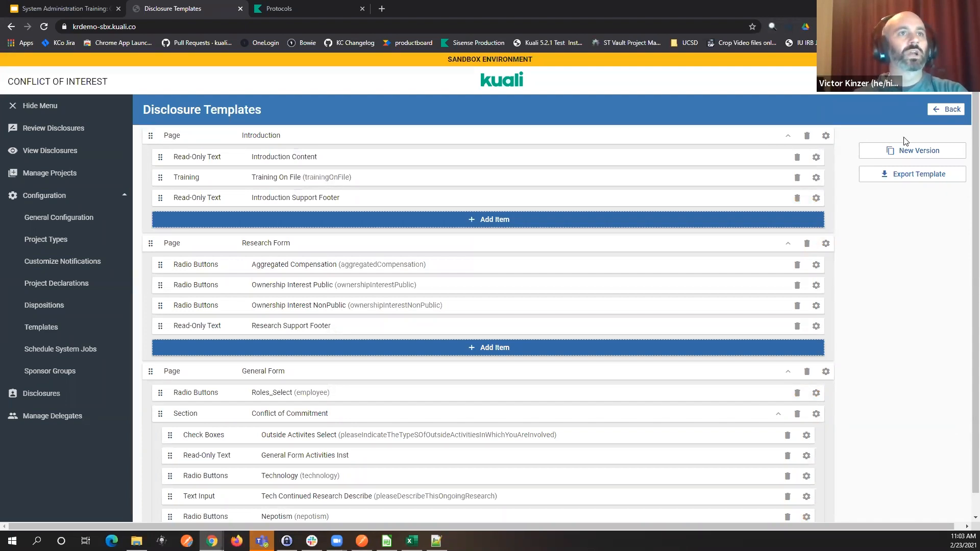
{"action": "left_click", "coordinate": [892, 154]}
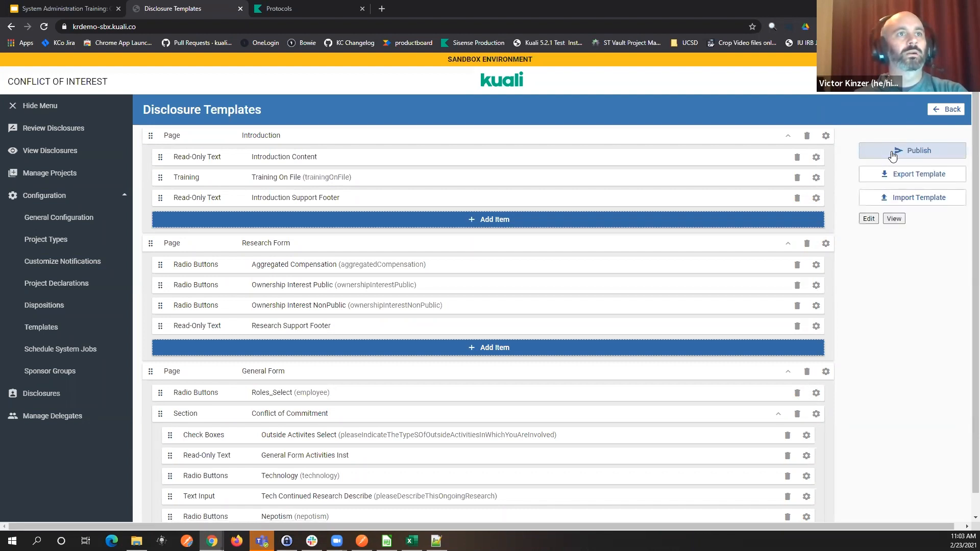
{"action": "left_click", "coordinate": [55, 329]}
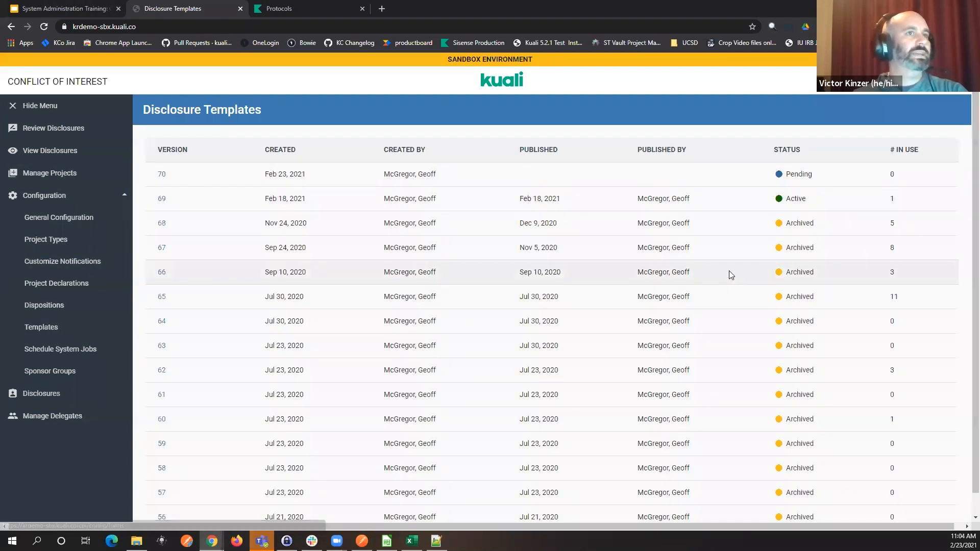
- Highlight the active version 69 in the list, view its template and the available actions, and return to the list
{"action": "left_click_drag", "start_coordinate": [943, 204], "coordinate": [145, 203]}
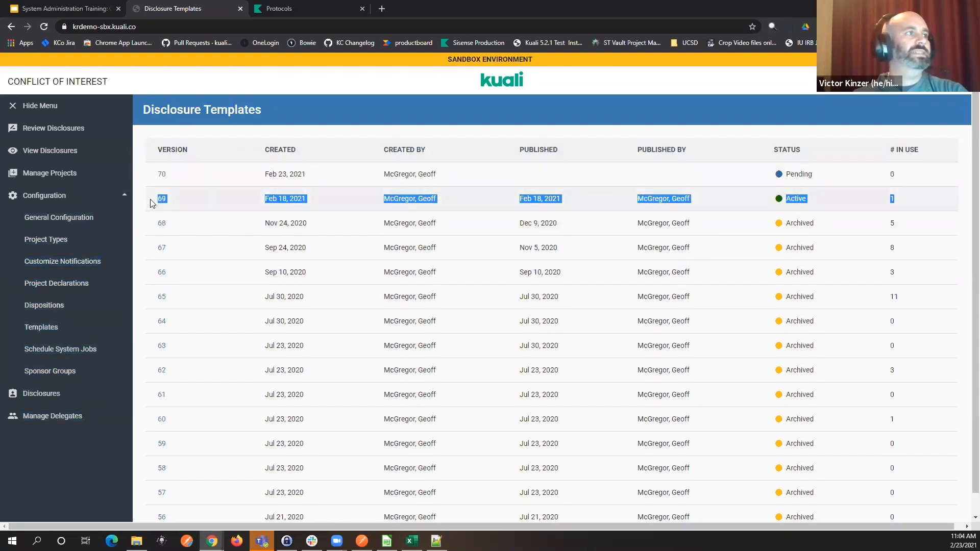
{"action": "left_click", "coordinate": [329, 139]}
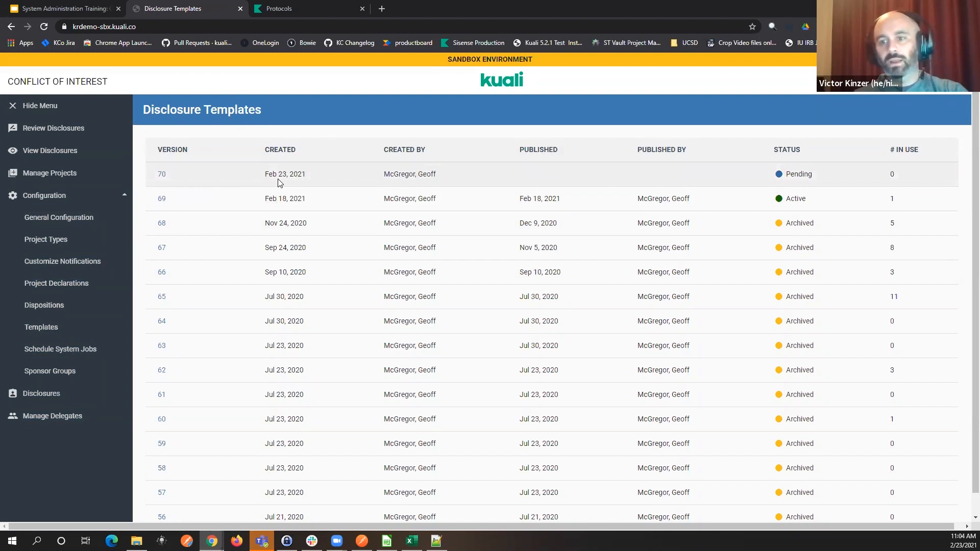
{"action": "left_click", "coordinate": [160, 199]}
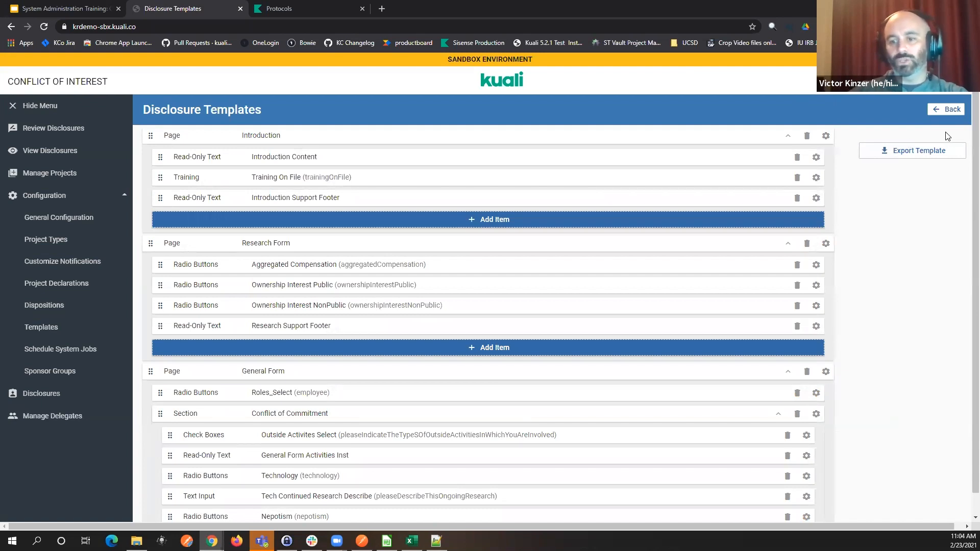
{"action": "left_click", "coordinate": [80, 332]}
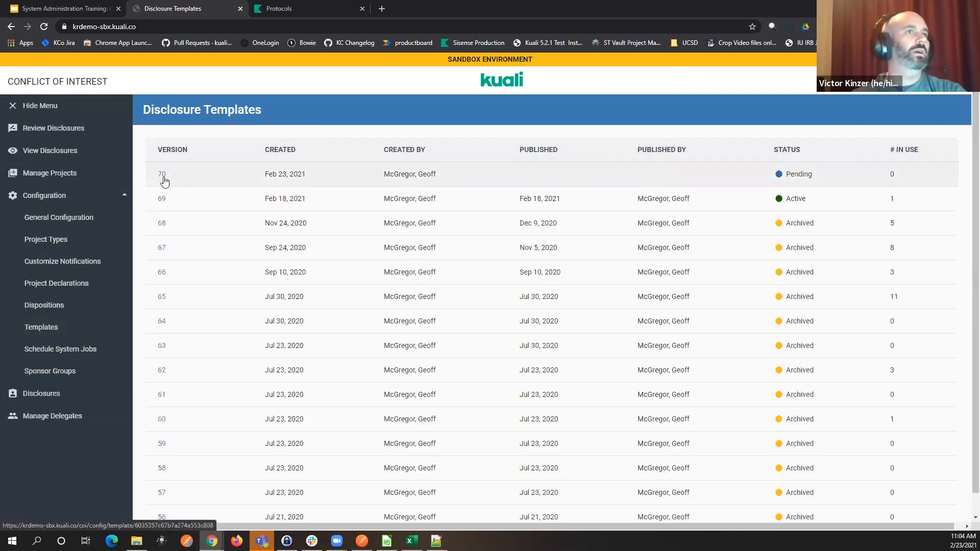
- Open the pending template version and collapse all its pages, from Introduction through Certification
{"action": "left_click", "coordinate": [162, 176]}
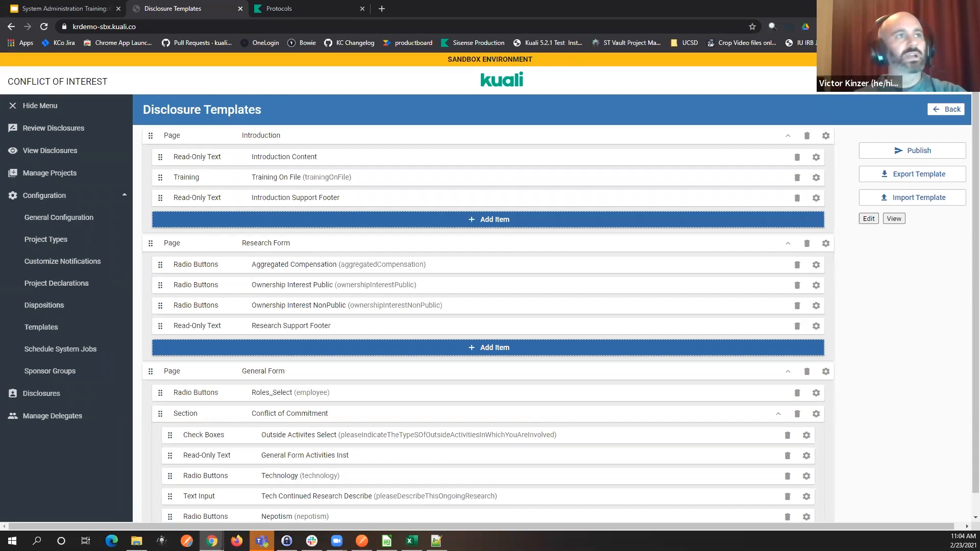
{"action": "left_click", "coordinate": [789, 135]}
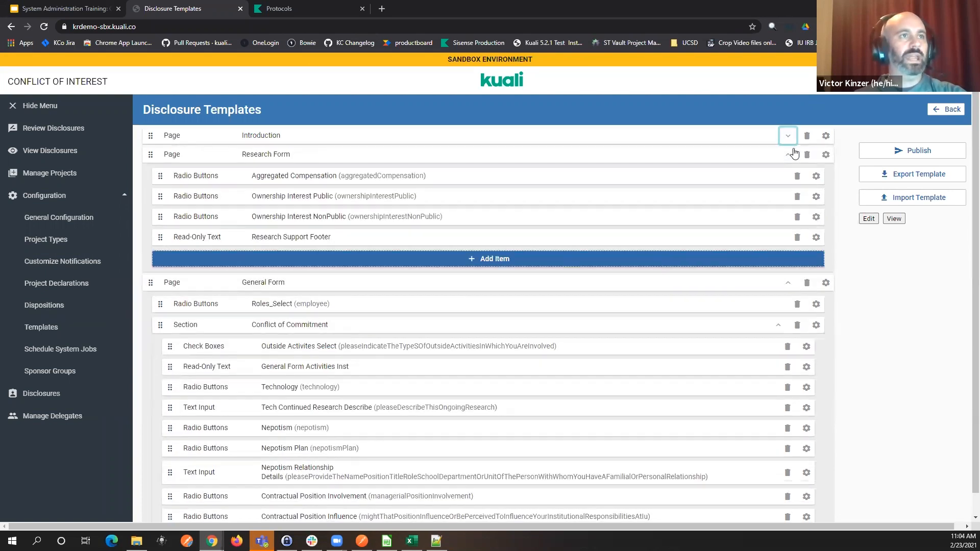
{"action": "left_click", "coordinate": [789, 154]}
{"action": "left_click", "coordinate": [789, 174]}
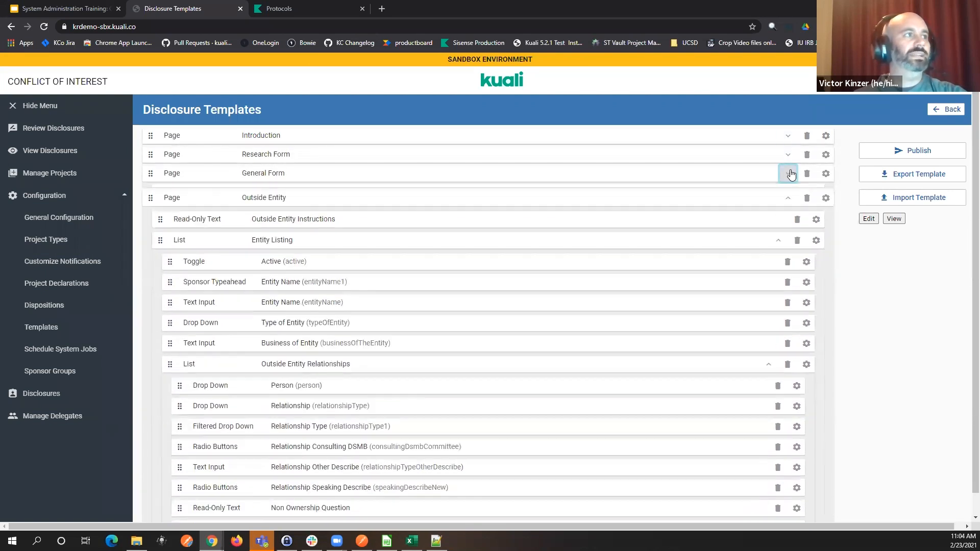
{"action": "left_click", "coordinate": [786, 193]}
{"action": "left_click", "coordinate": [785, 213]}
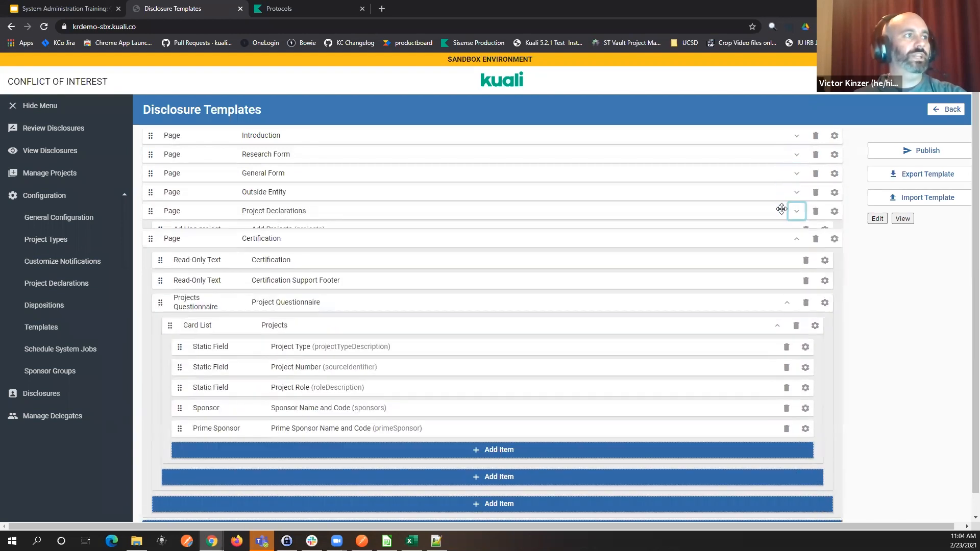
{"action": "left_click", "coordinate": [793, 230]}
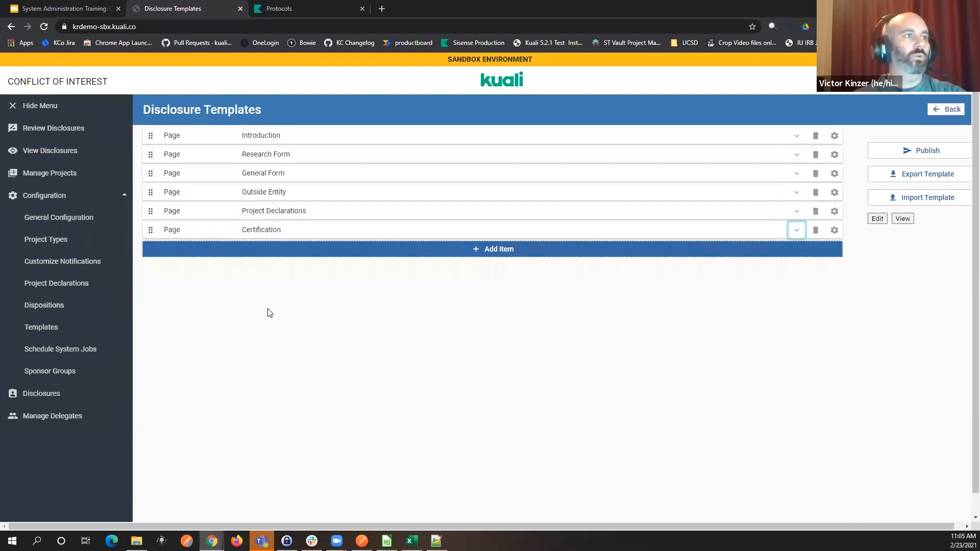
- View the item types available for adding at the template's top level, and close the list without adding anything
{"action": "left_click", "coordinate": [239, 253]}
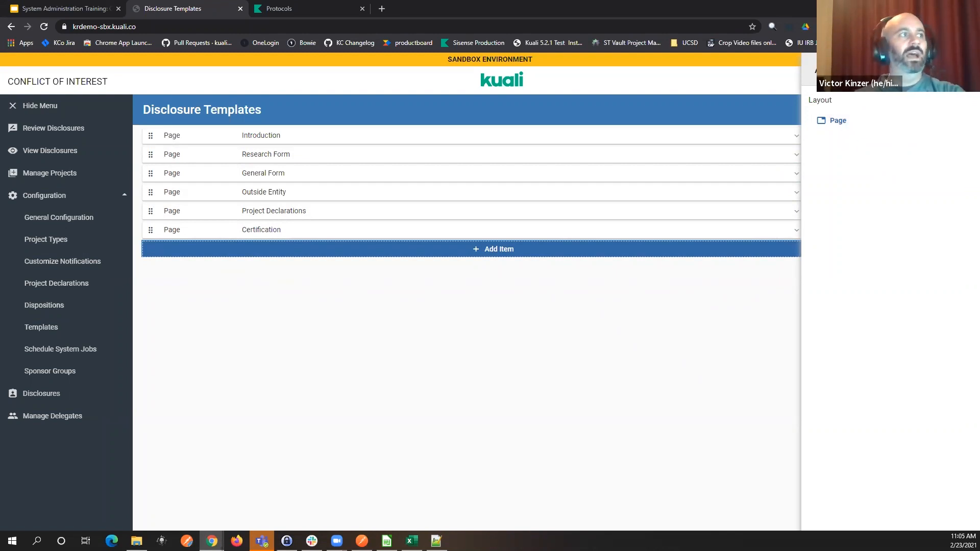
{"action": "left_click", "coordinate": [964, 70]}
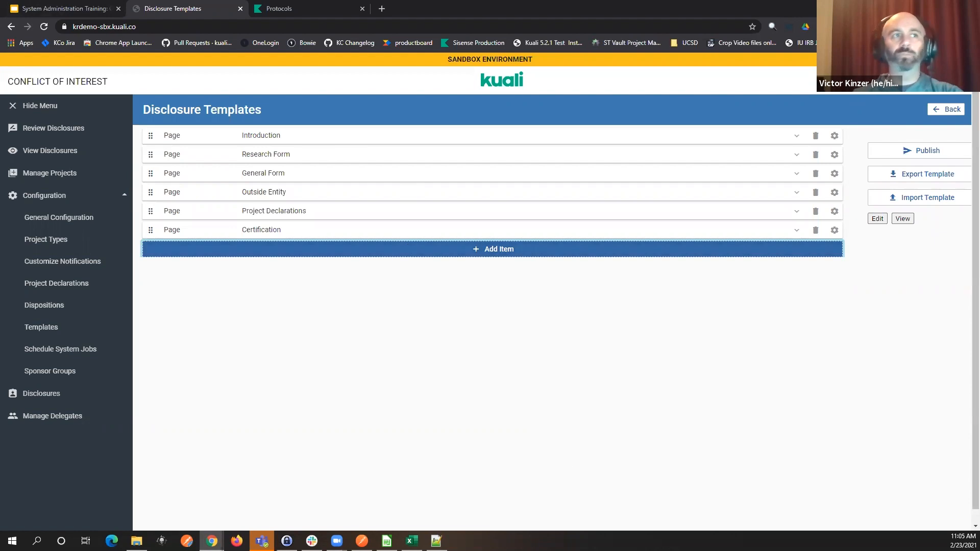
- Expand all the template's pages again, from Certification up to Introduction
{"action": "left_click", "coordinate": [796, 230]}
{"action": "left_click", "coordinate": [797, 210]}
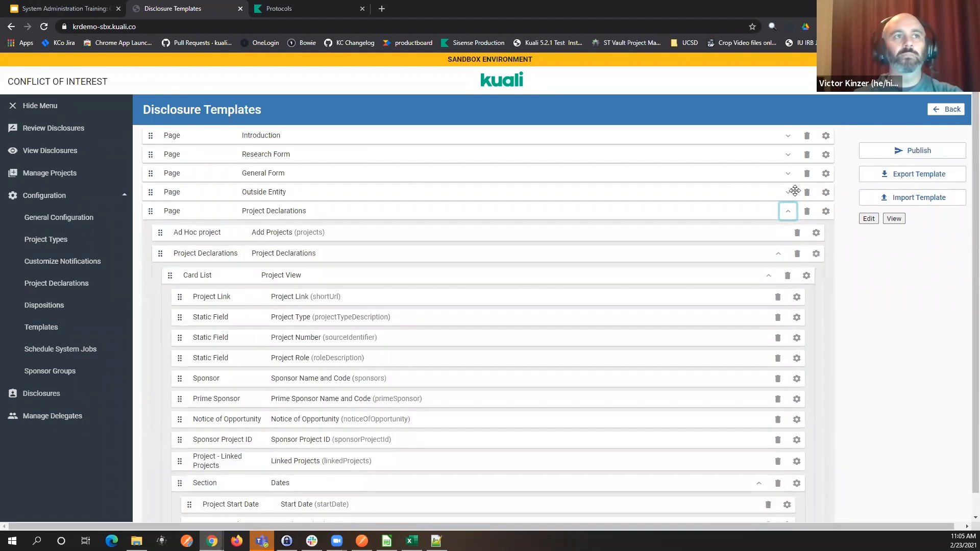
{"action": "left_click", "coordinate": [787, 192]}
{"action": "left_click", "coordinate": [787, 174]}
{"action": "left_click", "coordinate": [788, 155]}
{"action": "left_click", "coordinate": [782, 136]}
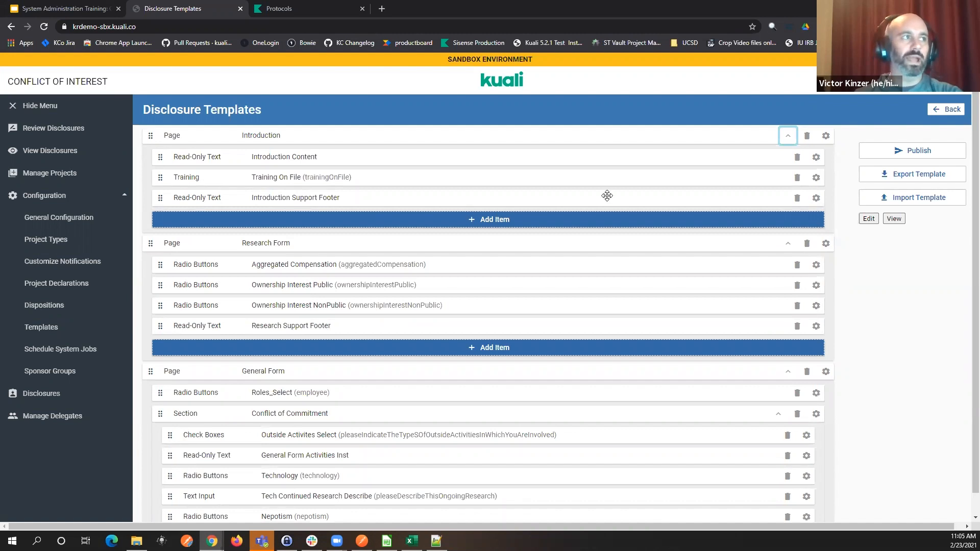
- Examine the settings and field preview of the Introduction Content read-only text, and close them without saving
{"action": "left_click", "coordinate": [817, 156]}
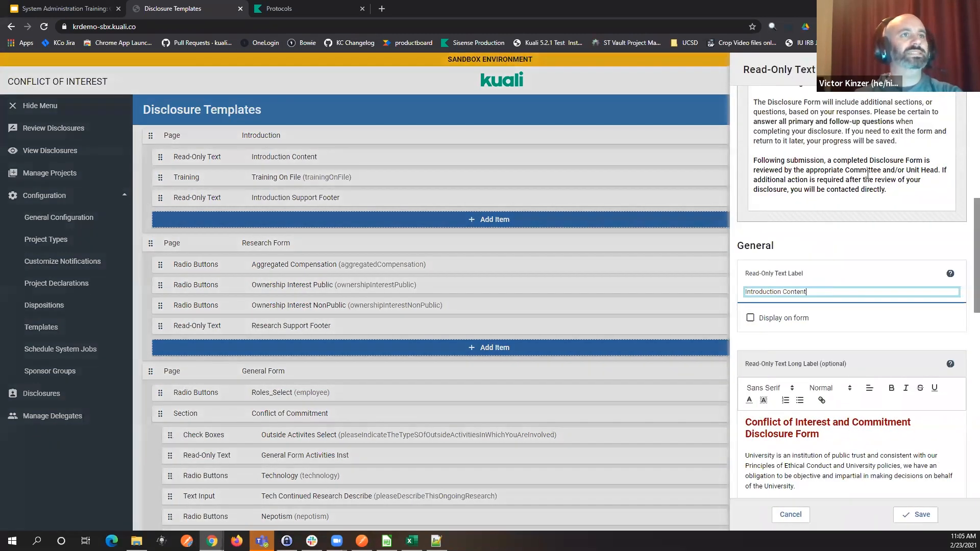
{"action": "scroll", "coordinate": [868, 173], "scroll_direction": "up", "scroll_amount": 10}
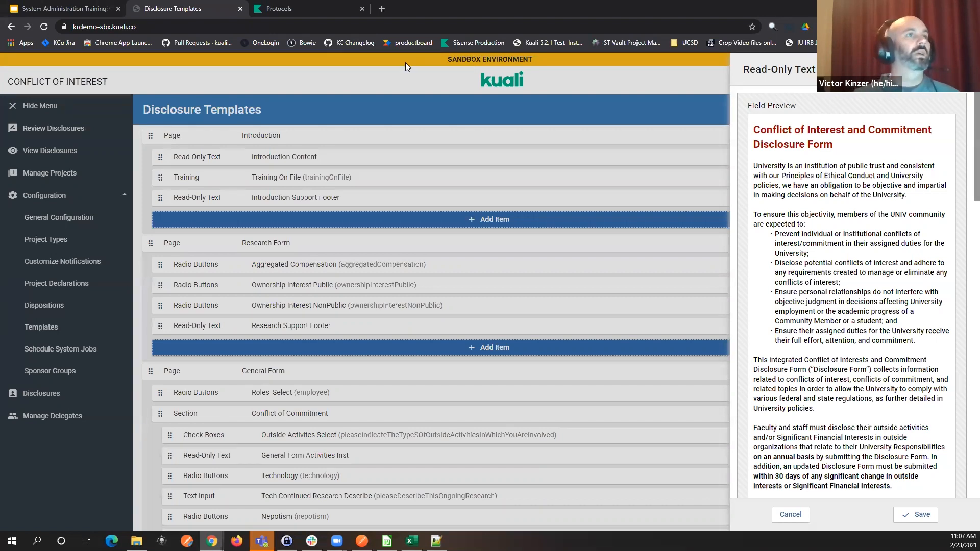
{"action": "left_click", "coordinate": [779, 516]}
- Add a new page labelled "Training Page" at the end of the template, after Certification, and save it
{"action": "scroll", "coordinate": [387, 207], "scroll_direction": "down", "scroll_amount": 1}
{"action": "scroll", "coordinate": [387, 206], "scroll_direction": "down", "scroll_amount": 15}
{"action": "scroll", "coordinate": [377, 207], "scroll_direction": "down", "scroll_amount": 15}
{"action": "scroll", "coordinate": [368, 221], "scroll_direction": "down", "scroll_amount": 10}
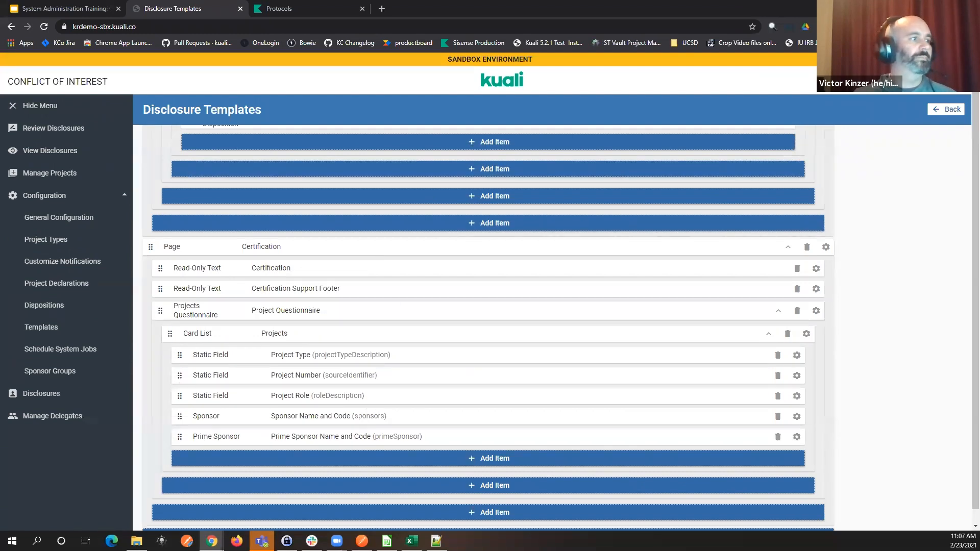
{"action": "scroll", "coordinate": [286, 486], "scroll_direction": "down", "scroll_amount": 1}
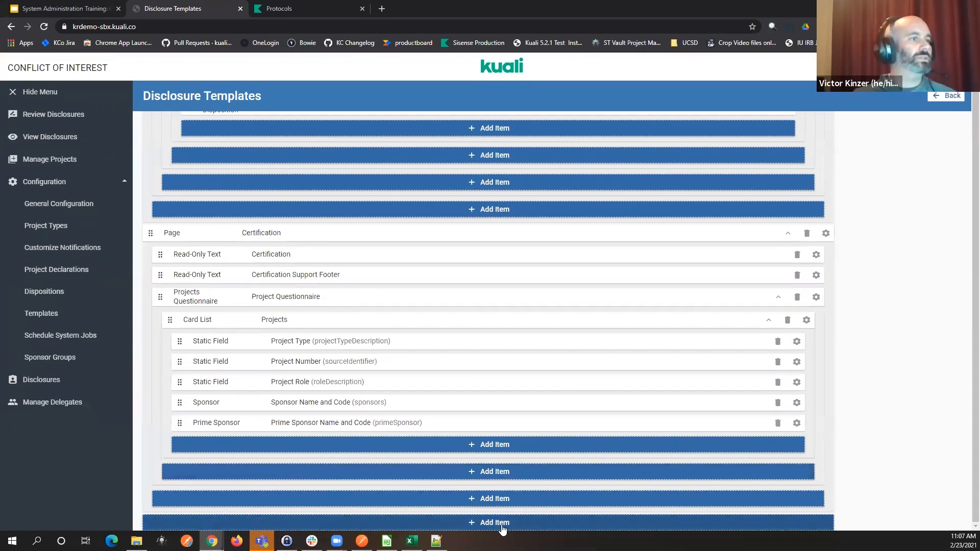
{"action": "left_click", "coordinate": [503, 526]}
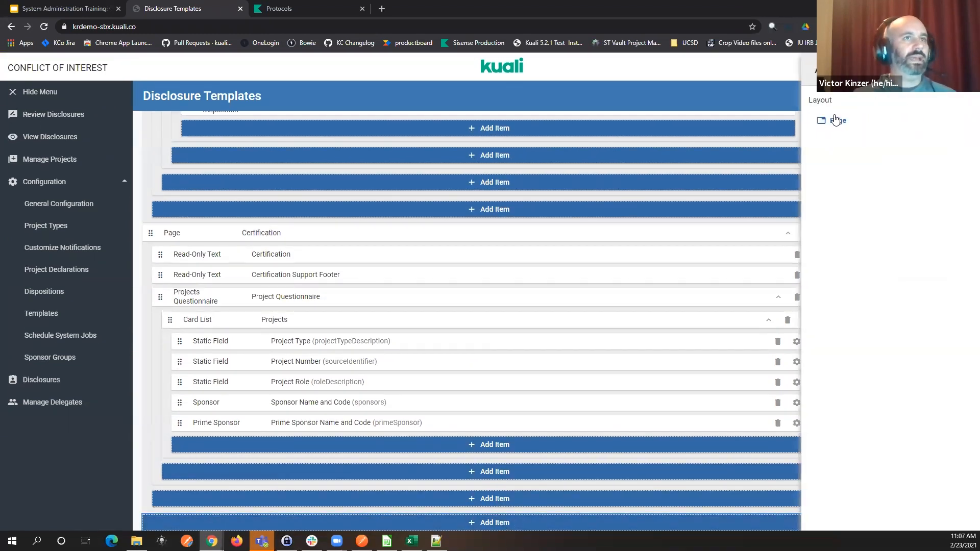
{"action": "left_click", "coordinate": [835, 120]}
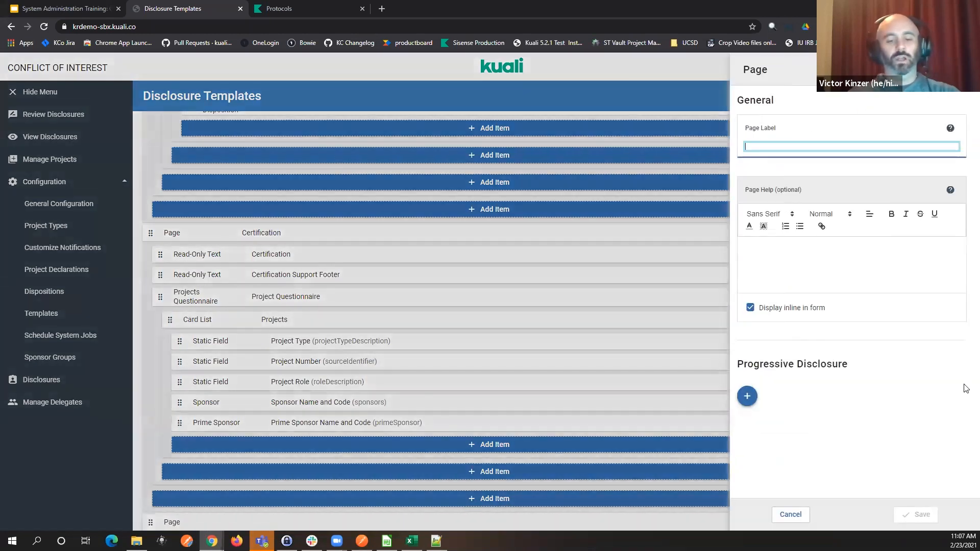
{"action": "type", "text": "Training Page"}
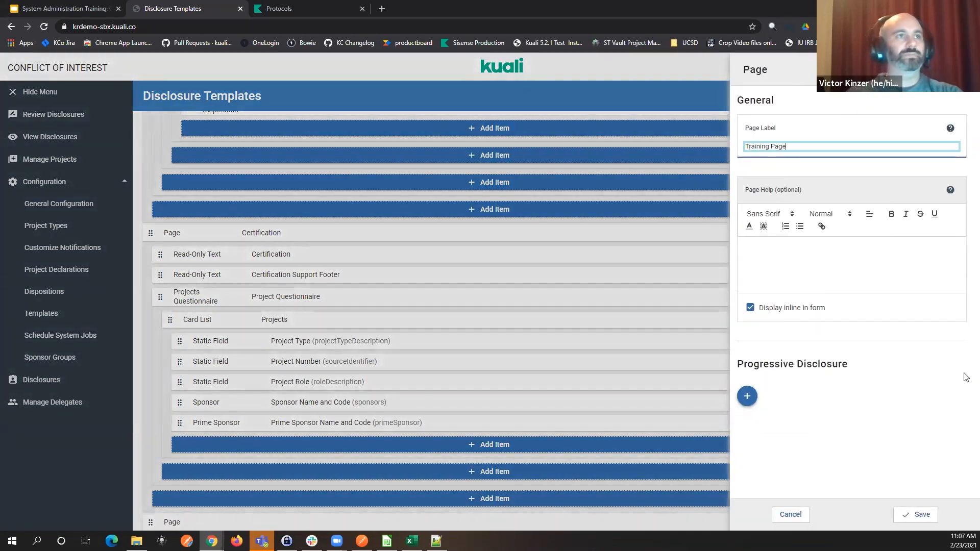
{"action": "left_click", "coordinate": [908, 516]}
- Add a Text Input to the Training Page and set its field label to "My Field Label"
{"action": "scroll", "coordinate": [777, 357], "scroll_direction": "down", "scroll_amount": 1}
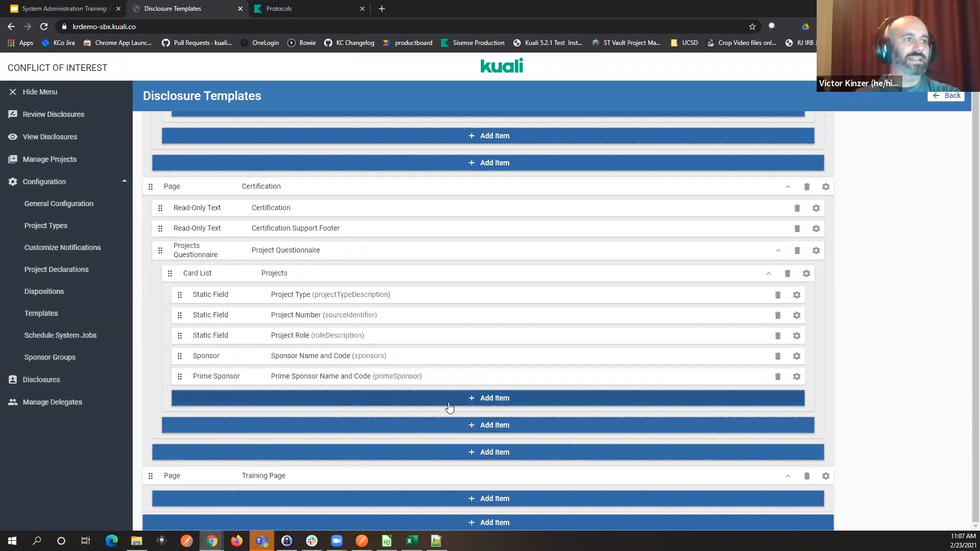
{"action": "left_click", "coordinate": [391, 499]}
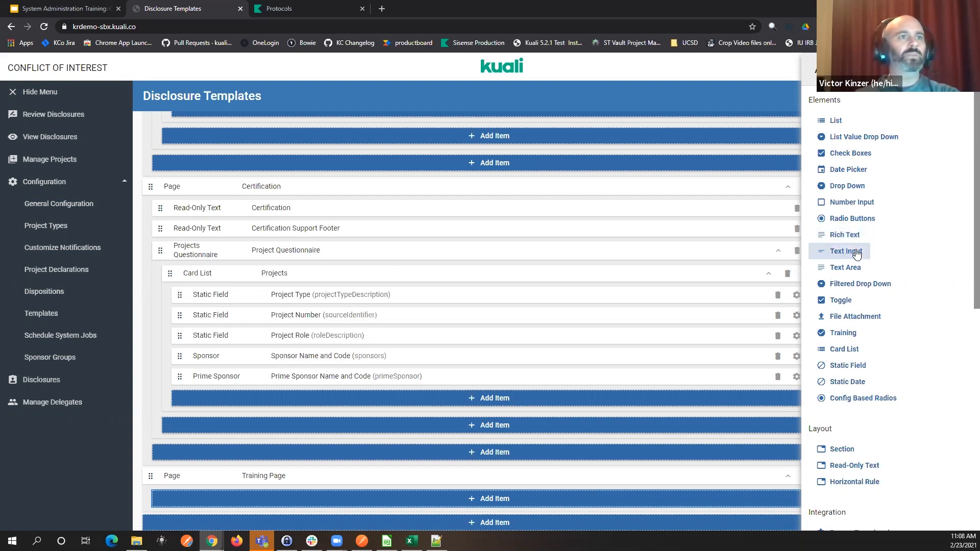
{"action": "left_click", "coordinate": [837, 258]}
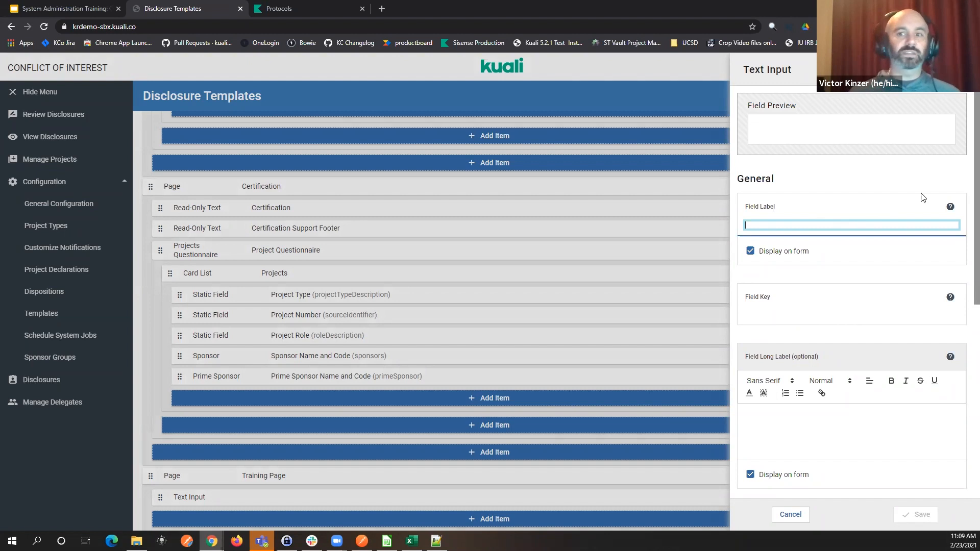
{"action": "type", "text": "My Field "}
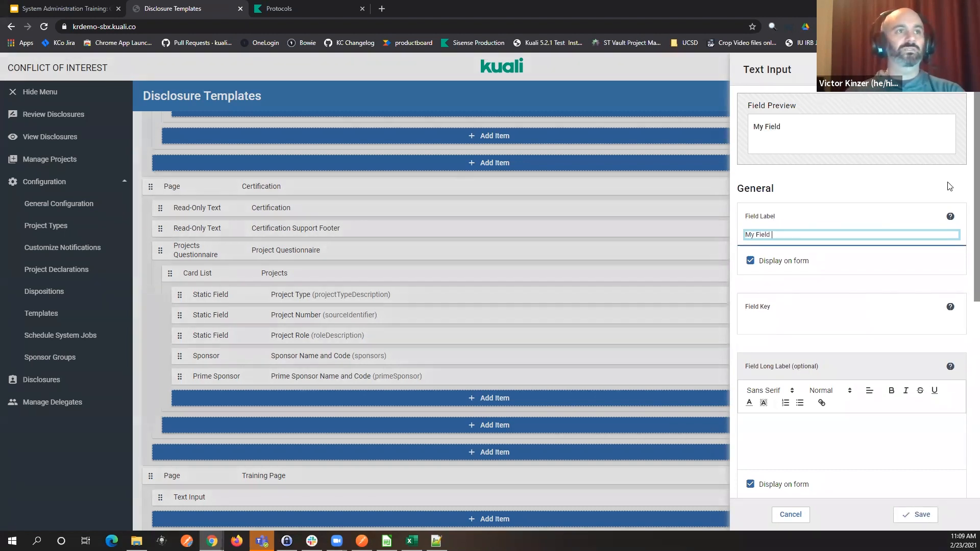
{"action": "type", "text": "KLabel"}
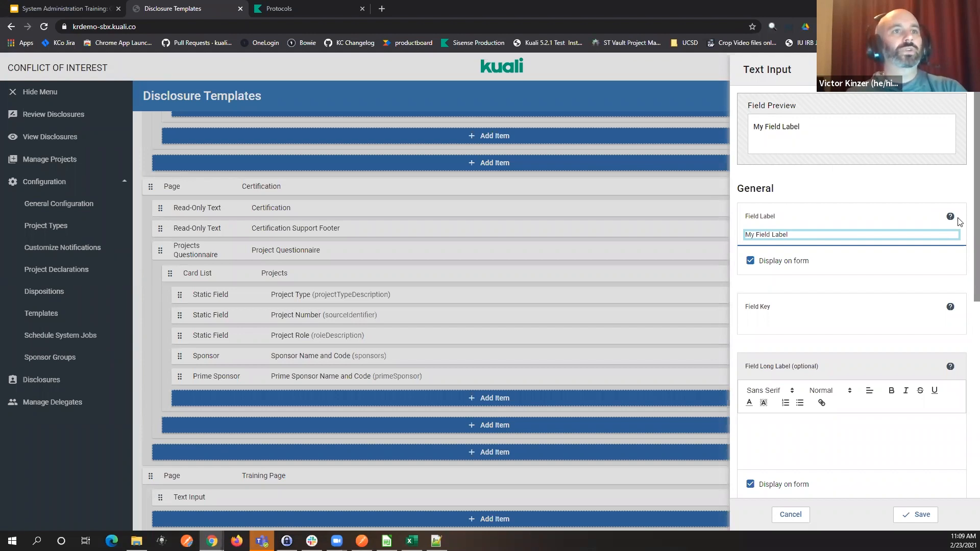
{"action": "mouse_move", "coordinate": [956, 222]}
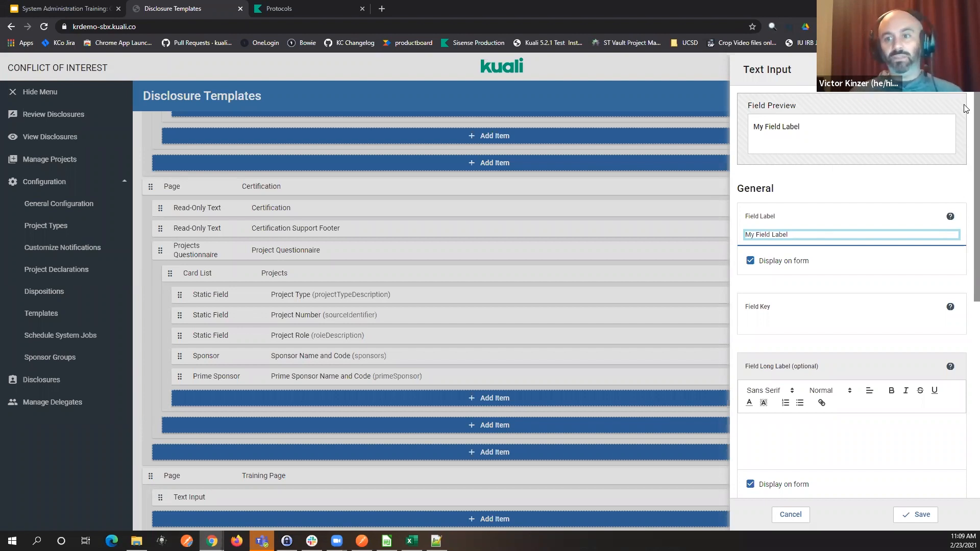
- Try extending the field label with "If I keep typing and I go over", and delete the added words again
{"action": "type", "text": "If I ke"}
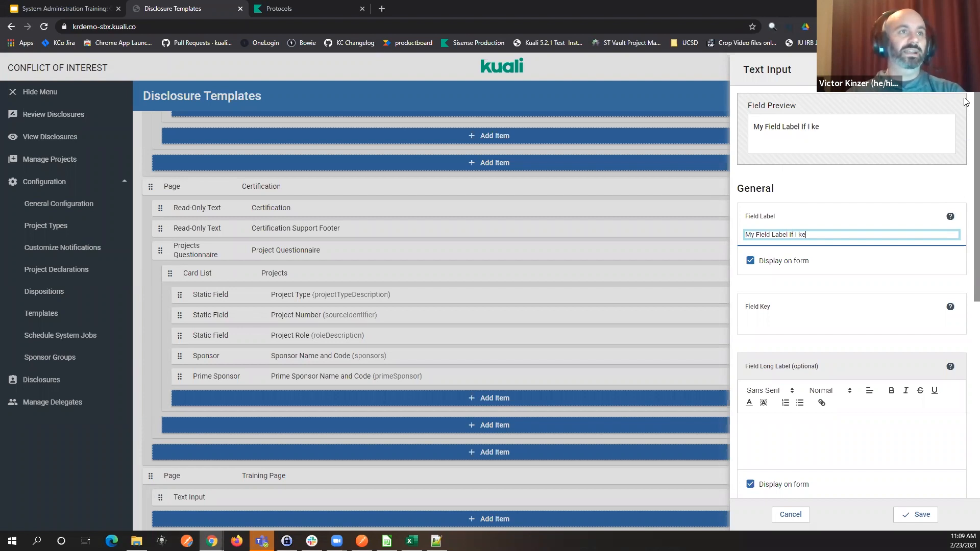
{"action": "type", "text": "ep typing and I go"}
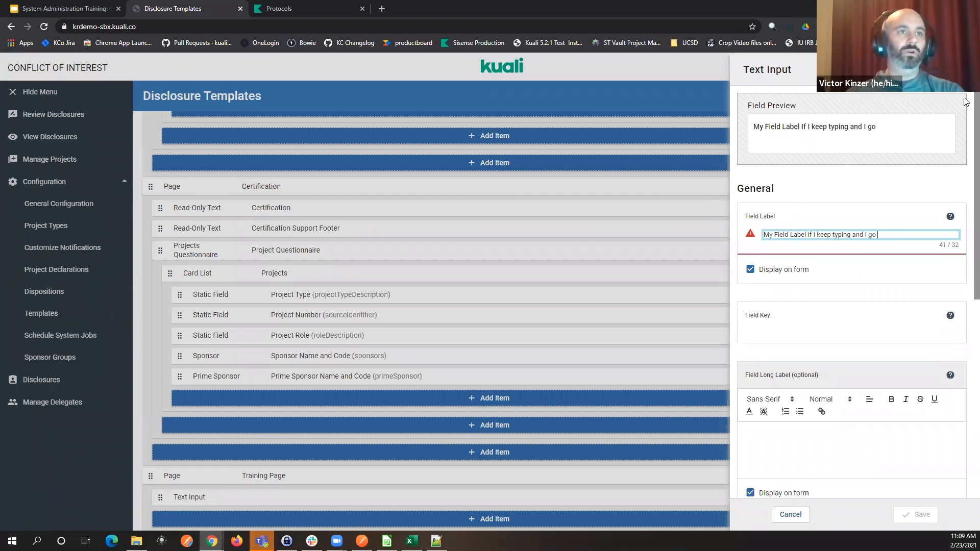
{"action": "type", "text": " over"}
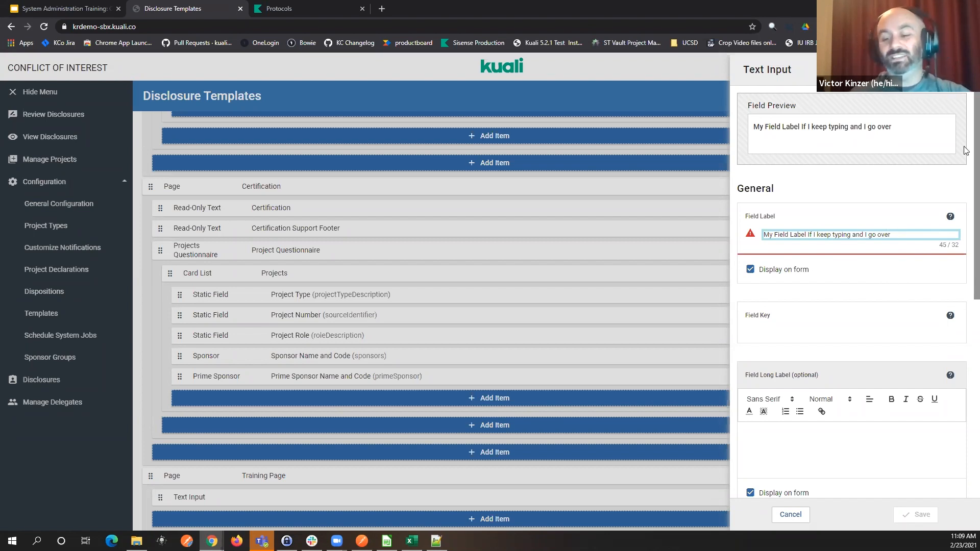
{"action": "key", "text": "BackSpace"}
{"action": "key", "text": "BackSpace"}
{"action": "key", "text": "BackSpace"}
{"action": "key", "text": "BackSpace"}
{"action": "key", "text": "BackSpace"}
{"action": "key", "text": "BackSpace"}
{"action": "key", "text": "BackSpace"}
{"action": "key", "text": "BackSpace"}
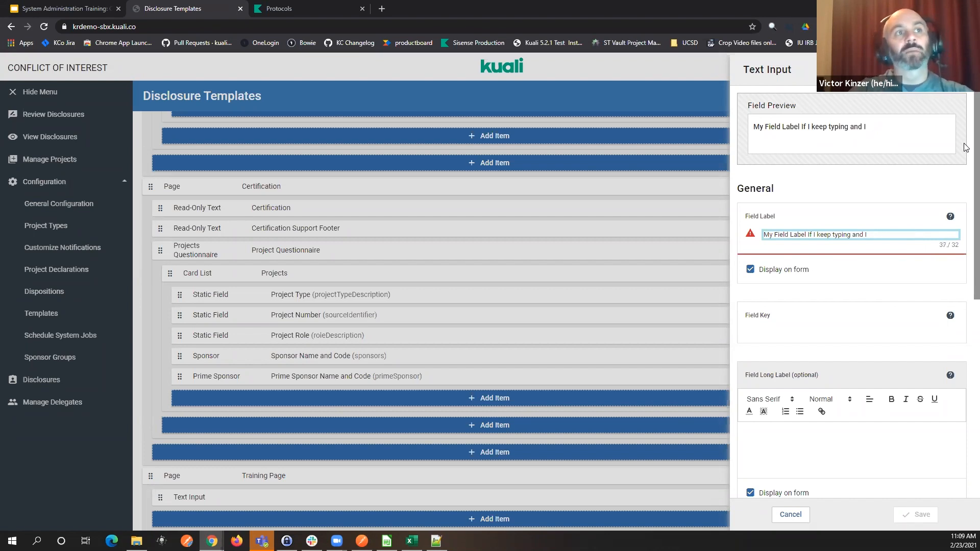
{"action": "key", "text": "BackSpace"}
{"action": "key", "text": "BackSpace"}
{"action": "key", "text": "BackSpace"}
{"action": "key", "text": "BackSpace"}
{"action": "key", "text": "BackSpace"}
{"action": "key", "text": "BackSpace"}
{"action": "key", "text": "BackSpace"}
{"action": "key", "text": "BackSpace"}
{"action": "key", "text": "BackSpace"}
{"action": "key", "text": "BackSpace"}
{"action": "key", "text": "BackSpace"}
{"action": "key", "text": "BackSpace"}
{"action": "key", "text": "BackSpace"}
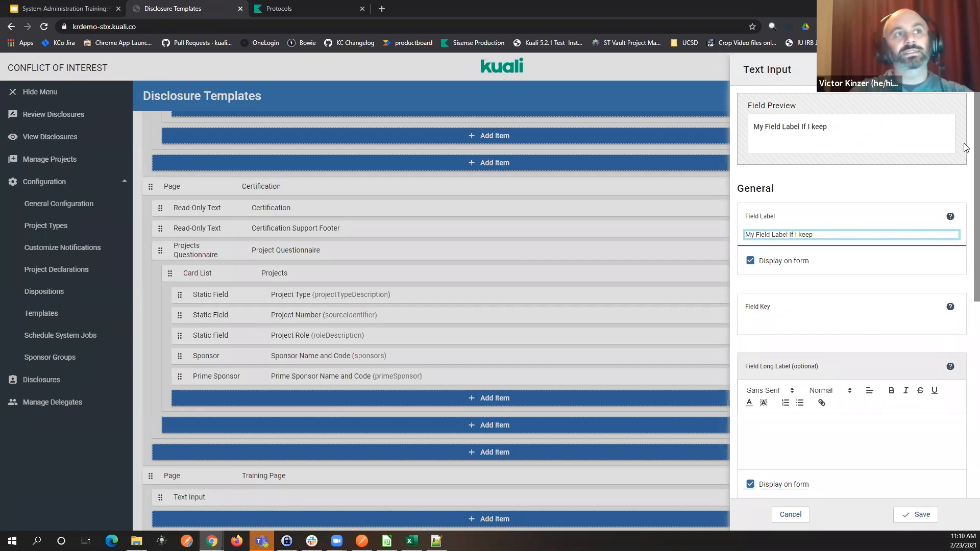
{"action": "key", "text": "BackSpace"}
{"action": "key", "text": "BackSpace"}
{"action": "key", "text": "BackSpace"}
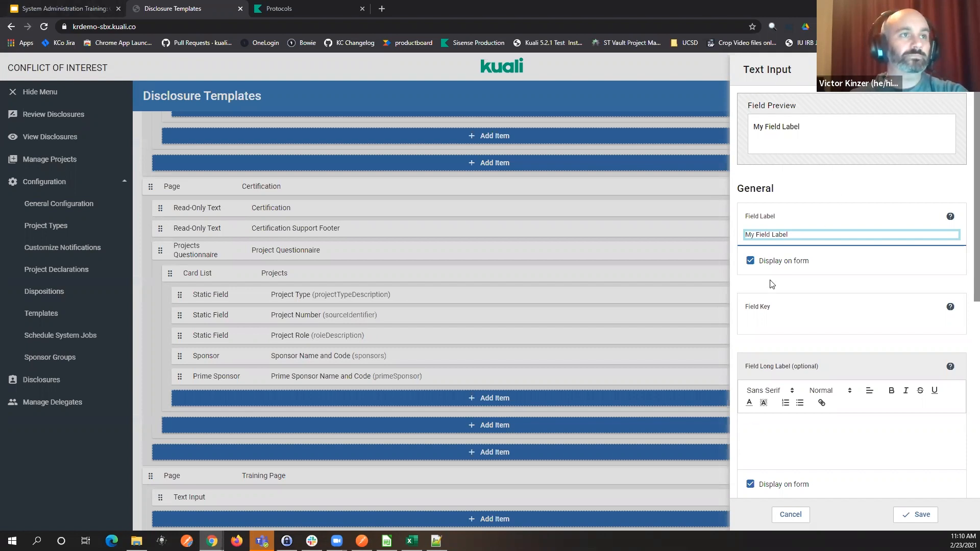
- Toggle the field label's display on the form to compare the preview, leaving the option off
{"action": "left_click", "coordinate": [788, 264]}
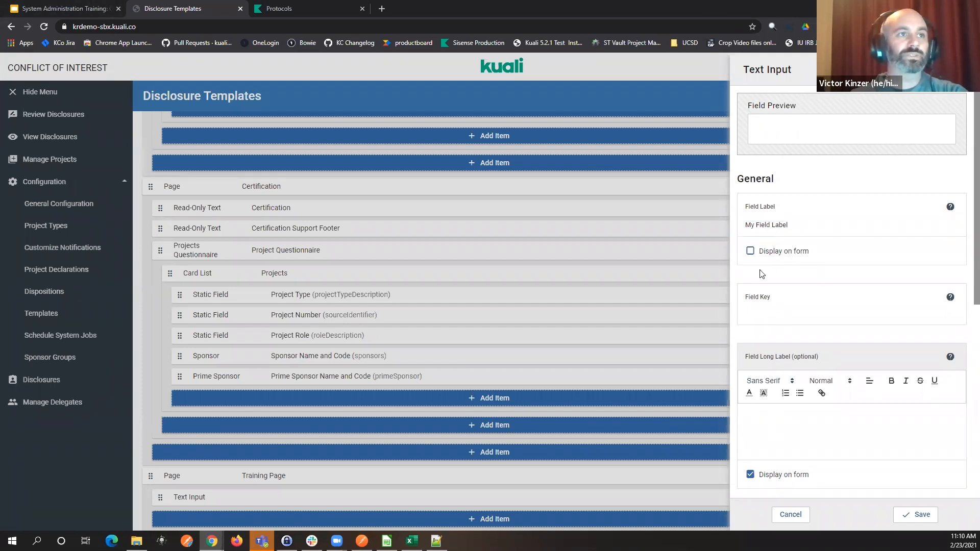
{"action": "left_click", "coordinate": [789, 258]}
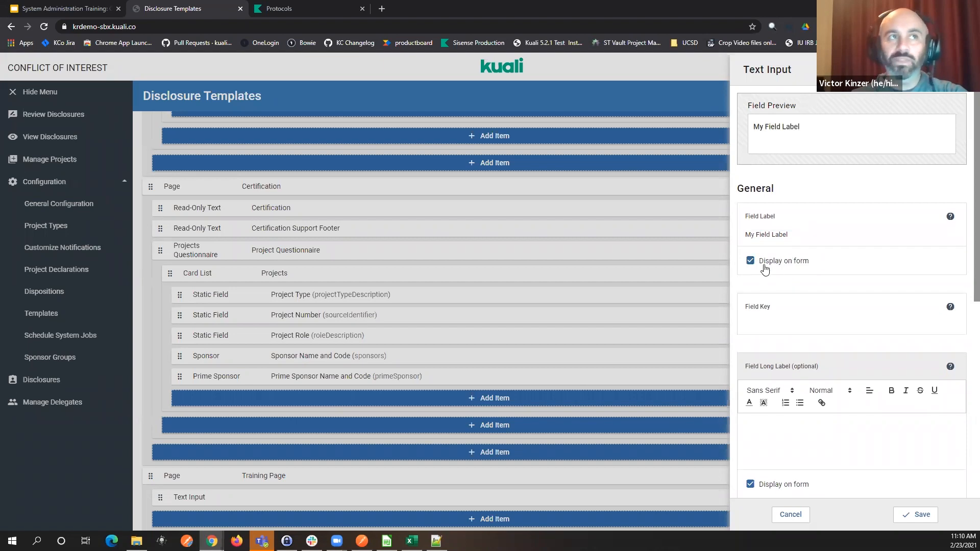
{"action": "left_click", "coordinate": [765, 269]}
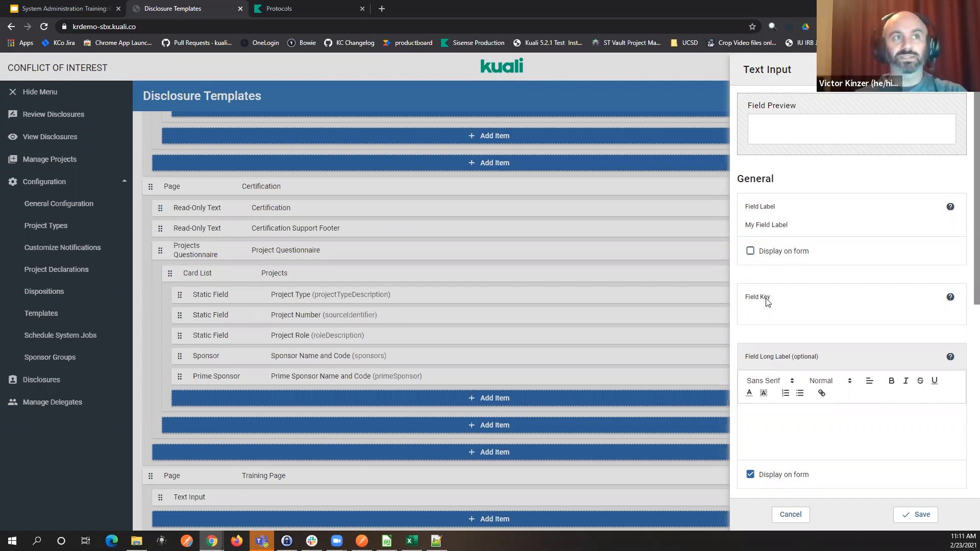
- Enter the field long label "I can put a much longer question here." with a second line "Note: With a formatted followup note."
{"action": "left_click", "coordinate": [805, 455]}
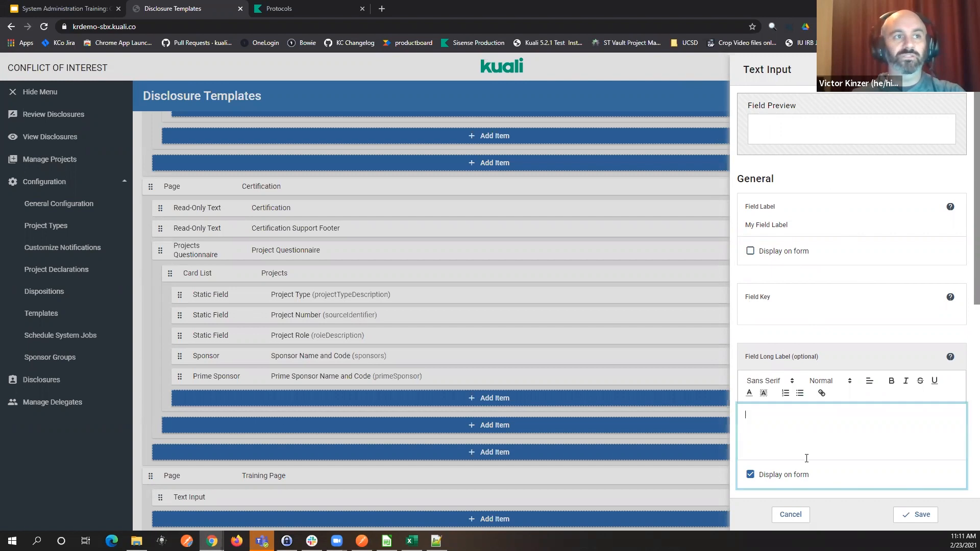
{"action": "type", "text": "I can pu"}
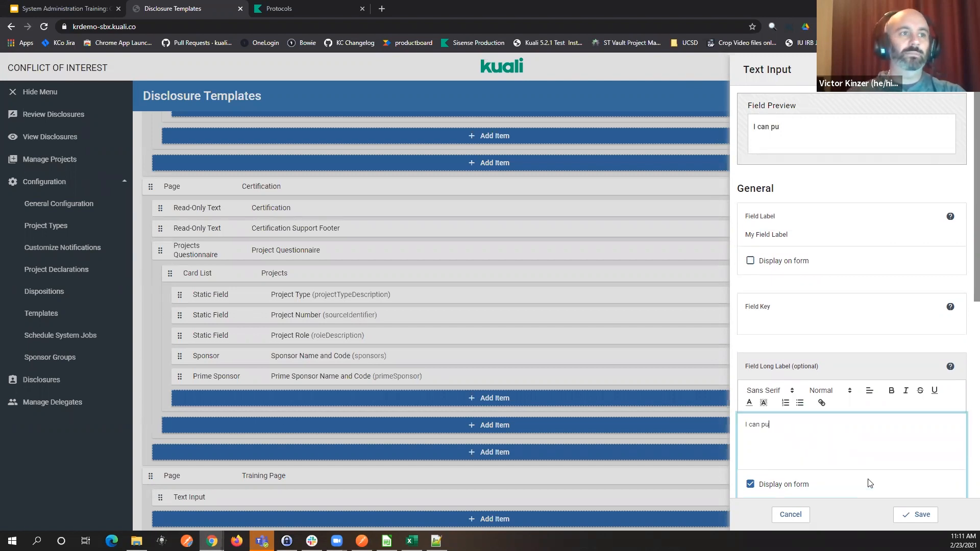
{"action": "type", "text": "t a much longer"}
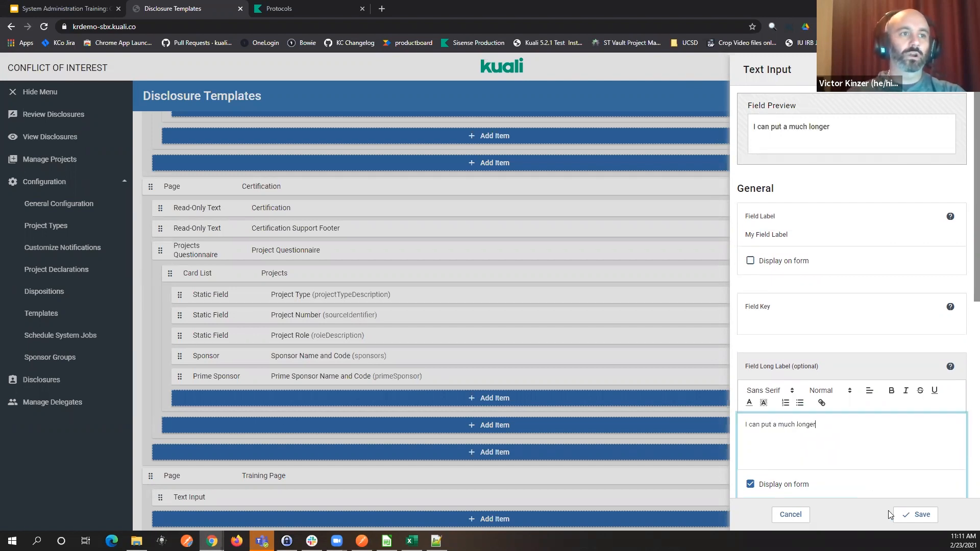
{"action": "type", "text": " question here."}
{"action": "key", "text": "Return"}
{"action": "type", "text": "Note: With s"}
{"action": "type", "text": "ome"}
{"action": "key", "text": "BackSpace"}
{"action": "key", "text": "BackSpace"}
{"action": "key", "text": "BackSpace"}
{"action": "key", "text": "BackSpace"}
{"action": "type", "text": "a formatted followup note"}
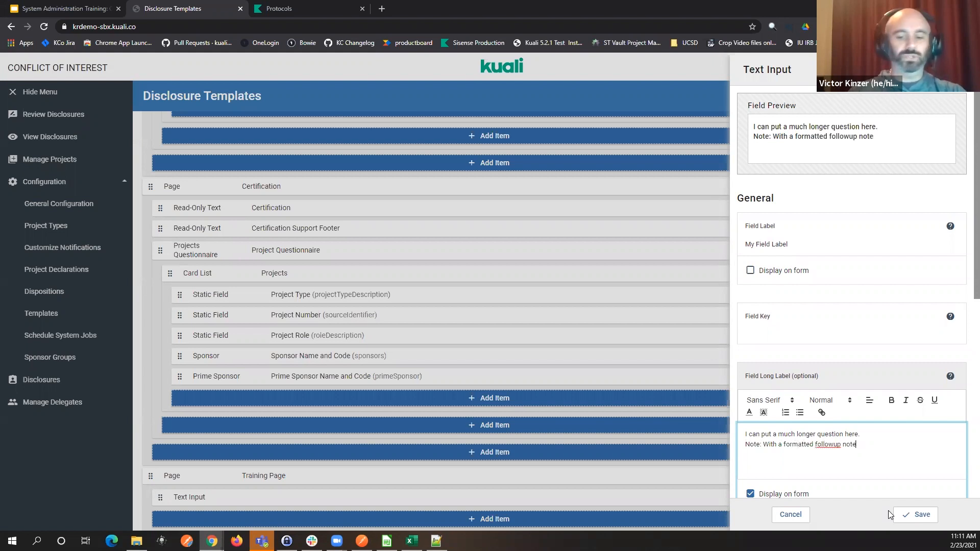
- Format the long label's entire "Note" line in italics and dark purple
{"action": "key", "text": "ctrl+shift+Left"}
{"action": "key", "text": "ctrl+shift+Left"}
{"action": "key", "text": "ctrl+shift+Left"}
{"action": "key", "text": "ctrl+shift+Left"}
{"action": "key", "text": "ctrl+shift+Left"}
{"action": "key", "text": "ctrl+shift+Left"}
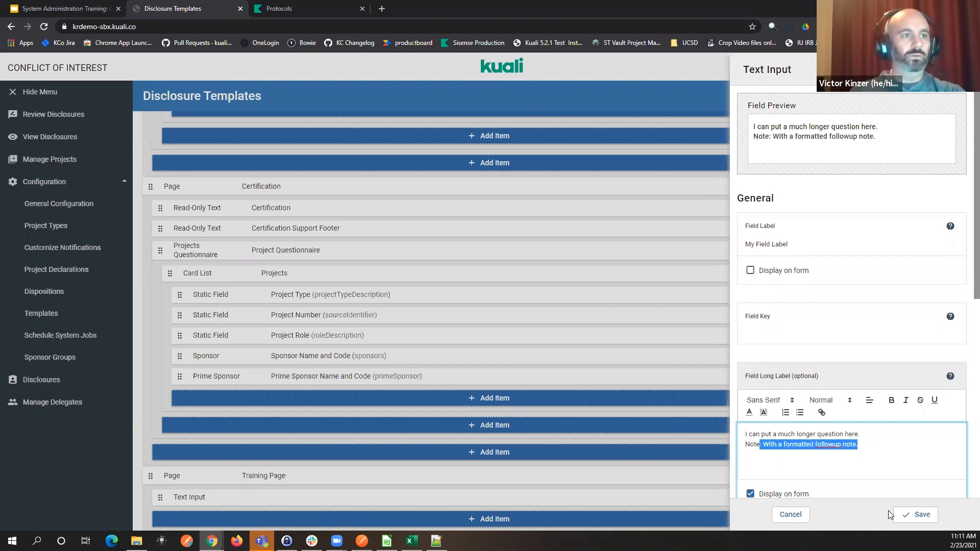
{"action": "key", "text": "ctrl+i"}
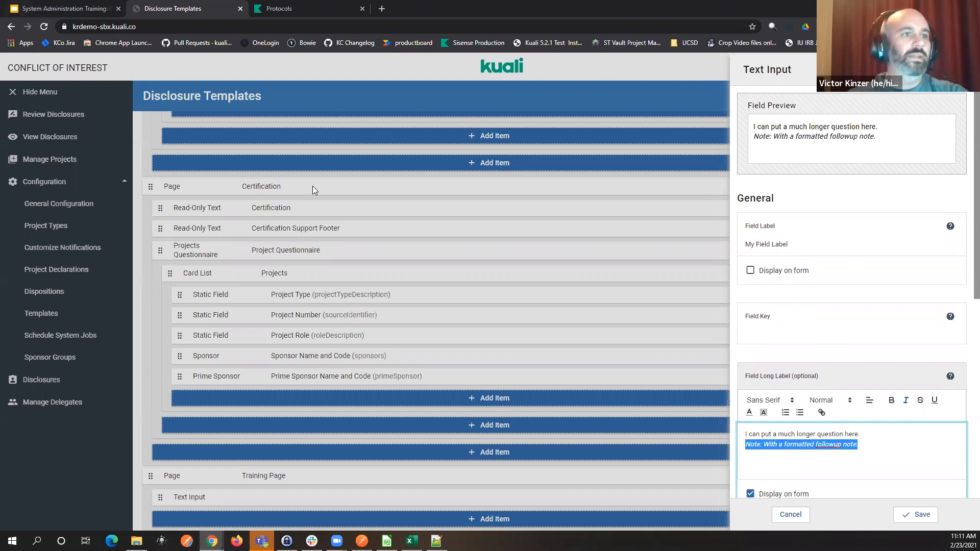
{"action": "left_click", "coordinate": [750, 413]}
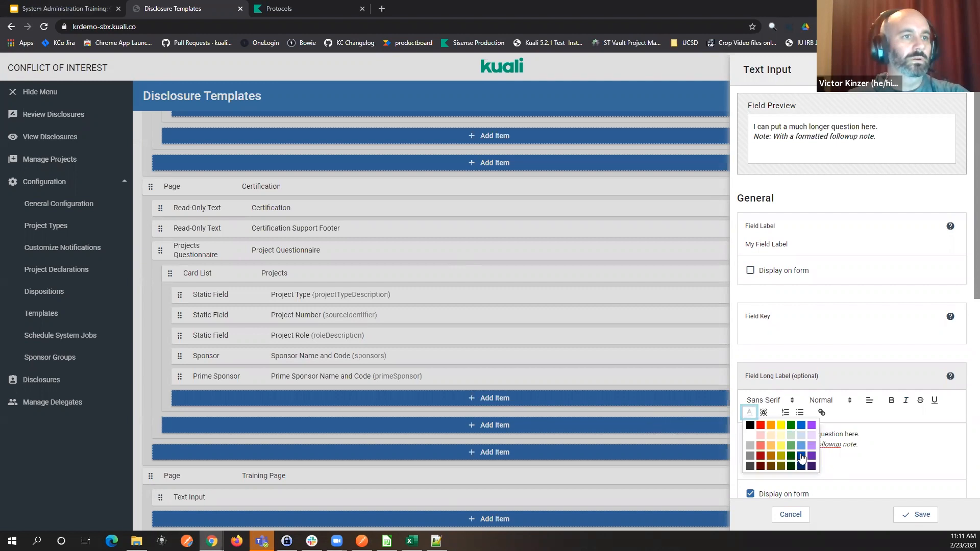
{"action": "left_click", "coordinate": [812, 456]}
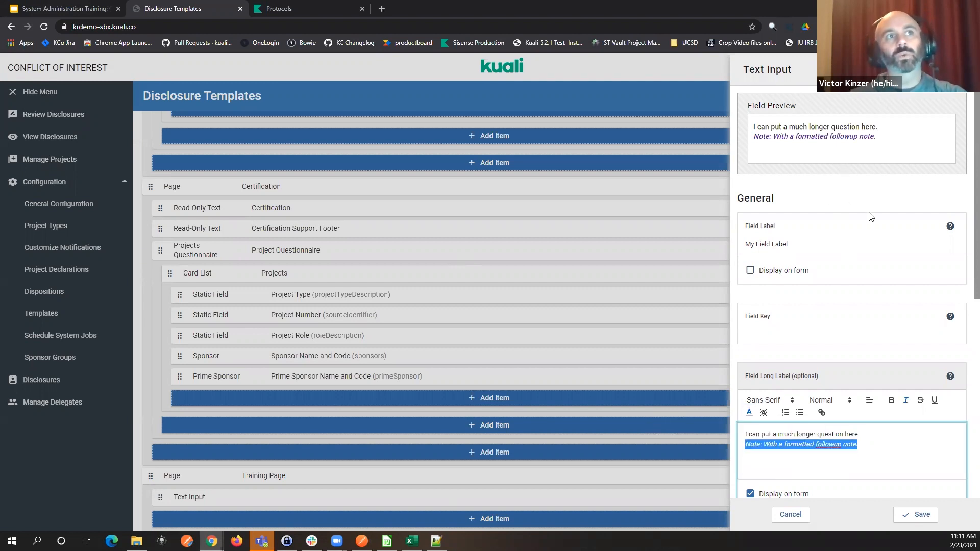
- Add a bulleted list below the note in the long label, with the items "list 1" and "list 2"
{"action": "left_click", "coordinate": [871, 450]}
{"action": "key", "text": "Return"}
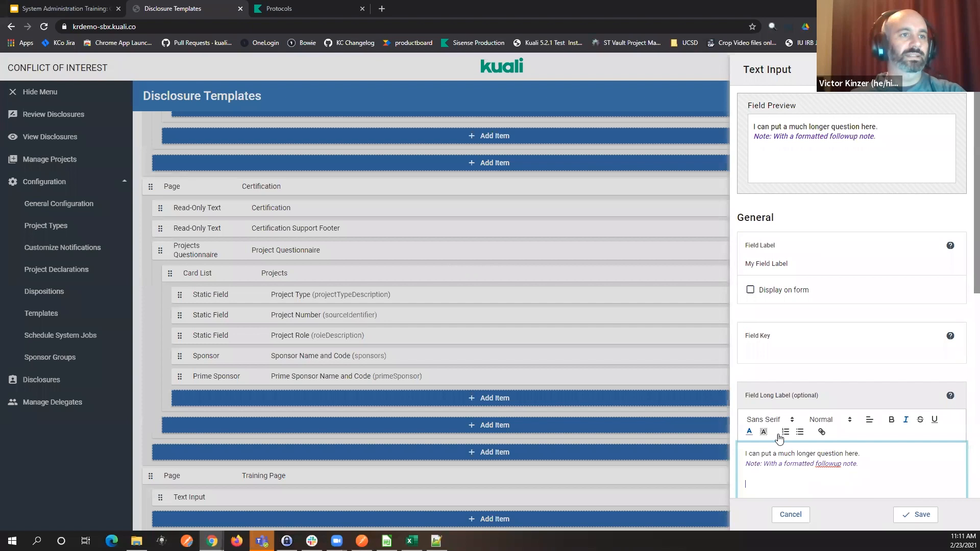
{"action": "left_click", "coordinate": [801, 432]}
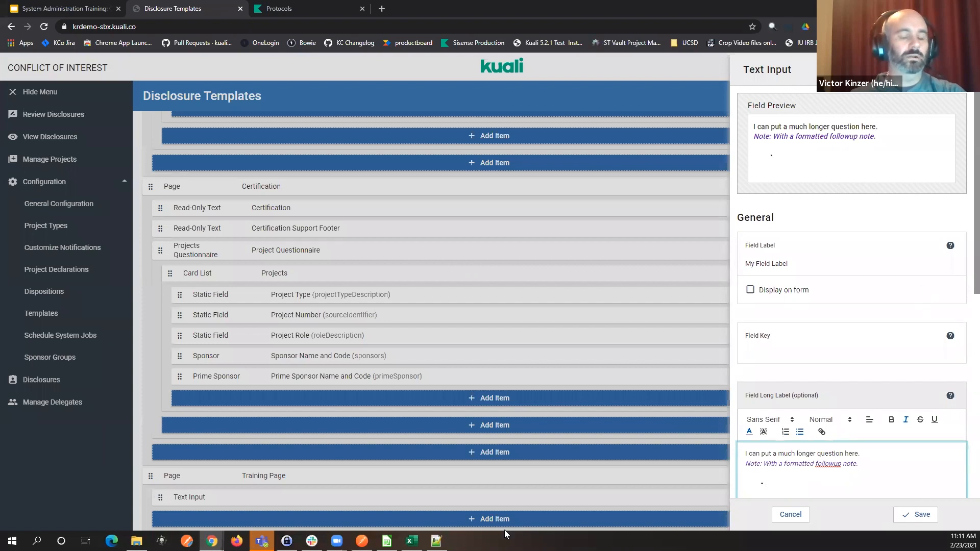
{"action": "type", "text": "list 1"}
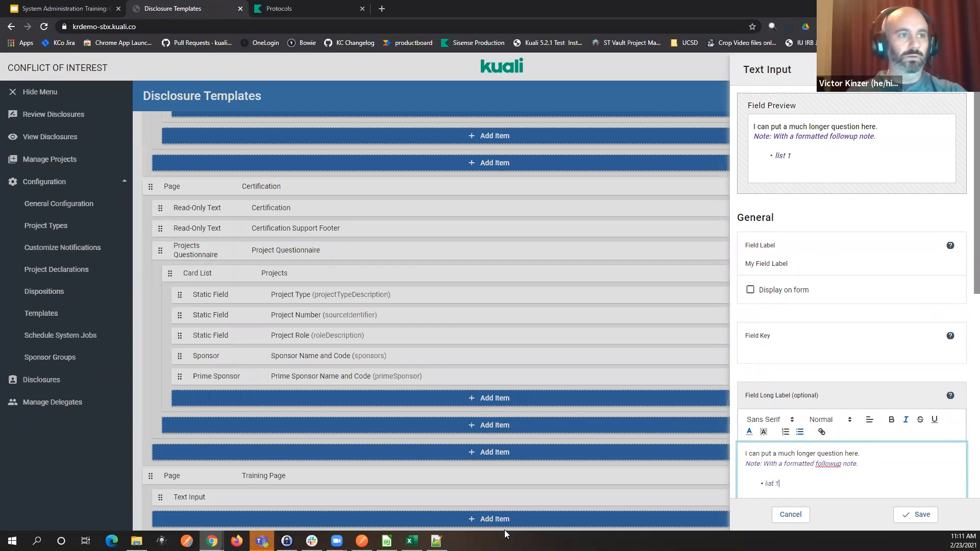
{"action": "key", "text": "Return"}
{"action": "type", "text": "list 2"}
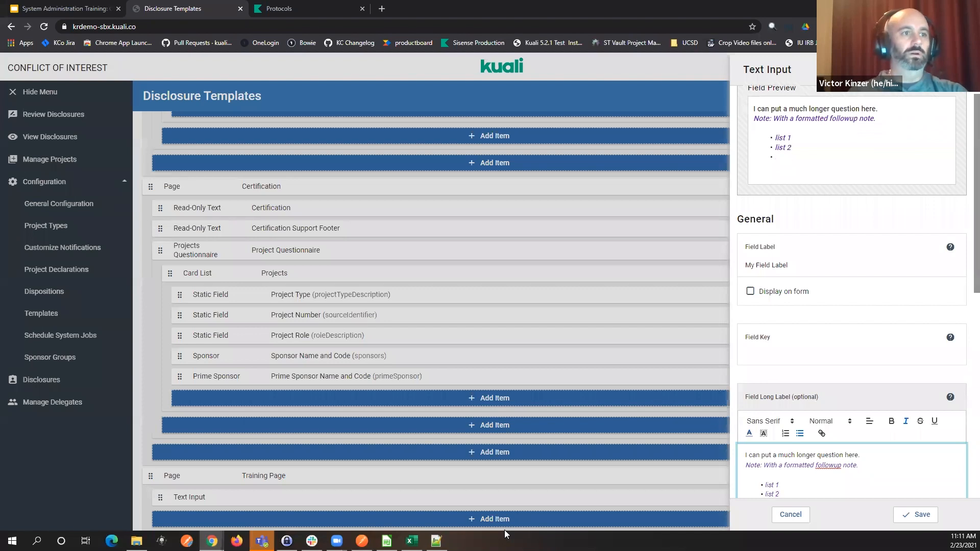
{"action": "scroll", "coordinate": [919, 247], "scroll_direction": "down", "scroll_amount": 3}
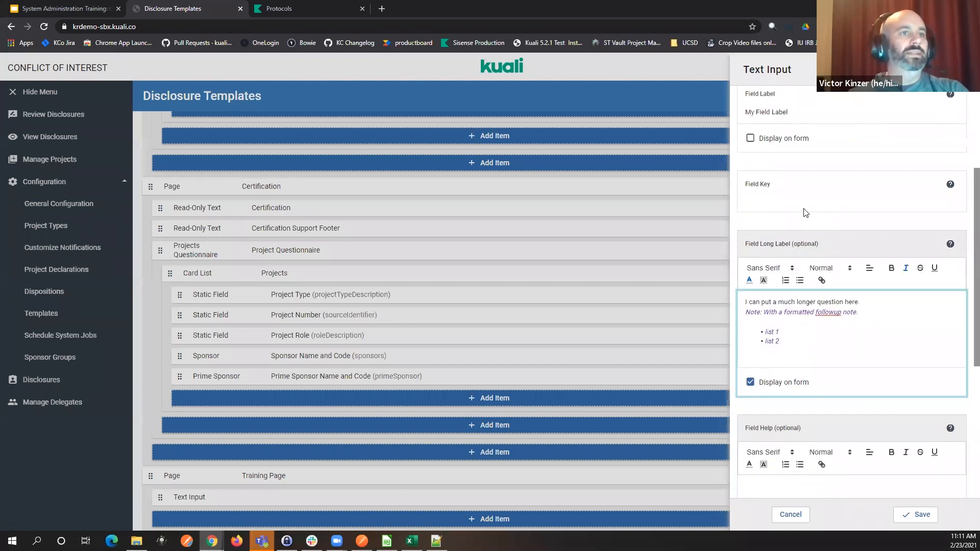
{"action": "type", "text": "Google Link"}
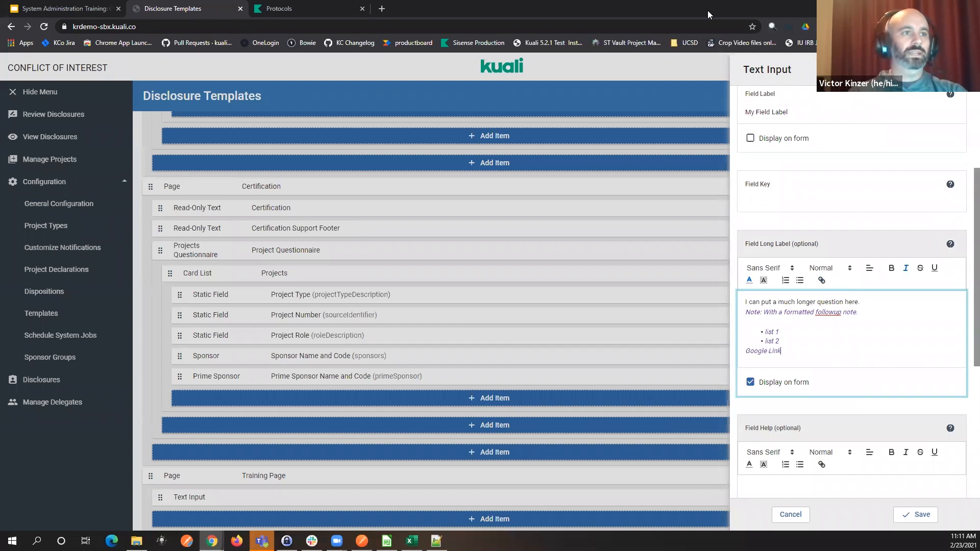
{"action": "key", "text": "ctrl+shift+Left"}
{"action": "key", "text": "ctrl+shift+Left"}
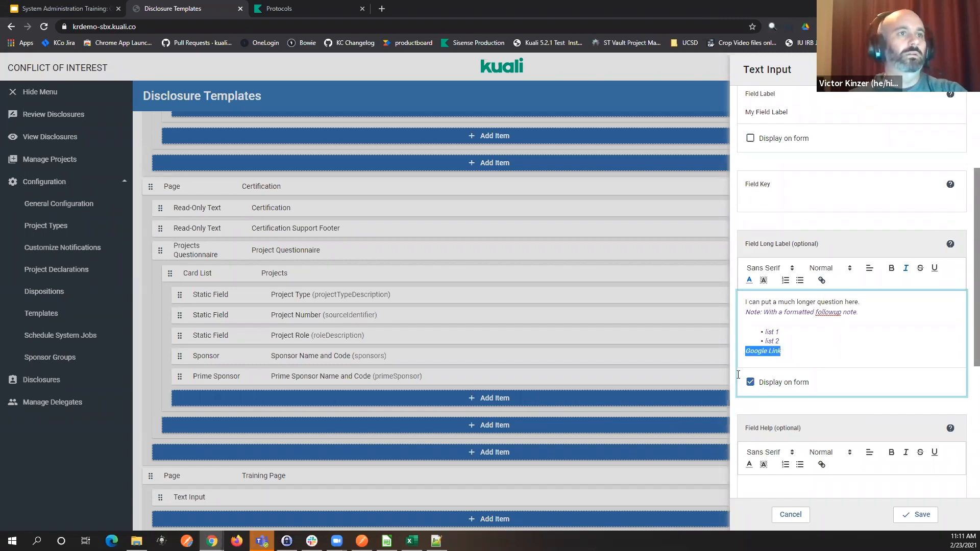
{"action": "left_click", "coordinate": [822, 280]}
{"action": "type", "text": "https://"}
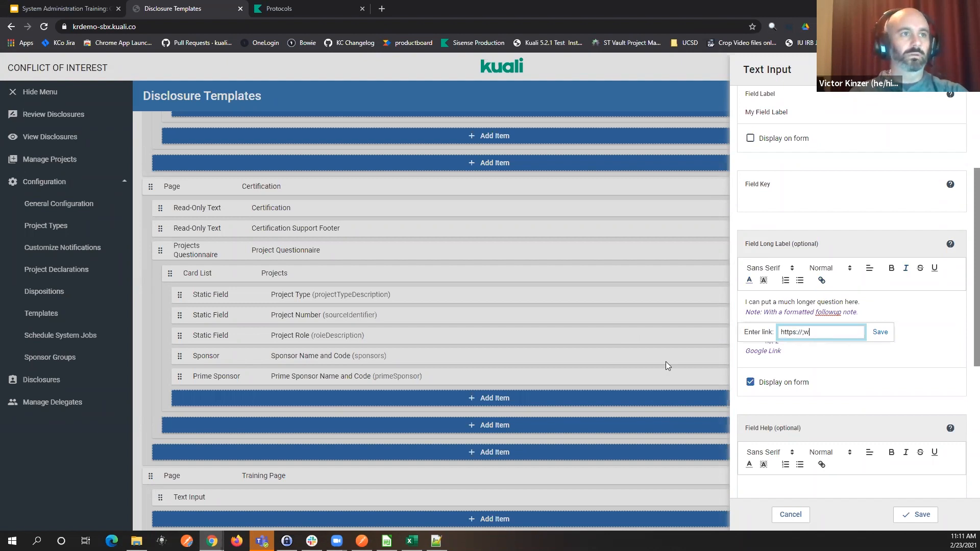
{"action": "type", "text": "www.google.com"}
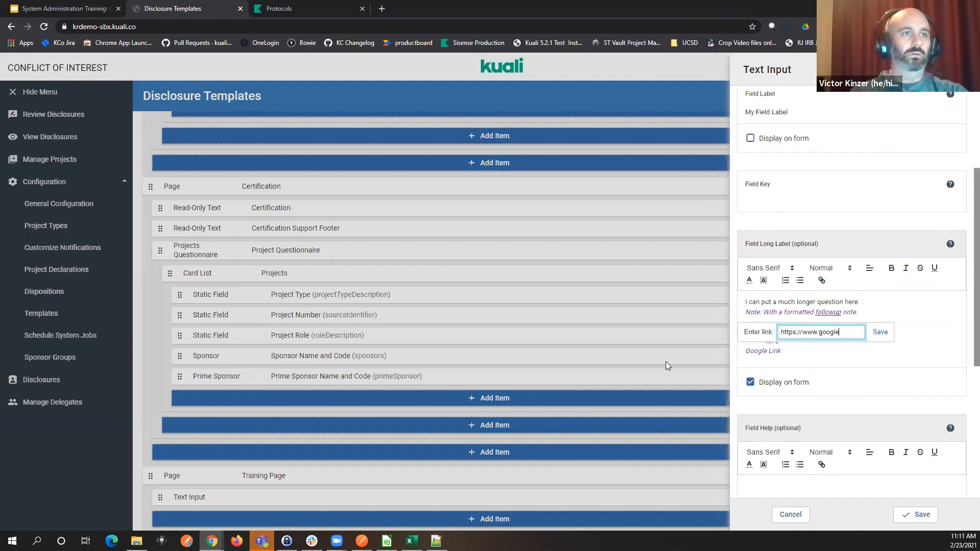
{"action": "left_click", "coordinate": [880, 332]}
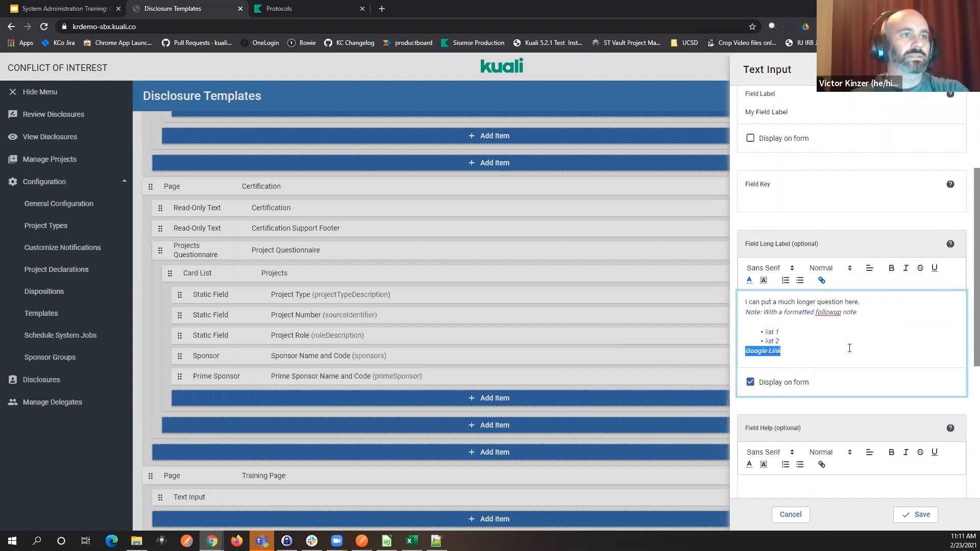
{"action": "scroll", "coordinate": [859, 342], "scroll_direction": "up", "scroll_amount": 3}
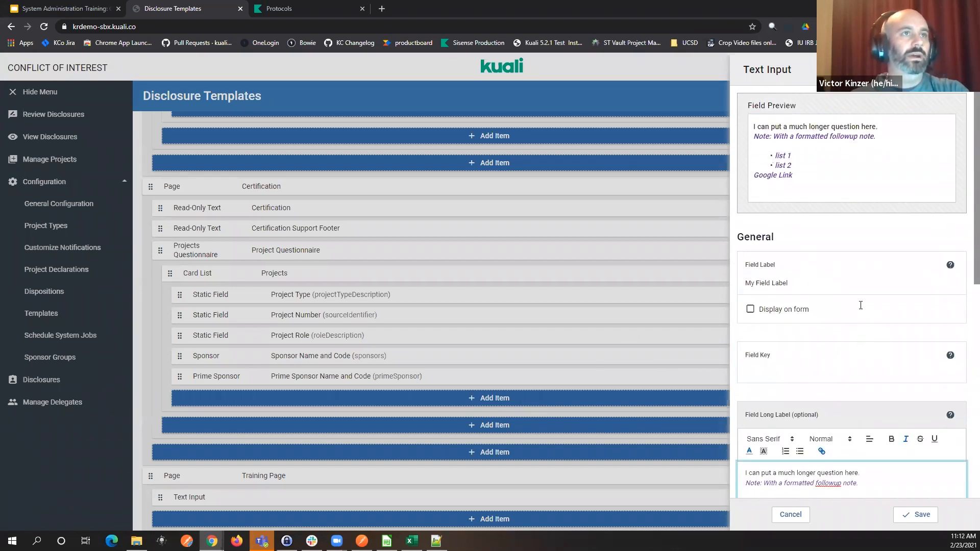
{"action": "left_click", "coordinate": [777, 181]}
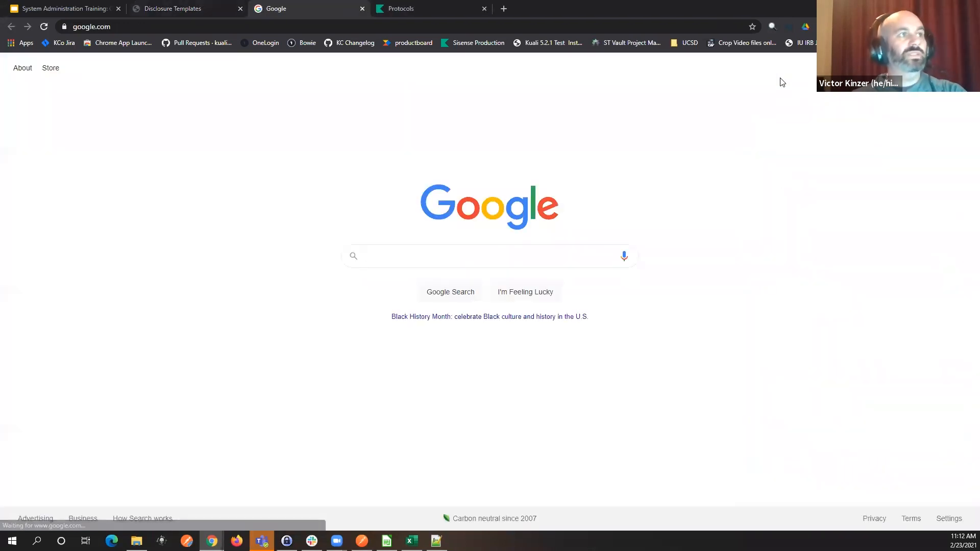
- Close the Google page, enter the field help text "I can add some additional text" and check it in the field preview
{"action": "middle_click", "coordinate": [292, 9]}
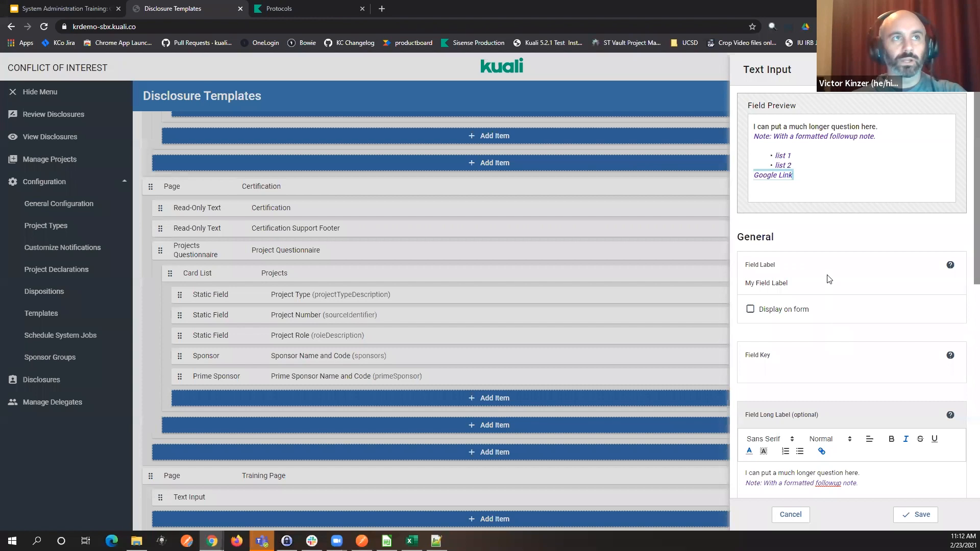
{"action": "scroll", "coordinate": [853, 326], "scroll_direction": "down", "scroll_amount": 3}
{"action": "left_click", "coordinate": [820, 378]}
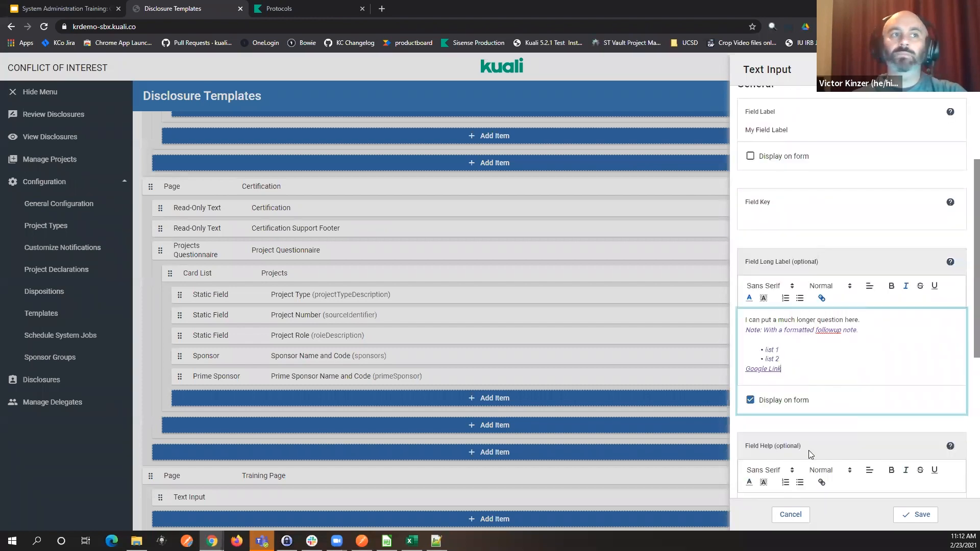
{"action": "scroll", "coordinate": [817, 375], "scroll_direction": "down", "scroll_amount": 2}
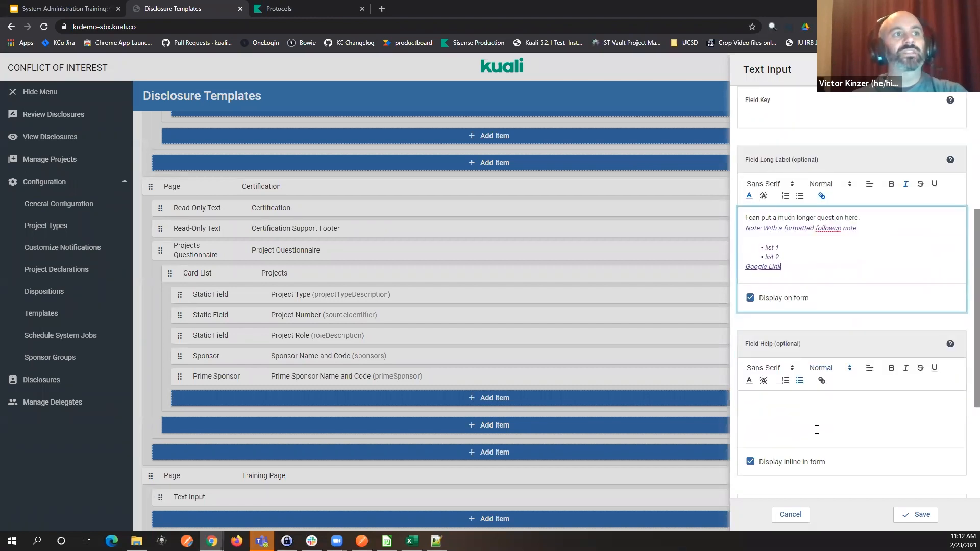
{"action": "left_click", "coordinate": [858, 445]}
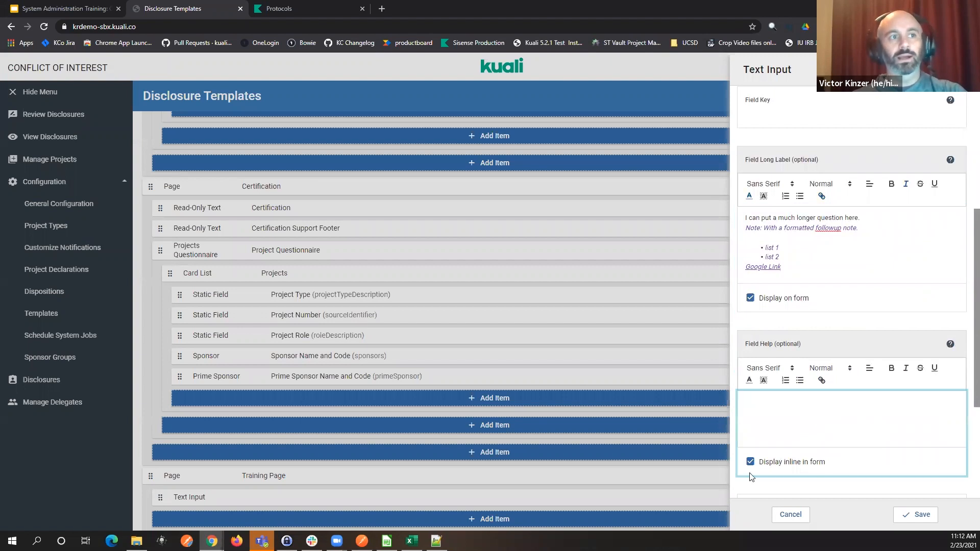
{"action": "type", "text": "I ca"}
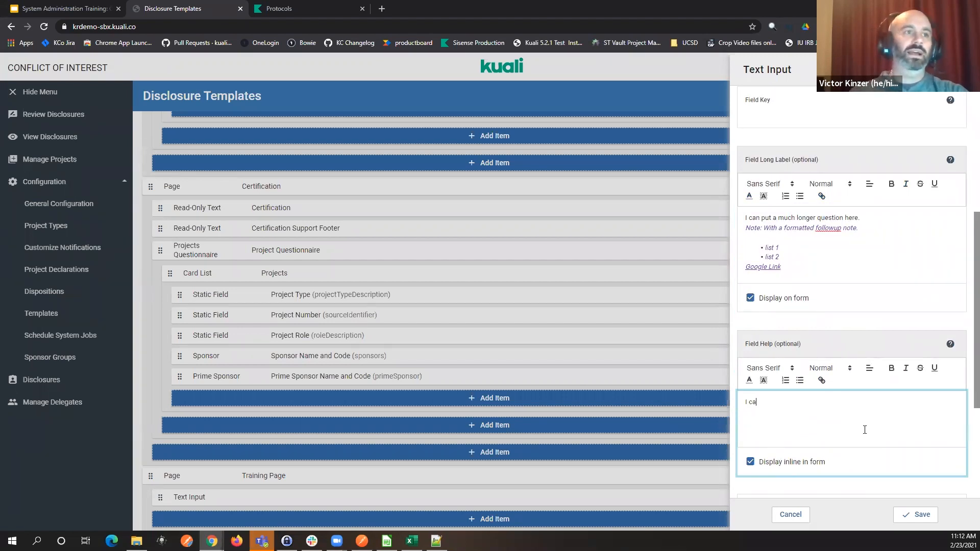
{"action": "type", "text": "n add some additional tes"}
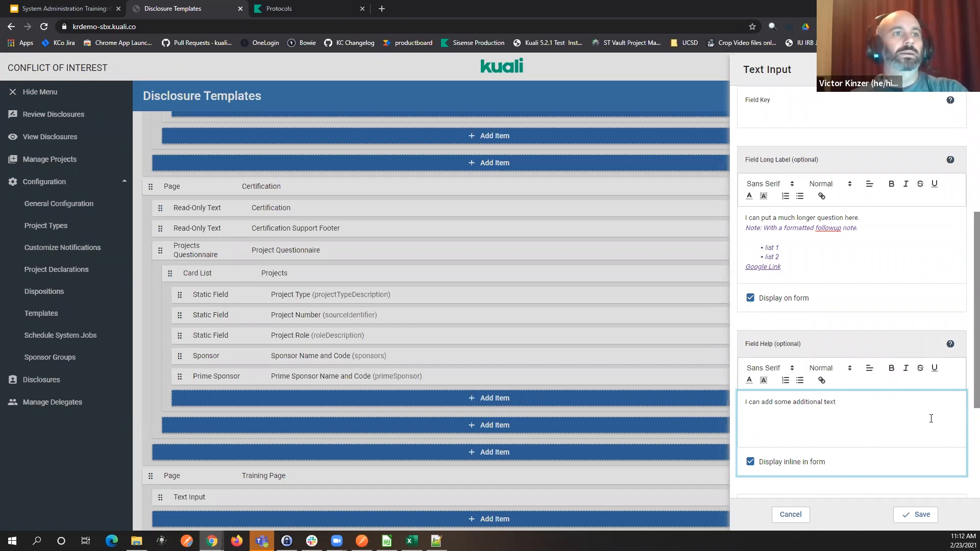
{"action": "scroll", "coordinate": [931, 419], "scroll_direction": "up", "scroll_amount": 5}
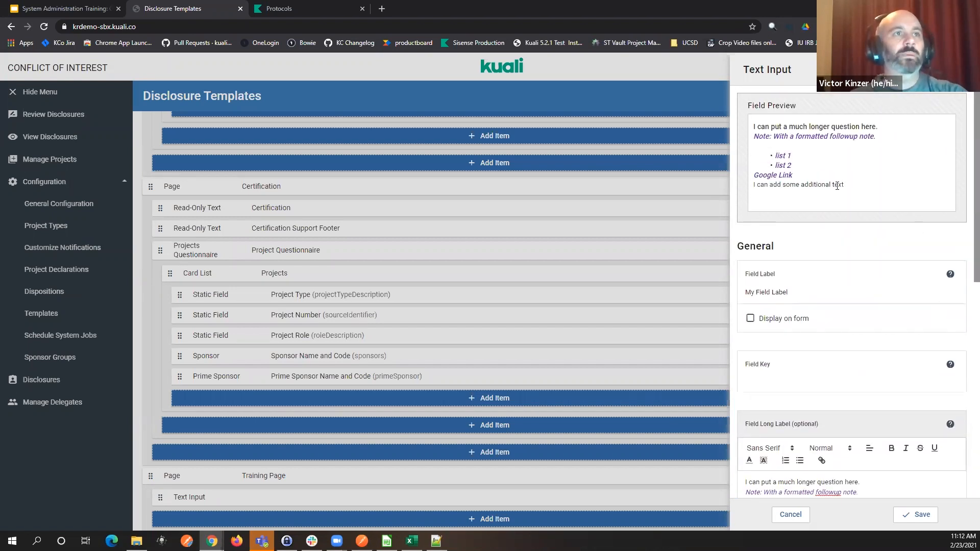
{"action": "triple_click", "coordinate": [755, 194]}
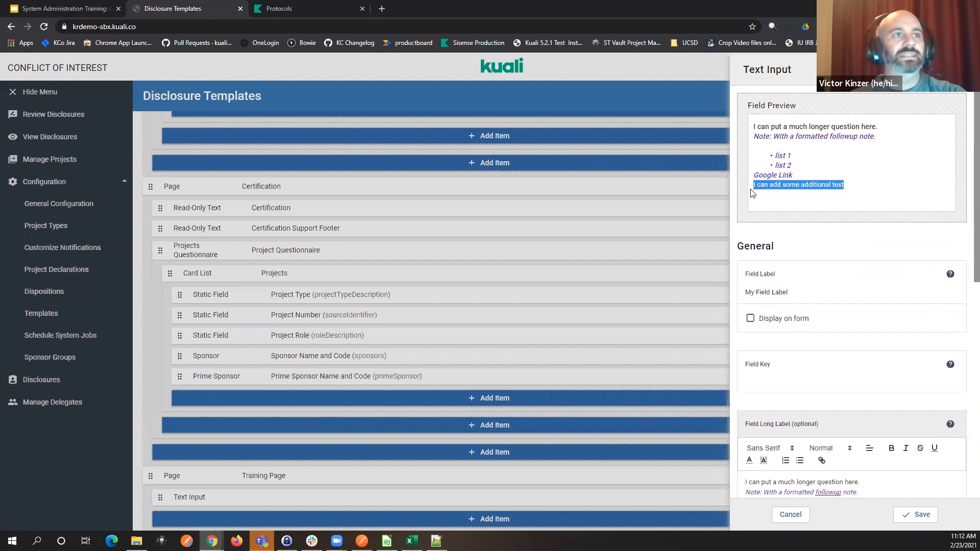
{"action": "left_click", "coordinate": [868, 190]}
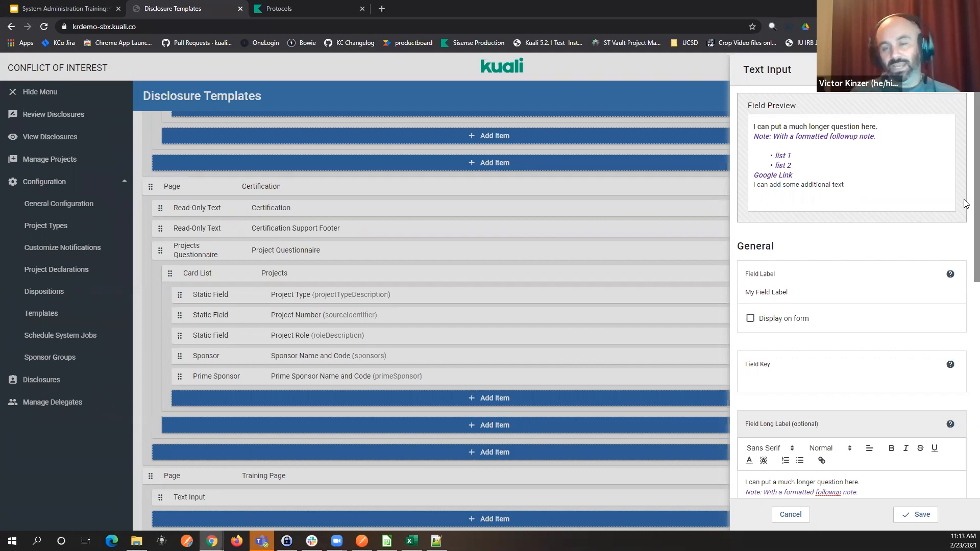
- Turn off inline display of the field help text and check the help icon in the field preview
{"action": "scroll", "coordinate": [880, 279], "scroll_direction": "down", "scroll_amount": 7}
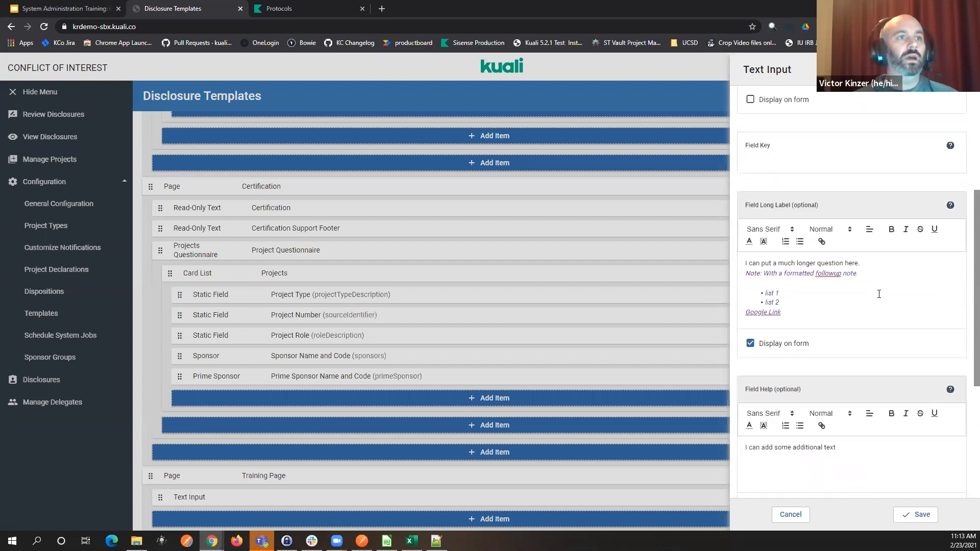
{"action": "left_click", "coordinate": [797, 376]}
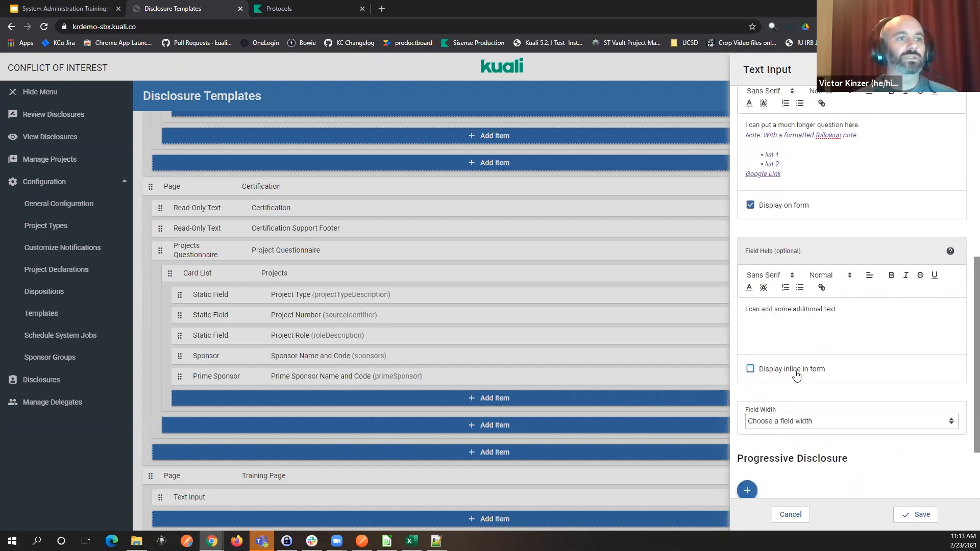
{"action": "scroll", "coordinate": [888, 376], "scroll_direction": "up", "scroll_amount": 8}
{"action": "mouse_move", "coordinate": [760, 188]}
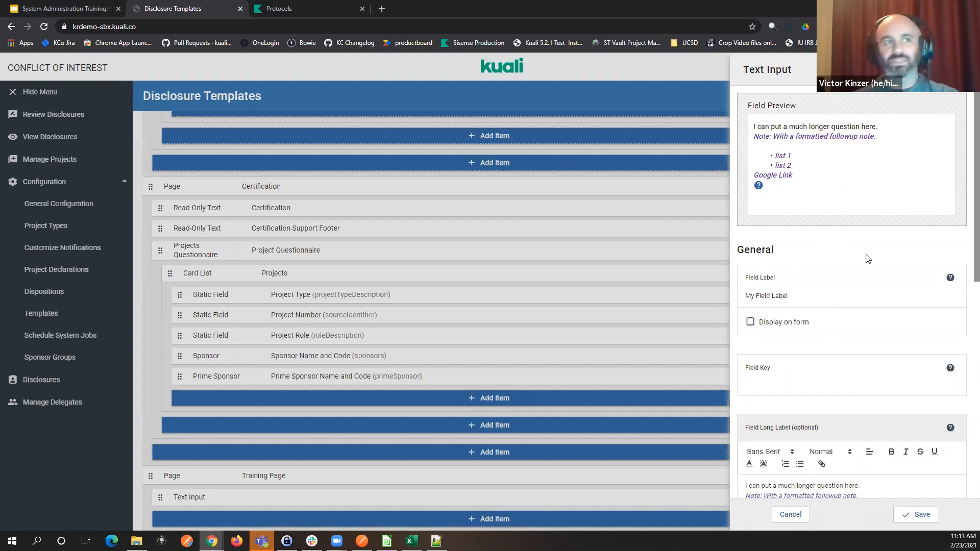
- Set the text input's field width to Medium (A small sentence) and save the field
{"action": "scroll", "coordinate": [866, 259], "scroll_direction": "down", "scroll_amount": 9}
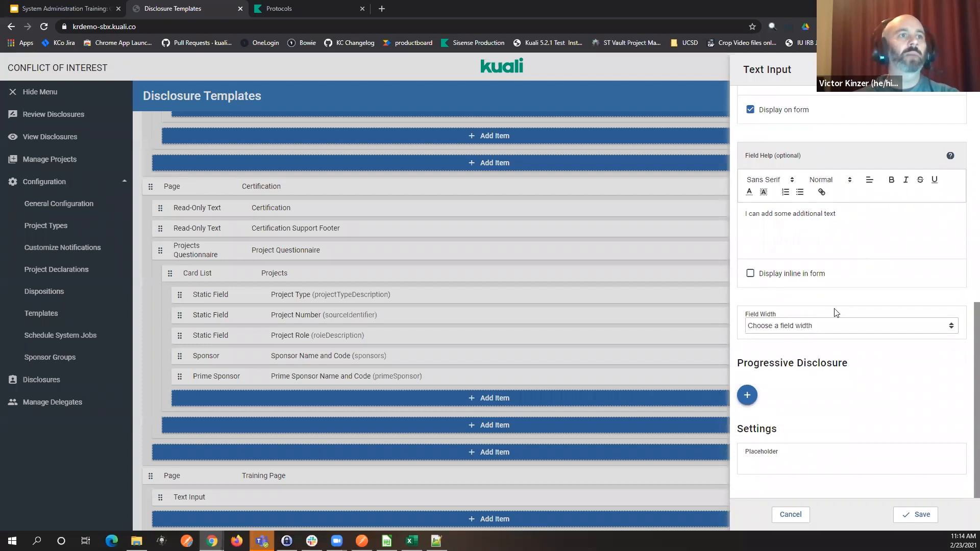
{"action": "left_click", "coordinate": [807, 330]}
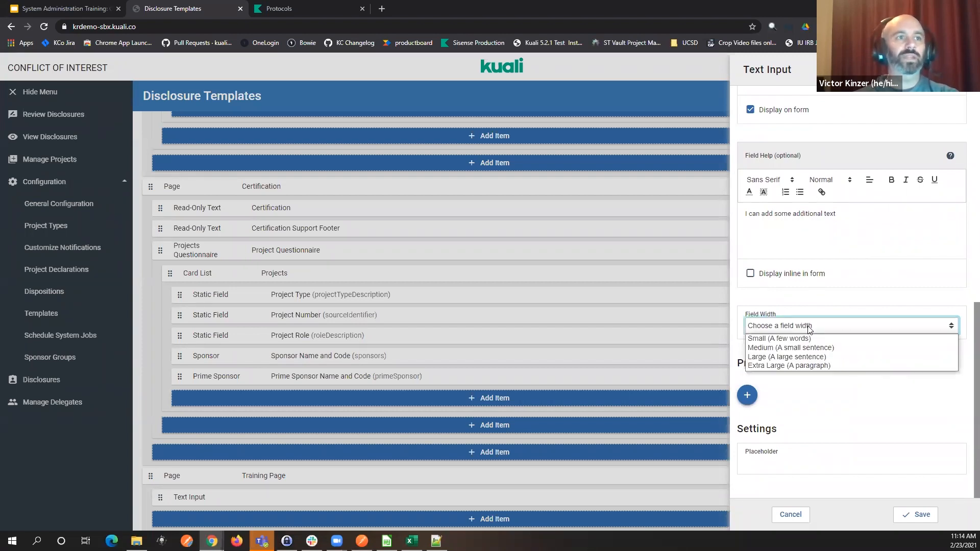
{"action": "left_click", "coordinate": [840, 317]}
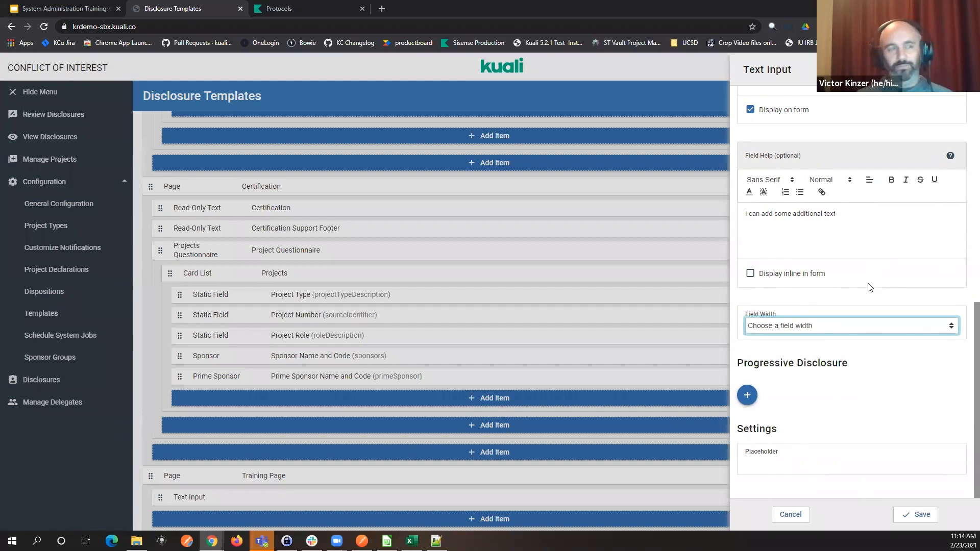
{"action": "left_click", "coordinate": [777, 327]}
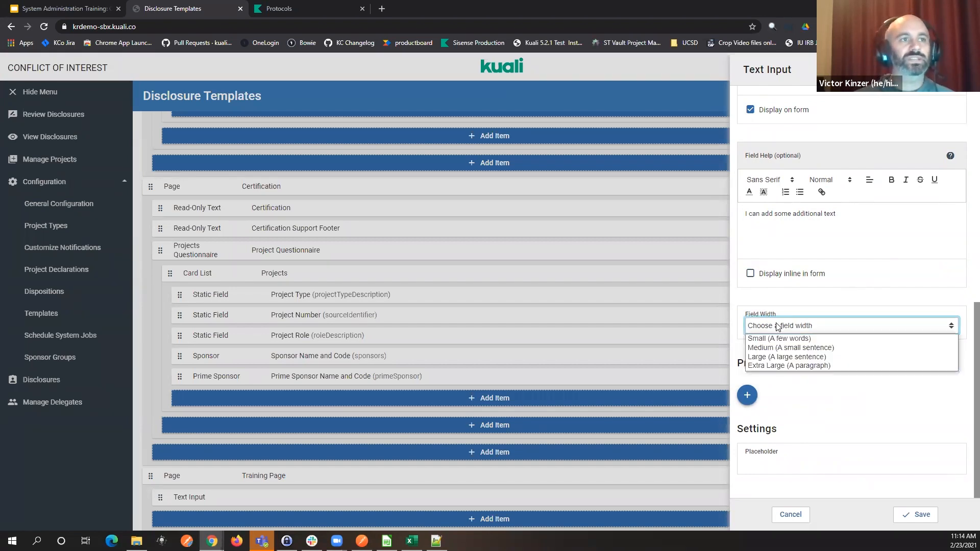
{"action": "left_click", "coordinate": [802, 304]}
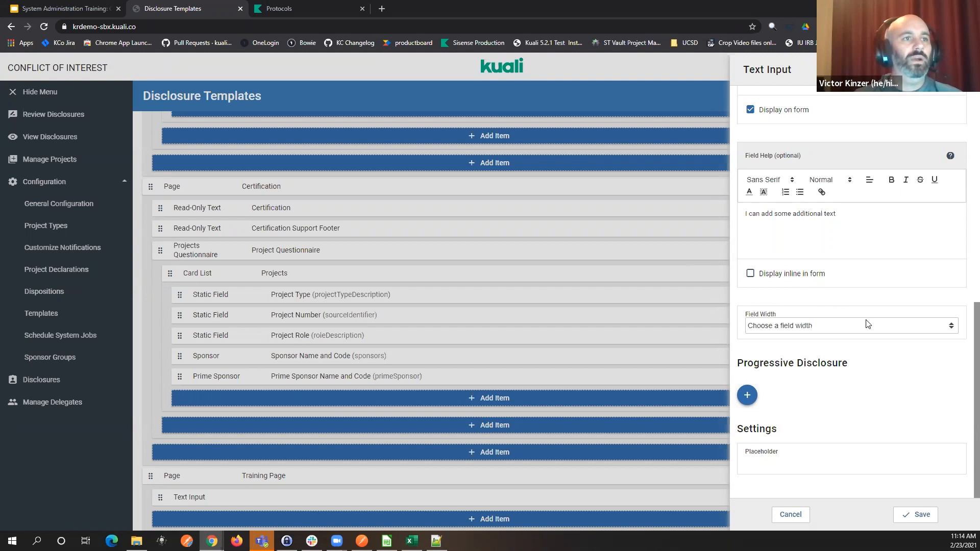
{"action": "left_click", "coordinate": [855, 328]}
{"action": "left_click", "coordinate": [818, 348]}
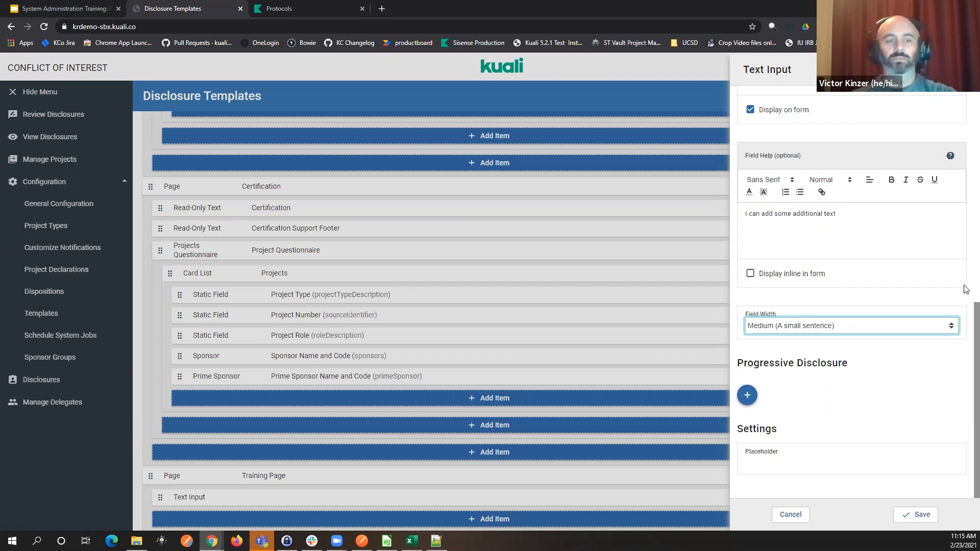
{"action": "left_click", "coordinate": [919, 516]}
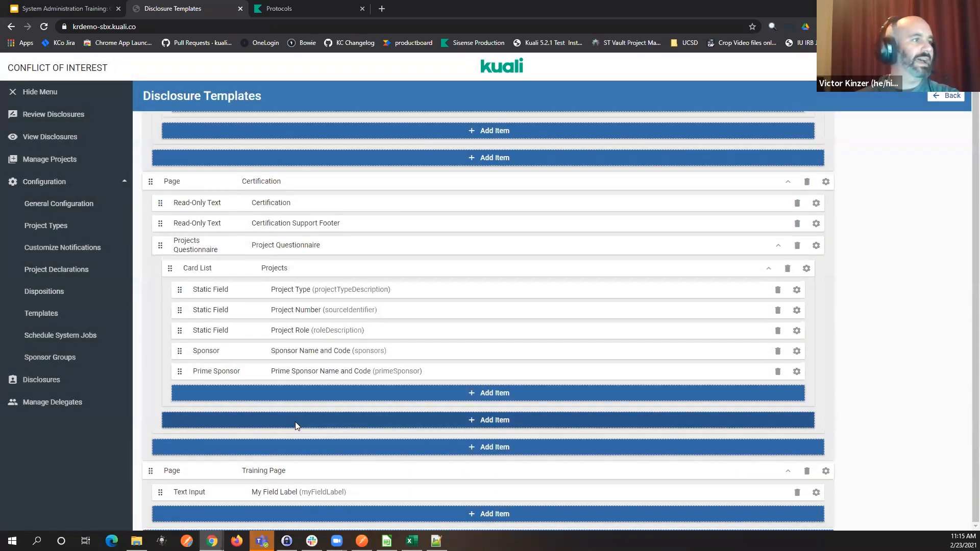
- Add a second text input to the Training Page labelled "Another Text Field" with Medium (A small sentence) width, and save it
{"action": "scroll", "coordinate": [295, 460], "scroll_direction": "down", "scroll_amount": 1}
{"action": "left_click", "coordinate": [296, 499]}
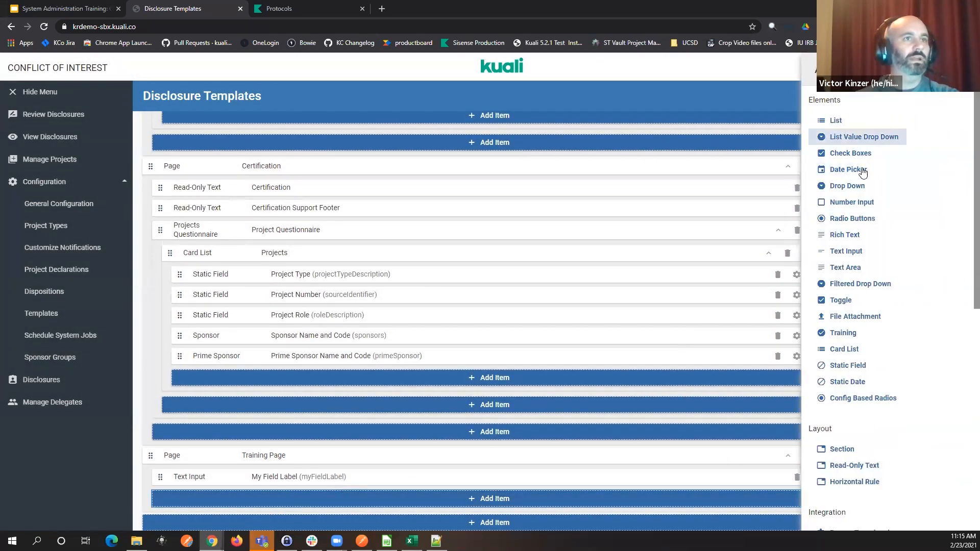
{"action": "left_click", "coordinate": [861, 252]}
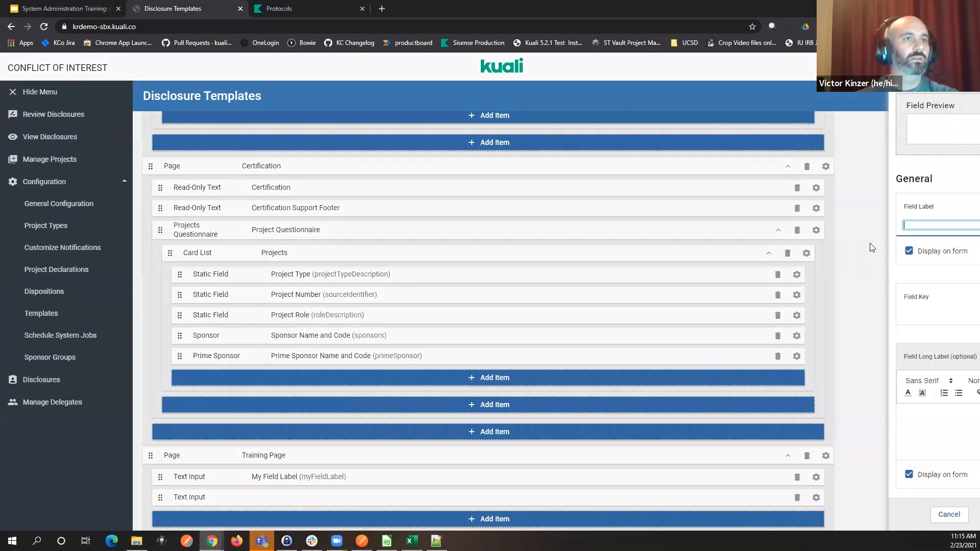
{"action": "type", "text": "Another Text Field"}
{"action": "scroll", "coordinate": [835, 271], "scroll_direction": "down", "scroll_amount": 4}
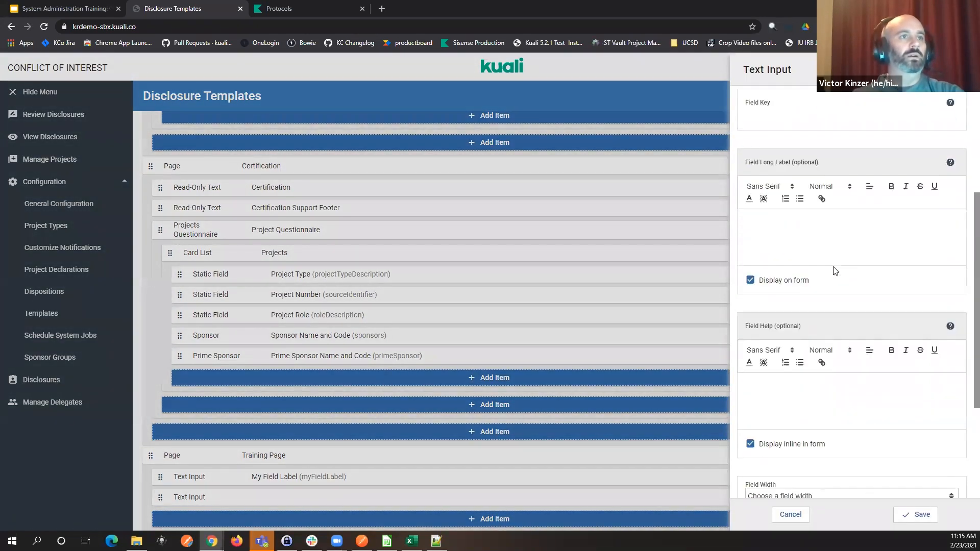
{"action": "scroll", "coordinate": [835, 271], "scroll_direction": "down", "scroll_amount": 3}
{"action": "left_click", "coordinate": [775, 327]}
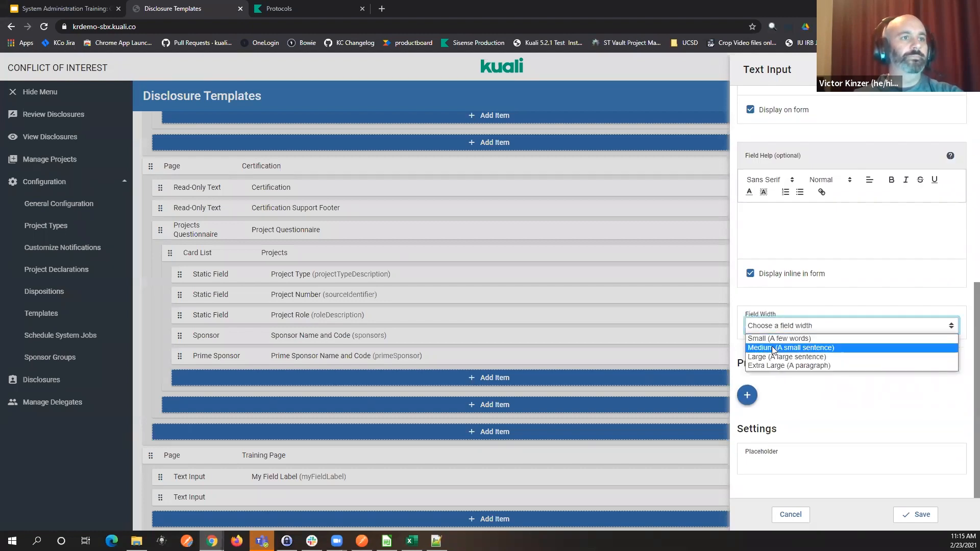
{"action": "left_click", "coordinate": [773, 350]}
{"action": "left_click", "coordinate": [919, 514]}
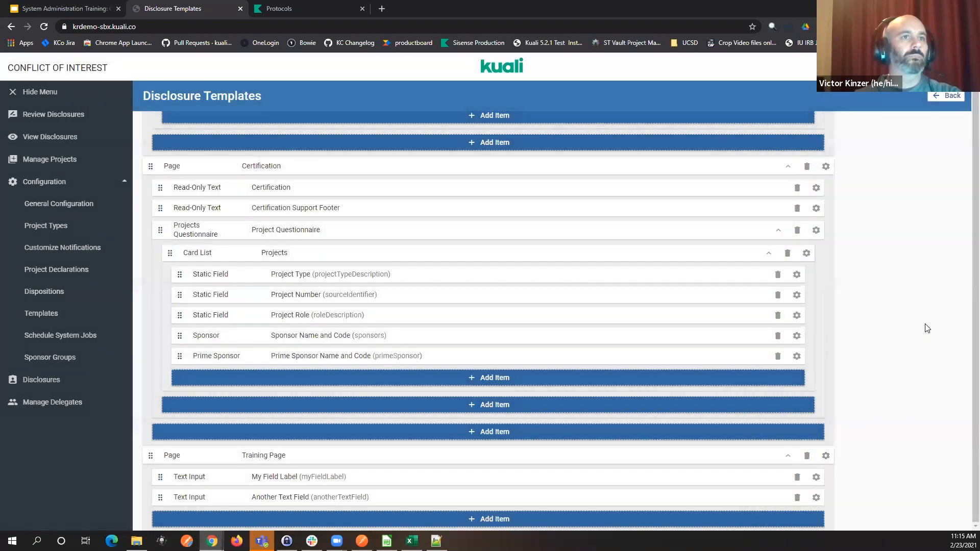
- View the template as a rendered form and examine how the two Training Page text inputs are laid out side by side
{"action": "scroll", "coordinate": [928, 328], "scroll_direction": "up", "scroll_amount": 15}
{"action": "scroll", "coordinate": [919, 362], "scroll_direction": "up", "scroll_amount": 10}
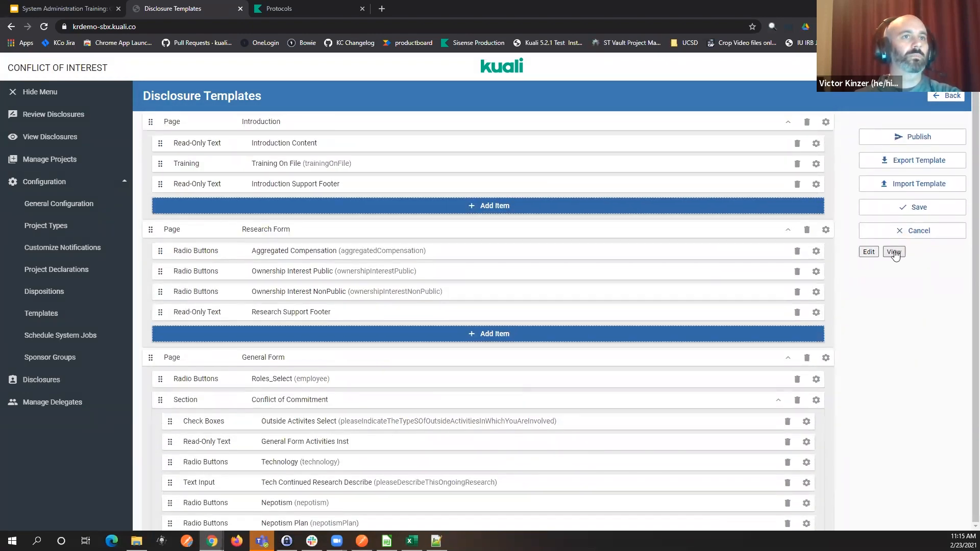
{"action": "left_click", "coordinate": [895, 252]}
{"action": "scroll", "coordinate": [748, 263], "scroll_direction": "down", "scroll_amount": 5}
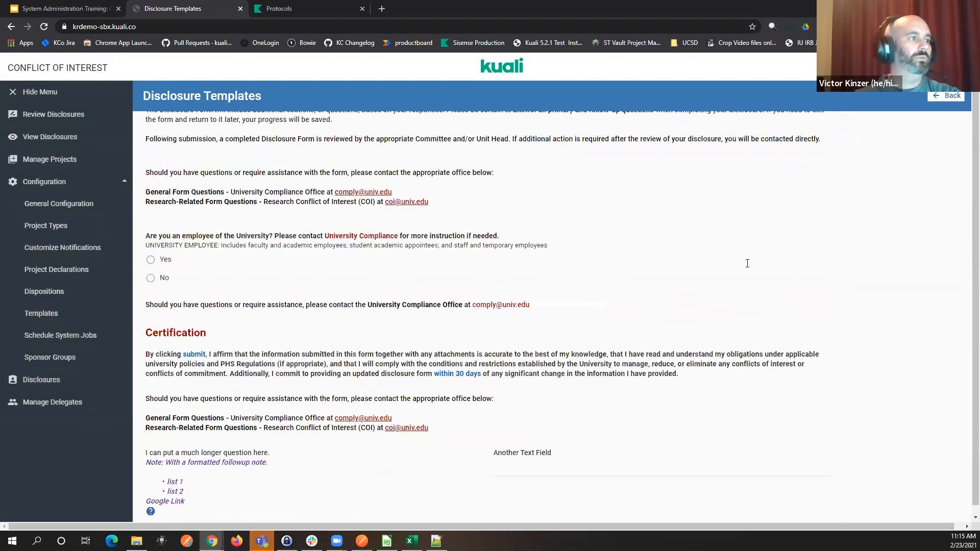
{"action": "scroll", "coordinate": [287, 444], "scroll_direction": "down", "scroll_amount": 1}
{"action": "mouse_move", "coordinate": [146, 425]}
{"action": "left_mouse_down"}
{"action": "mouse_move", "coordinate": [422, 430]}
{"action": "mouse_move", "coordinate": [614, 477]}
{"action": "mouse_move", "coordinate": [165, 415]}
{"action": "mouse_move", "coordinate": [143, 424]}
{"action": "left_mouse_up"}
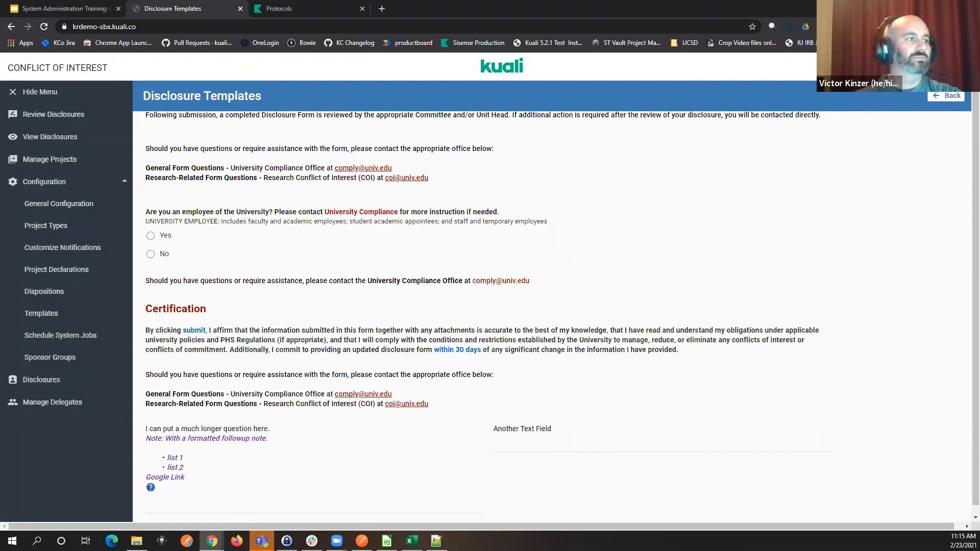
{"action": "left_click_drag", "start_coordinate": [174, 491], "coordinate": [147, 427]}
{"action": "left_click", "coordinate": [528, 425]}
{"action": "left_click", "coordinate": [421, 506]}
{"action": "left_click", "coordinate": [537, 443]}
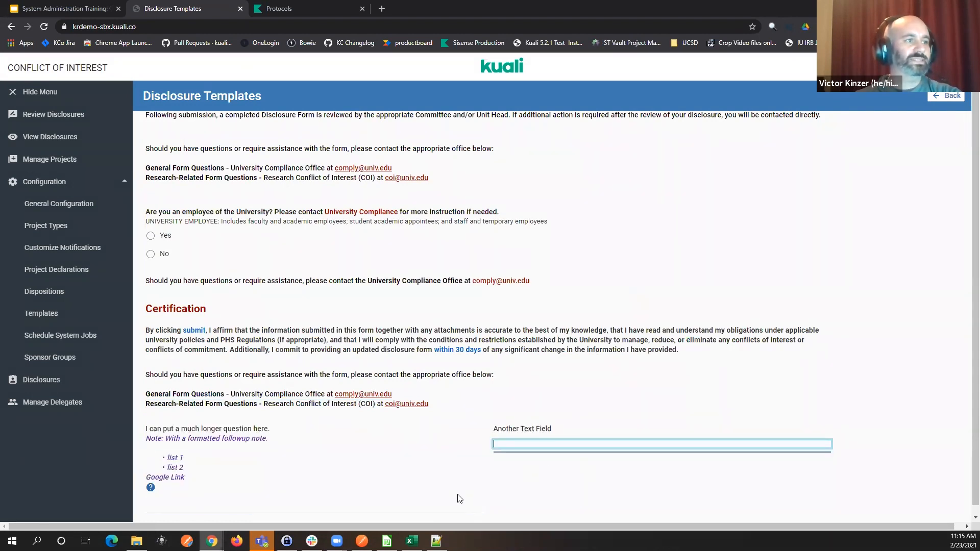
{"action": "left_click", "coordinate": [454, 506]}
{"action": "left_click", "coordinate": [535, 444]}
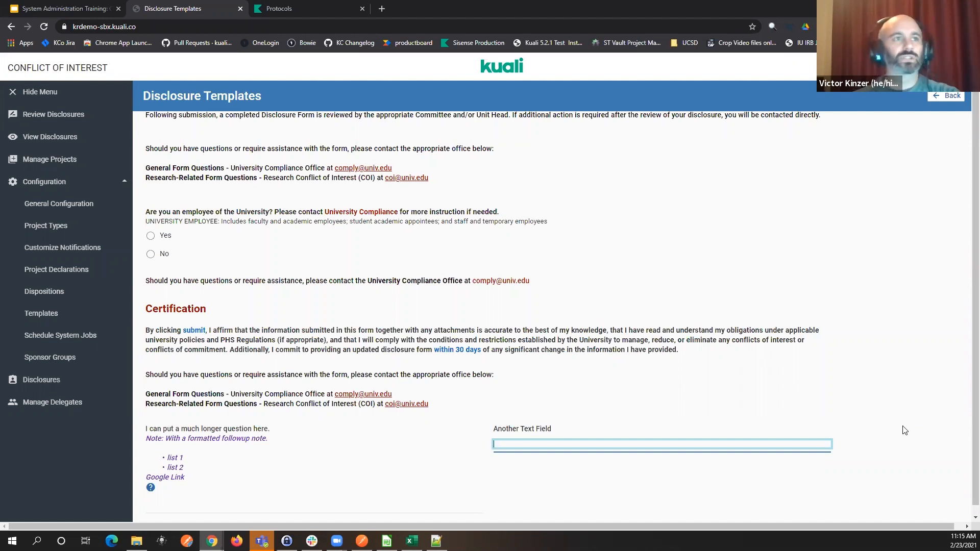
{"action": "left_click", "coordinate": [874, 423]}
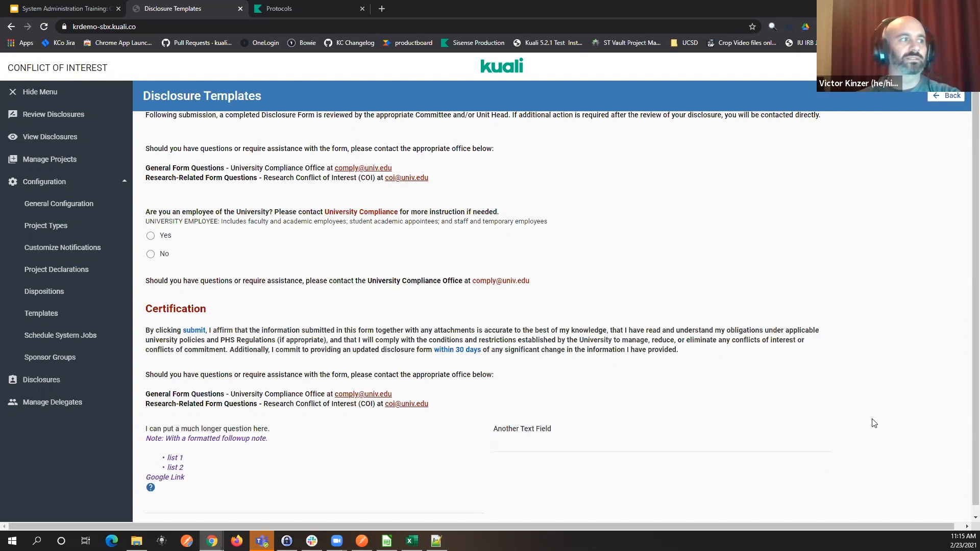
- Return to editing the template, give the My Field Label text input the placeholder "Click Here to Add Text", and save the field
{"action": "scroll", "coordinate": [874, 423], "scroll_direction": "up", "scroll_amount": 5}
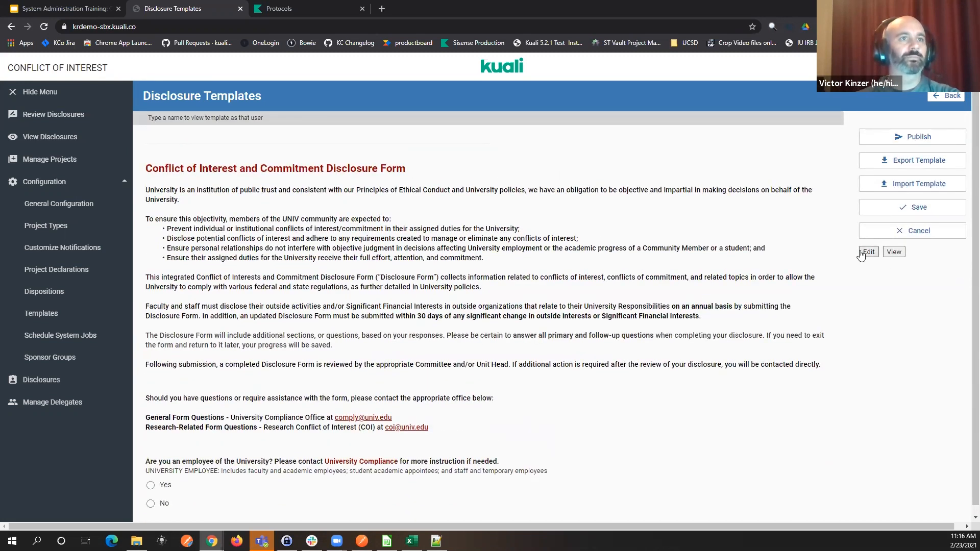
{"action": "left_click", "coordinate": [868, 252]}
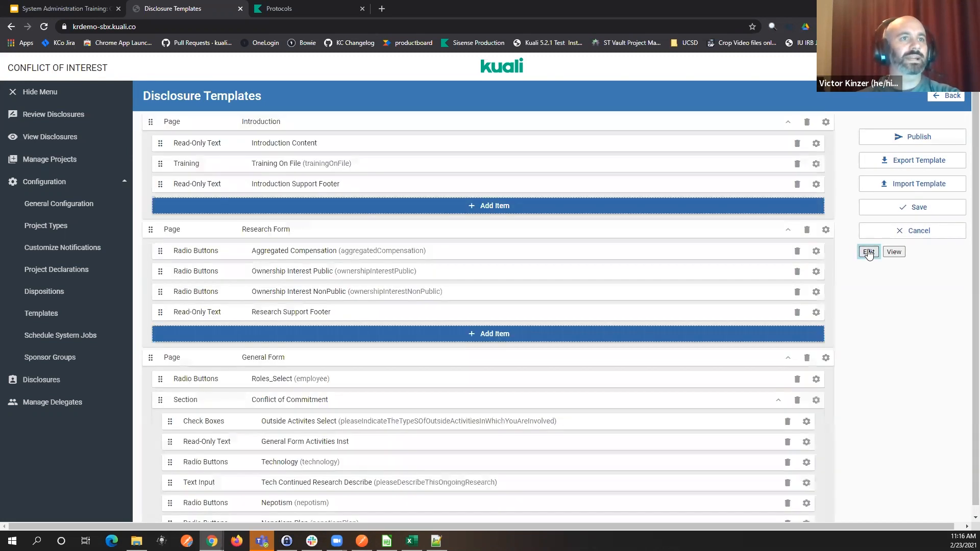
{"action": "scroll", "coordinate": [919, 301], "scroll_direction": "down", "scroll_amount": 20}
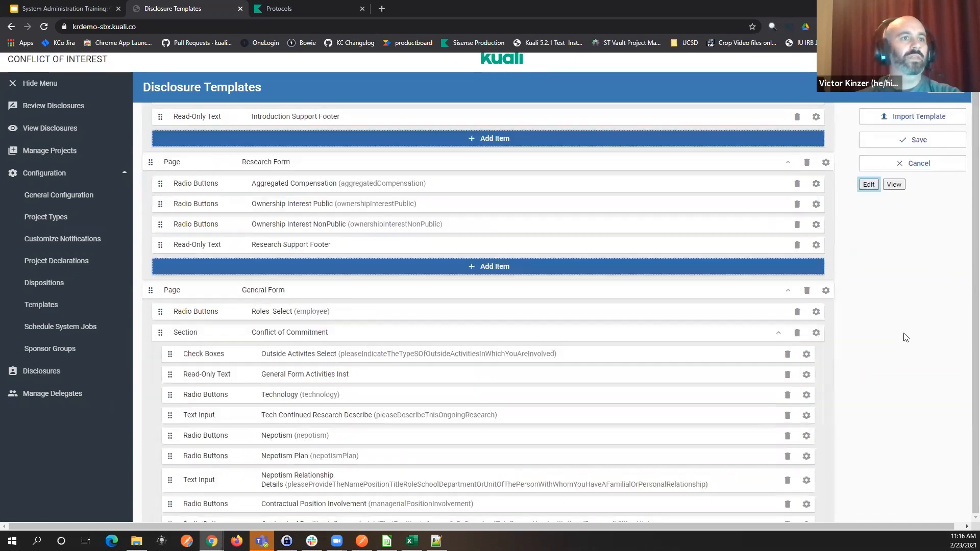
{"action": "scroll", "coordinate": [905, 338], "scroll_direction": "down", "scroll_amount": 20}
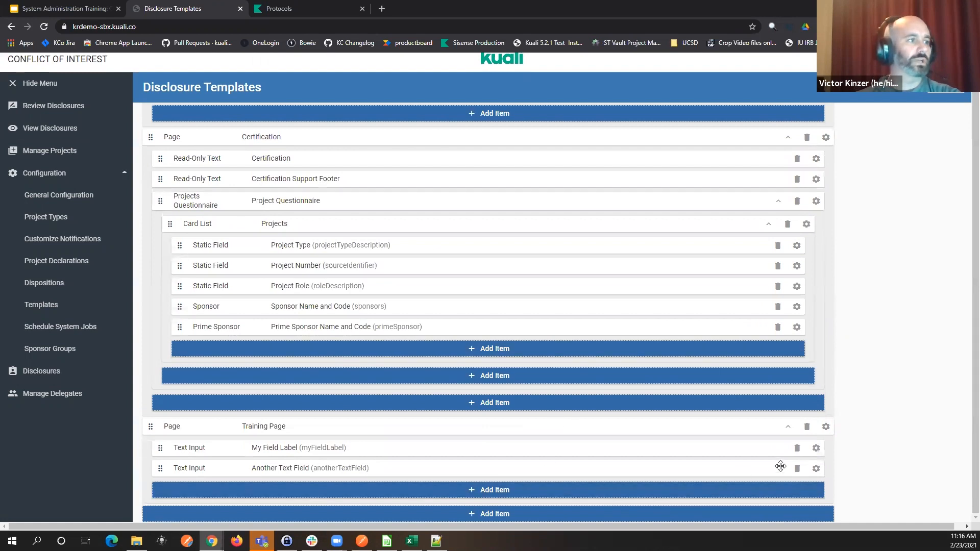
{"action": "left_click", "coordinate": [816, 448]}
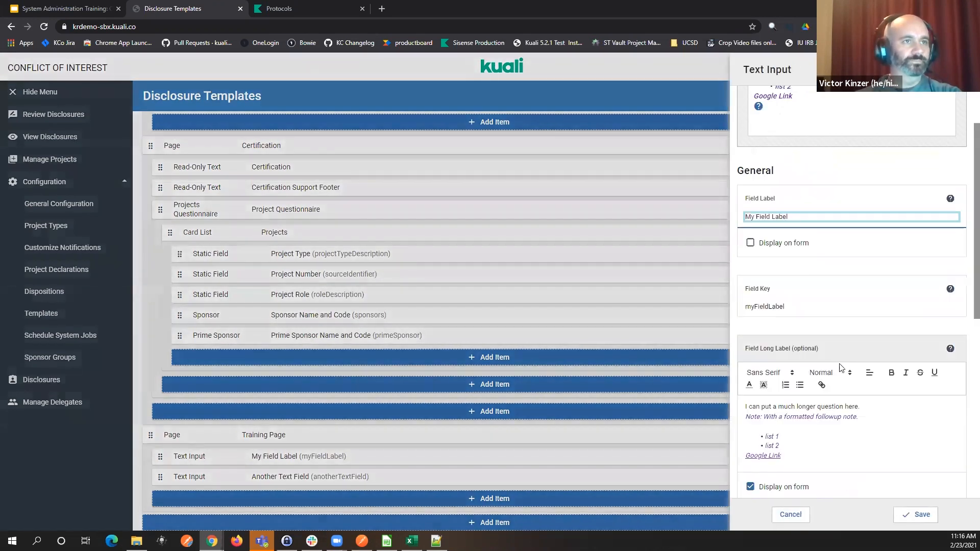
{"action": "scroll", "coordinate": [840, 368], "scroll_direction": "down", "scroll_amount": 5}
{"action": "left_click", "coordinate": [781, 465]}
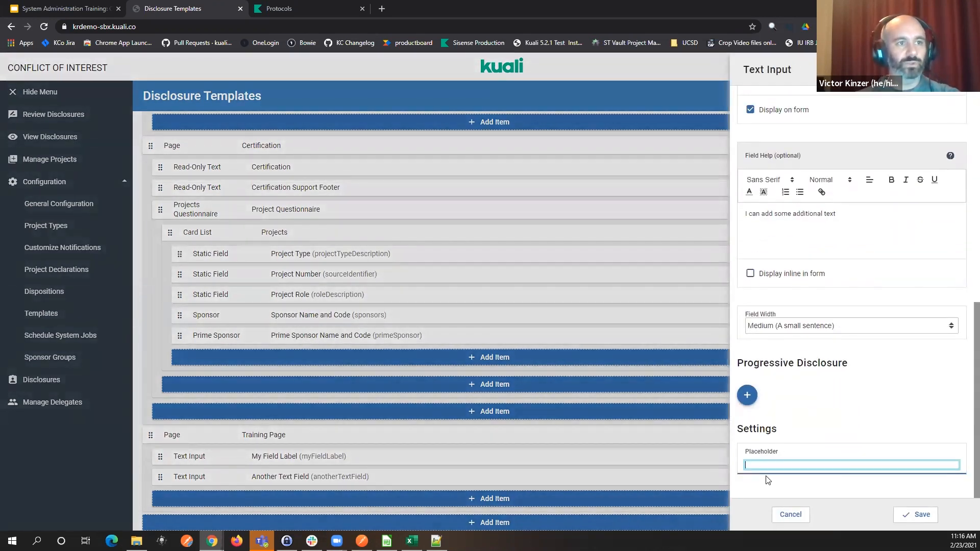
{"action": "type", "text": "Click Here to Add Text"}
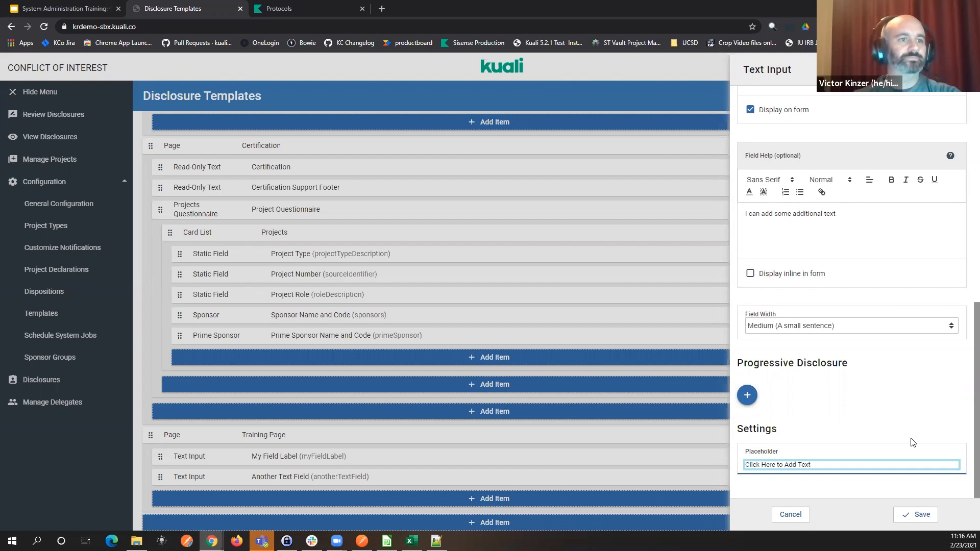
{"action": "scroll", "coordinate": [893, 366], "scroll_direction": "up", "scroll_amount": 10}
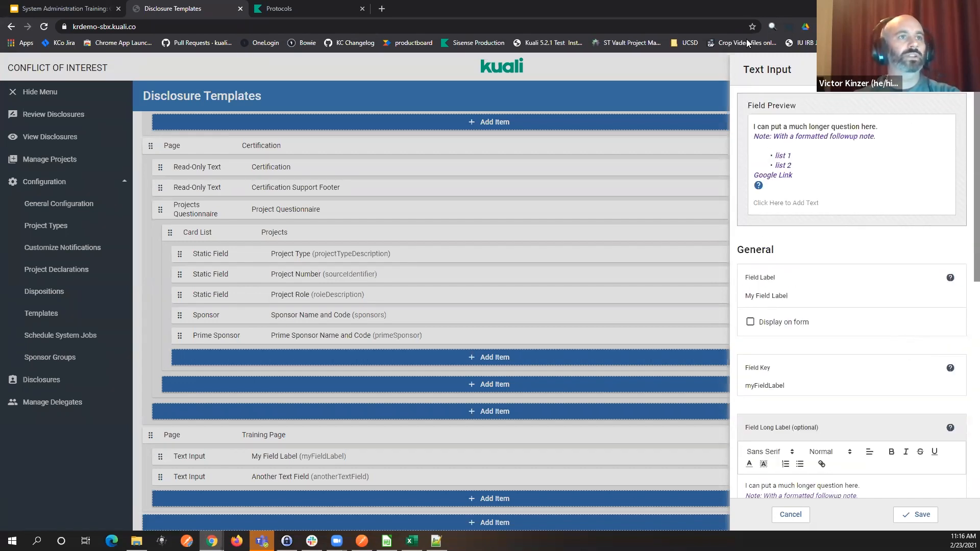
{"action": "left_click", "coordinate": [807, 206]}
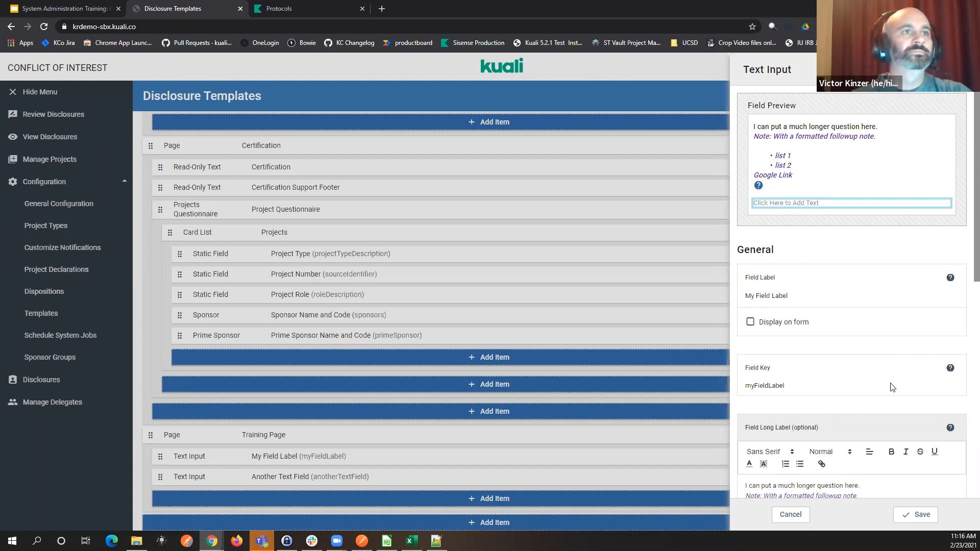
{"action": "left_click", "coordinate": [915, 516]}
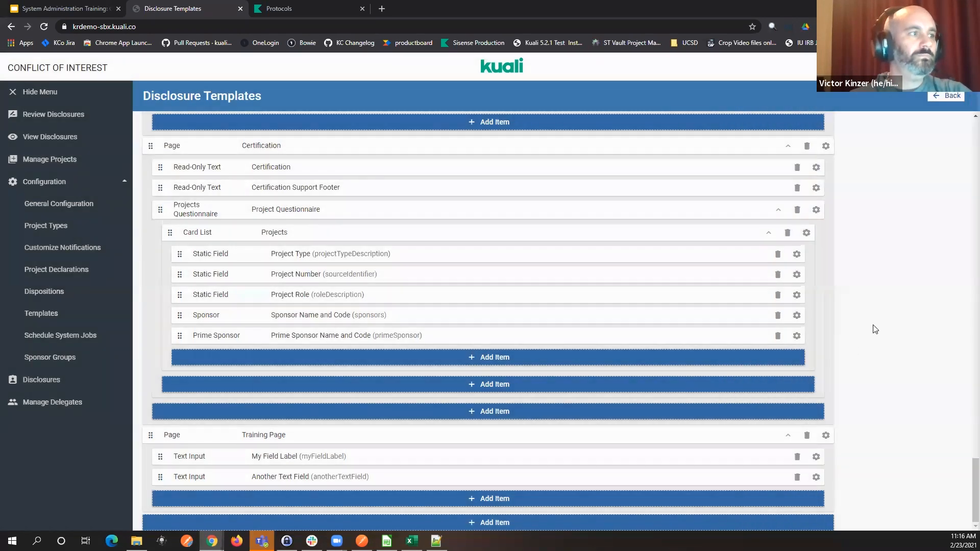
- Add a radio buttons field labelled "My Radios" to the Training Page and turn off displaying that label on the form
{"action": "left_click", "coordinate": [404, 499]}
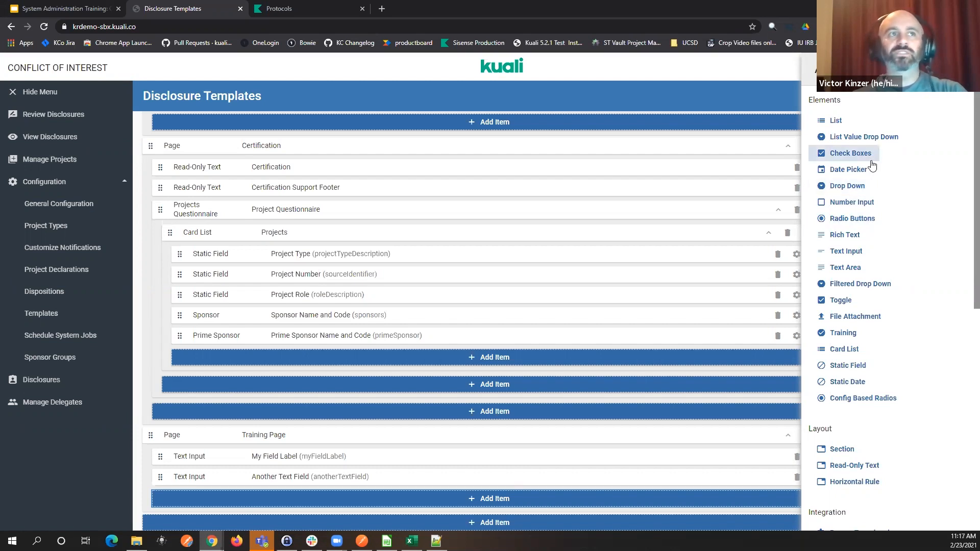
{"action": "left_click", "coordinate": [850, 225]}
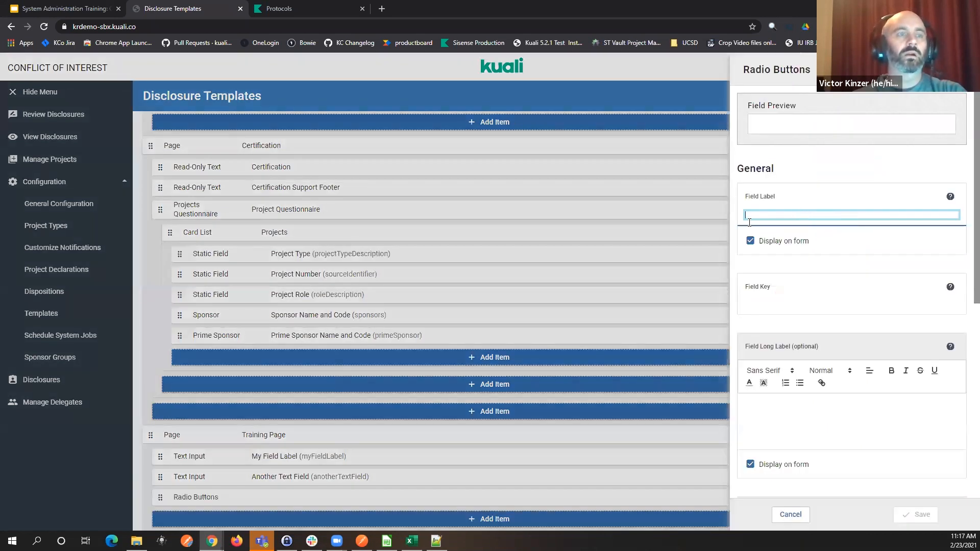
{"action": "type", "text": "My Radios"}
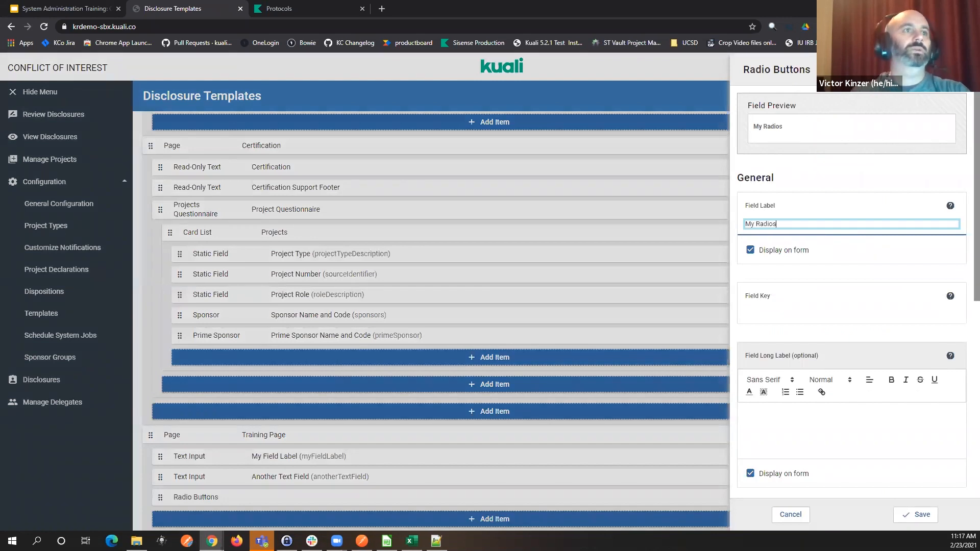
{"action": "left_click_drag", "start_coordinate": [769, 249], "coordinate": [773, 251]}
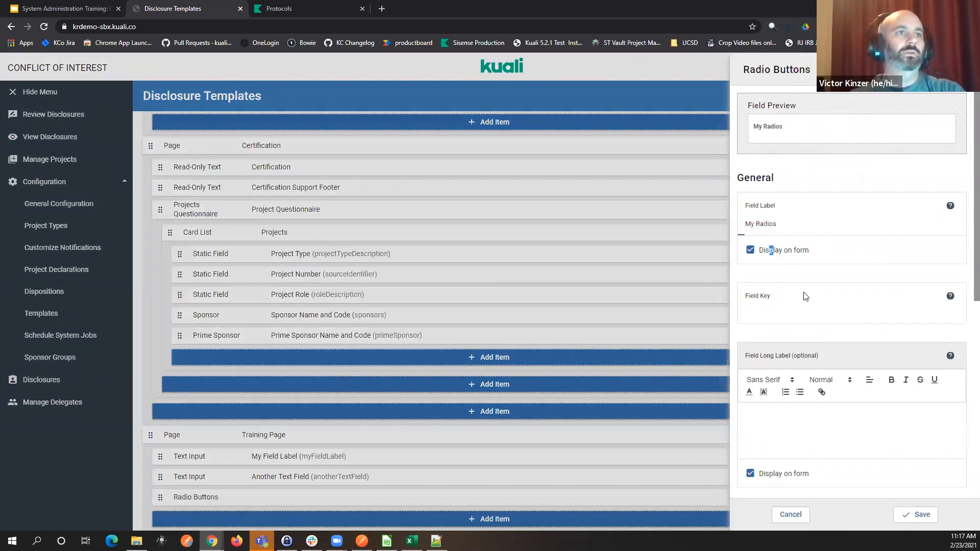
{"action": "left_click", "coordinate": [781, 251]}
- Enter "What is your favorite primary color?" as the long label of the radio buttons field
{"action": "left_click", "coordinate": [875, 407]}
{"action": "type", "text": "What is your f"}
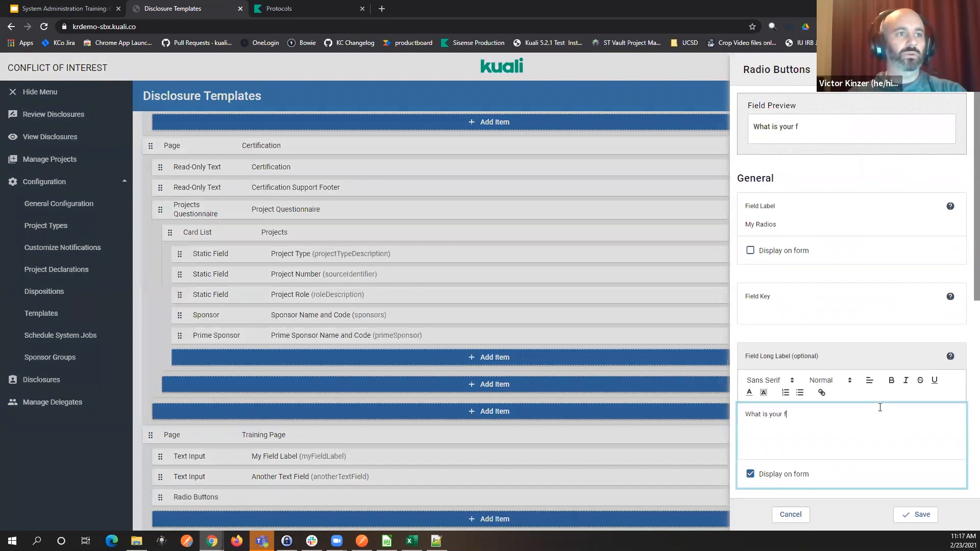
{"action": "type", "text": "avorite primary col"}
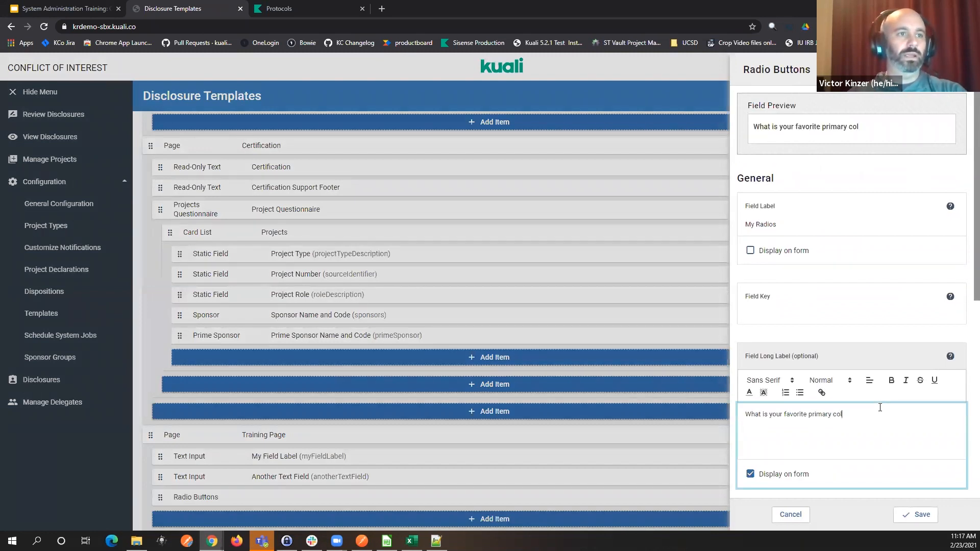
{"action": "type", "text": "or?"}
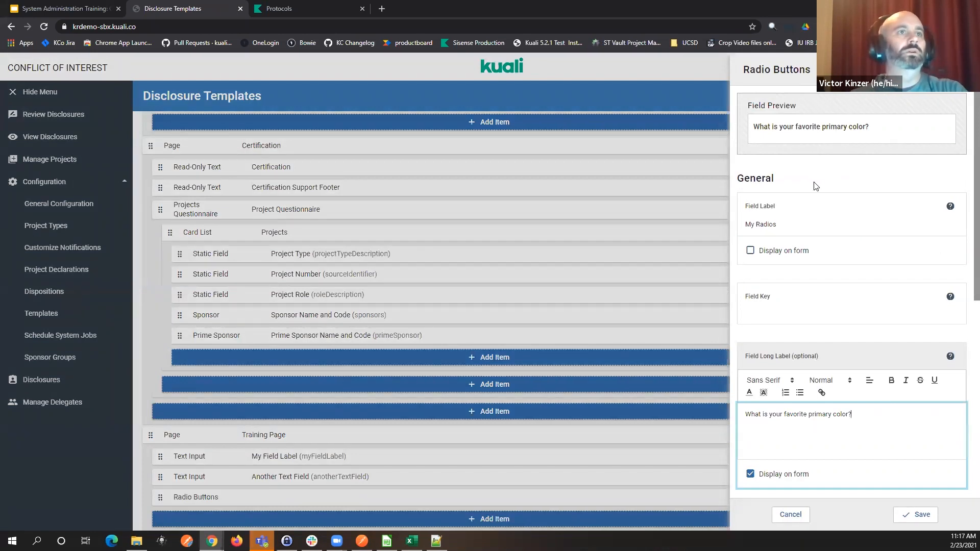
- Add the options Blue, Red and Yellow to the radio buttons field, check the field preview, and save the field
{"action": "scroll", "coordinate": [816, 245], "scroll_direction": "down", "scroll_amount": 4}
{"action": "scroll", "coordinate": [815, 248], "scroll_direction": "down", "scroll_amount": 3}
{"action": "scroll", "coordinate": [770, 166], "scroll_direction": "up", "scroll_amount": 3}
{"action": "scroll", "coordinate": [802, 276], "scroll_direction": "down", "scroll_amount": 3}
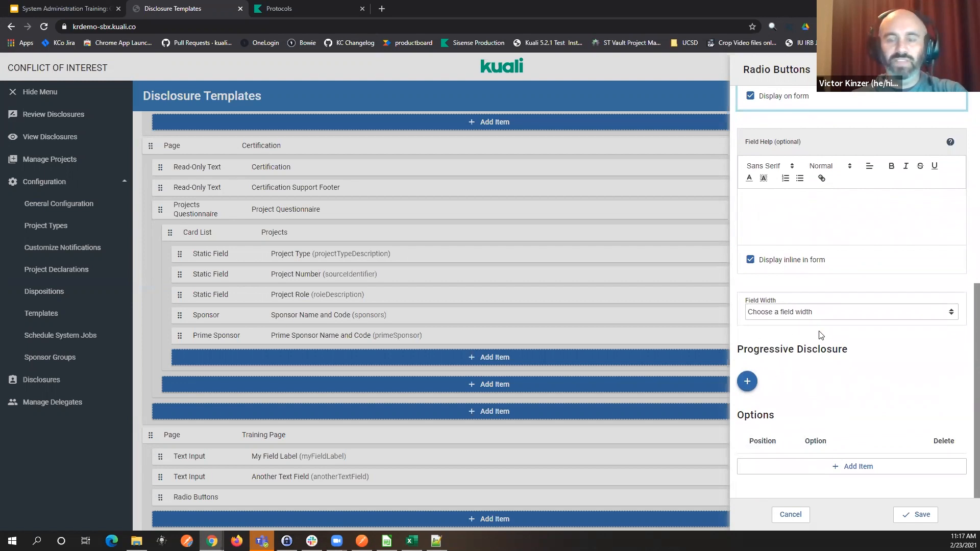
{"action": "left_click", "coordinate": [863, 466]}
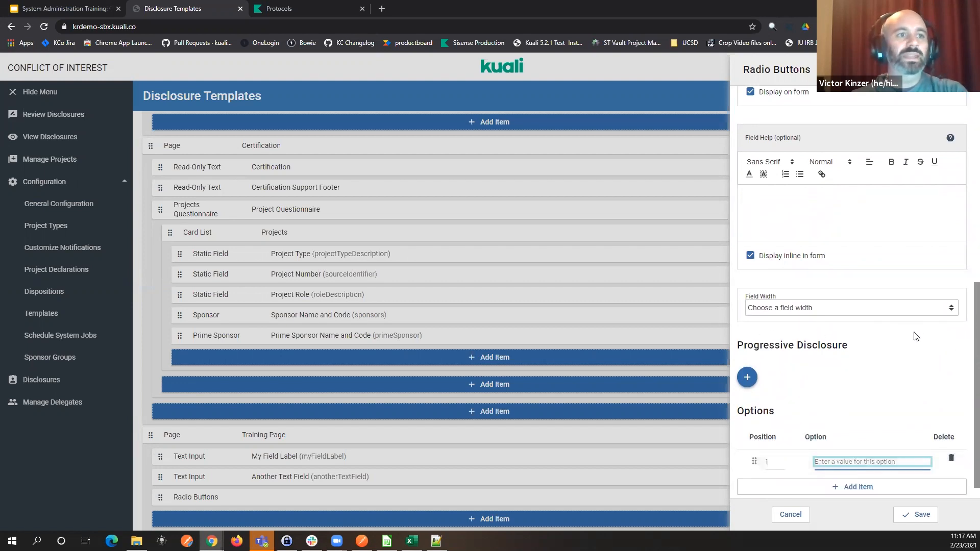
{"action": "type", "text": "Blue"}
{"action": "key", "text": "Return"}
{"action": "type", "text": "Red"}
{"action": "key", "text": "Return"}
{"action": "type", "text": "Yellow"}
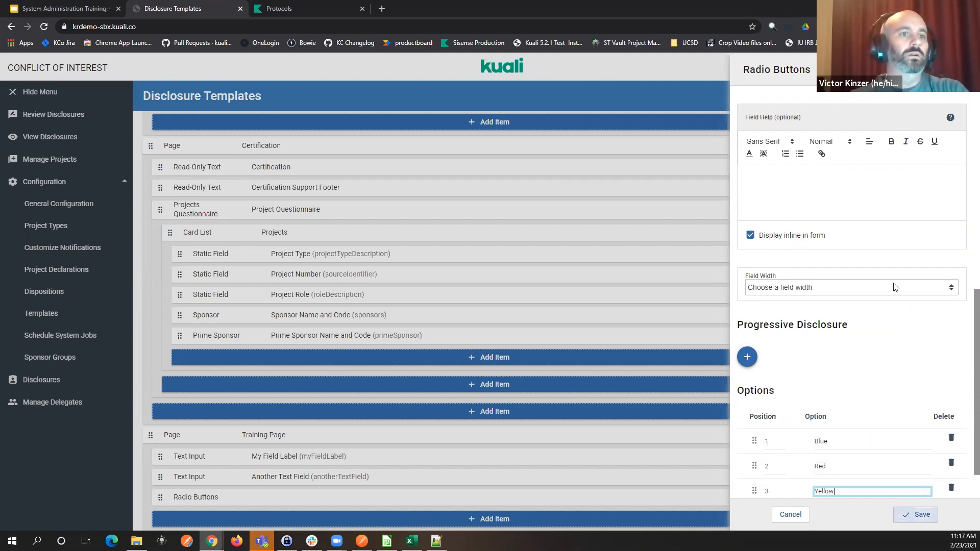
{"action": "scroll", "coordinate": [883, 245], "scroll_direction": "up", "scroll_amount": 4}
{"action": "scroll", "coordinate": [876, 223], "scroll_direction": "up", "scroll_amount": 5}
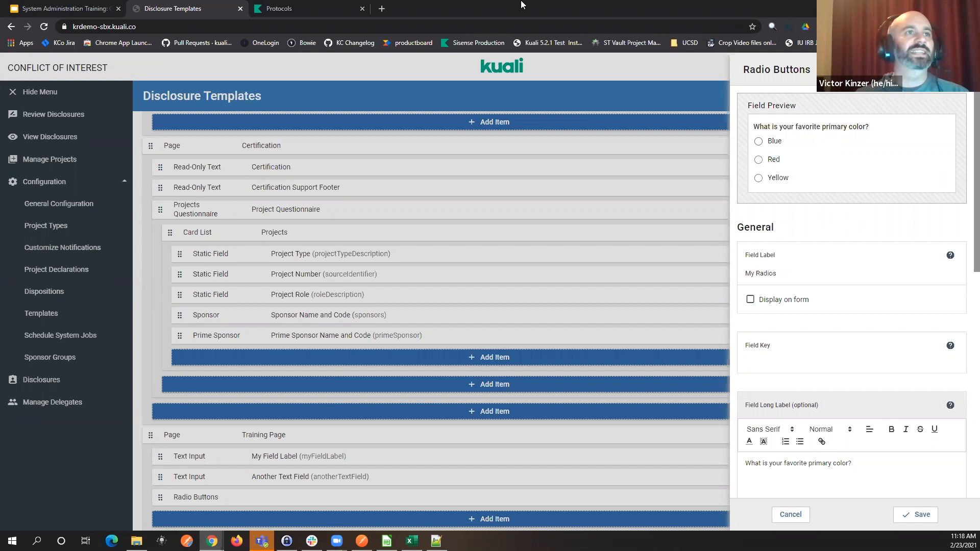
{"action": "left_click", "coordinate": [918, 516]}
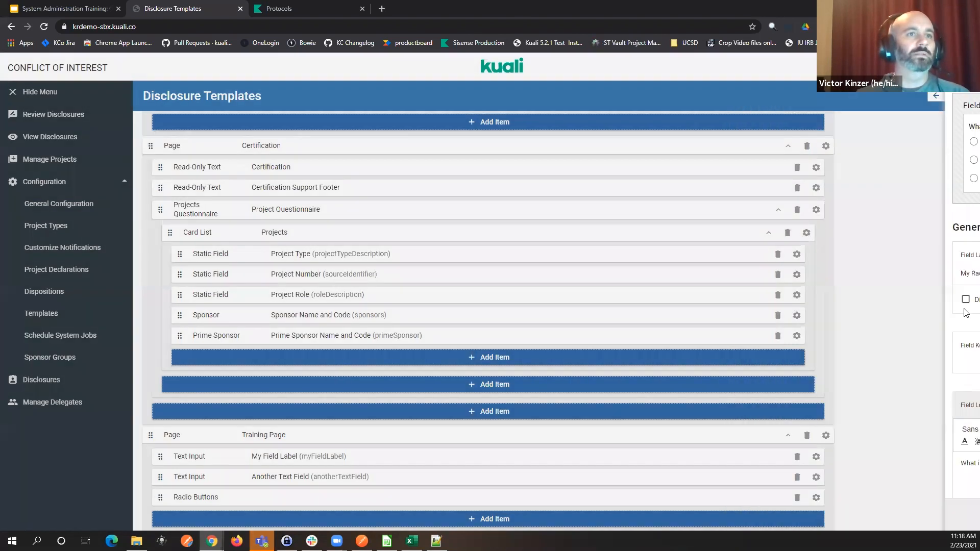
- Collapse the Introduction, Research Form, General Form, Outside Entity, Project Declarations and Certification pages in the template editor
{"action": "scroll", "coordinate": [941, 255], "scroll_direction": "up", "scroll_amount": 20}
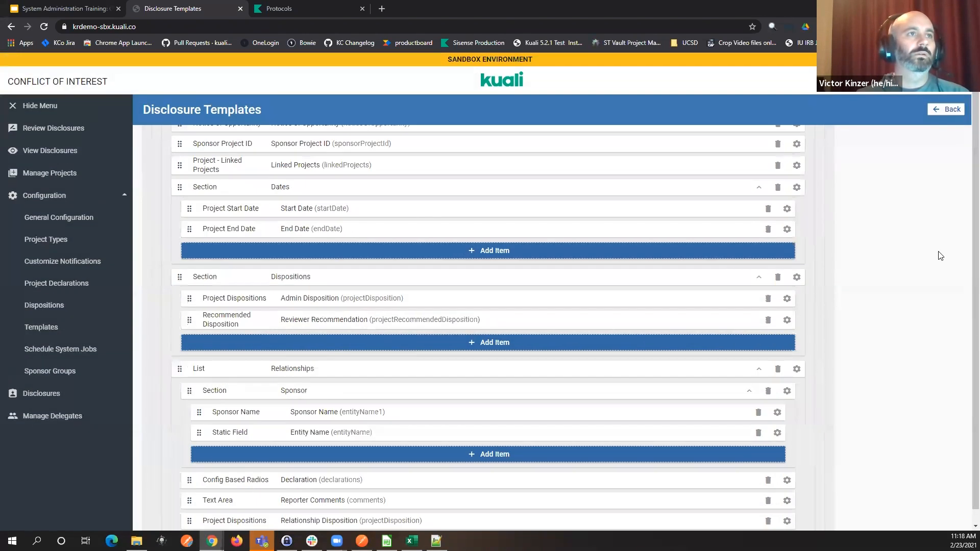
{"action": "scroll", "coordinate": [938, 255], "scroll_direction": "up", "scroll_amount": 15}
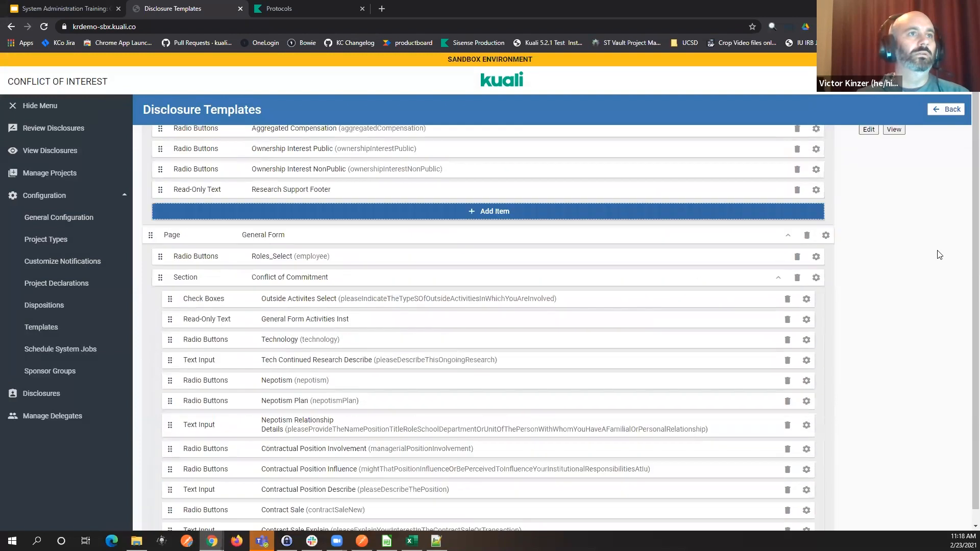
{"action": "left_click", "coordinate": [788, 136]}
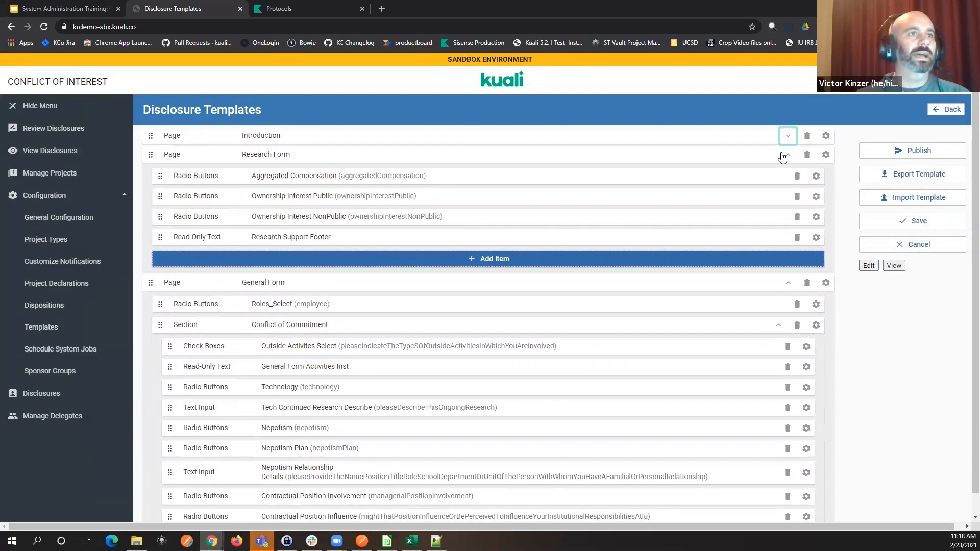
{"action": "left_click", "coordinate": [788, 154]}
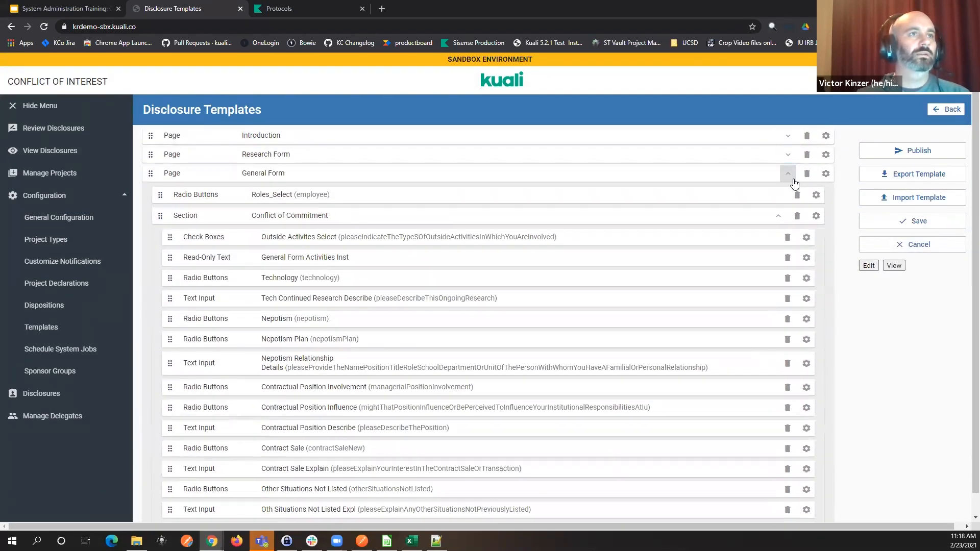
{"action": "left_click", "coordinate": [788, 173]}
{"action": "left_click", "coordinate": [788, 192]}
{"action": "left_click", "coordinate": [787, 212]}
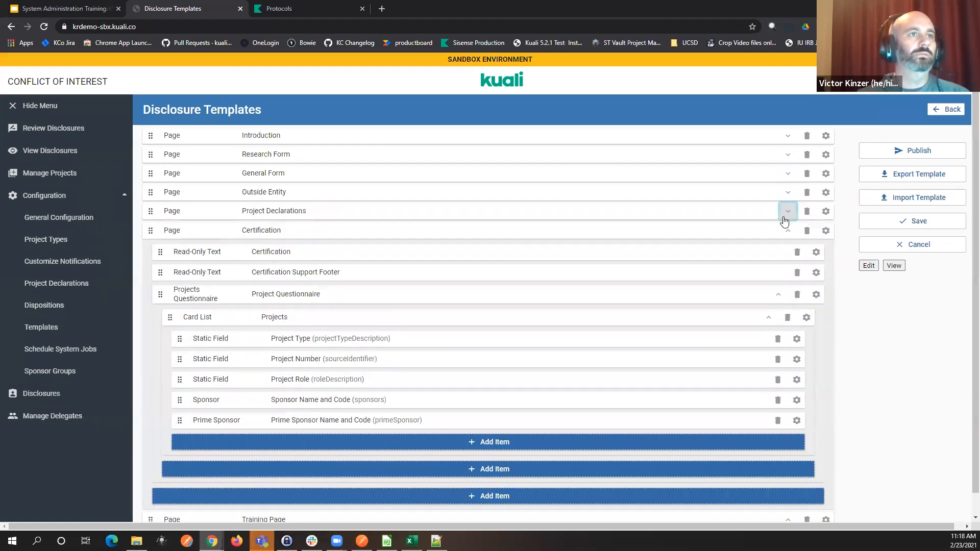
{"action": "left_click", "coordinate": [788, 230]}
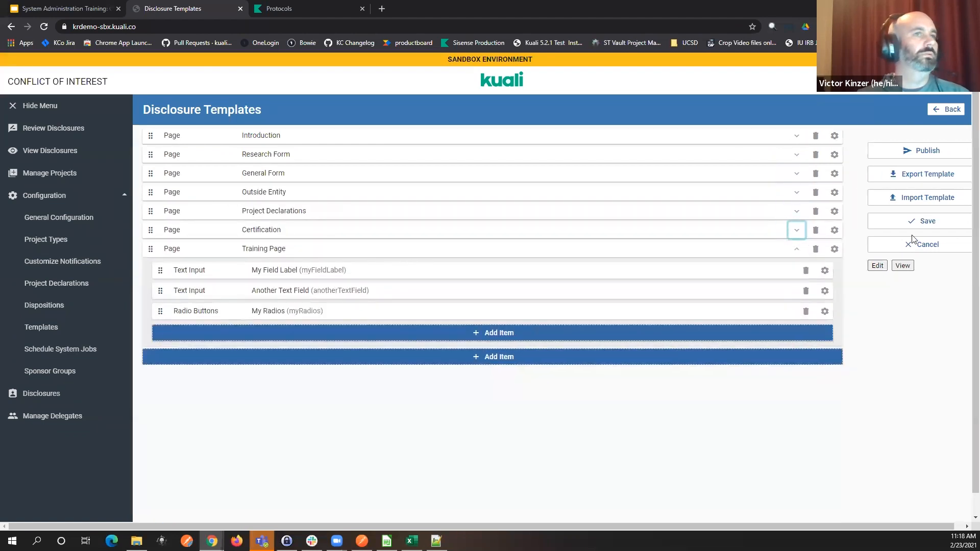
- View the template as a rendered form and test the primary color question by selecting Blue, Red, and Blue again
{"action": "left_click", "coordinate": [901, 266]}
{"action": "scroll", "coordinate": [630, 323], "scroll_direction": "down", "scroll_amount": 1}
{"action": "scroll", "coordinate": [629, 322], "scroll_direction": "down", "scroll_amount": 5}
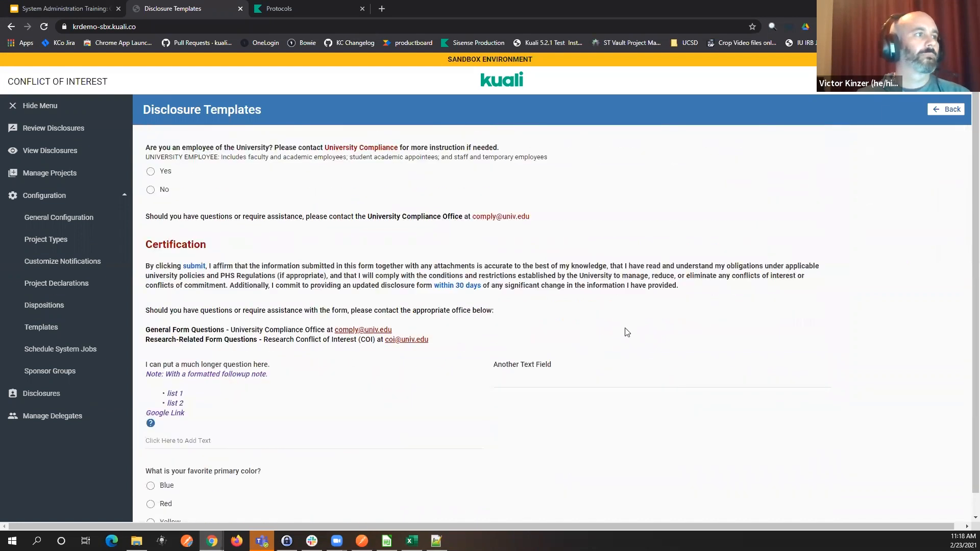
{"action": "left_click", "coordinate": [152, 463]}
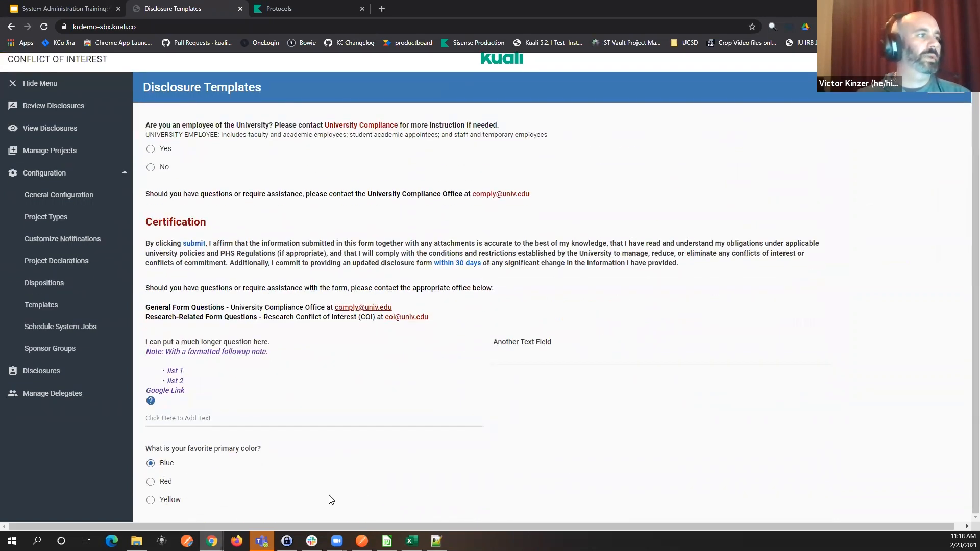
{"action": "left_click", "coordinate": [154, 482]}
{"action": "left_click", "coordinate": [155, 466]}
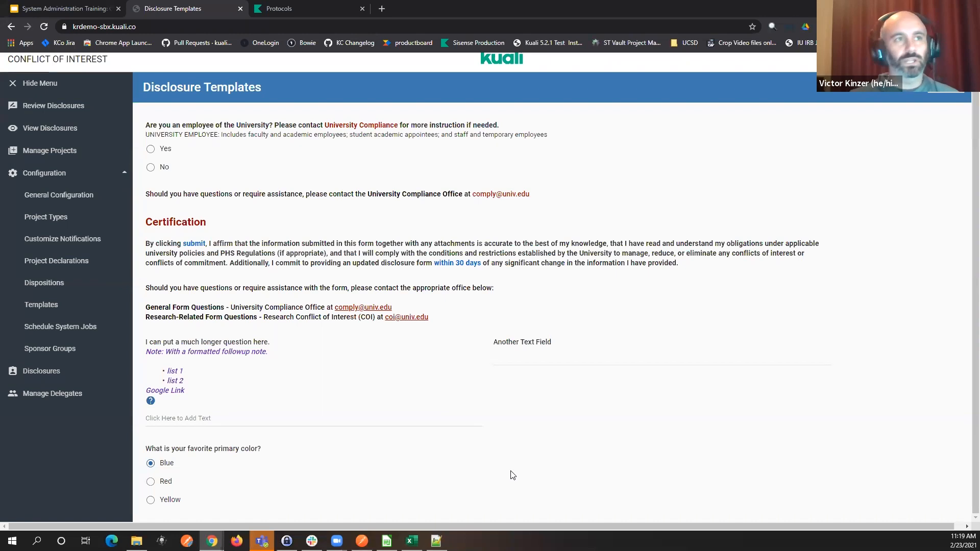
- Return to editing the template and add a Filtered Drop Down labelled "Favorite Secondary Color" to the Training Page
{"action": "scroll", "coordinate": [931, 310], "scroll_direction": "up", "scroll_amount": 6}
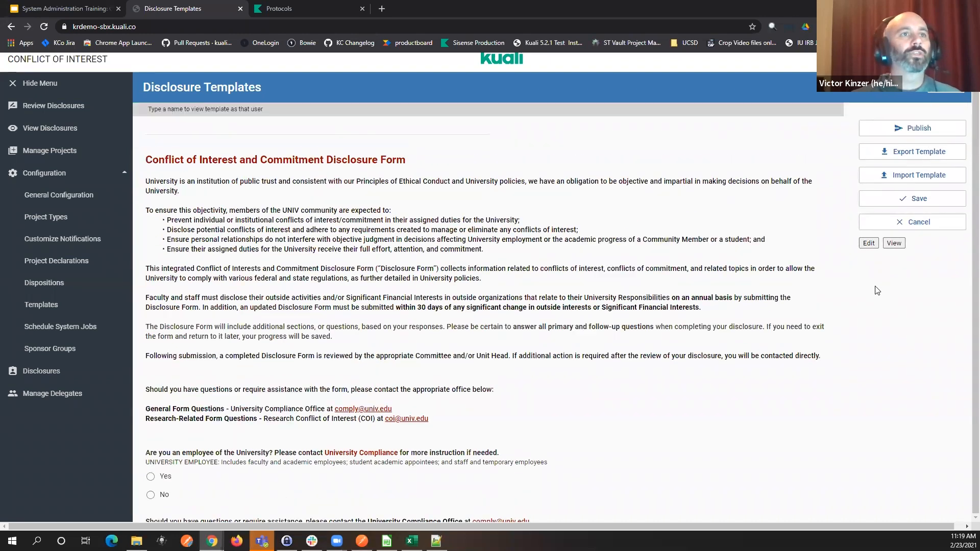
{"action": "left_click", "coordinate": [867, 245]}
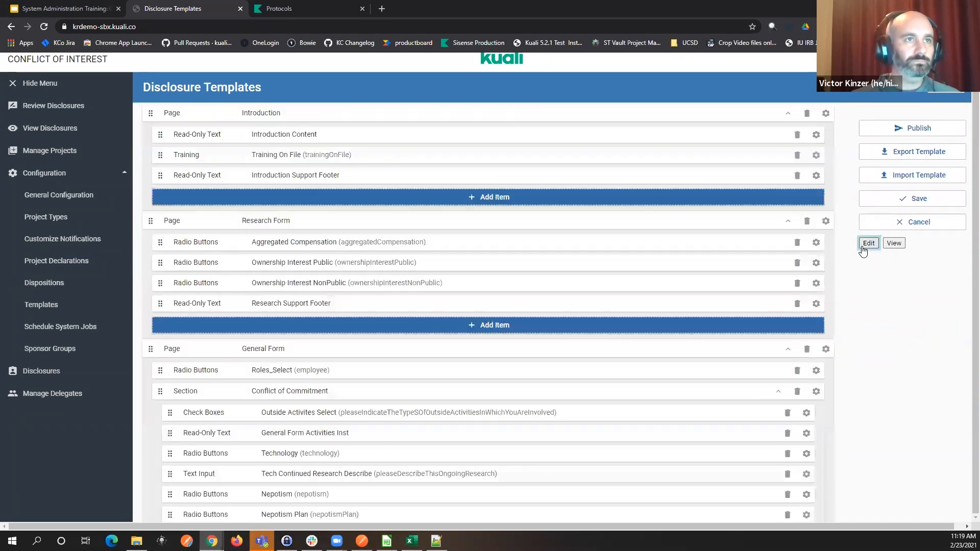
{"action": "scroll", "coordinate": [873, 332], "scroll_direction": "down", "scroll_amount": 20}
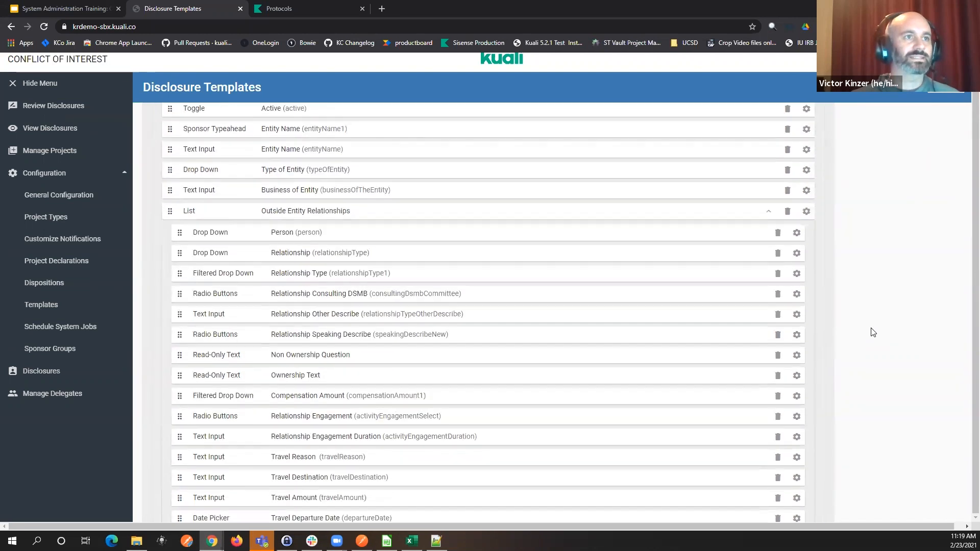
{"action": "scroll", "coordinate": [873, 332], "scroll_direction": "down", "scroll_amount": 12}
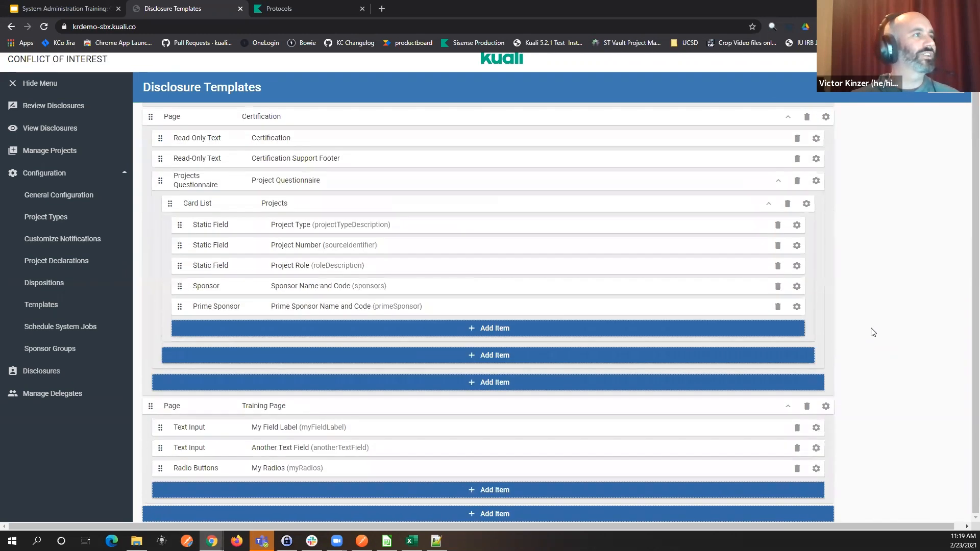
{"action": "left_click", "coordinate": [309, 490]}
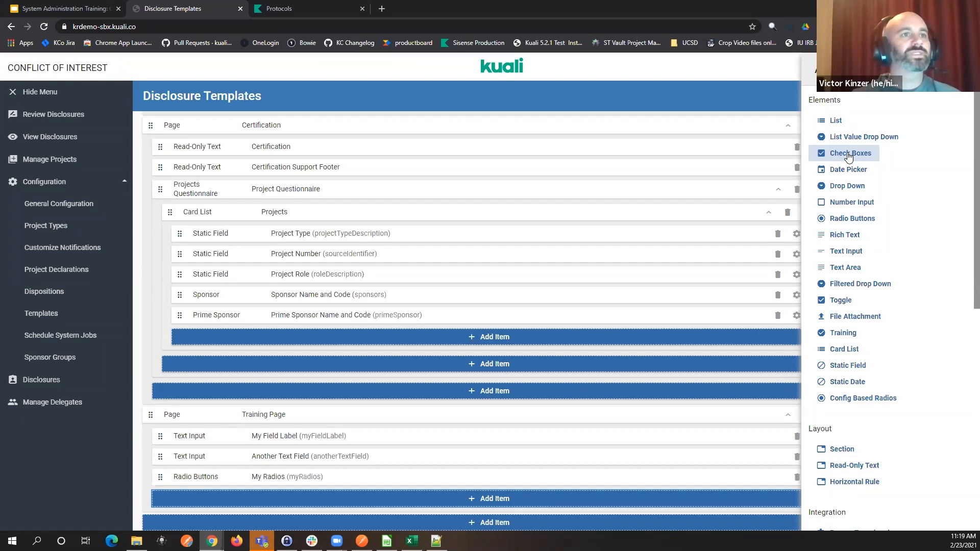
{"action": "left_click", "coordinate": [887, 290]}
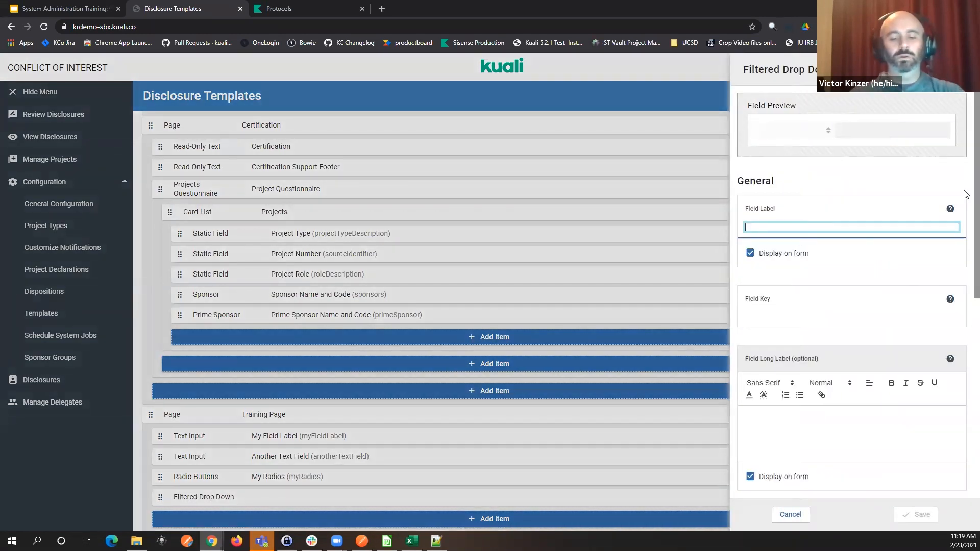
{"action": "type", "text": "Favorite Secondary Color"}
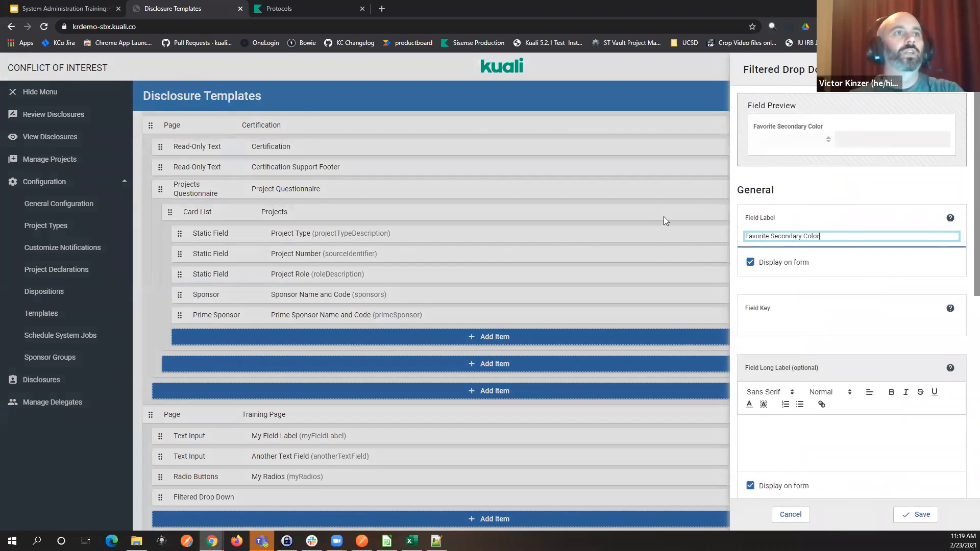
- Make the filtered drop down's options depend on the My Radios field
{"action": "scroll", "coordinate": [904, 300], "scroll_direction": "down", "scroll_amount": 1}
{"action": "scroll", "coordinate": [901, 306], "scroll_direction": "down", "scroll_amount": 7}
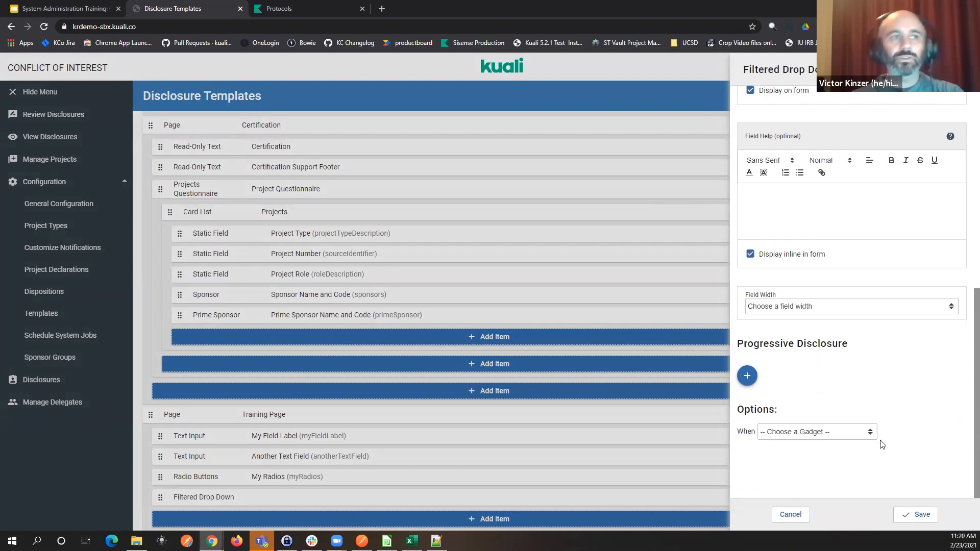
{"action": "left_click", "coordinate": [799, 435]}
{"action": "scroll", "coordinate": [811, 347], "scroll_direction": "down", "scroll_amount": 2}
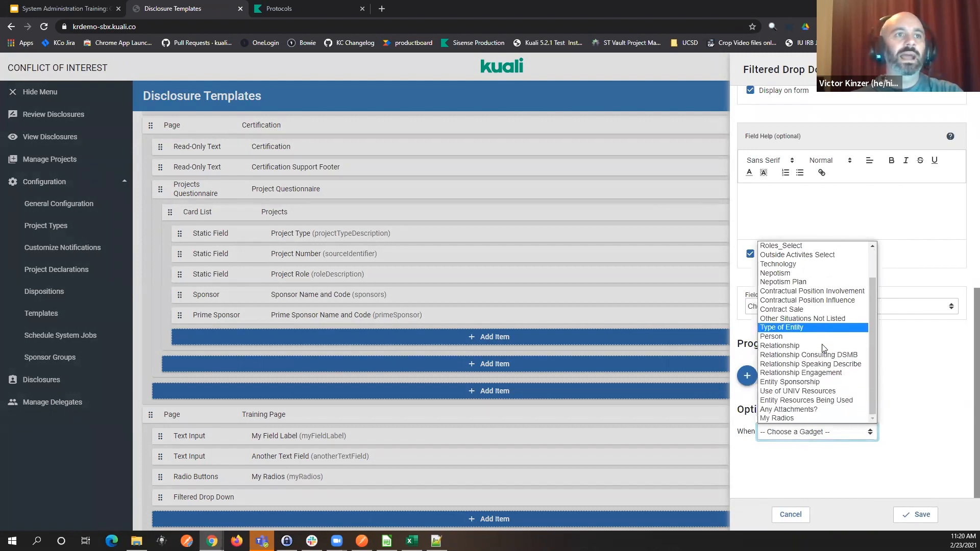
{"action": "scroll", "coordinate": [820, 347], "scroll_direction": "up", "scroll_amount": 2}
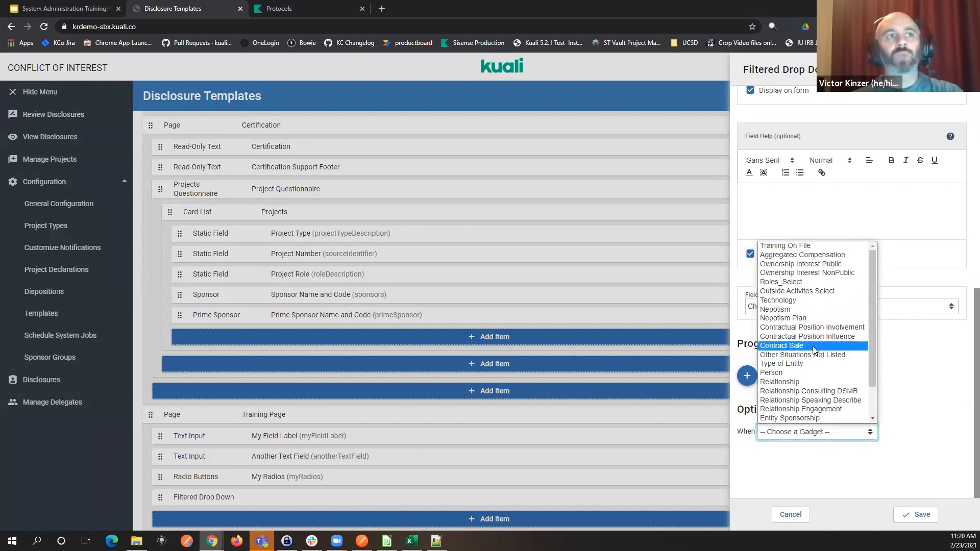
{"action": "scroll", "coordinate": [814, 351], "scroll_direction": "down", "scroll_amount": 2}
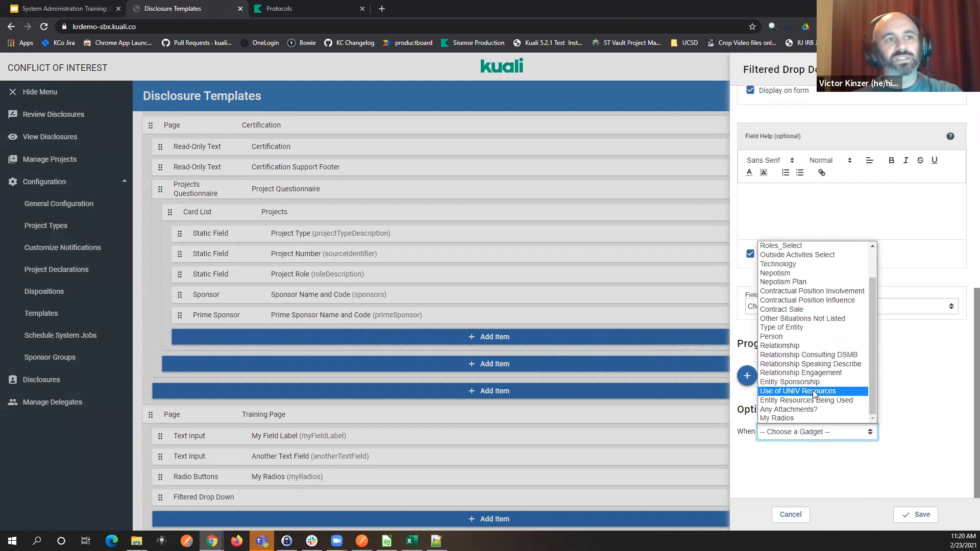
{"action": "left_click", "coordinate": [803, 419]}
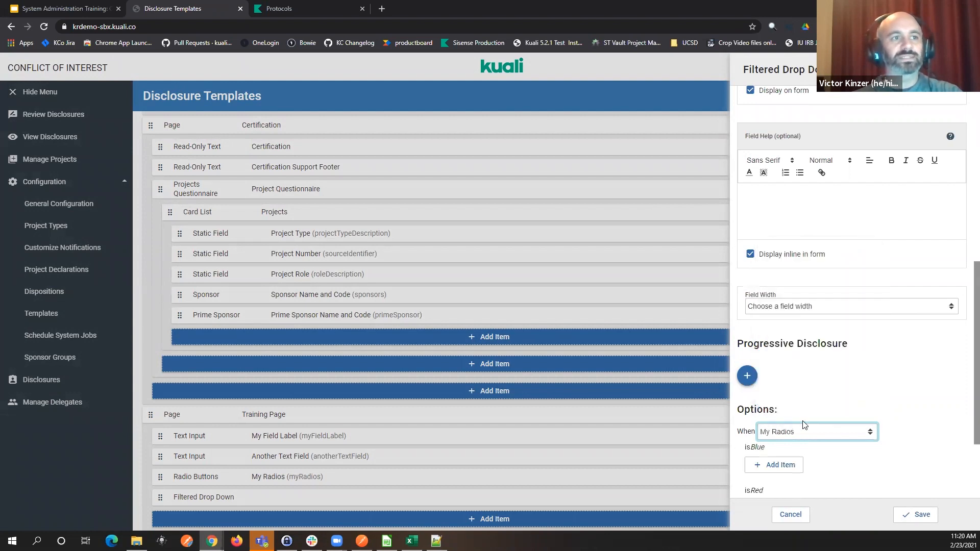
- Add the selections Purple and Green for when My Radios is Blue
{"action": "scroll", "coordinate": [835, 386], "scroll_direction": "down", "scroll_amount": 3}
{"action": "left_click", "coordinate": [776, 345]}
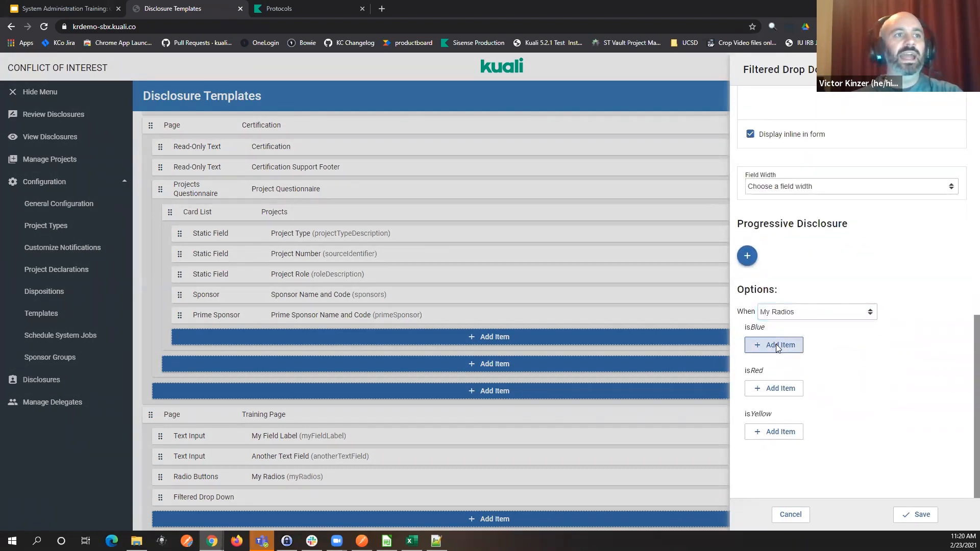
{"action": "type", "text": "Purple"}
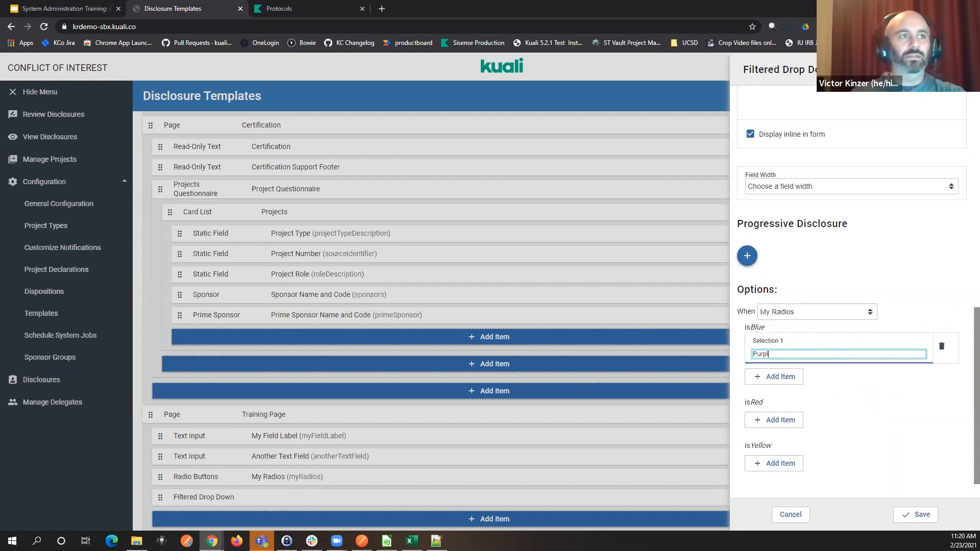
{"action": "key", "text": "Return"}
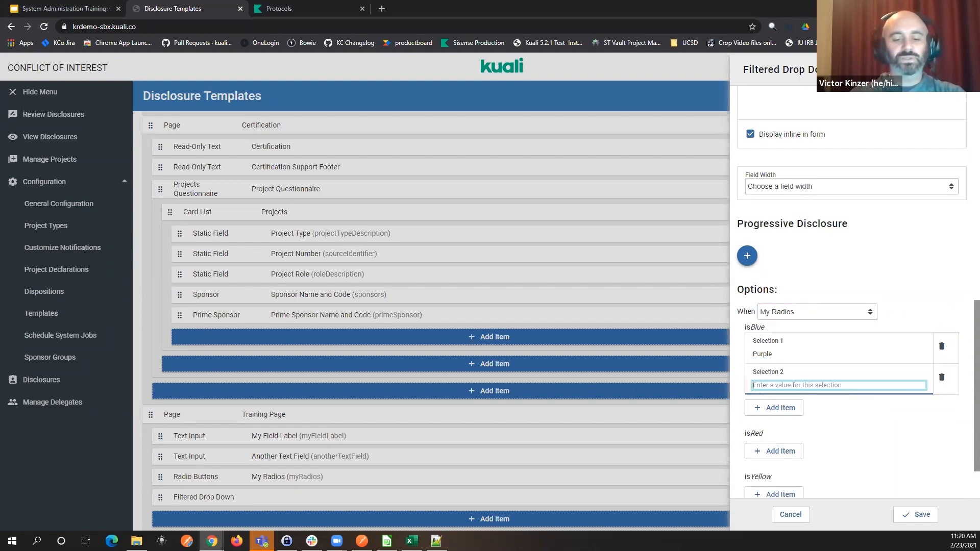
{"action": "type", "text": "Green"}
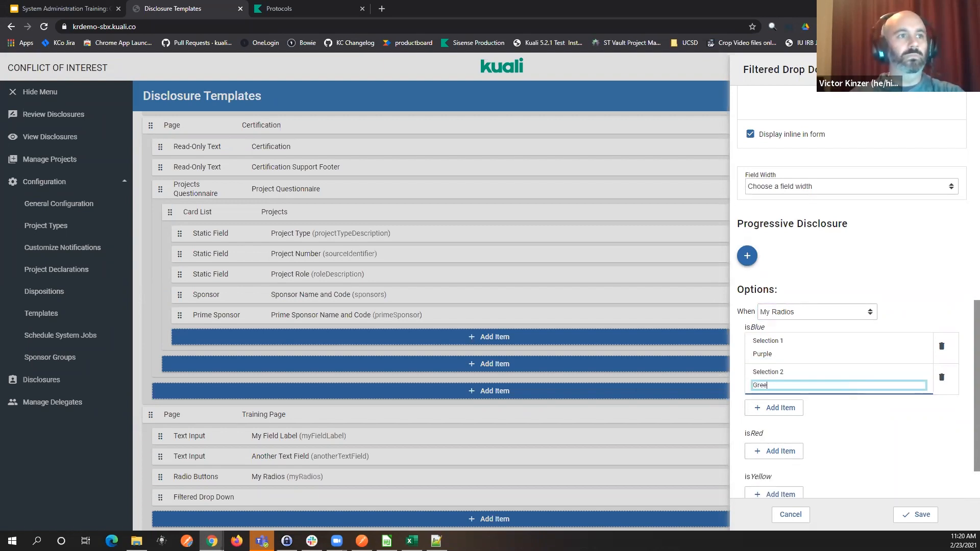
- Add the selections Purple and Orange for when My Radios is Red
{"action": "key", "text": "Tab"}
{"action": "key", "text": "Tab"}
{"action": "key", "text": "Tab"}
{"action": "key", "text": "Return"}
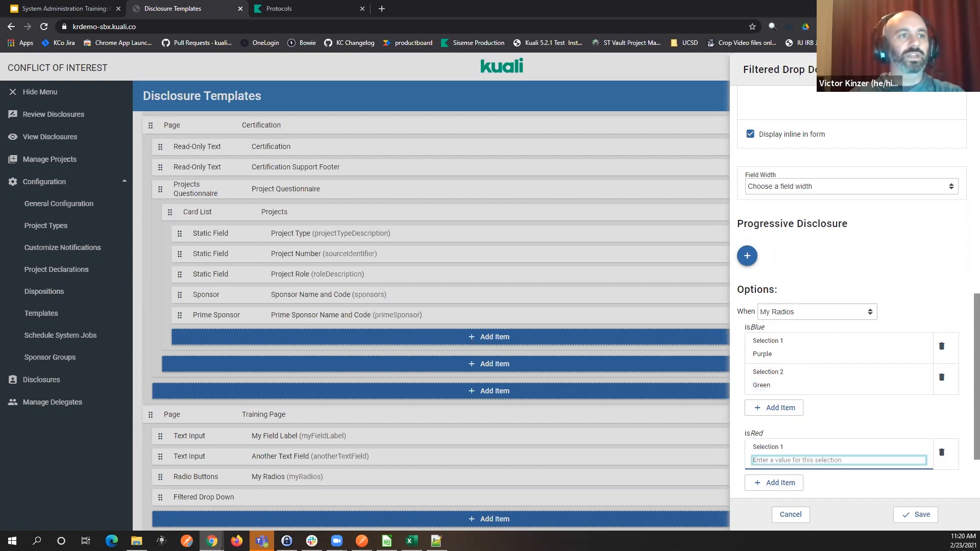
{"action": "type", "text": "Purple"}
{"action": "key", "text": "Return"}
{"action": "type", "text": "Orange"}
- Add the selections Orange and Green for when My Radios is Yellow, and save the filtered drop down field
{"action": "key", "text": "Tab"}
{"action": "key", "text": "Tab"}
{"action": "key", "text": "Tab"}
{"action": "key", "text": "Return"}
{"action": "type", "text": "Orange"}
{"action": "key", "text": "Return"}
{"action": "type", "text": "Green"}
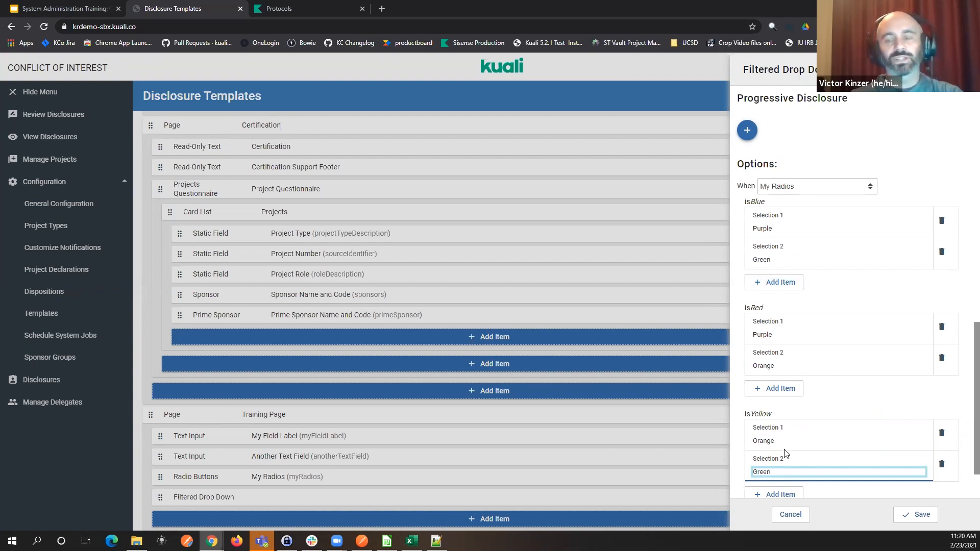
{"action": "left_click", "coordinate": [918, 515]}
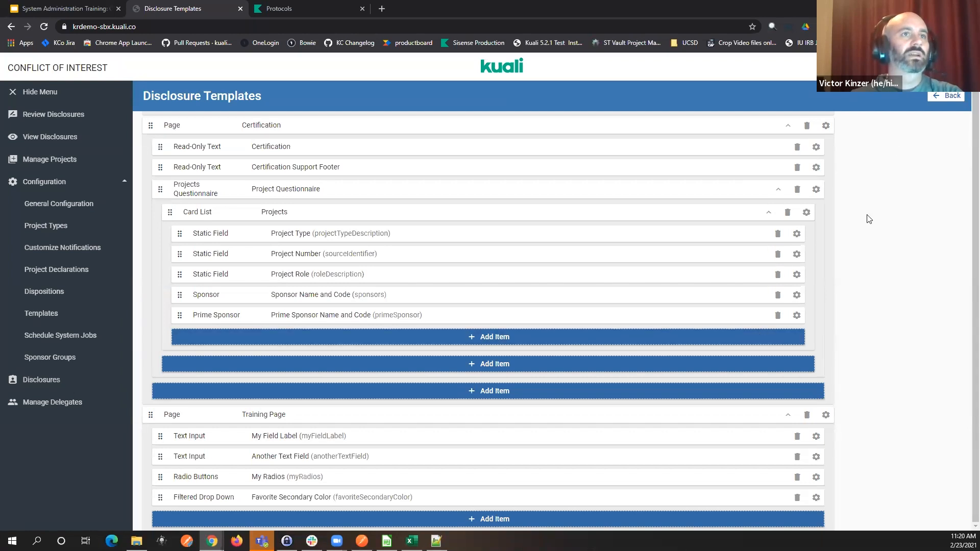
- View the template as a rendered form and check the Favorite Secondary Color choices with Blue and with Red as the primary color
{"action": "scroll", "coordinate": [870, 234], "scroll_direction": "up", "scroll_amount": 6}
{"action": "scroll", "coordinate": [542, 239], "scroll_direction": "up", "scroll_amount": 18}
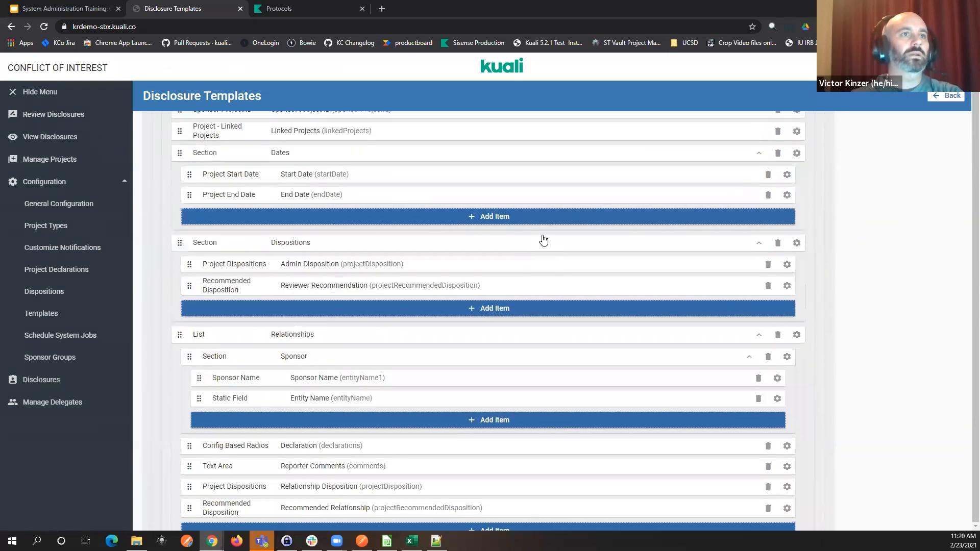
{"action": "scroll", "coordinate": [771, 275], "scroll_direction": "up", "scroll_amount": 15}
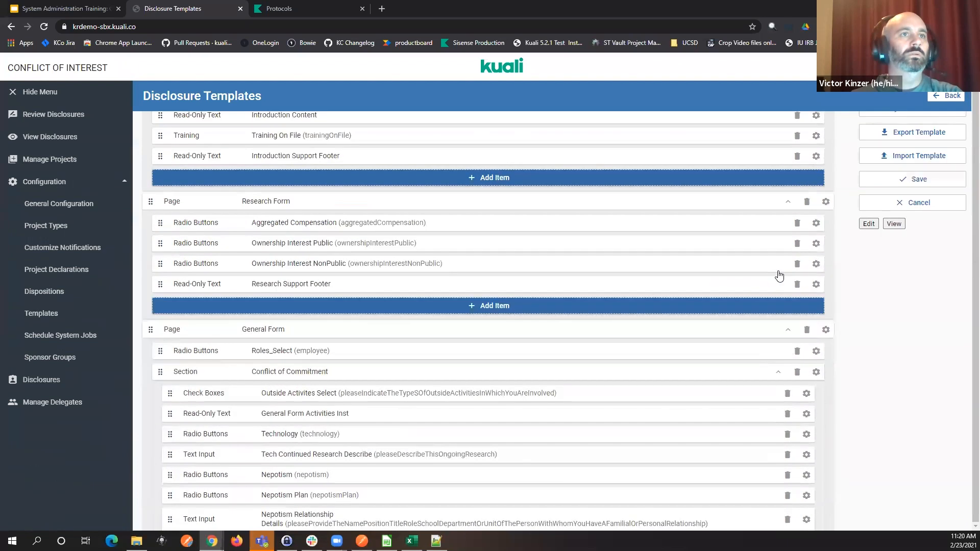
{"action": "left_click", "coordinate": [901, 253]}
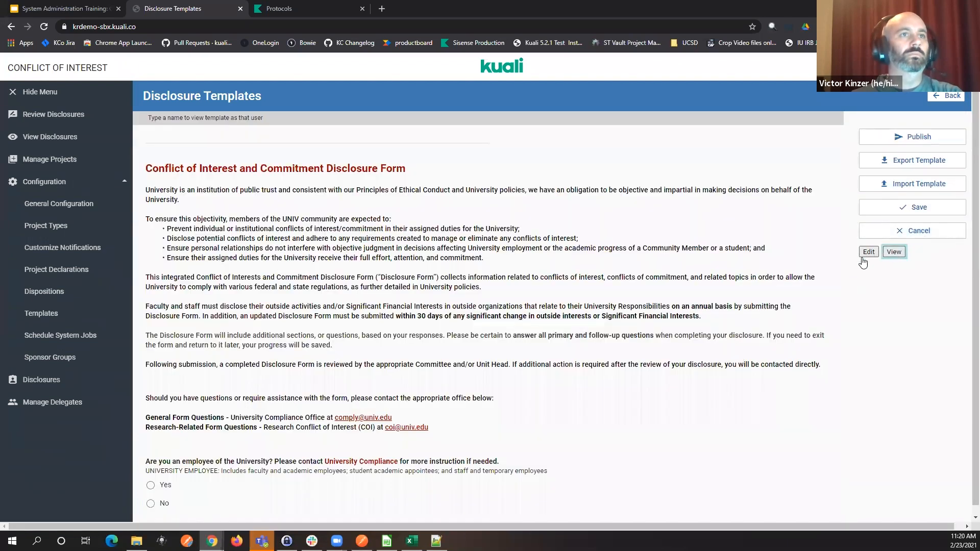
{"action": "scroll", "coordinate": [807, 335], "scroll_direction": "down", "scroll_amount": 6}
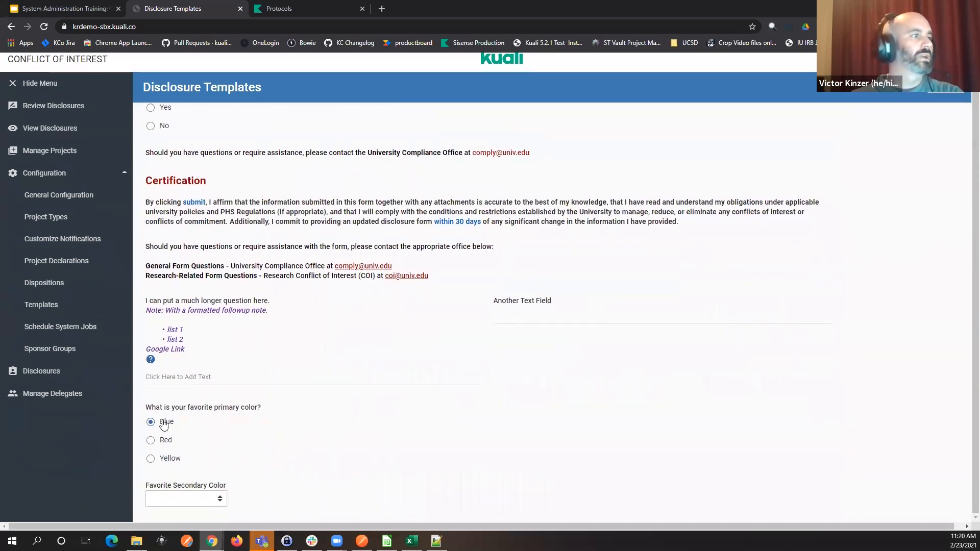
{"action": "left_click", "coordinate": [192, 502]}
{"action": "left_click", "coordinate": [275, 474]}
{"action": "left_click", "coordinate": [155, 499]}
{"action": "left_click", "coordinate": [187, 440]}
{"action": "left_click", "coordinate": [162, 441]}
{"action": "left_click", "coordinate": [209, 501]}
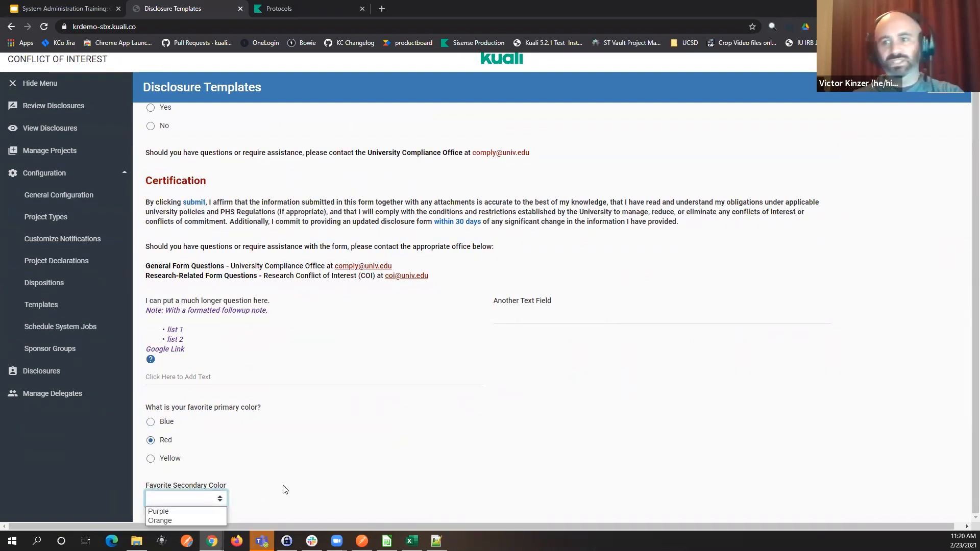
{"action": "left_click", "coordinate": [233, 423]}
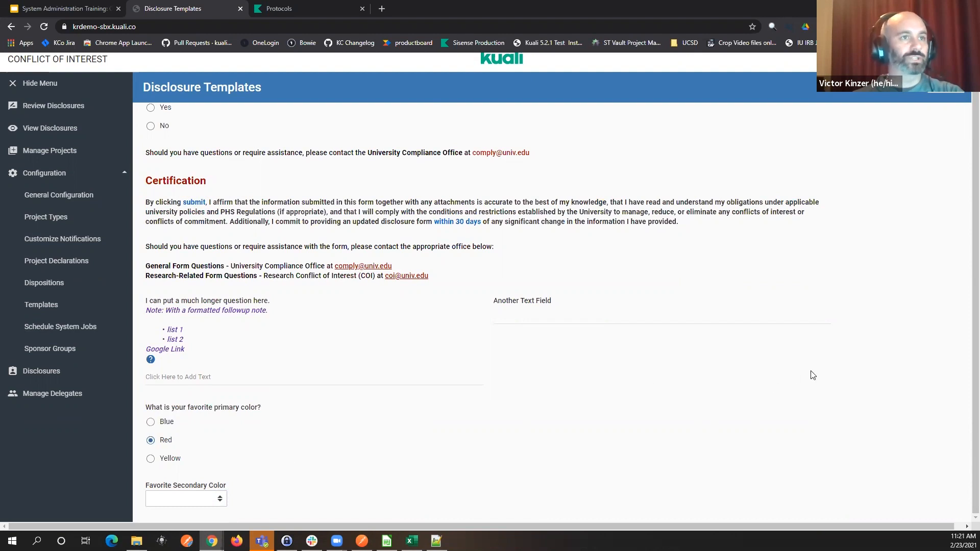
- Return to editing the template and add a Text Area field to the Training Page
{"action": "scroll", "coordinate": [883, 262], "scroll_direction": "up", "scroll_amount": 10}
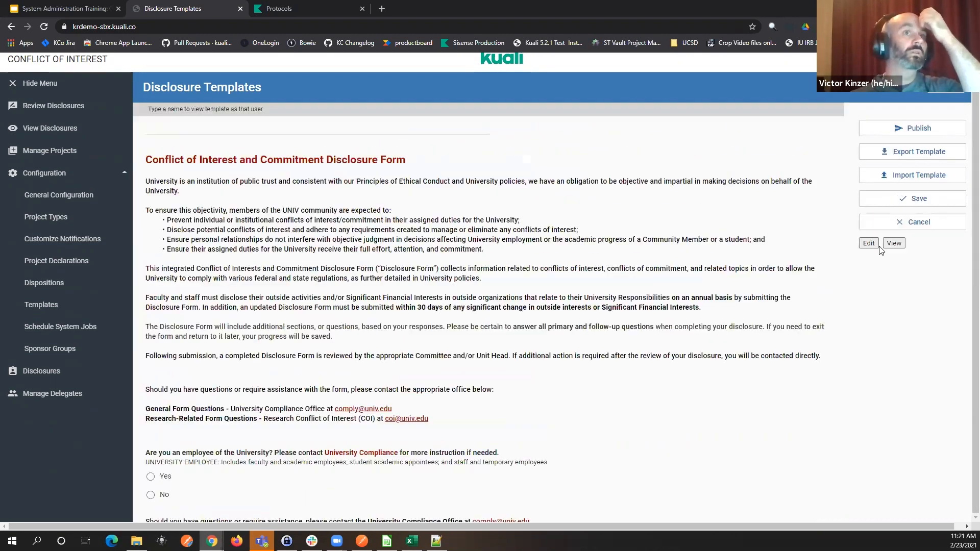
{"action": "left_click", "coordinate": [868, 243]}
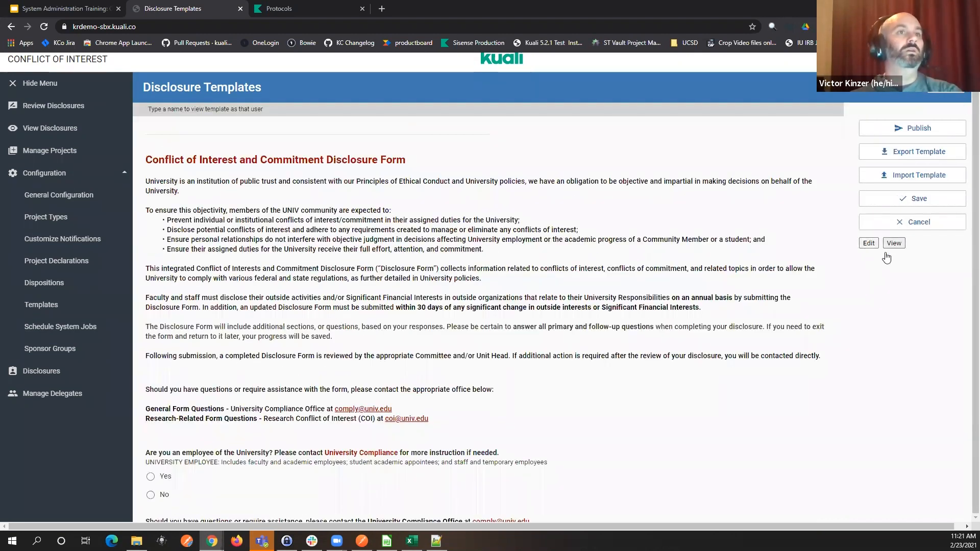
{"action": "scroll", "coordinate": [900, 306], "scroll_direction": "down", "scroll_amount": 15}
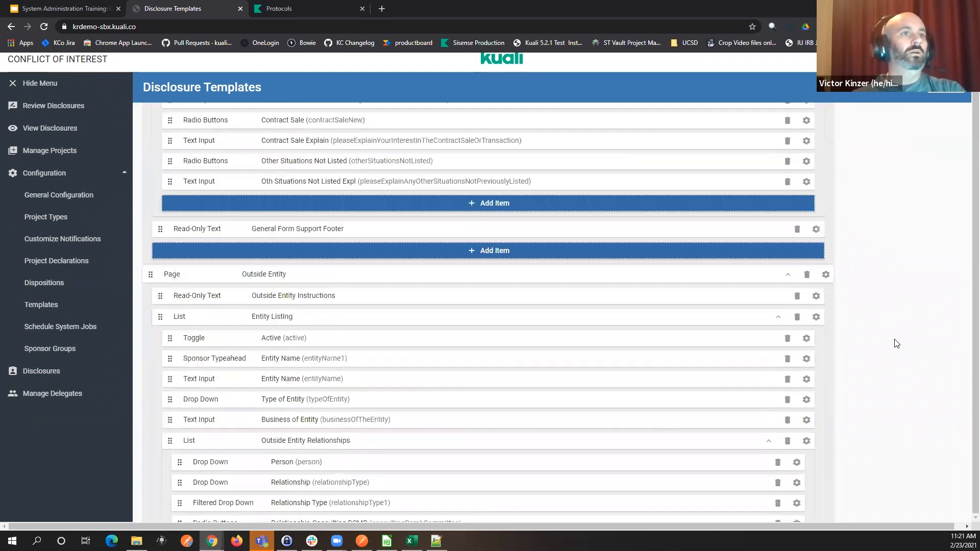
{"action": "scroll", "coordinate": [897, 344], "scroll_direction": "down", "scroll_amount": 12}
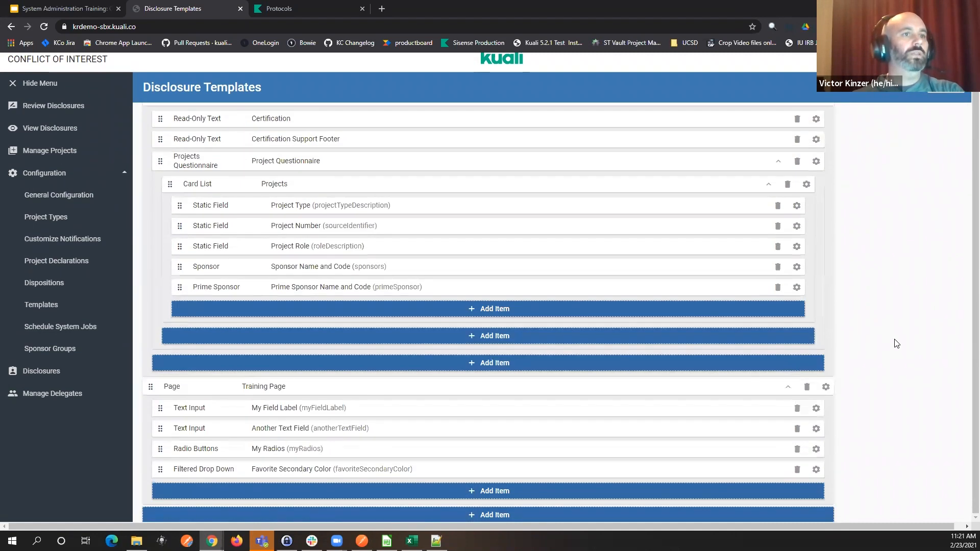
{"action": "left_click", "coordinate": [367, 490]}
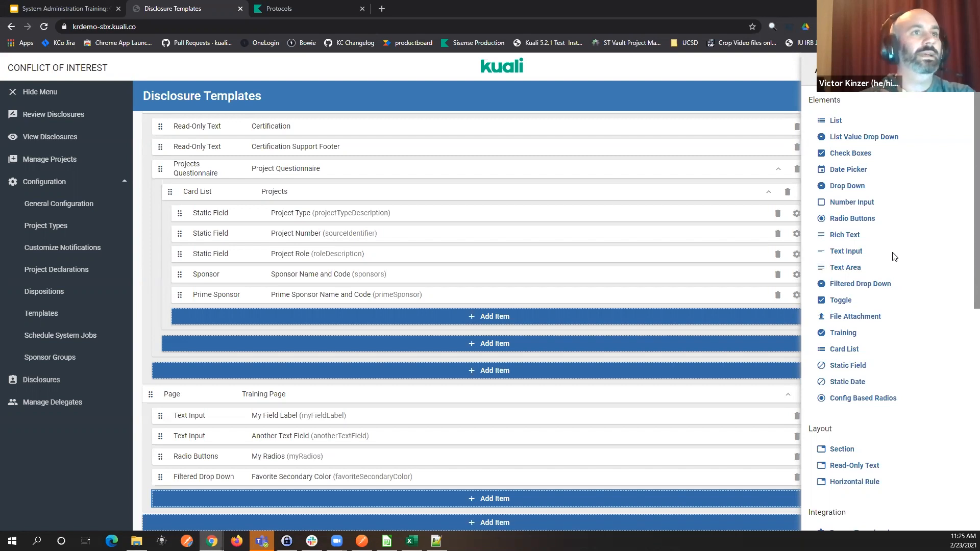
{"action": "left_click", "coordinate": [850, 269]}
- Enter "Progressive Disclosure" as the text area's field label, correcting its spelling
{"action": "type", "text": "Progresivel"}
{"action": "key", "text": "BackSpace"}
{"action": "key", "text": "BackSpace"}
{"action": "key", "text": "BackSpace"}
{"action": "key", "text": "BackSpace"}
{"action": "key", "text": "BackSpace"}
{"action": "type", "text": "sive Disclosure"}
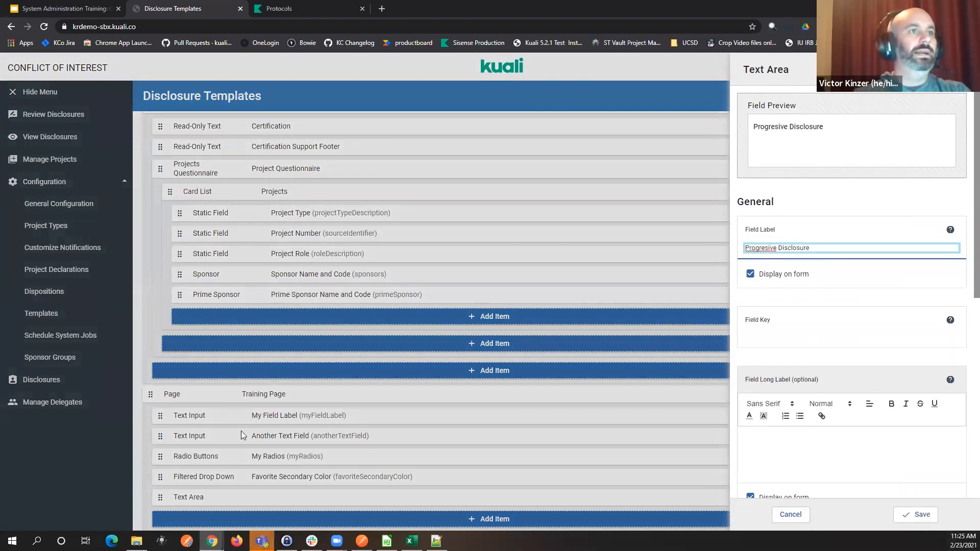
{"action": "right_click", "coordinate": [755, 248]}
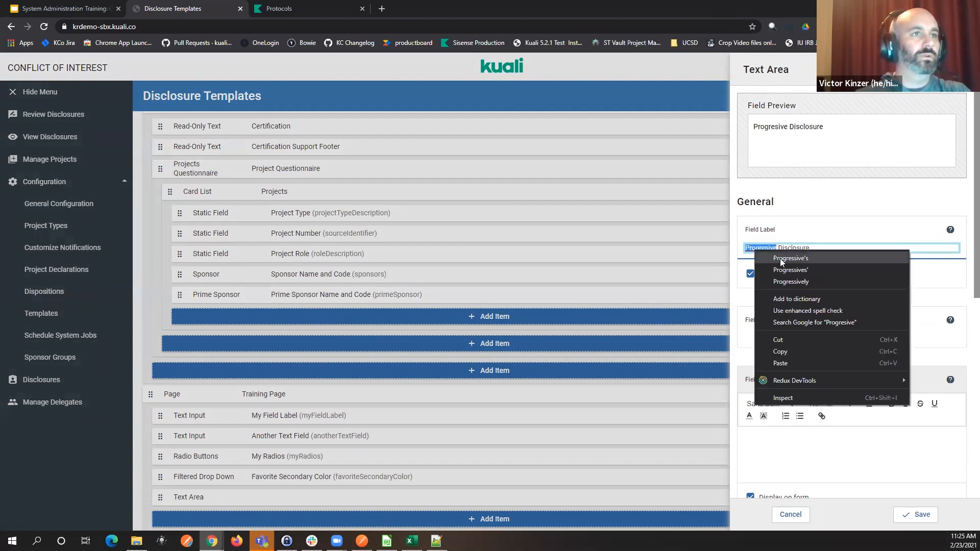
{"action": "left_click", "coordinate": [772, 242]}
{"action": "type", "text": "Progressive"}
- Turn off displaying the text area's field label on the form and check the label's spelling
{"action": "left_click", "coordinate": [751, 274]}
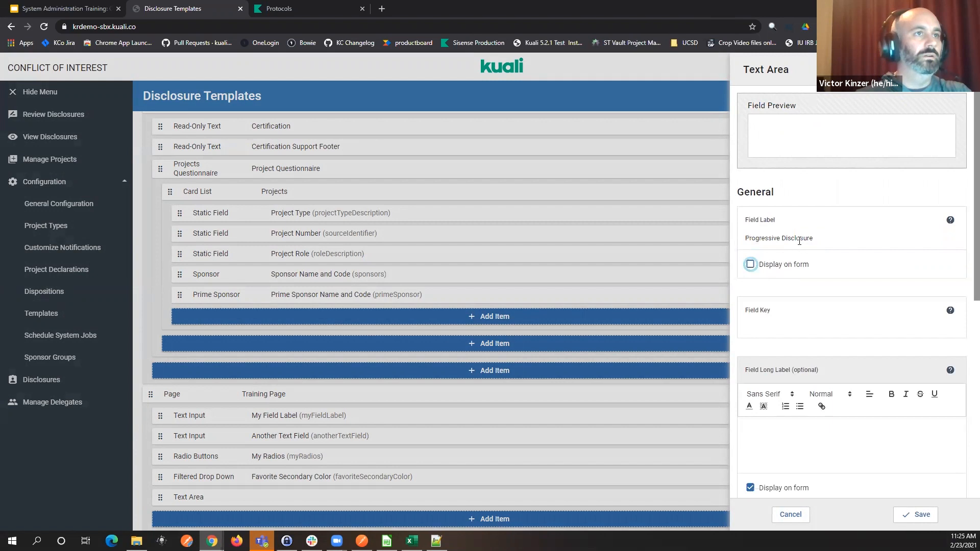
{"action": "left_click", "coordinate": [770, 240]}
{"action": "right_click", "coordinate": [761, 238]}
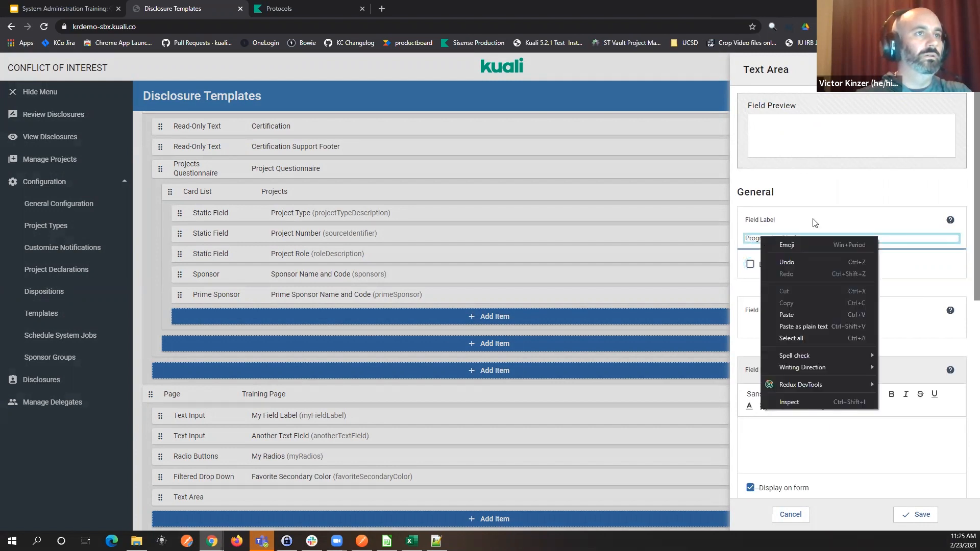
{"action": "left_click", "coordinate": [865, 228]}
- Enter "Why is blue your favorite primary color?" as the text area's field long label
{"action": "left_click", "coordinate": [787, 439]}
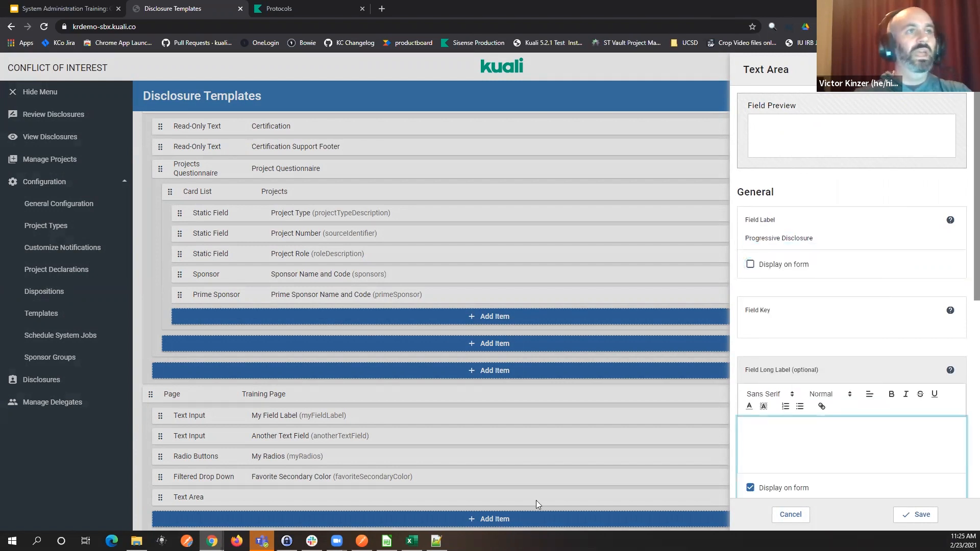
{"action": "type", "text": "Why this i"}
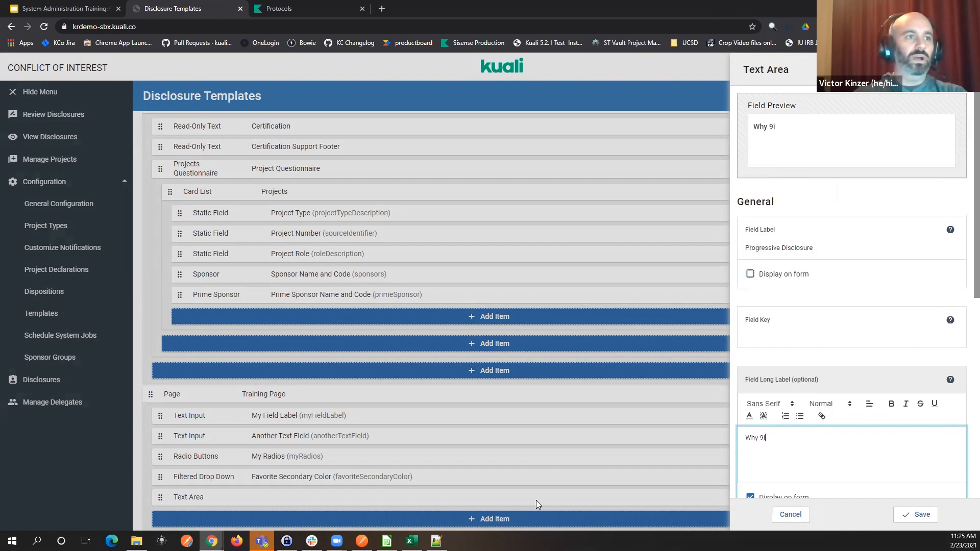
{"action": "key", "text": "BackSpace"}
{"action": "key", "text": "BackSpace"}
{"action": "key", "text": "BackSpace"}
{"action": "key", "text": "BackSpace"}
{"action": "key", "text": "BackSpace"}
{"action": "key", "text": "BackSpace"}
{"action": "type", "text": "is blue you"}
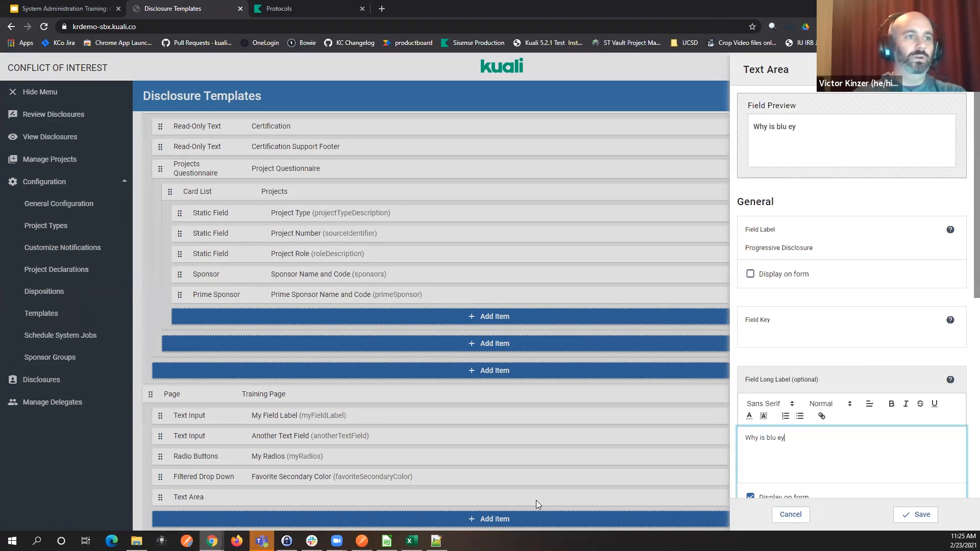
{"action": "type", "text": "r favorite primary col"}
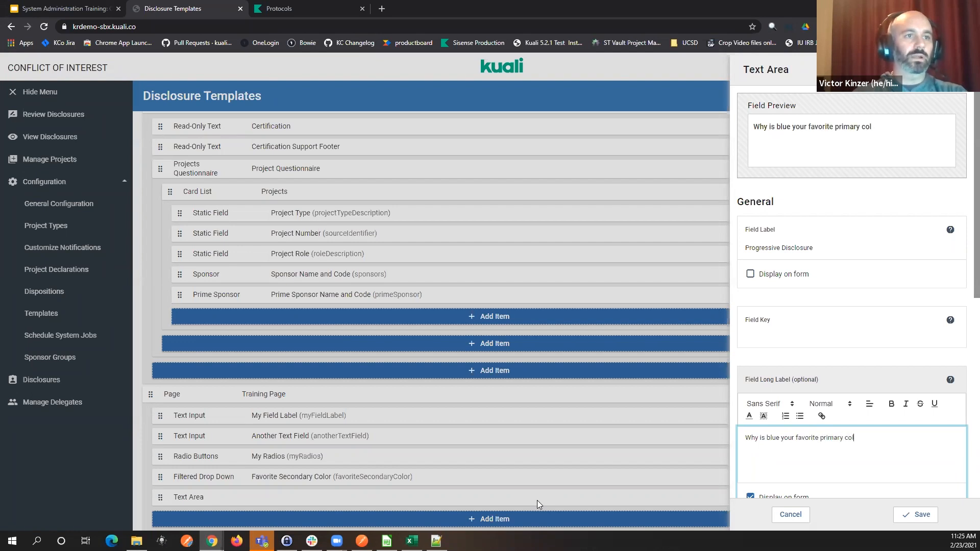
{"action": "type", "text": "or?"}
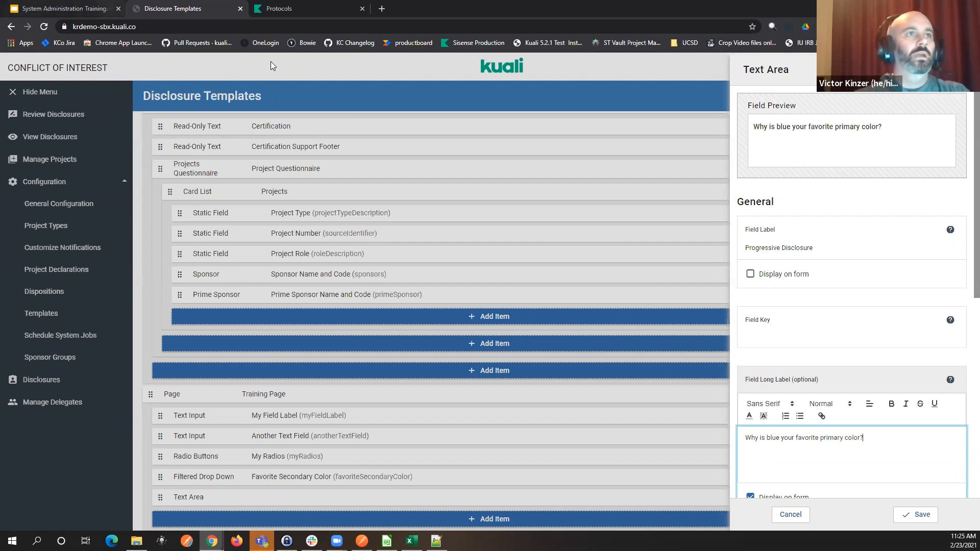
- Add a progressive disclosure condition to the text area, based on the My Radios (myRadios) field of the Training Page
{"action": "scroll", "coordinate": [817, 250], "scroll_direction": "down", "scroll_amount": 6}
{"action": "scroll", "coordinate": [820, 254], "scroll_direction": "down", "scroll_amount": 1}
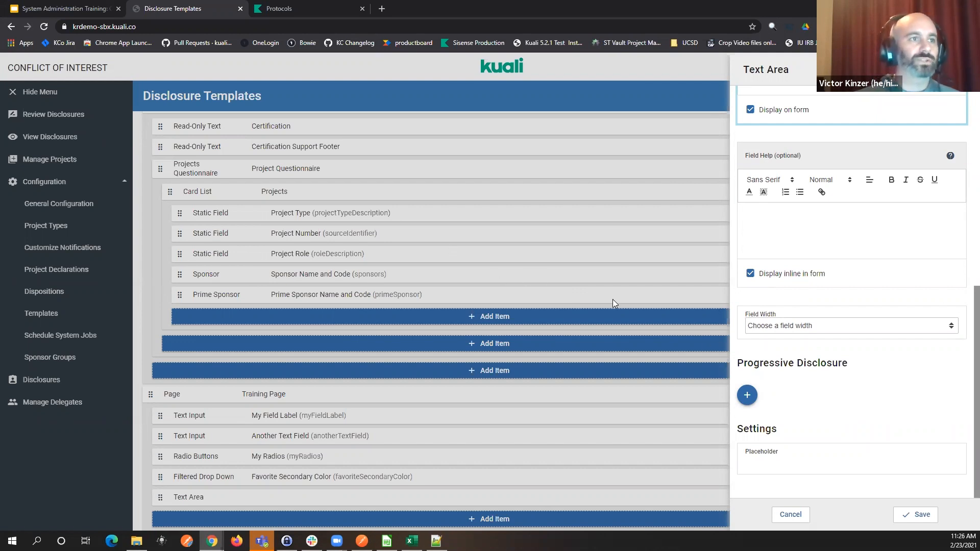
{"action": "left_click", "coordinate": [748, 396]}
{"action": "left_click", "coordinate": [781, 394]}
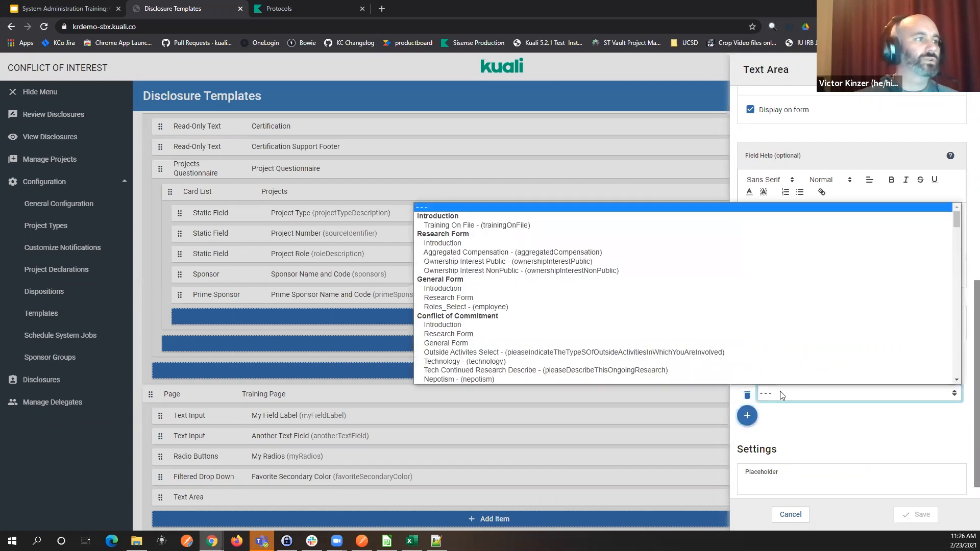
{"action": "type", "text": "my r"}
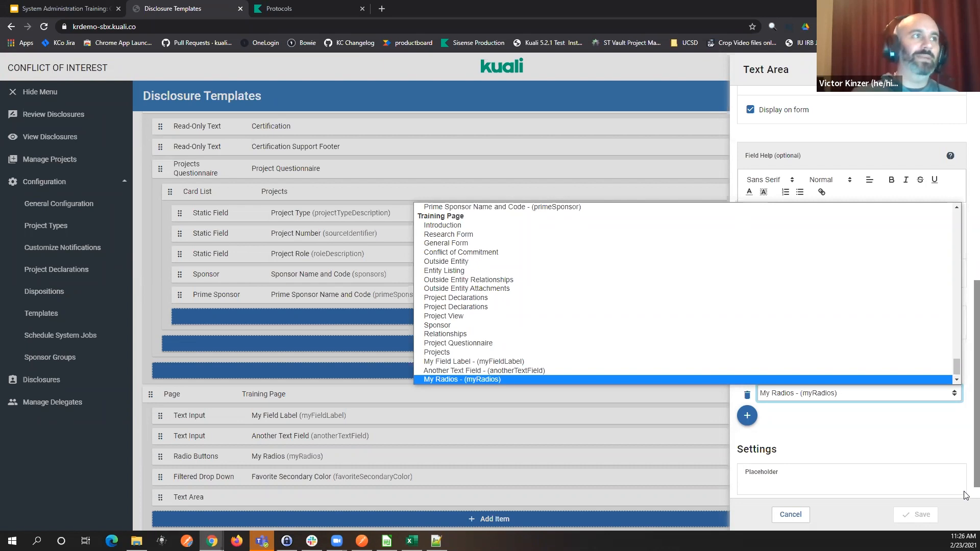
{"action": "left_click_drag", "start_coordinate": [961, 365], "coordinate": [965, 201]}
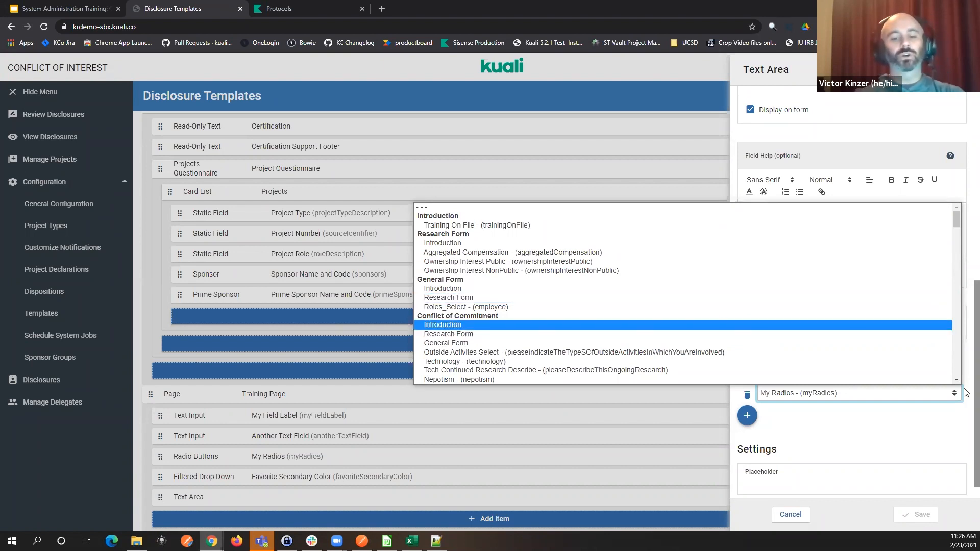
{"action": "key", "text": "m"}
{"action": "key", "text": "m"}
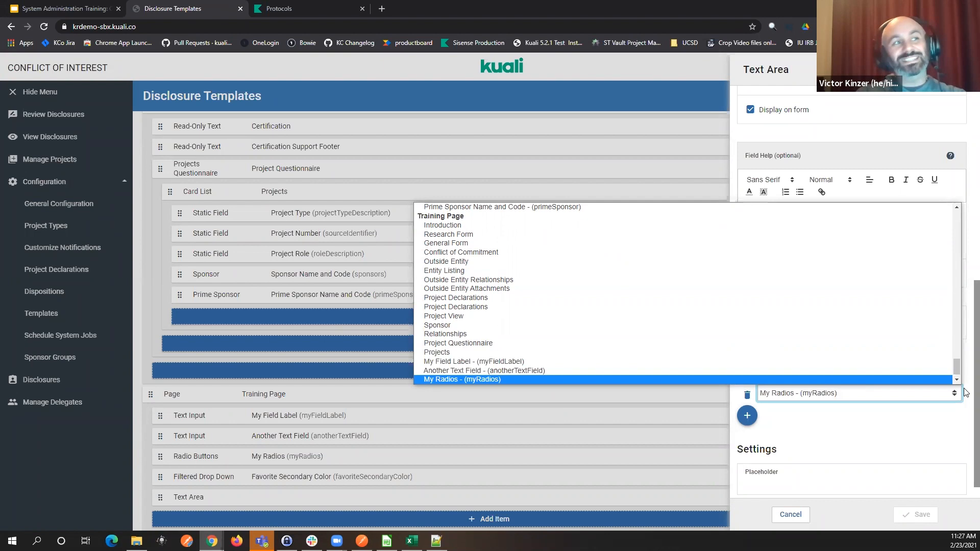
{"action": "key", "text": "Return"}
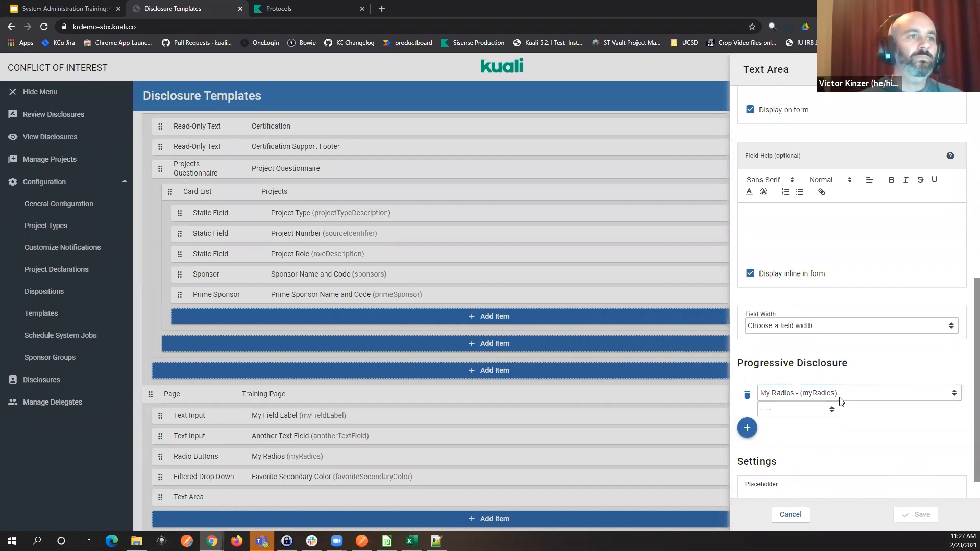
- Complete the My Radios condition with the operator "is" and the value Blue
{"action": "left_click", "coordinate": [782, 414]}
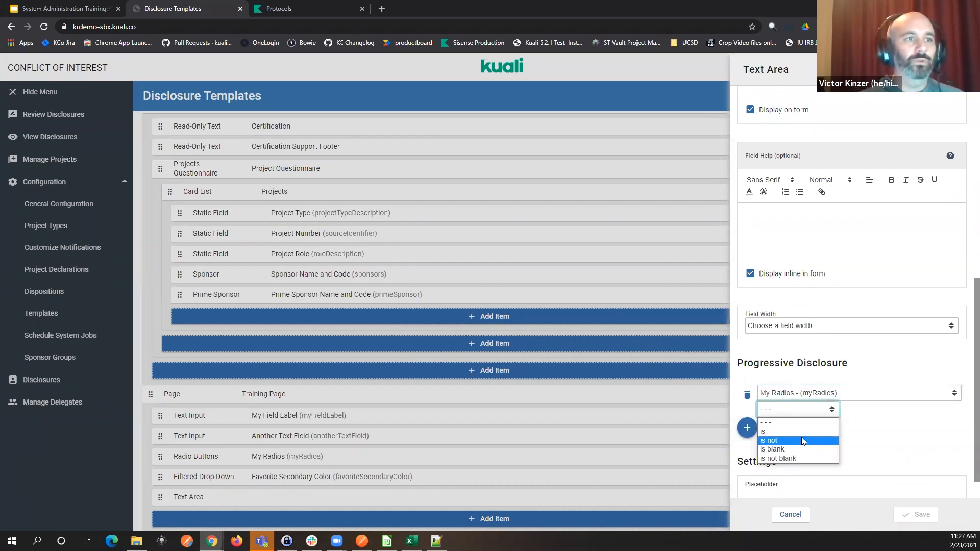
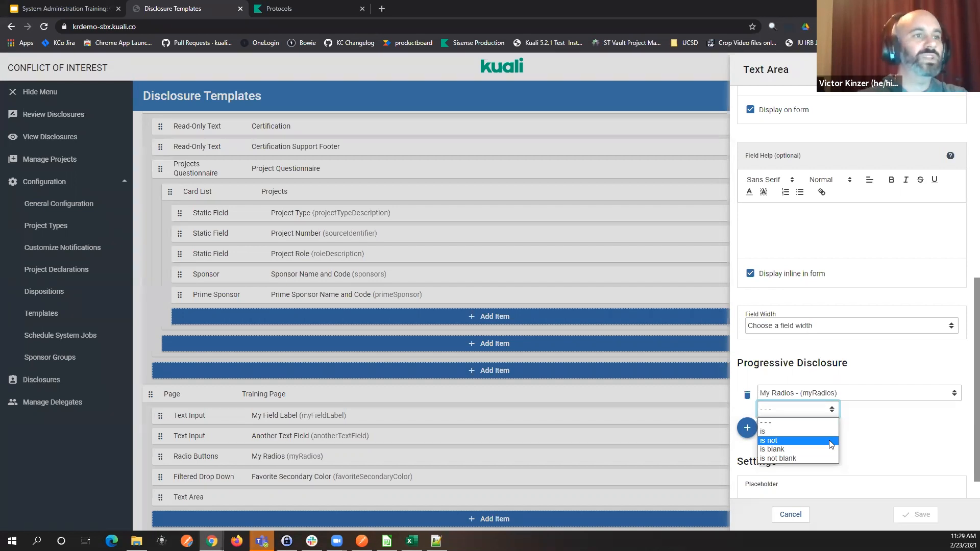
{"action": "left_click", "coordinate": [804, 432]}
{"action": "left_click", "coordinate": [873, 410]}
{"action": "left_click", "coordinate": [841, 432]}
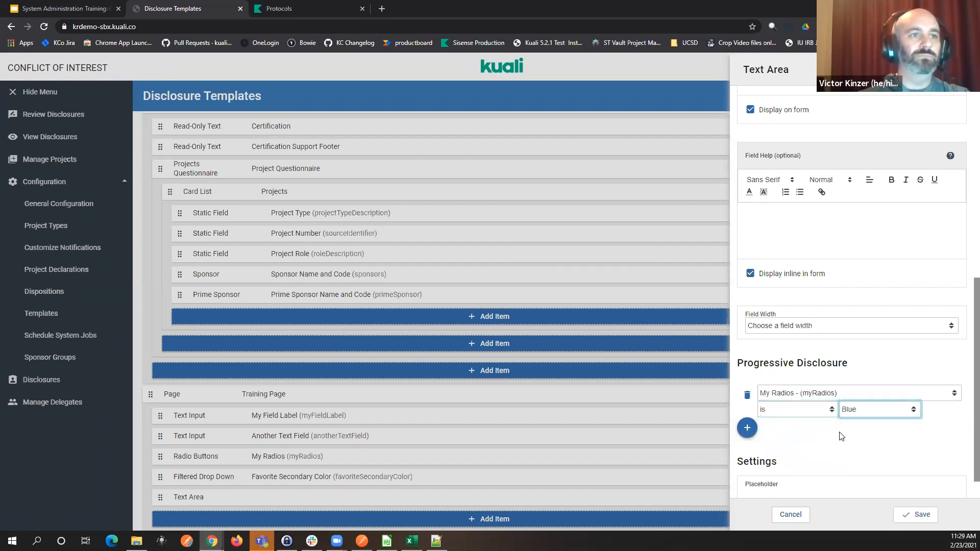
- Set the text area's placeholder to "Blue is the best" and save the field
{"action": "scroll", "coordinate": [842, 436], "scroll_direction": "down", "scroll_amount": 1}
{"action": "left_click", "coordinate": [851, 456]}
{"action": "type", "text": "Blue is the best"}
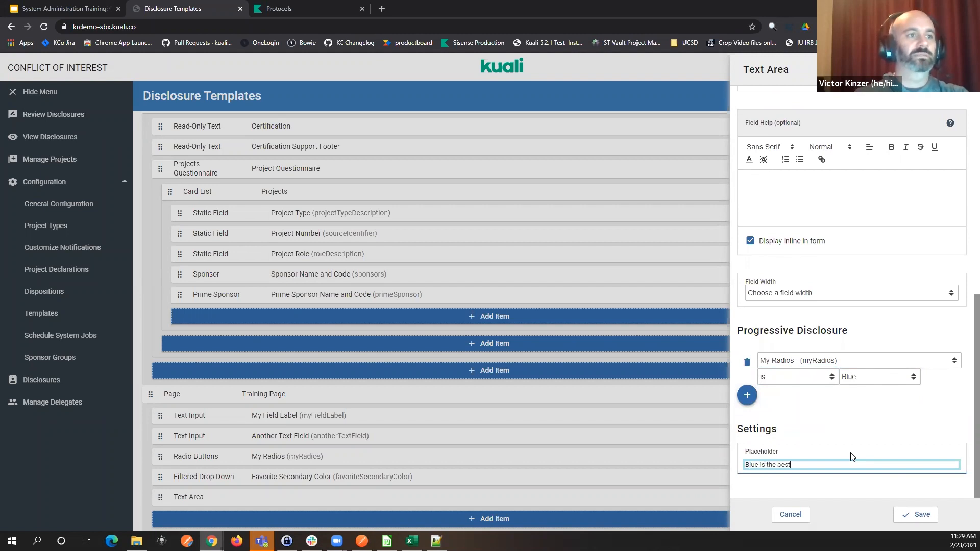
{"action": "left_click", "coordinate": [928, 516]}
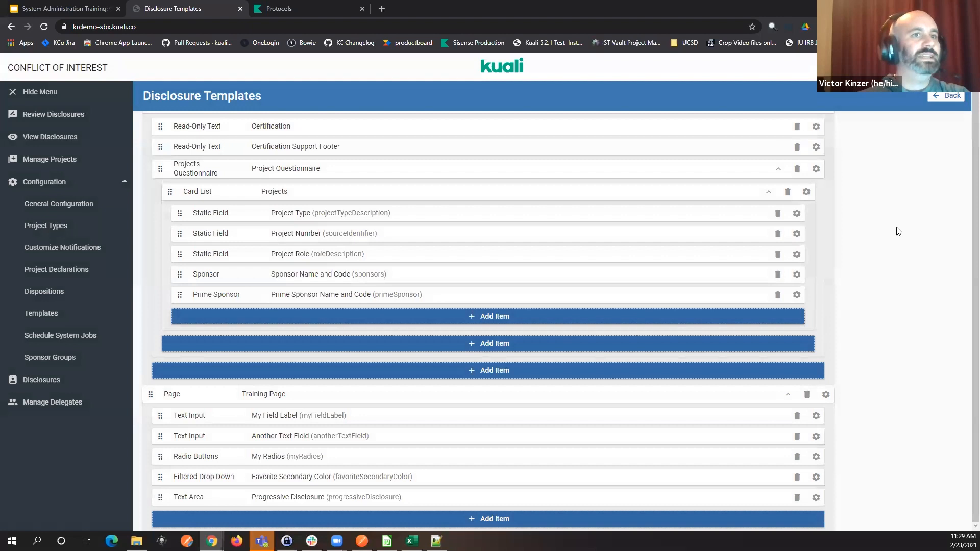
- View the template as a rendered form and test the text area's disclosure with Yellow and with Blue as the primary color
{"action": "scroll", "coordinate": [897, 229], "scroll_direction": "up", "scroll_amount": 5}
{"action": "scroll", "coordinate": [899, 232], "scroll_direction": "up", "scroll_amount": 15}
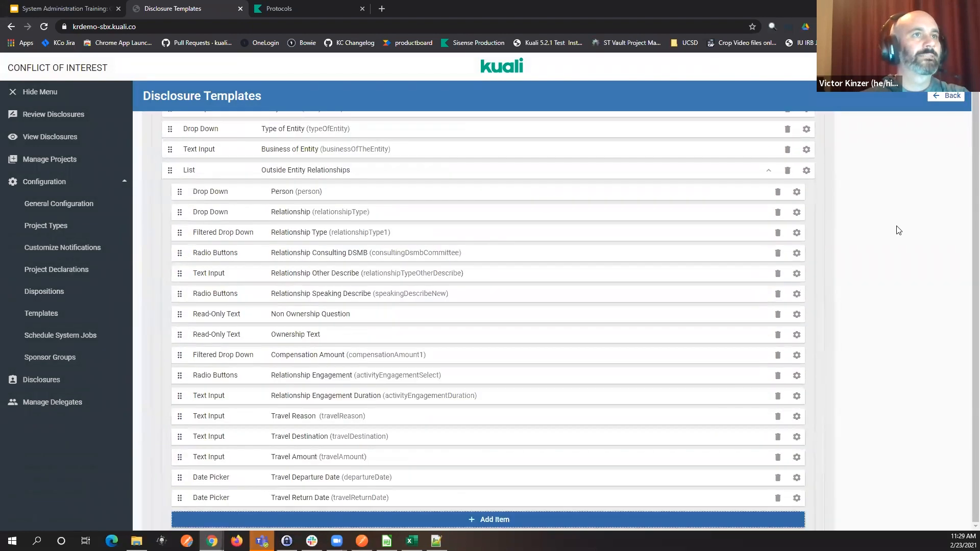
{"action": "scroll", "coordinate": [898, 230], "scroll_direction": "up", "scroll_amount": 12}
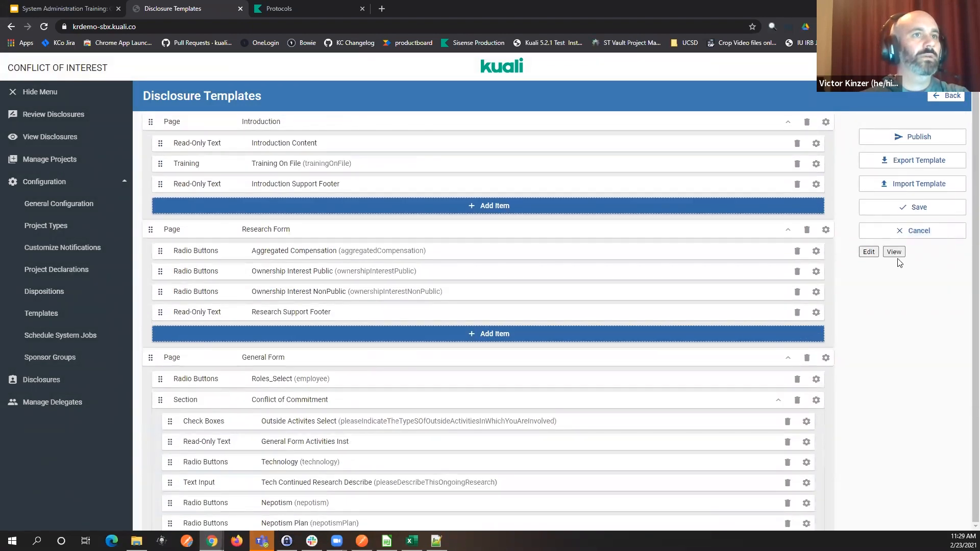
{"action": "left_click", "coordinate": [901, 255]}
{"action": "scroll", "coordinate": [495, 272], "scroll_direction": "down", "scroll_amount": 7}
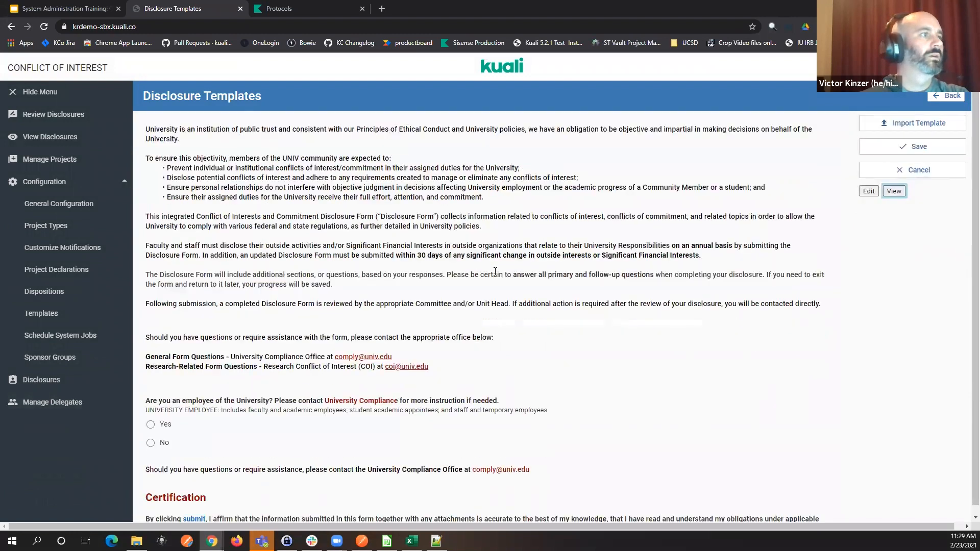
{"action": "scroll", "coordinate": [495, 271], "scroll_direction": "down", "scroll_amount": 1}
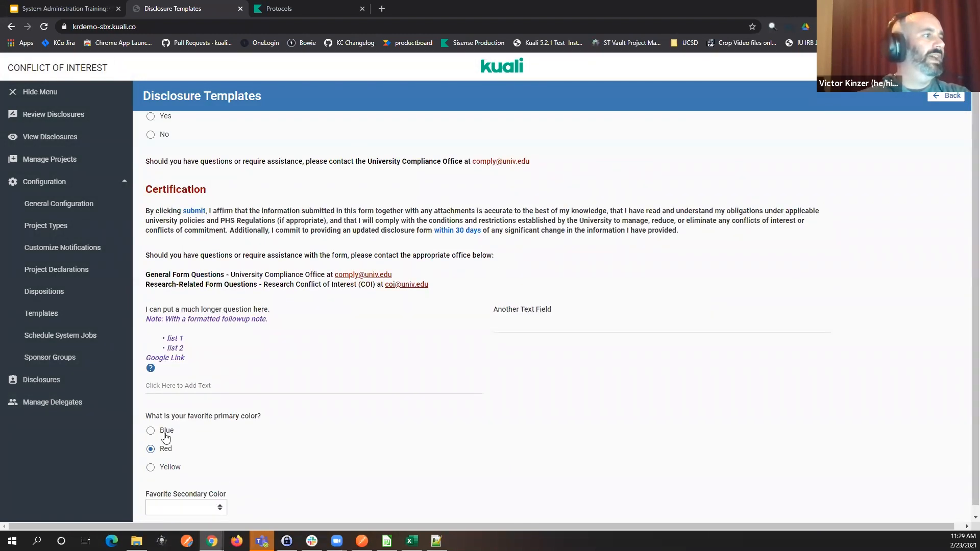
{"action": "left_click", "coordinate": [168, 467]}
{"action": "scroll", "coordinate": [170, 472], "scroll_direction": "down", "scroll_amount": 1}
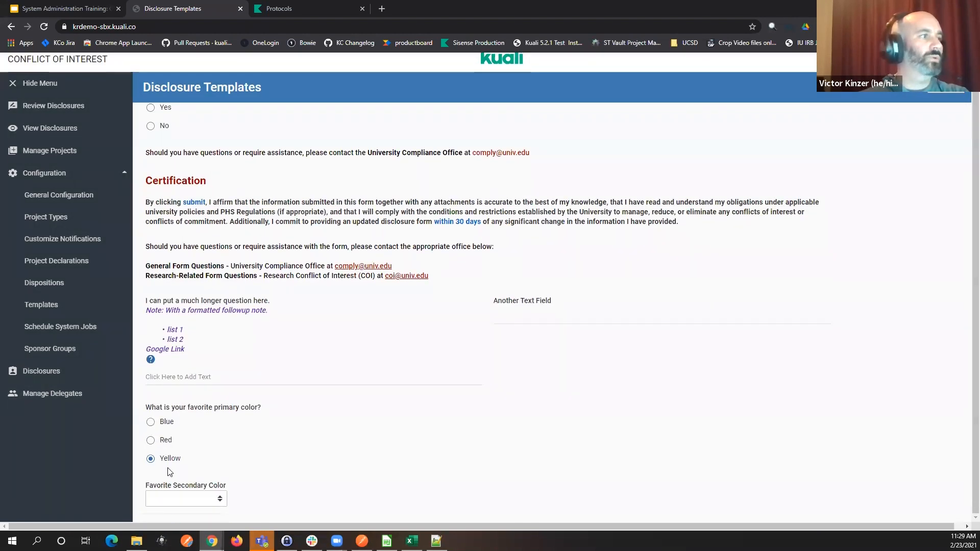
{"action": "left_click", "coordinate": [167, 428]}
{"action": "scroll", "coordinate": [303, 375], "scroll_direction": "down", "scroll_amount": 1}
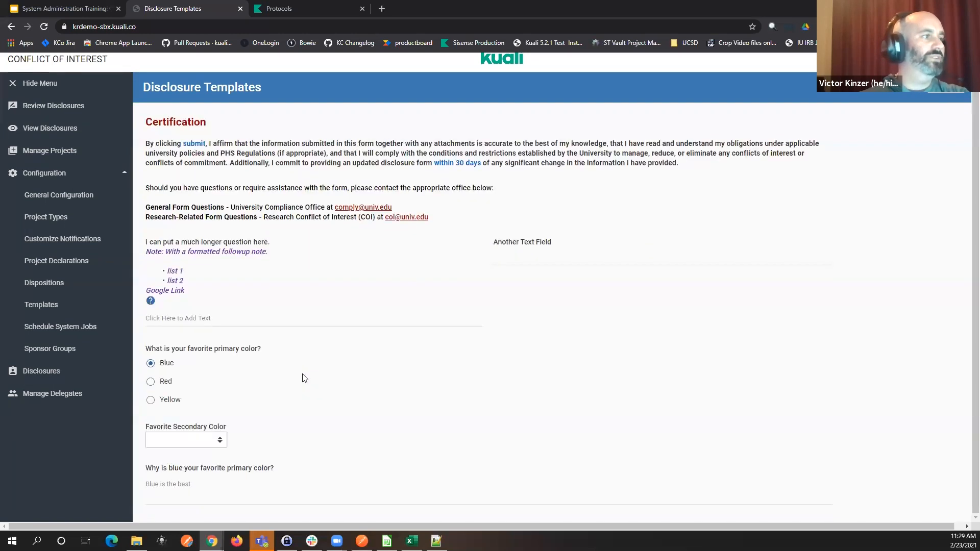
- Answer the blue question with "I can put in my explanation." and switch the favorite primary color to Red
{"action": "left_click", "coordinate": [179, 484]}
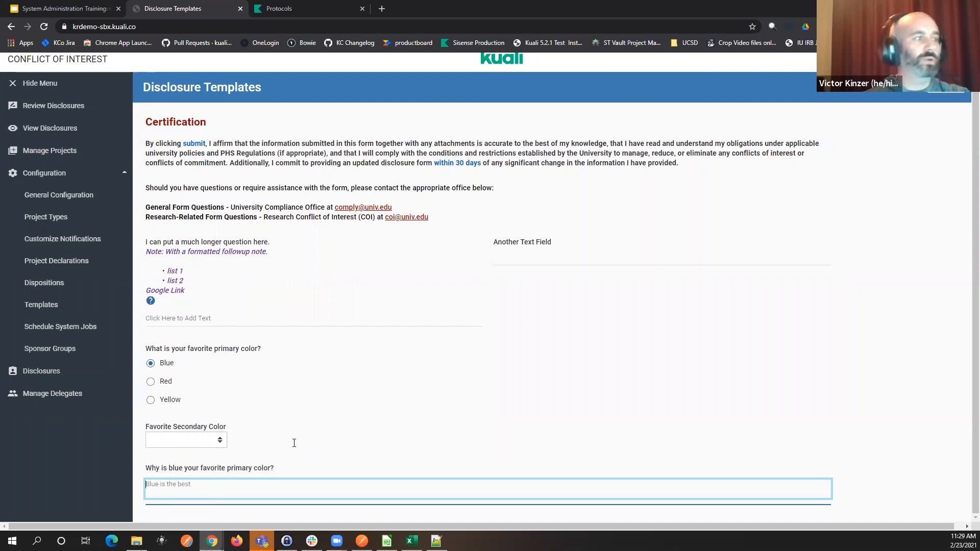
{"action": "type", "text": "I can put in my explanation."}
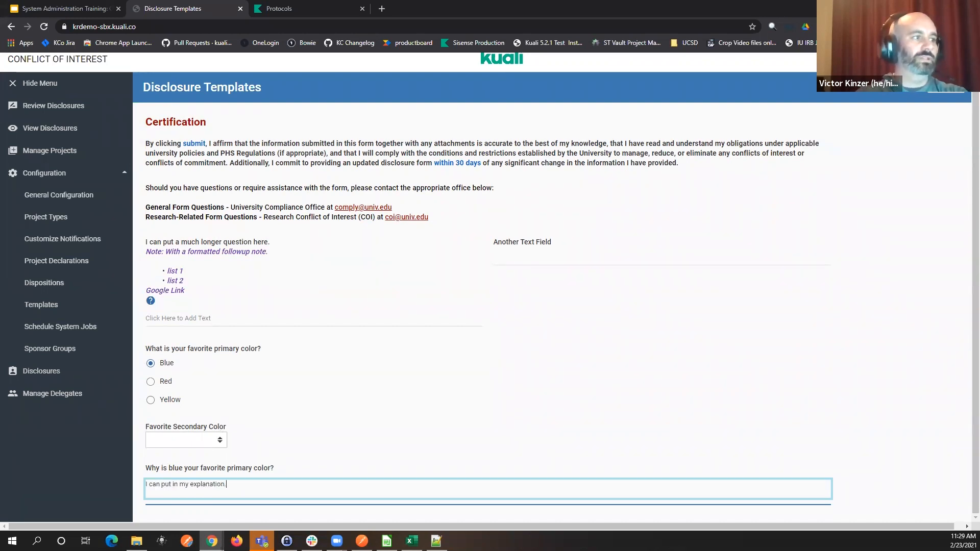
{"action": "left_click", "coordinate": [151, 382]}
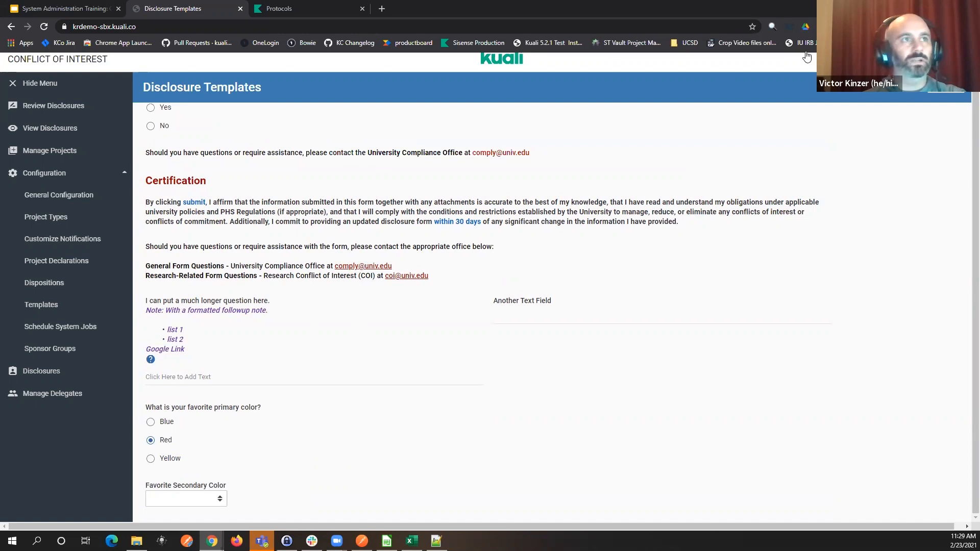
- Return to editing the template and add a List element after the Progressive Disclosure text area on the Training Page
{"action": "scroll", "coordinate": [923, 203], "scroll_direction": "up", "scroll_amount": 7}
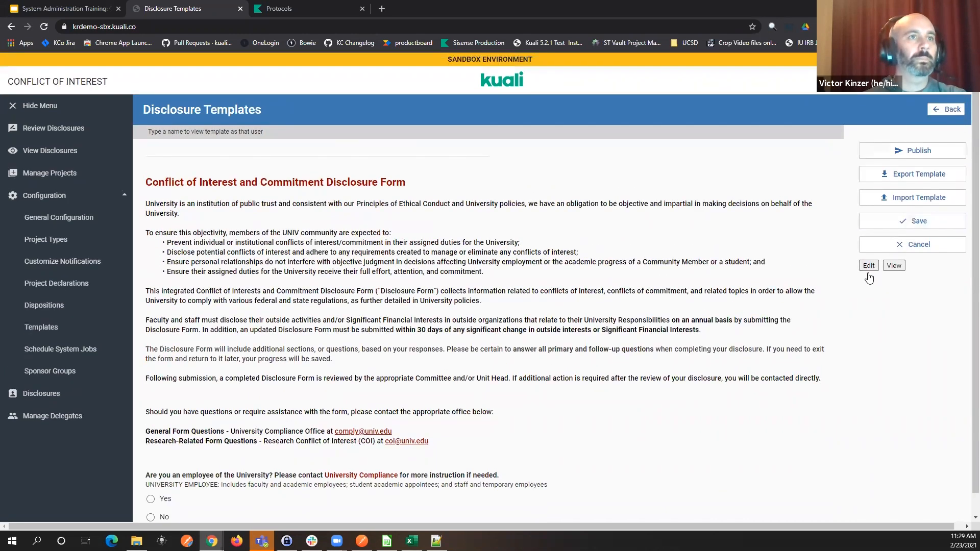
{"action": "left_click", "coordinate": [869, 266]}
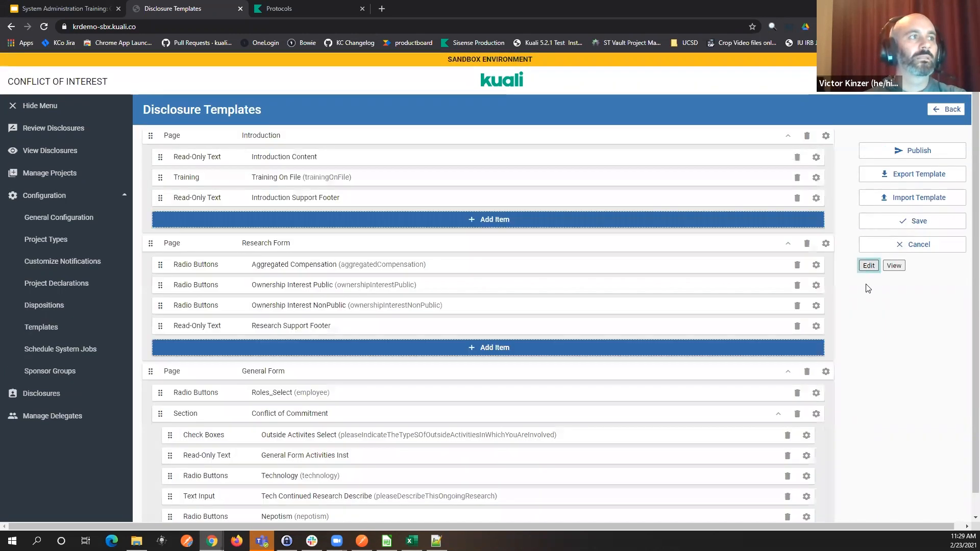
{"action": "scroll", "coordinate": [899, 303], "scroll_direction": "down", "scroll_amount": 13}
{"action": "scroll", "coordinate": [901, 306], "scroll_direction": "down", "scroll_amount": 14}
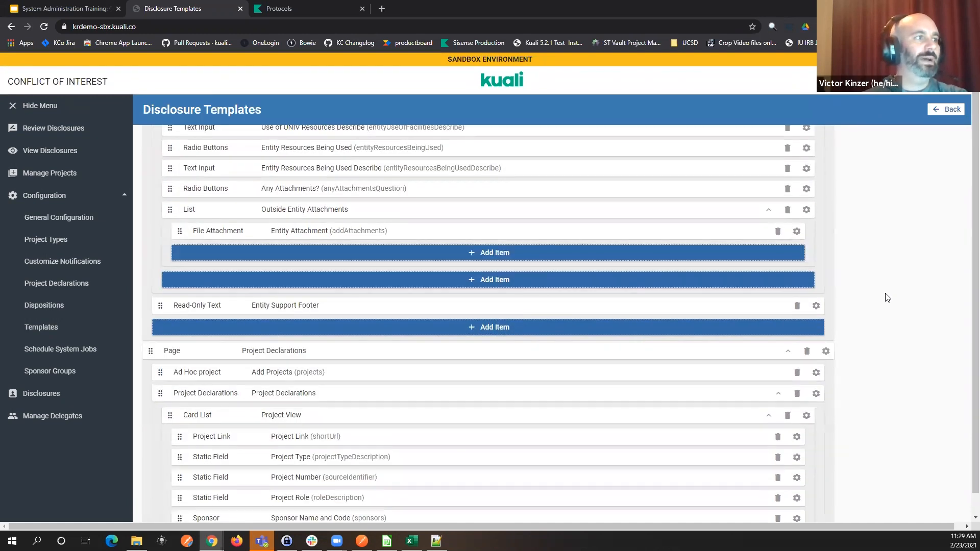
{"action": "scroll", "coordinate": [911, 284], "scroll_direction": "down", "scroll_amount": 7}
{"action": "scroll", "coordinate": [913, 284], "scroll_direction": "down", "scroll_amount": 14}
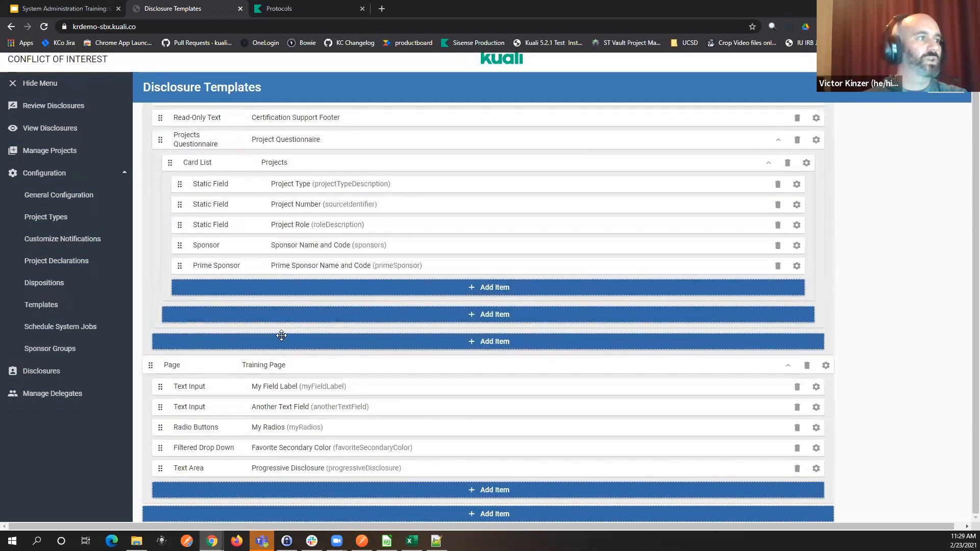
{"action": "left_click", "coordinate": [245, 490]}
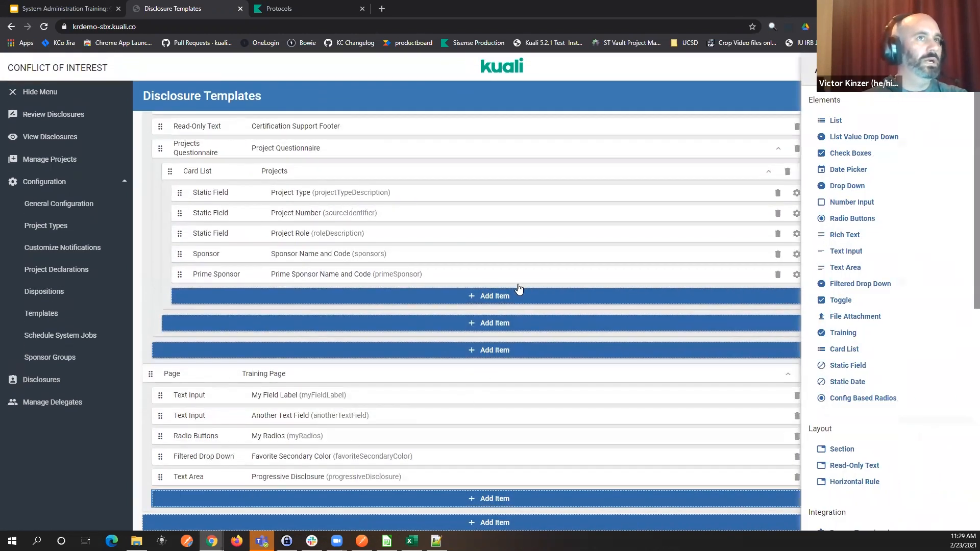
{"action": "left_click", "coordinate": [824, 121]}
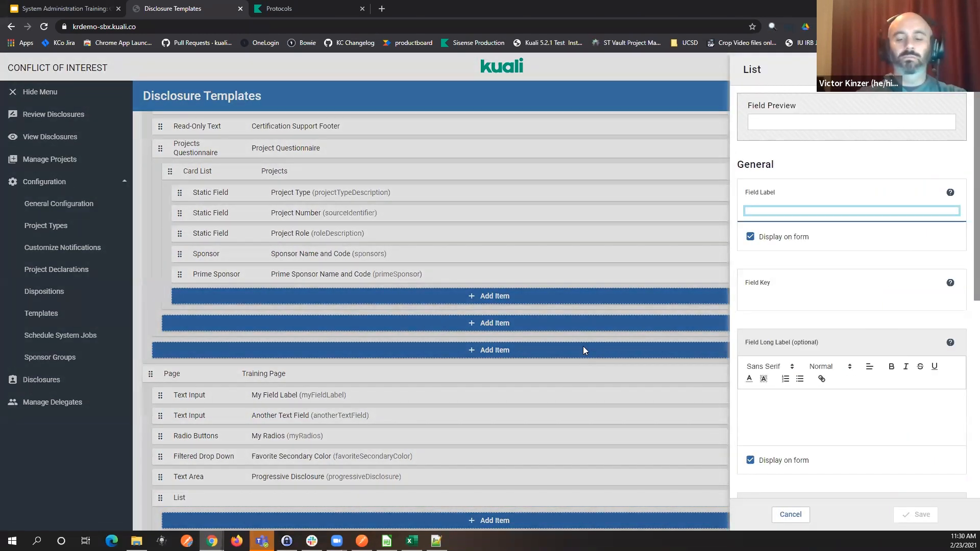
- Label the new list "My Recurring Dataset" and save the field with the inline edit mode
{"action": "type", "text": "My Recurring Dataset"}
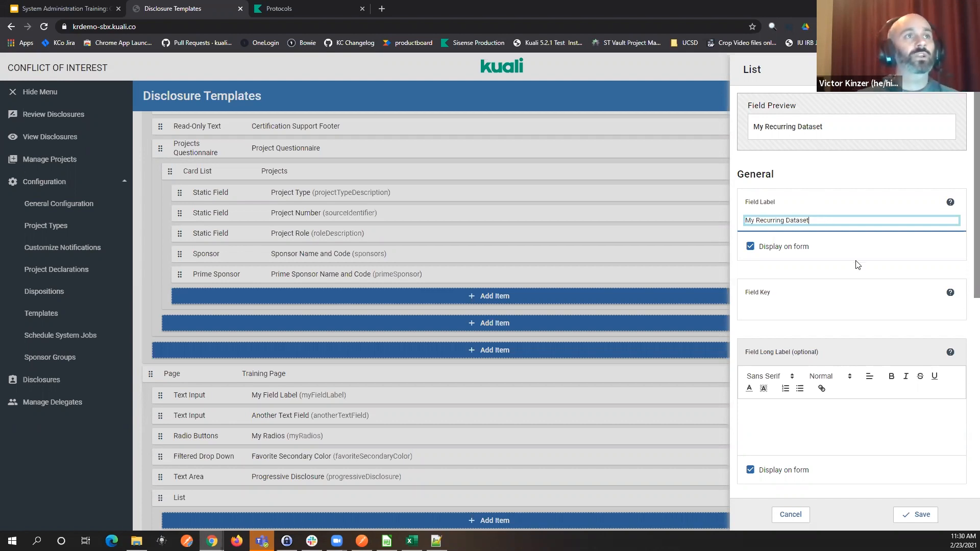
{"action": "scroll", "coordinate": [857, 265], "scroll_direction": "down", "scroll_amount": 7}
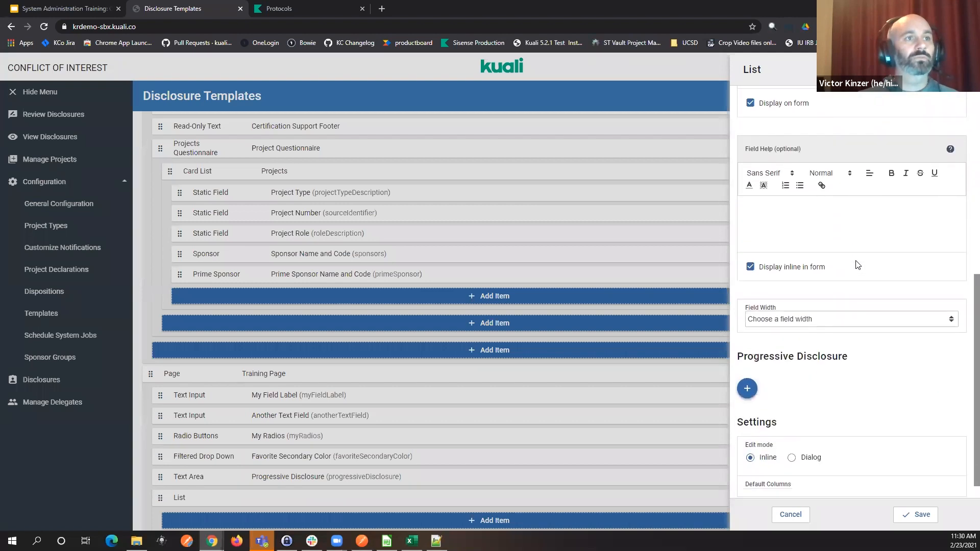
{"action": "scroll", "coordinate": [860, 319], "scroll_direction": "up", "scroll_amount": 3}
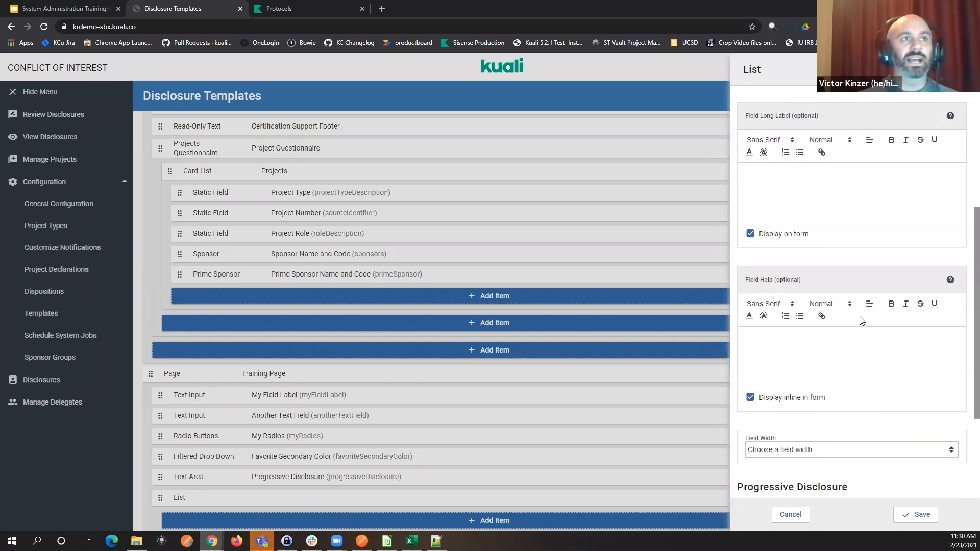
{"action": "scroll", "coordinate": [861, 320], "scroll_direction": "up", "scroll_amount": 2}
{"action": "scroll", "coordinate": [861, 318], "scroll_direction": "down", "scroll_amount": 5}
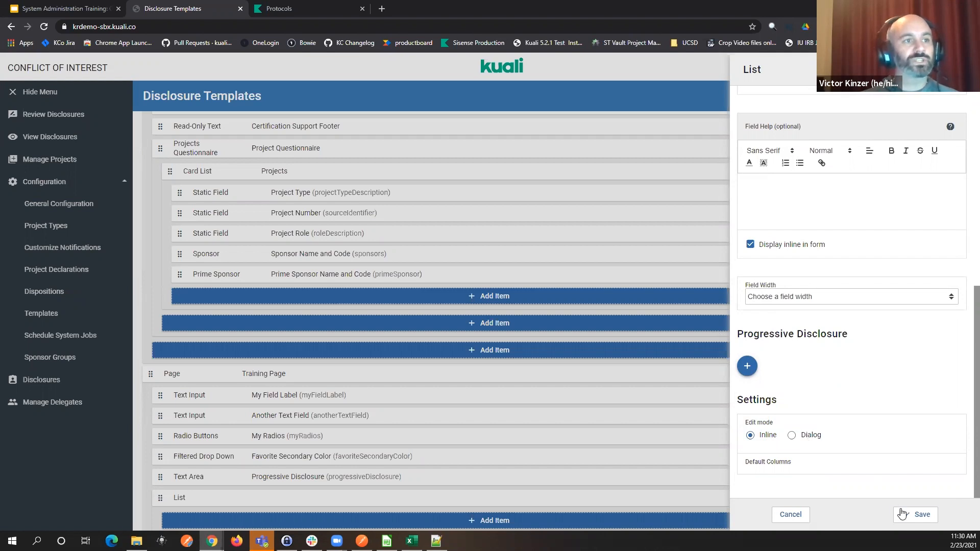
{"action": "left_click", "coordinate": [925, 522]}
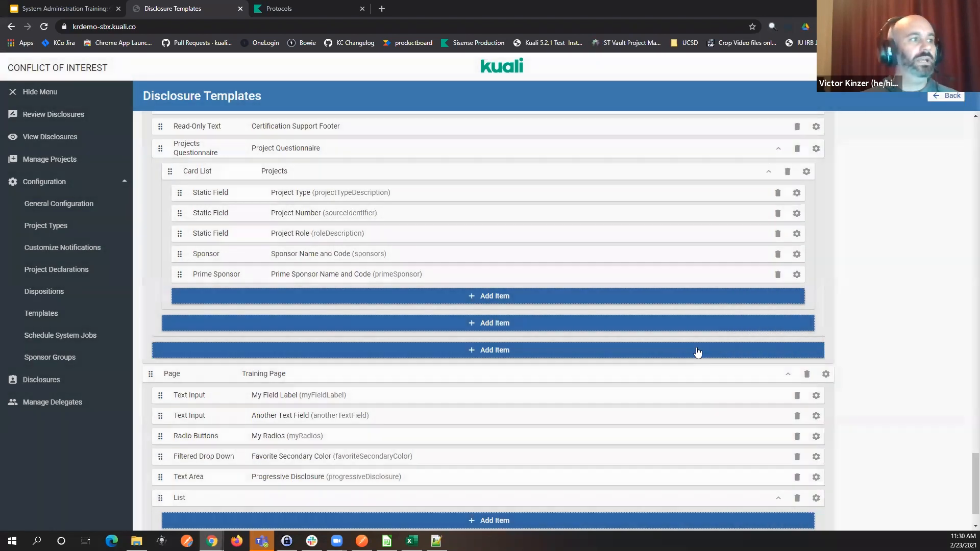
- Move the Progressive Disclosure text area, Favorite Secondary Color drop down and My Radios buttons into the My Recurring Dataset list
{"action": "scroll", "coordinate": [695, 349], "scroll_direction": "down", "scroll_amount": 1}
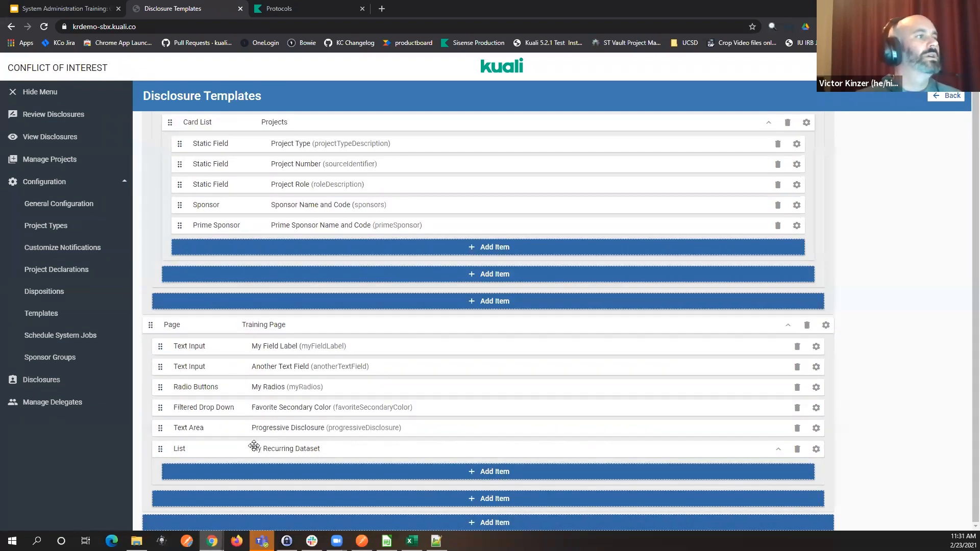
{"action": "left_click_drag", "start_coordinate": [304, 433], "coordinate": [311, 474]}
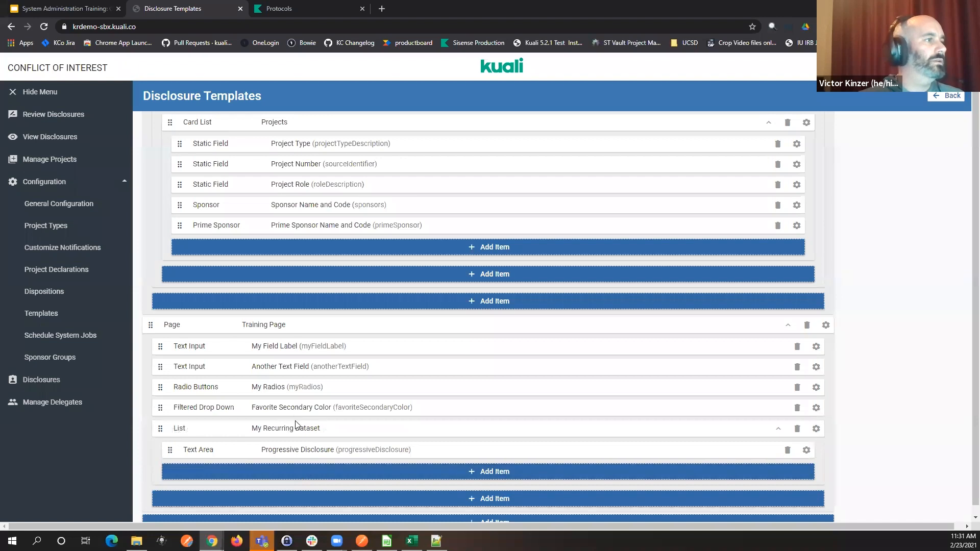
{"action": "left_click_drag", "start_coordinate": [304, 406], "coordinate": [306, 432]}
{"action": "left_click_drag", "start_coordinate": [305, 387], "coordinate": [340, 425]}
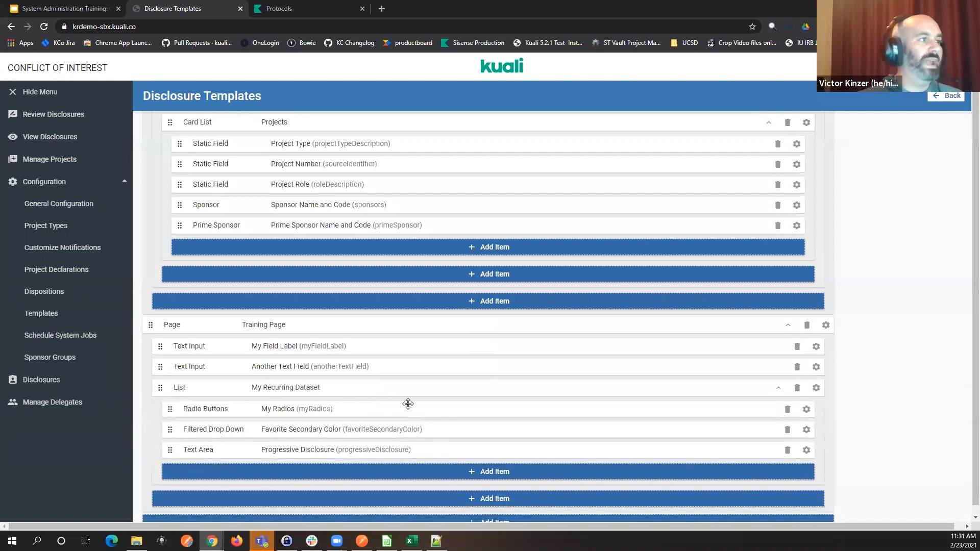
{"action": "left_click", "coordinate": [307, 475]}
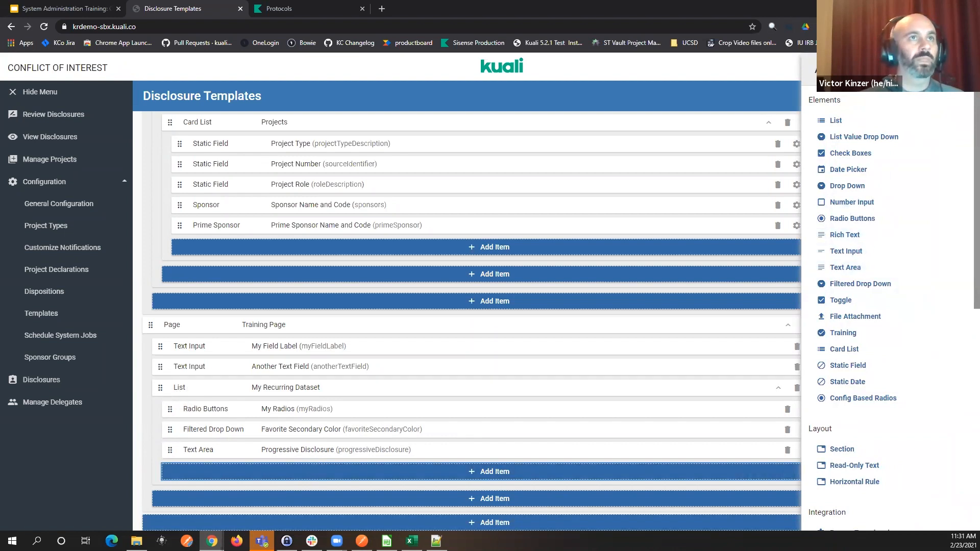
{"action": "left_click", "coordinate": [527, 431]}
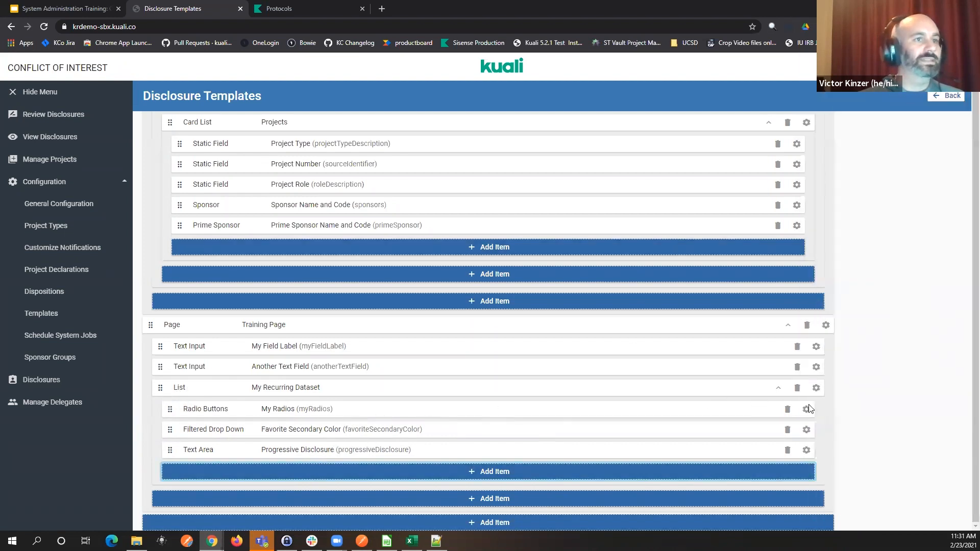
- Review the edit mode and default columns in the My Recurring Dataset list's settings, leaving without saving
{"action": "left_click", "coordinate": [816, 388]}
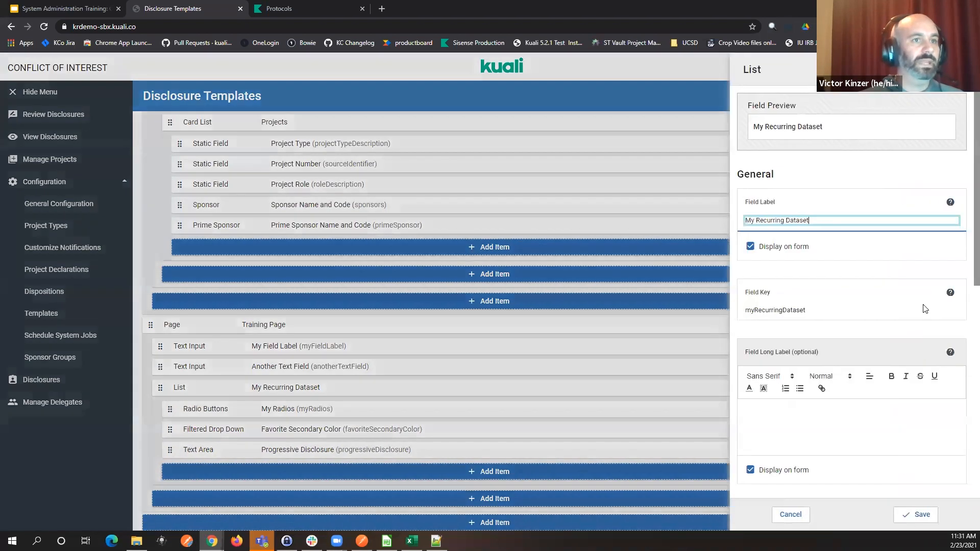
{"action": "scroll", "coordinate": [925, 308], "scroll_direction": "down", "scroll_amount": 5}
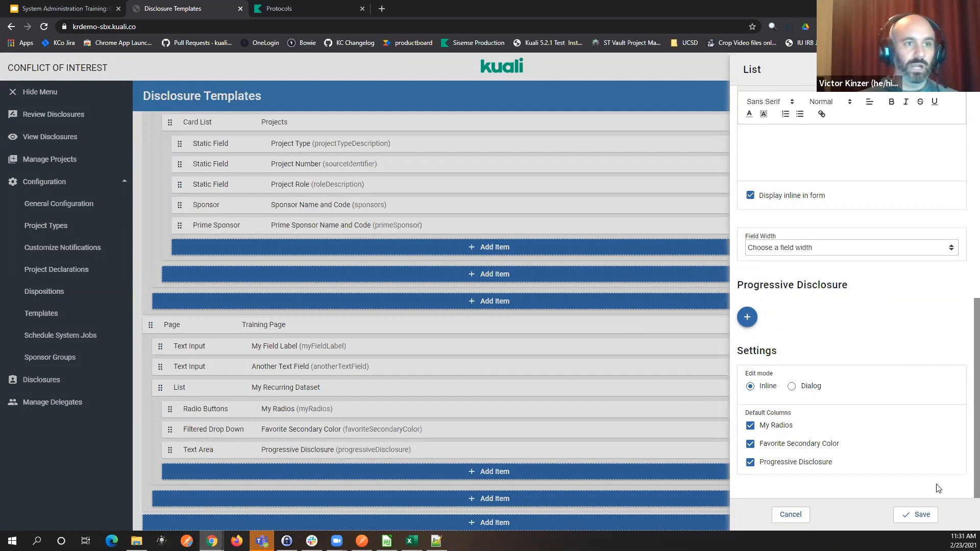
{"action": "left_click", "coordinate": [791, 515]}
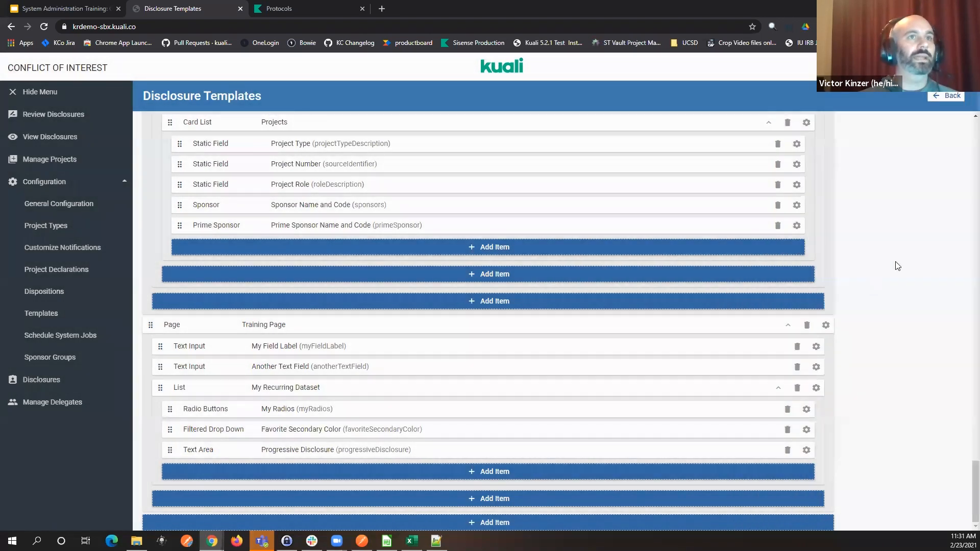
- View the template as a rendered form and examine the My Recurring Dataset list on the Training Page
{"action": "scroll", "coordinate": [919, 242], "scroll_direction": "up", "scroll_amount": 15}
{"action": "scroll", "coordinate": [920, 242], "scroll_direction": "up", "scroll_amount": 15}
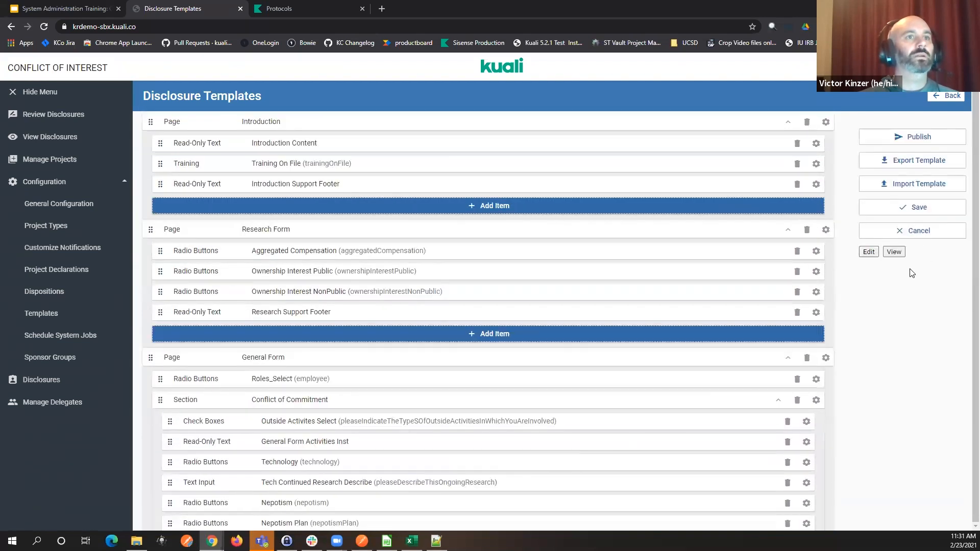
{"action": "left_click", "coordinate": [894, 251]}
{"action": "scroll", "coordinate": [575, 427], "scroll_direction": "down", "scroll_amount": 4}
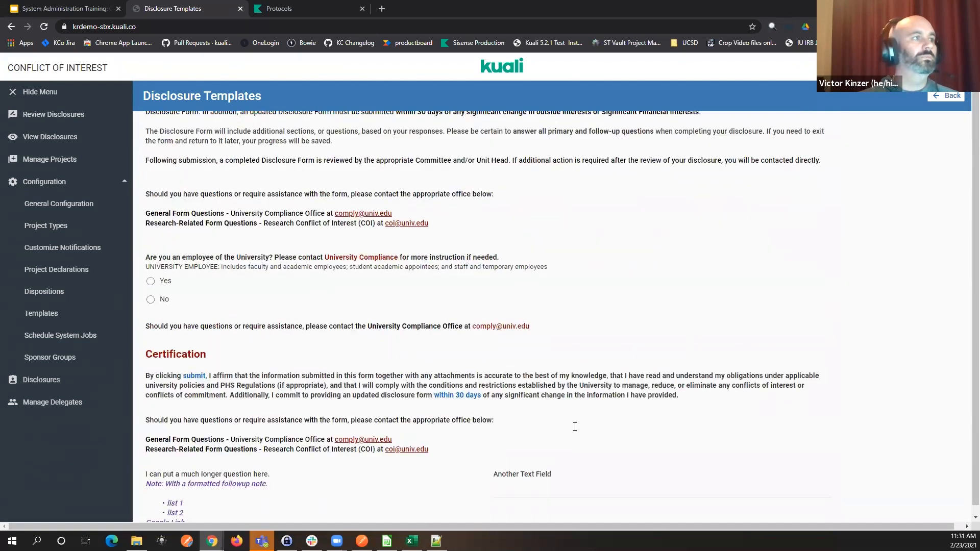
{"action": "scroll", "coordinate": [575, 427], "scroll_direction": "down", "scroll_amount": 3}
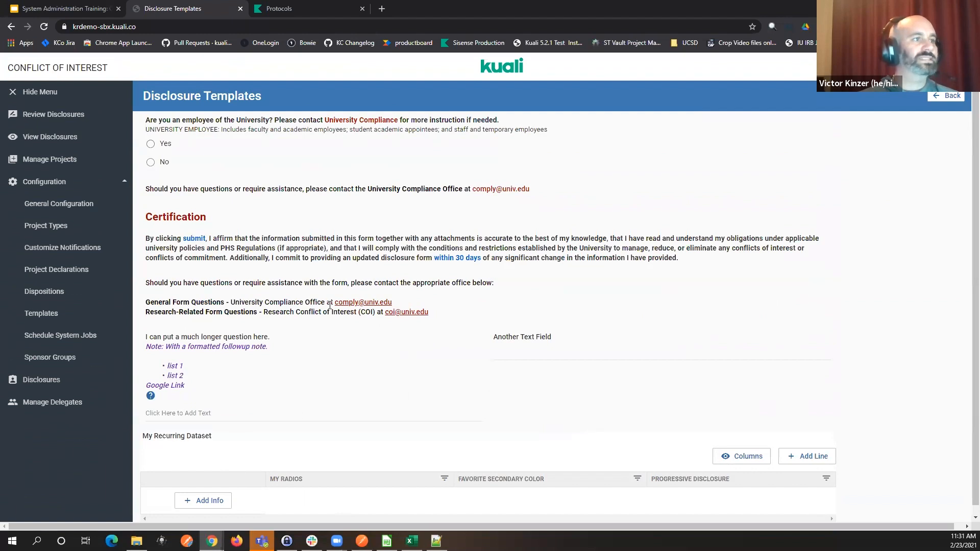
- Add a first line to My Recurring Dataset, trying the primary colors and settling on Blue with Purple as favorite secondary color
{"action": "left_click", "coordinate": [203, 501]}
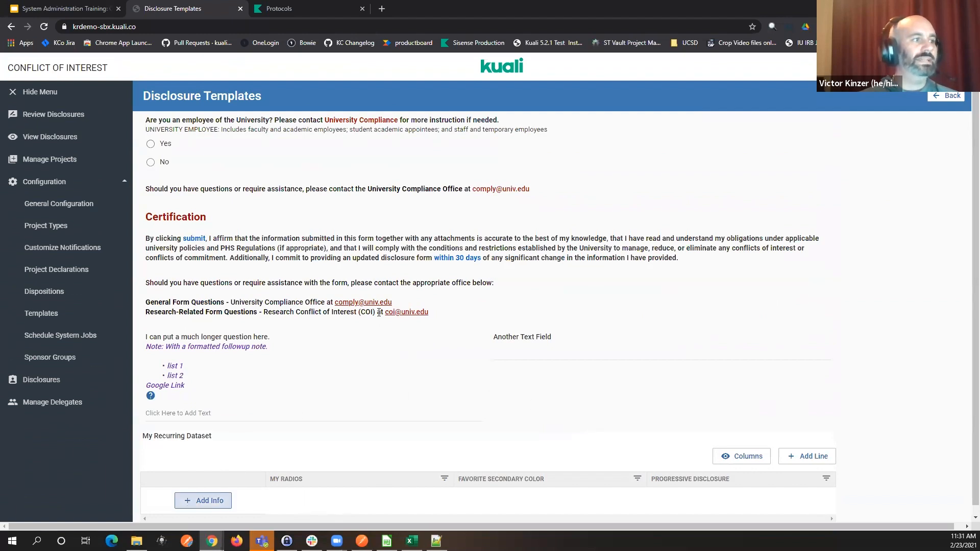
{"action": "scroll", "coordinate": [455, 379], "scroll_direction": "down", "scroll_amount": 1}
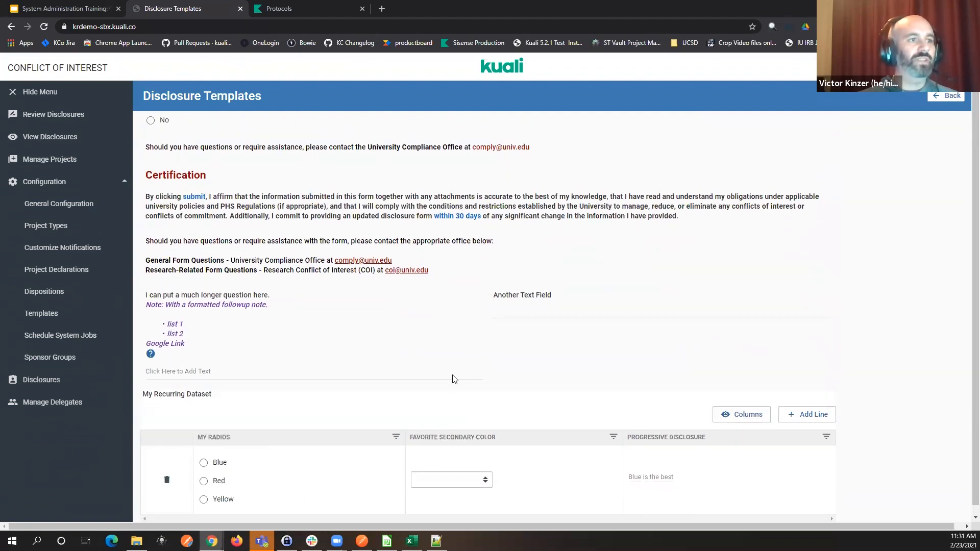
{"action": "left_click", "coordinate": [214, 484]}
{"action": "left_click", "coordinate": [219, 464]}
{"action": "left_click", "coordinate": [223, 503]}
{"action": "left_click", "coordinate": [473, 483]}
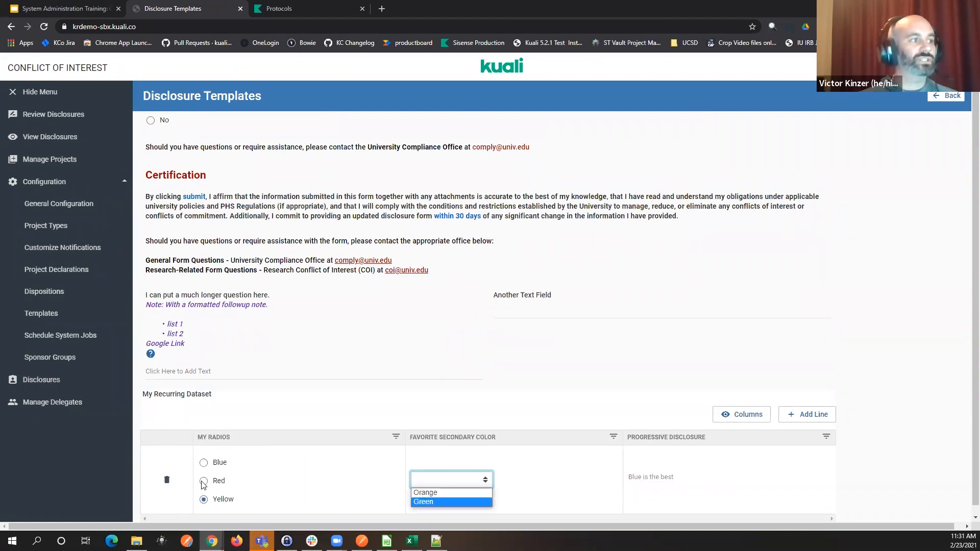
{"action": "left_click", "coordinate": [220, 464]}
{"action": "left_click", "coordinate": [466, 484]}
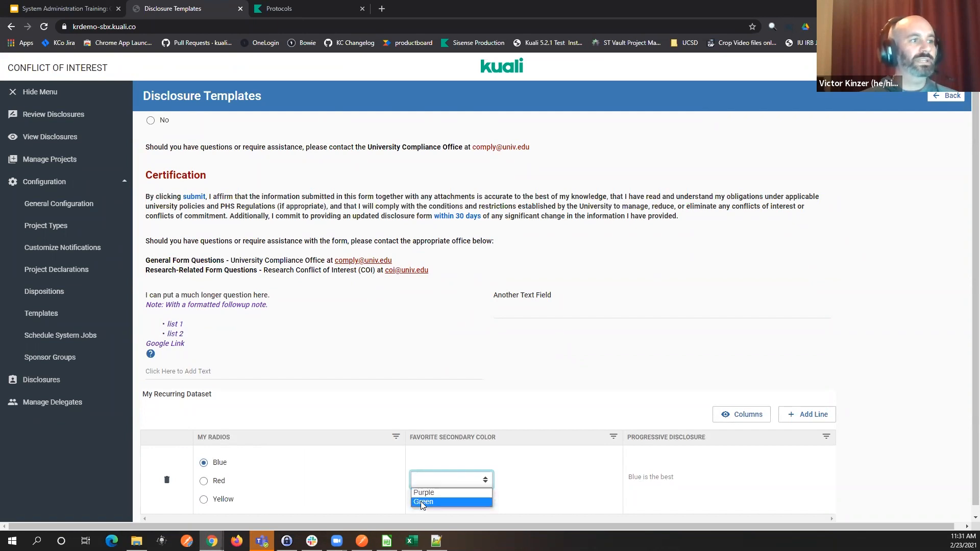
{"action": "left_click", "coordinate": [435, 492]}
- Add a second line to My Recurring Dataset with Red as primary color and Orange as favorite secondary color
{"action": "left_click", "coordinate": [795, 412]}
{"action": "scroll", "coordinate": [648, 407], "scroll_direction": "down", "scroll_amount": 2}
{"action": "left_click", "coordinate": [220, 484]}
{"action": "left_click", "coordinate": [427, 483]}
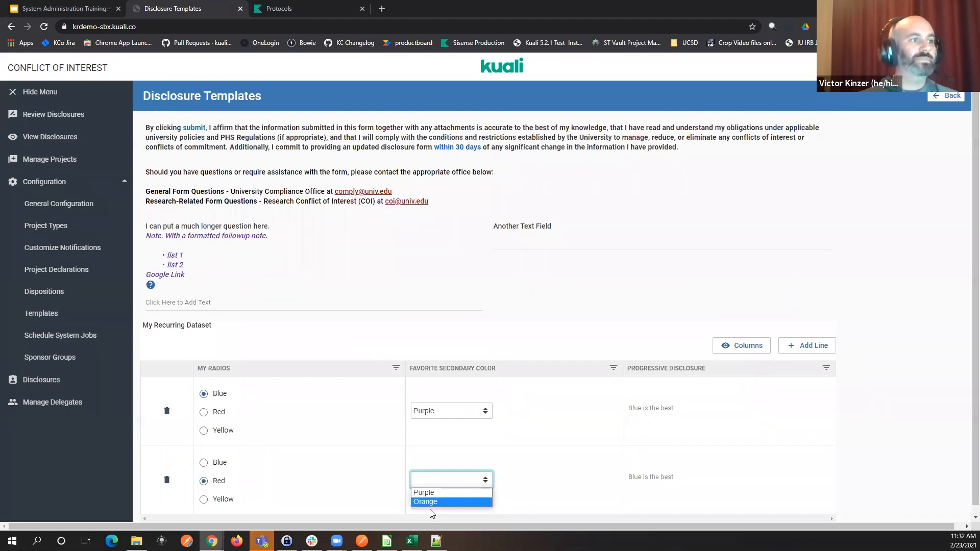
{"action": "left_click", "coordinate": [429, 503]}
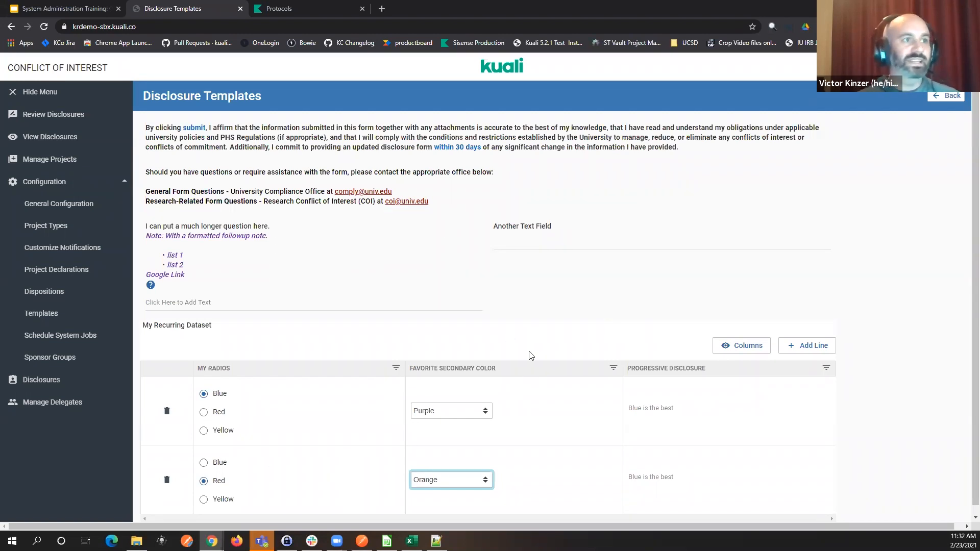
{"action": "left_click", "coordinate": [683, 412]}
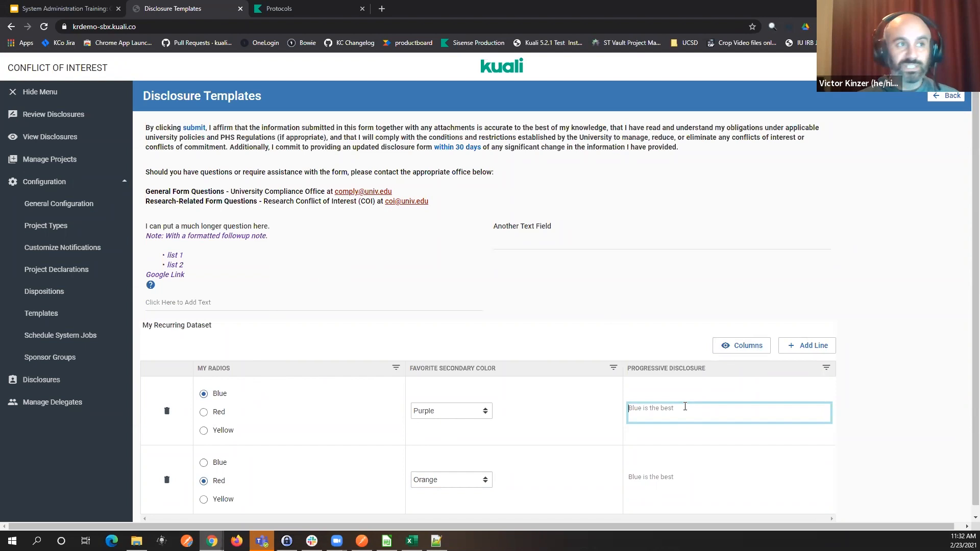
{"action": "left_click", "coordinate": [667, 483]}
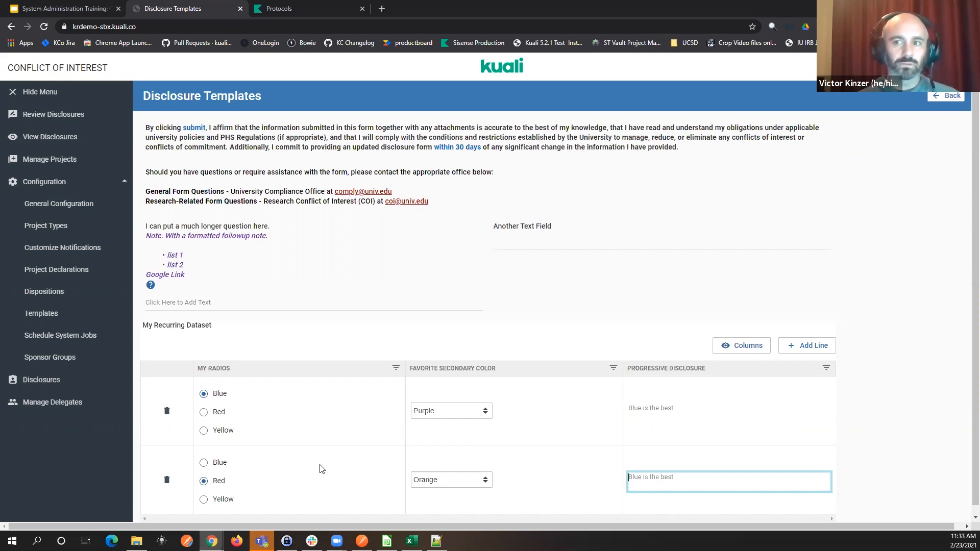
- Return to editing the template and set the My Recurring Dataset list's edit mode to Dialog
{"action": "scroll", "coordinate": [909, 262], "scroll_direction": "up", "scroll_amount": 10}
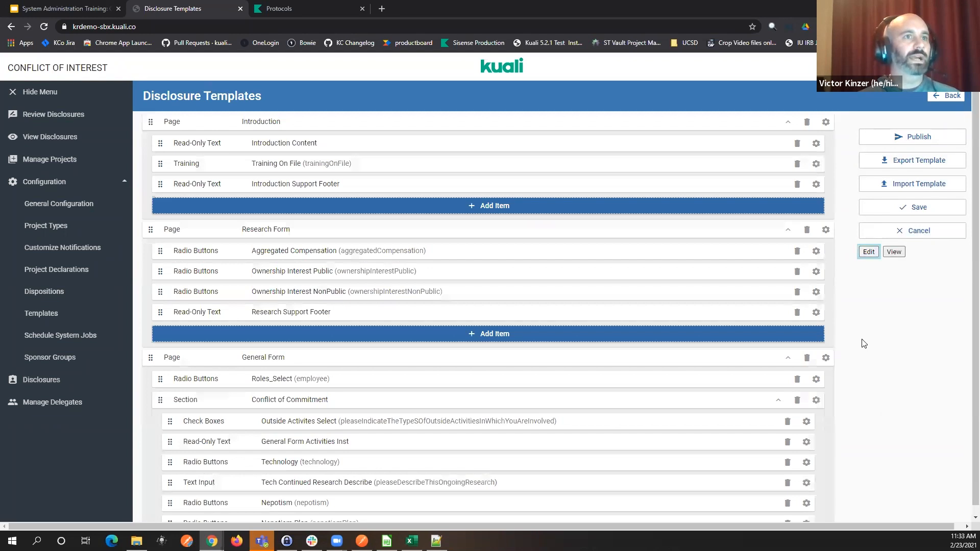
{"action": "scroll", "coordinate": [862, 352], "scroll_direction": "down", "scroll_amount": 20}
{"action": "scroll", "coordinate": [854, 356], "scroll_direction": "down", "scroll_amount": 20}
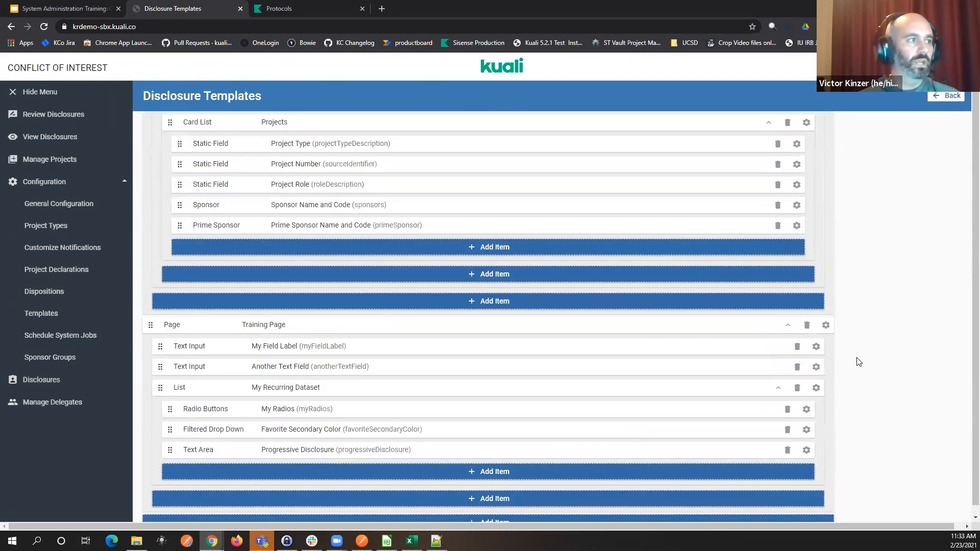
{"action": "left_click", "coordinate": [814, 389]}
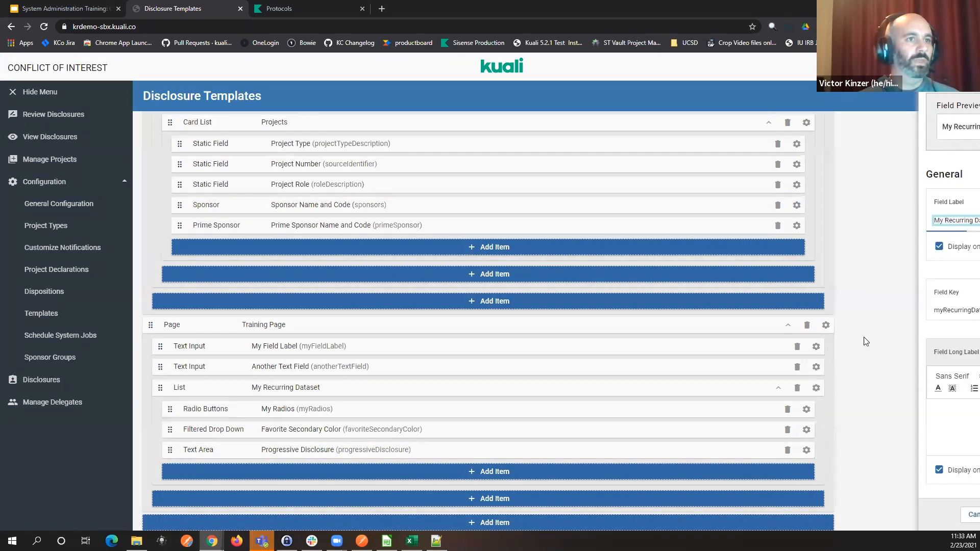
{"action": "scroll", "coordinate": [868, 338], "scroll_direction": "down", "scroll_amount": 5}
{"action": "left_click", "coordinate": [817, 387]}
{"action": "left_click", "coordinate": [922, 514]}
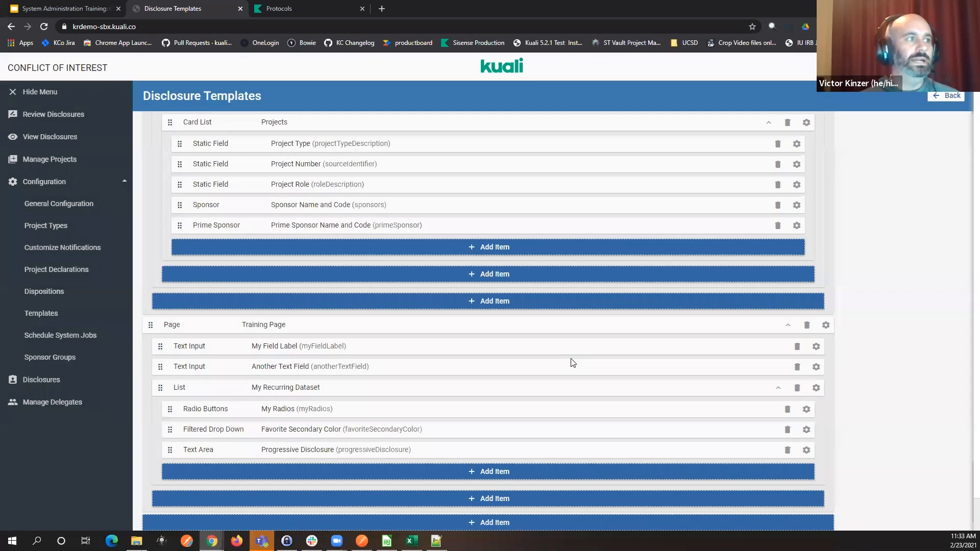
- Move Another Text Field and My Field Label into the My Recurring Dataset list and add a date picker labelled "What Date Did it Happen"
{"action": "left_click_drag", "start_coordinate": [338, 373], "coordinate": [351, 462]}
{"action": "left_click_drag", "start_coordinate": [347, 341], "coordinate": [352, 464]}
{"action": "left_click", "coordinate": [637, 470]}
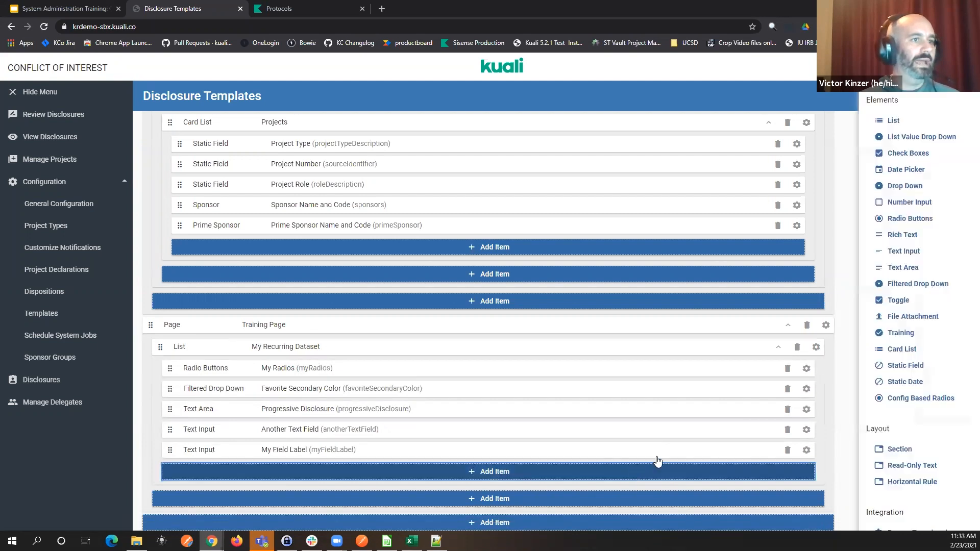
{"action": "left_click", "coordinate": [856, 169]}
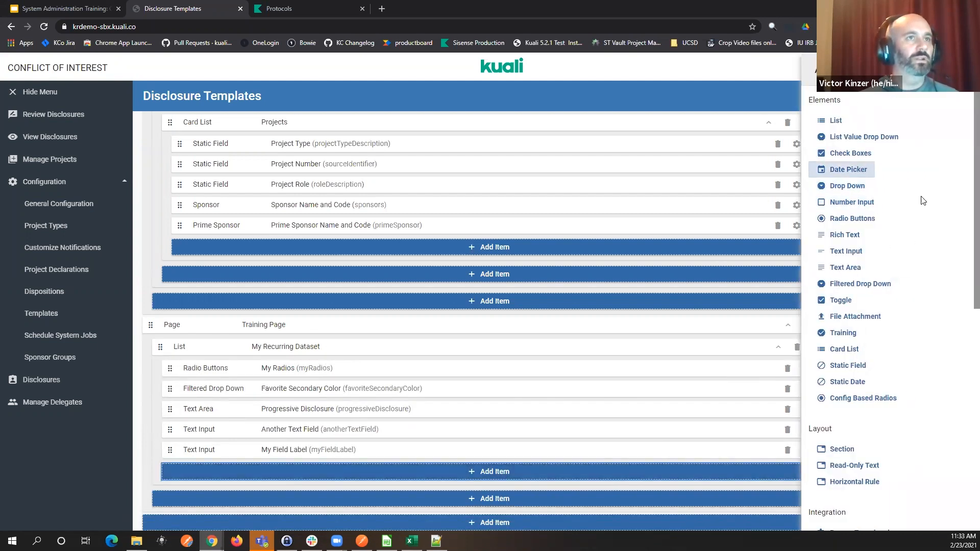
{"action": "type", "text": "What Date Did it h"}
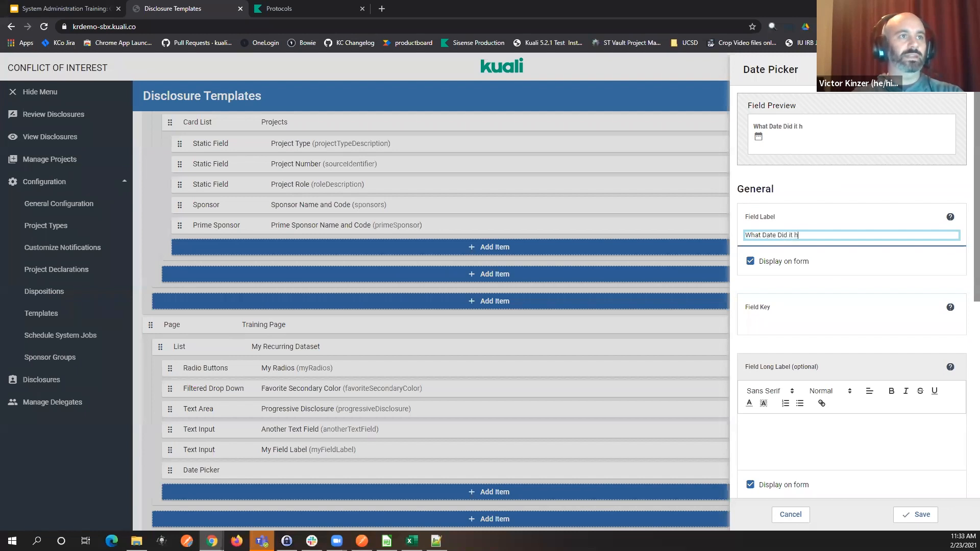
{"action": "key", "text": "BackSpace"}
{"action": "type", "text": "Happen"}
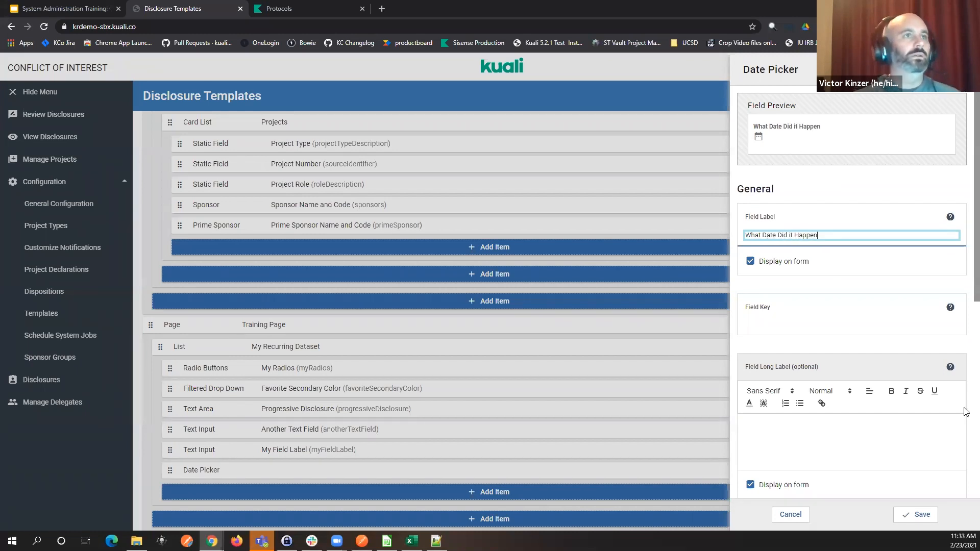
{"action": "left_click", "coordinate": [926, 519]}
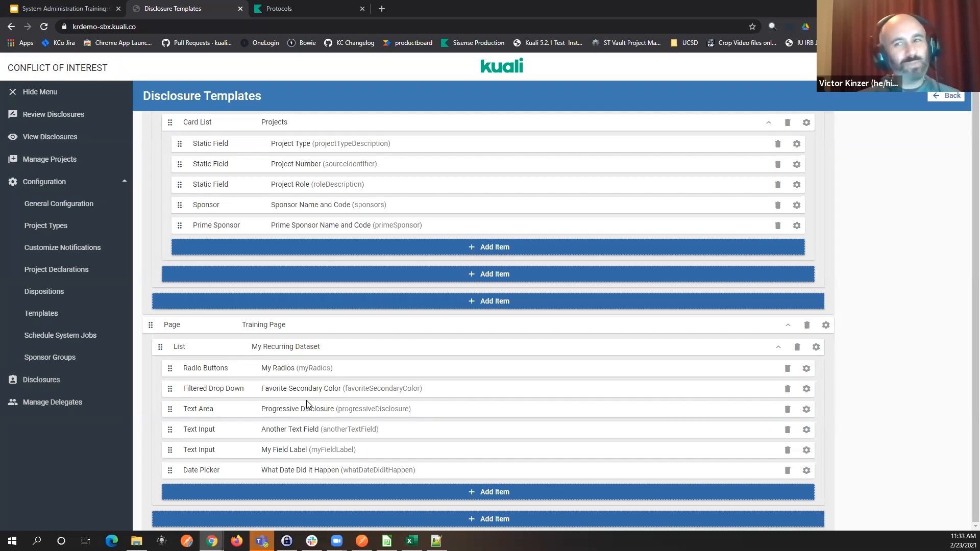
- Limit the My Recurring Dataset list's default columns to My Radios and Favorite Secondary Color, and save the list settings
{"action": "left_click", "coordinate": [817, 347]}
{"action": "scroll", "coordinate": [794, 420], "scroll_direction": "down", "scroll_amount": 7}
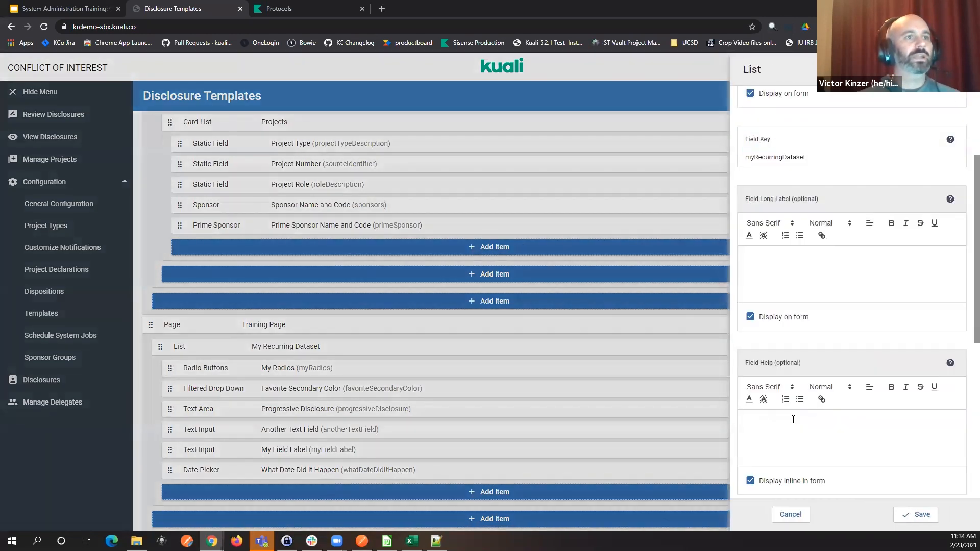
{"action": "scroll", "coordinate": [793, 420], "scroll_direction": "down", "scroll_amount": 3}
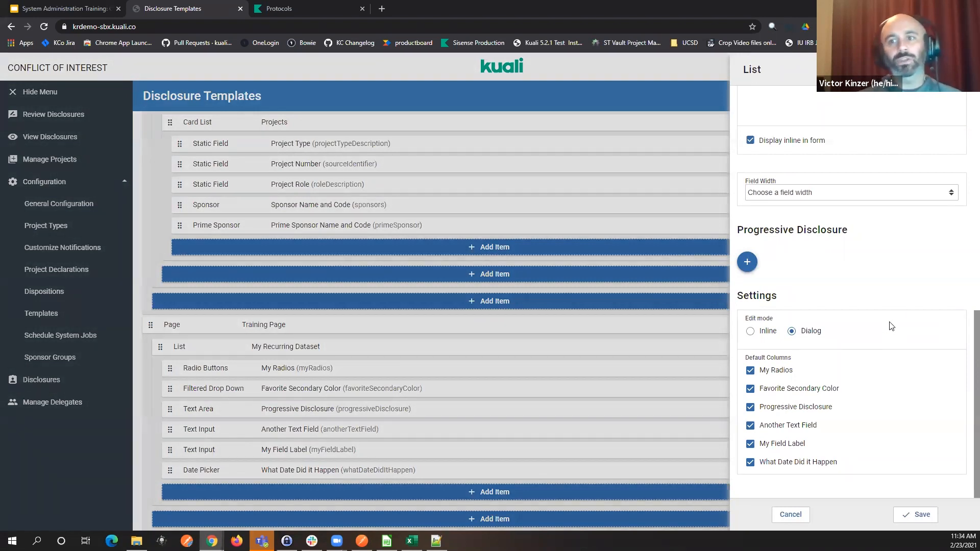
{"action": "left_click", "coordinate": [794, 426]}
{"action": "left_click", "coordinate": [764, 444]}
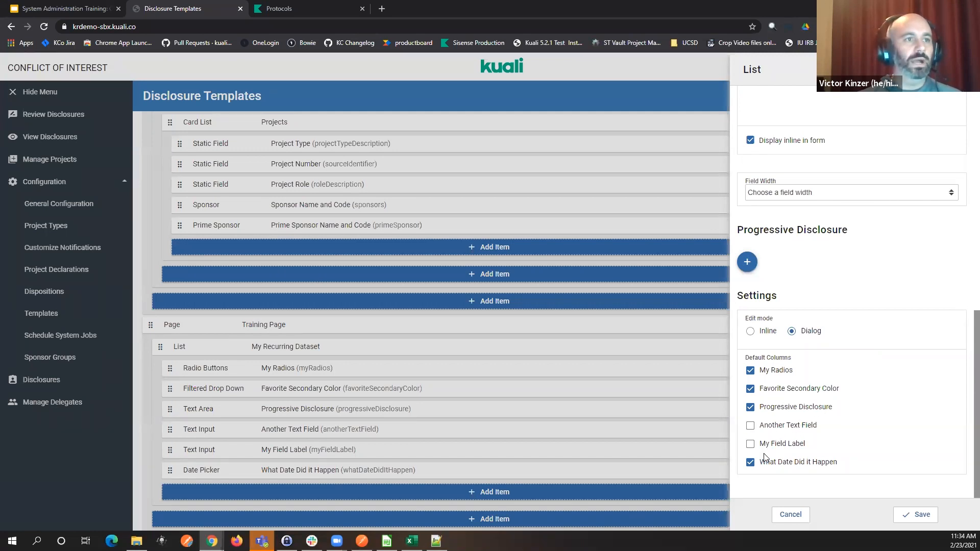
{"action": "left_click", "coordinate": [765, 463]}
{"action": "left_click", "coordinate": [766, 408]}
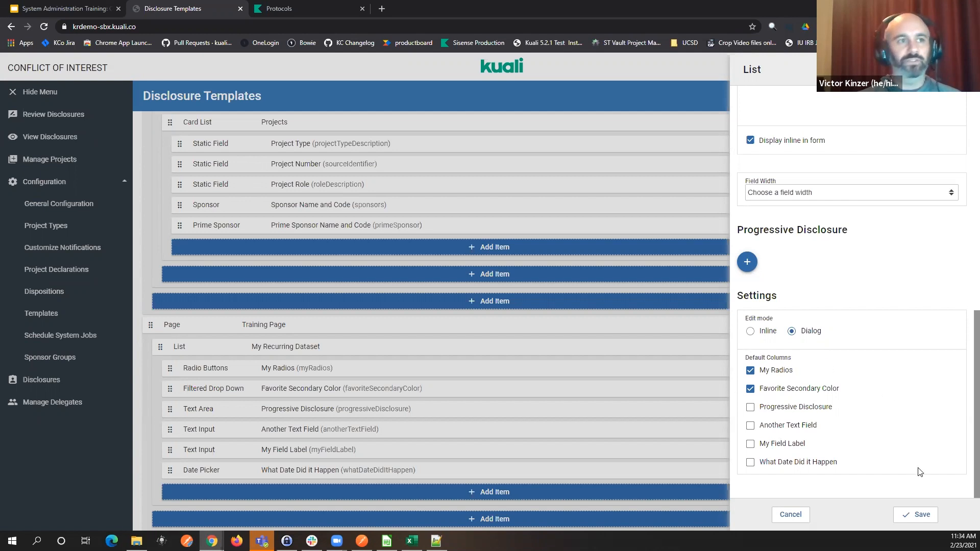
{"action": "left_click", "coordinate": [908, 516]}
- Preview the template as a form and look at the My Recurring Dataset table
{"action": "scroll", "coordinate": [895, 339], "scroll_direction": "up", "scroll_amount": 8}
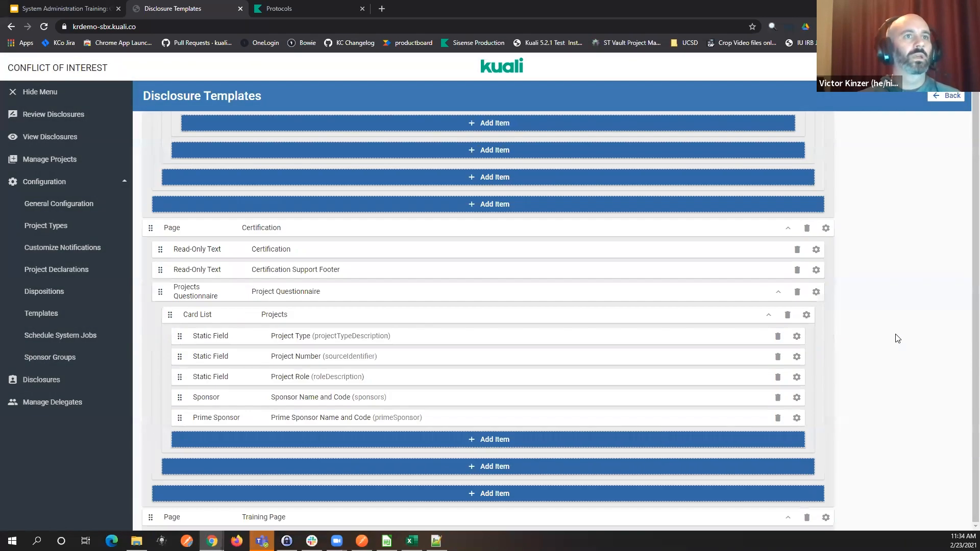
{"action": "scroll", "coordinate": [891, 345], "scroll_direction": "up", "scroll_amount": 20}
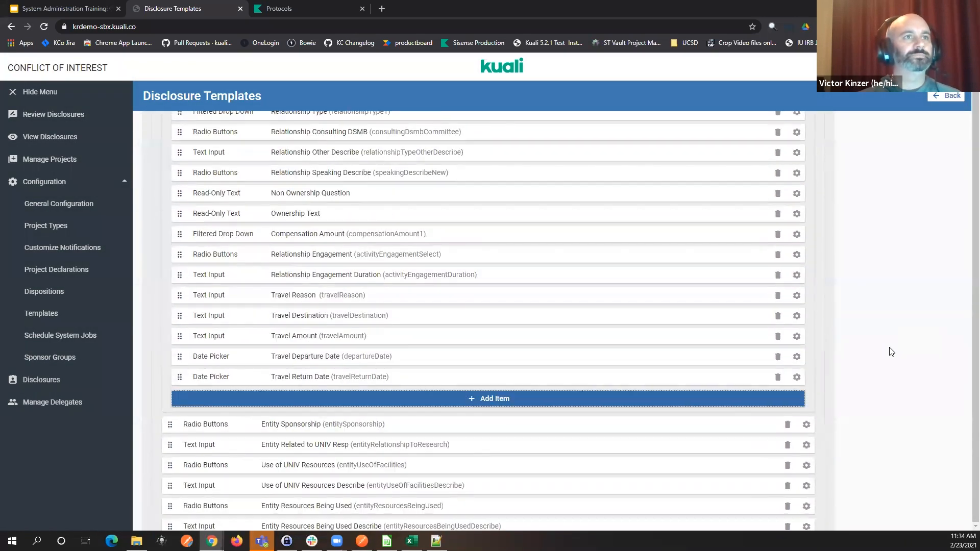
{"action": "scroll", "coordinate": [891, 352], "scroll_direction": "up", "scroll_amount": 12}
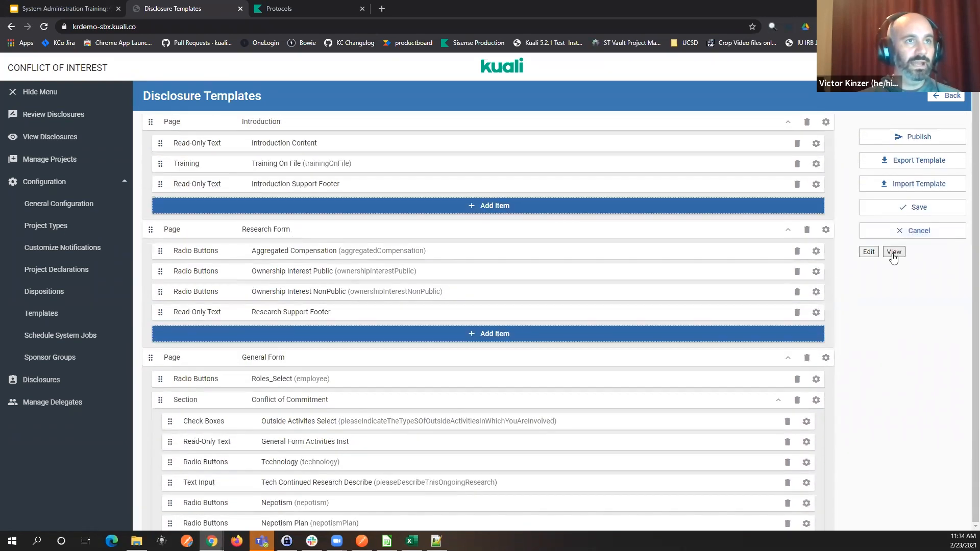
{"action": "left_click", "coordinate": [894, 252]}
{"action": "scroll", "coordinate": [840, 269], "scroll_direction": "down", "scroll_amount": 6}
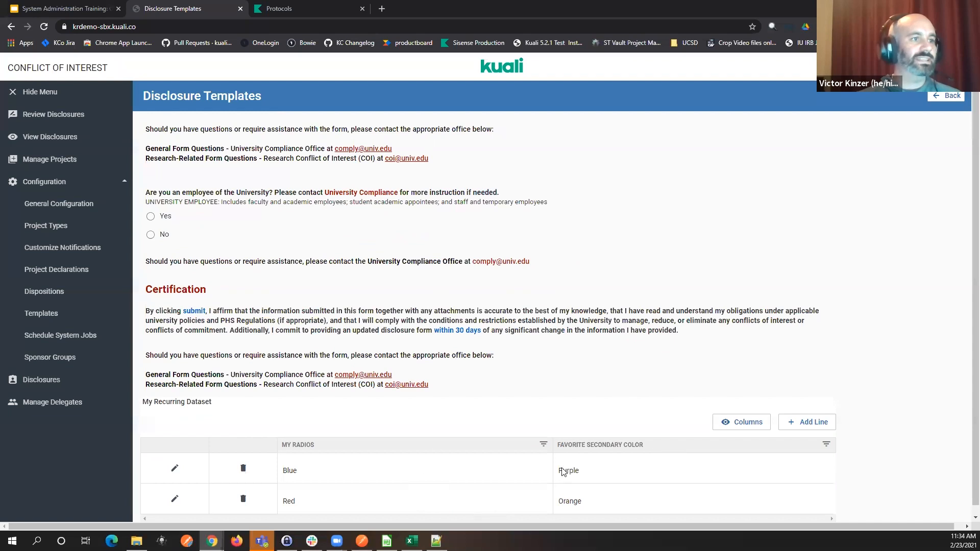
- Edit the Red line of My Recurring Dataset and enter "Additional Information" in Another Text Field
{"action": "left_click", "coordinate": [174, 500]}
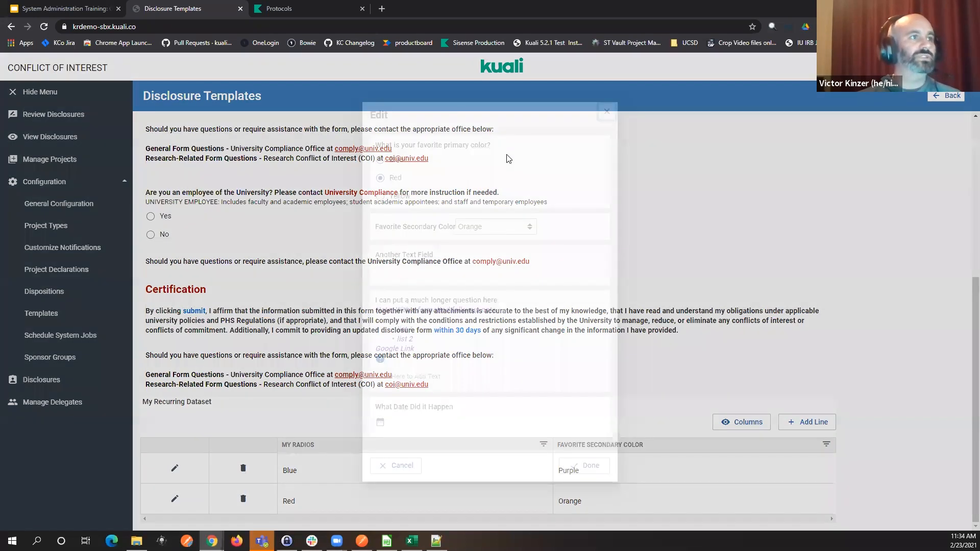
{"action": "left_click", "coordinate": [385, 268]}
{"action": "type", "text": "Additiona"}
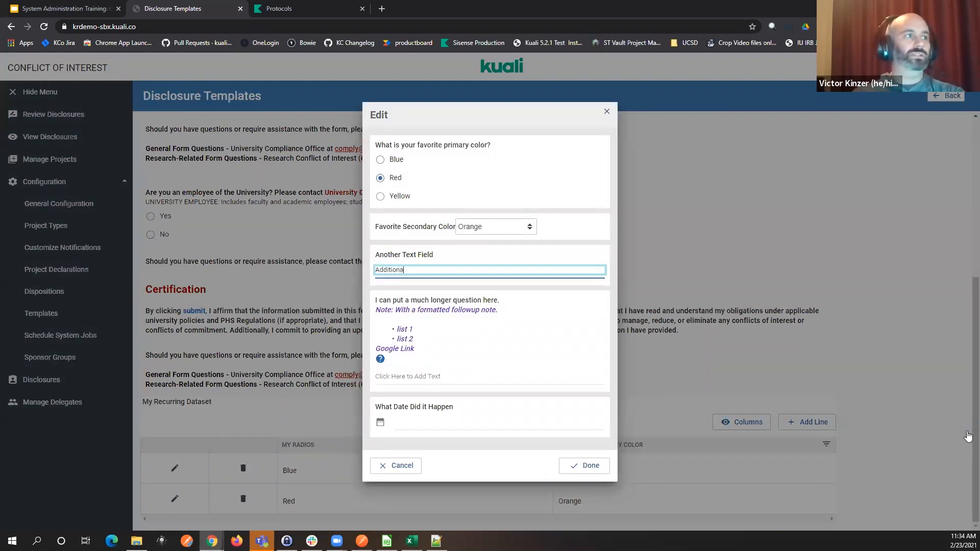
{"action": "type", "text": "l Information"}
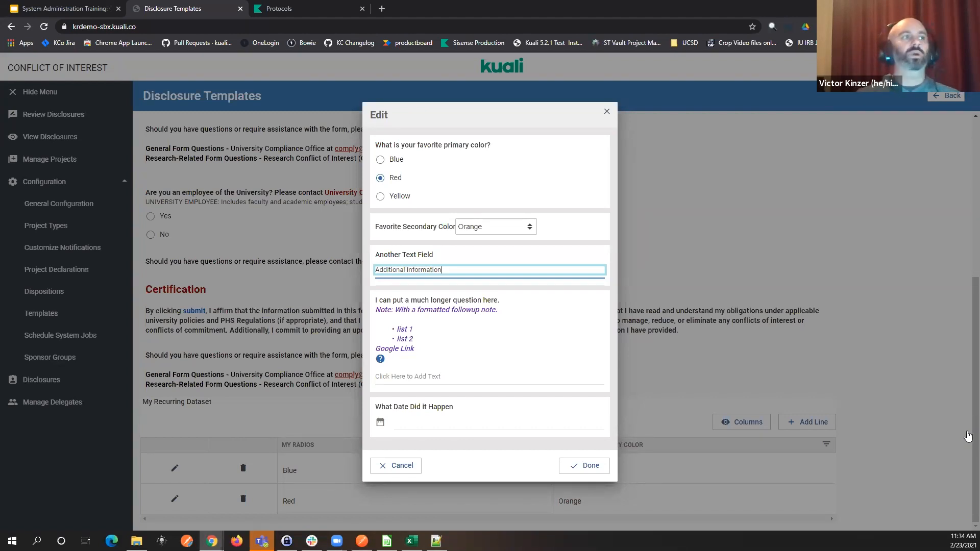
{"action": "left_click", "coordinate": [396, 360]}
{"action": "left_click_drag", "start_coordinate": [396, 360], "coordinate": [369, 310]}
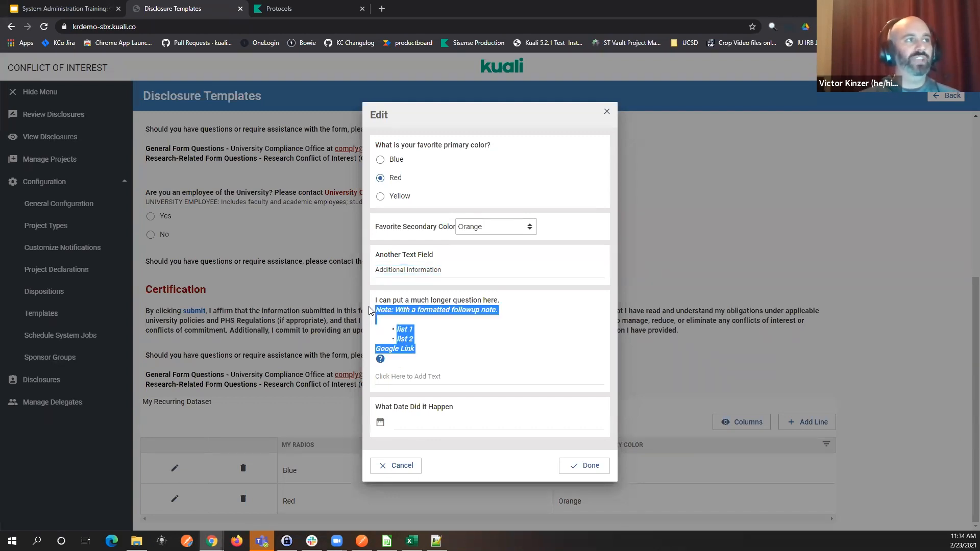
- Try Blue as the line's favorite primary color, set it back to Red and finish editing the line
{"action": "left_click", "coordinate": [389, 162]}
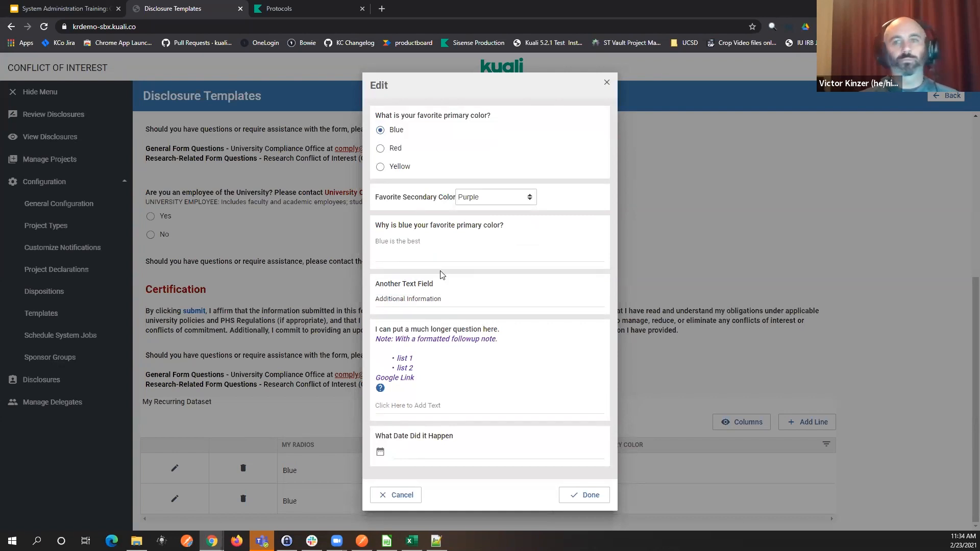
{"action": "left_click", "coordinate": [387, 149]}
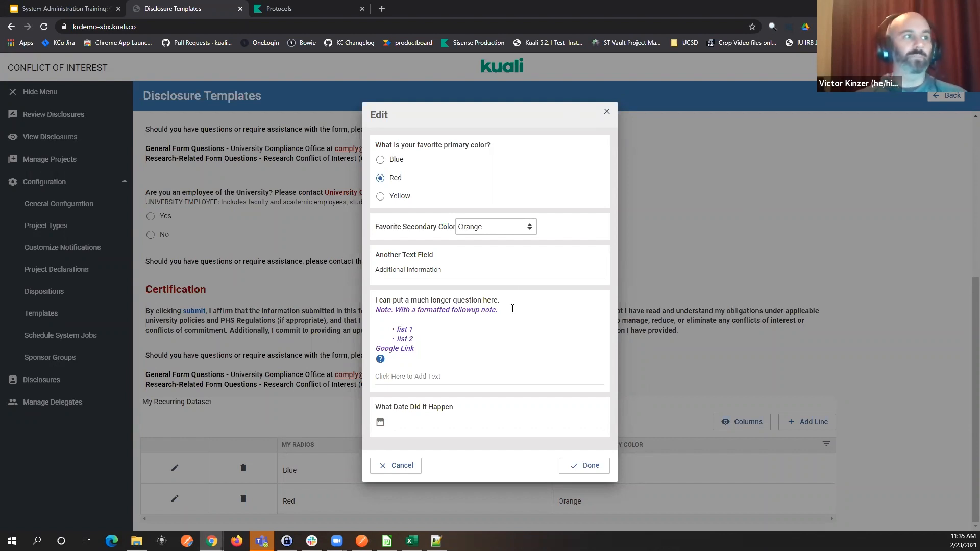
{"action": "left_click", "coordinate": [568, 467]}
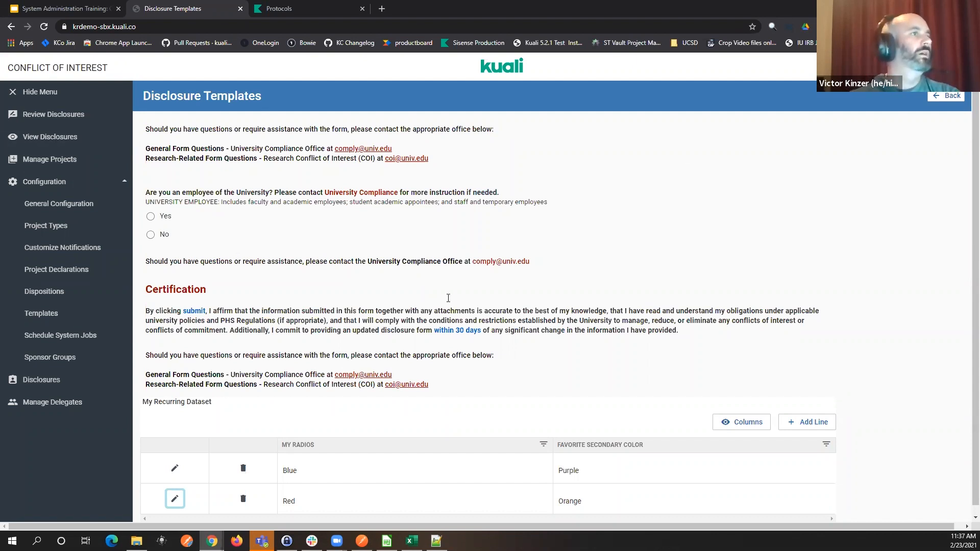
- Return the template to editing and open the Progressive Disclosure settings of the Training Page's My Recurring Dataset list
{"action": "left_click", "coordinate": [902, 376]}
{"action": "scroll", "coordinate": [900, 427], "scroll_direction": "up", "scroll_amount": 5}
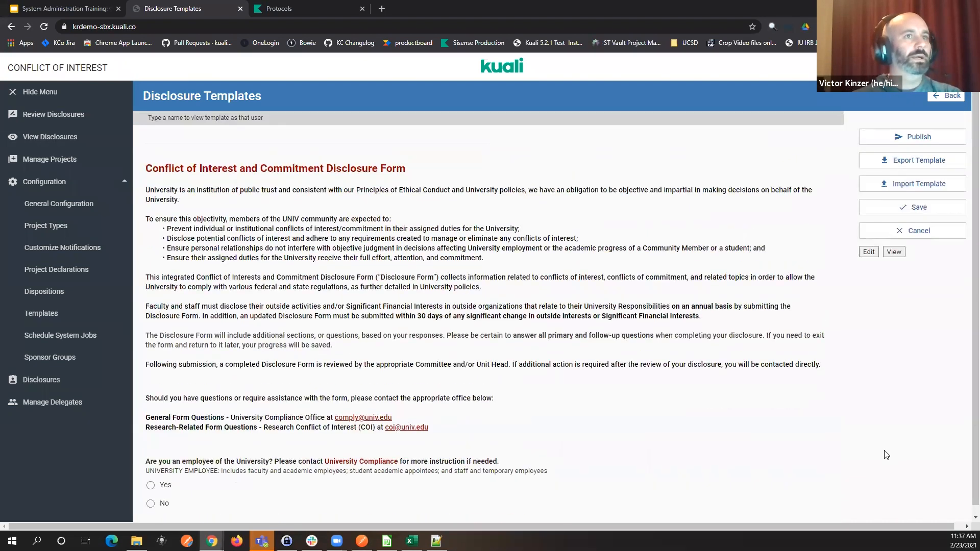
{"action": "left_click", "coordinate": [868, 253]}
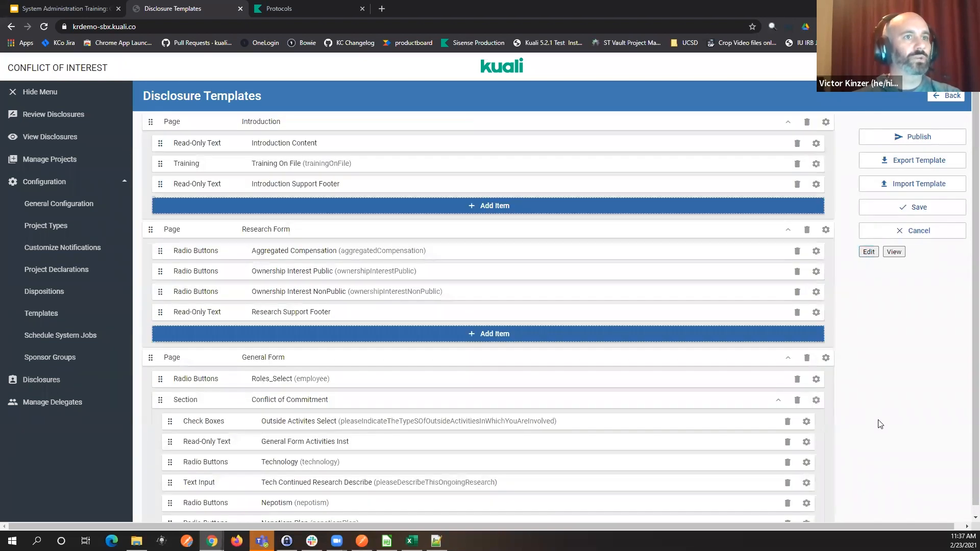
{"action": "scroll", "coordinate": [865, 424], "scroll_direction": "down", "scroll_amount": 6}
{"action": "scroll", "coordinate": [866, 424], "scroll_direction": "down", "scroll_amount": 15}
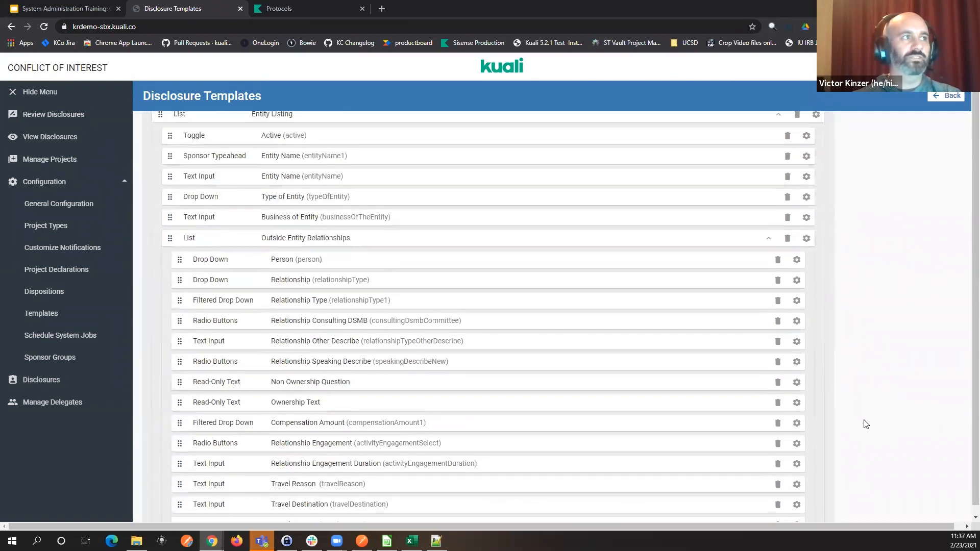
{"action": "scroll", "coordinate": [863, 456], "scroll_direction": "down", "scroll_amount": 10}
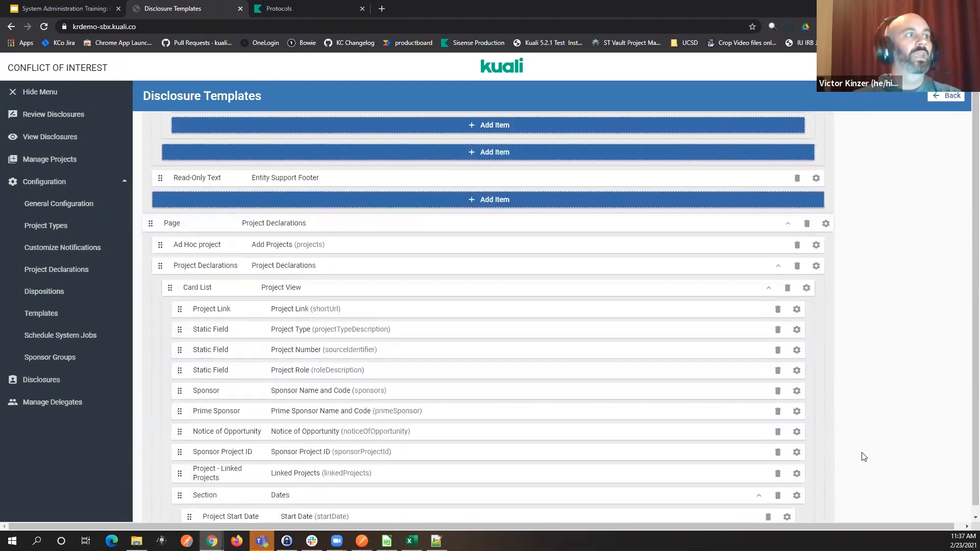
{"action": "scroll", "coordinate": [864, 457], "scroll_direction": "down", "scroll_amount": 12}
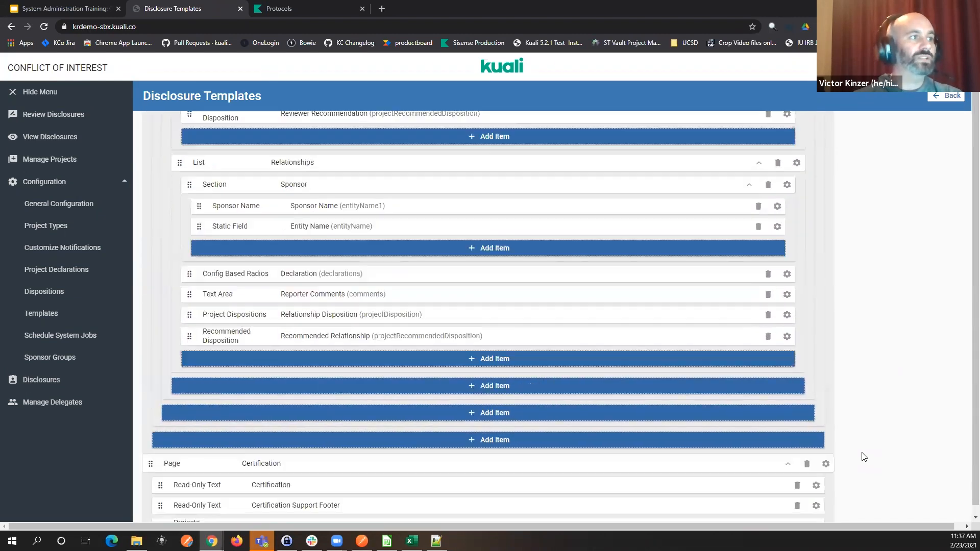
{"action": "scroll", "coordinate": [863, 456], "scroll_direction": "down", "scroll_amount": 2}
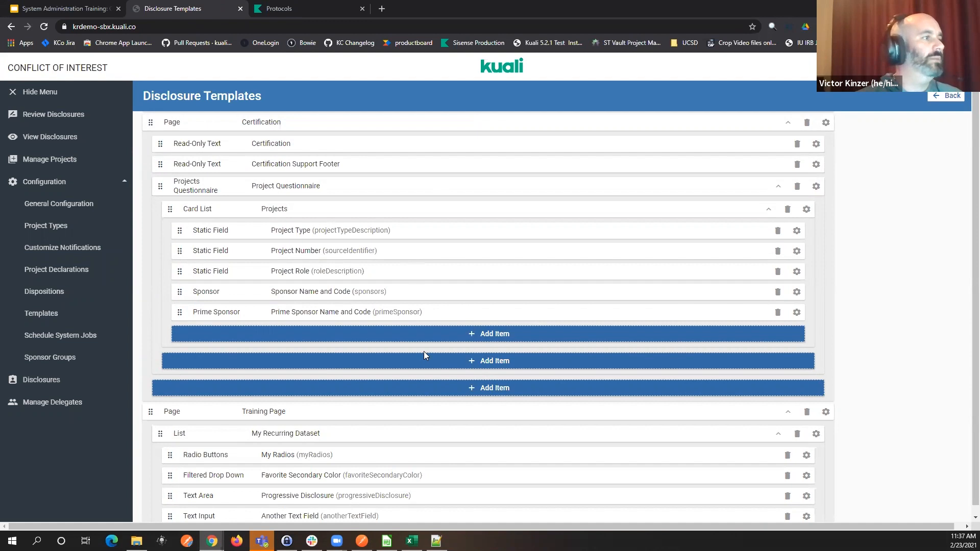
{"action": "scroll", "coordinate": [424, 351], "scroll_direction": "down", "scroll_amount": 2}
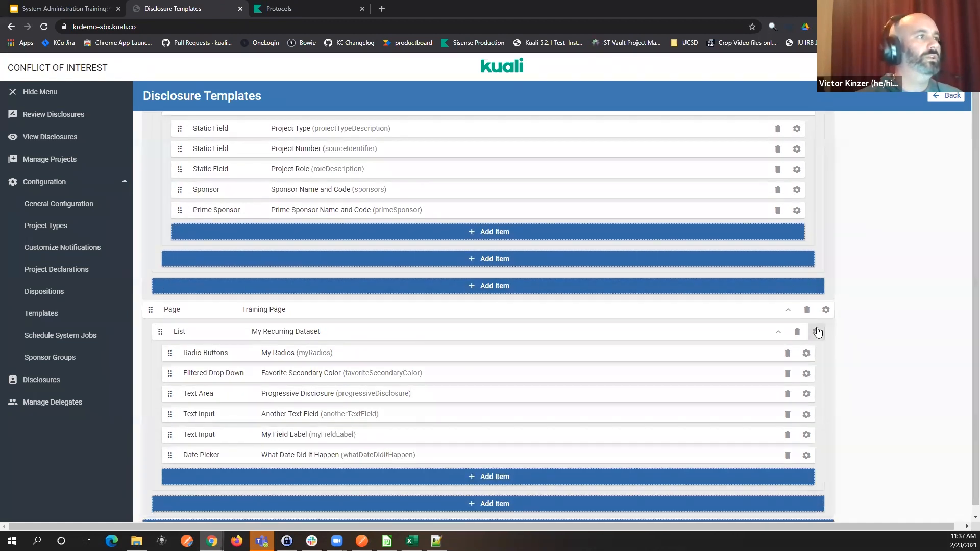
{"action": "scroll", "coordinate": [872, 326], "scroll_direction": "down", "scroll_amount": 1}
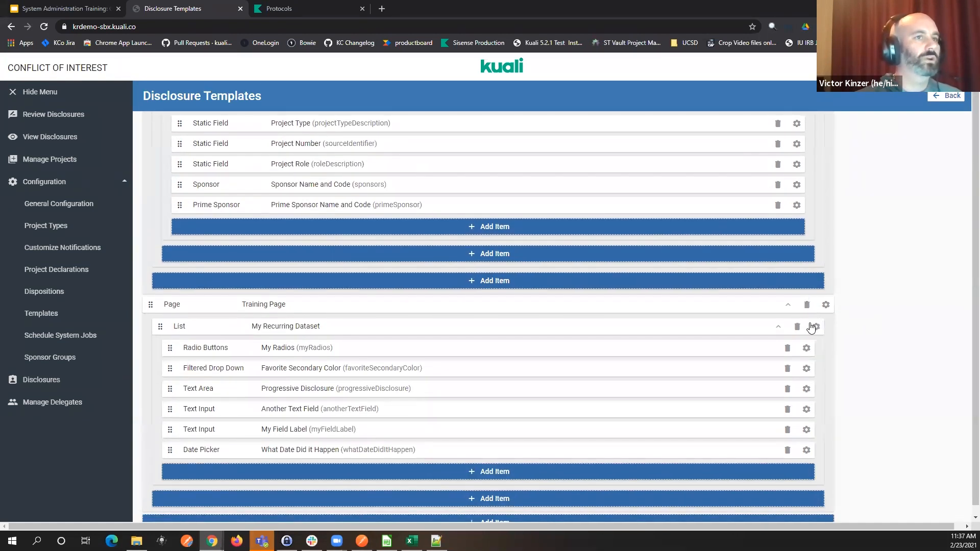
{"action": "left_click", "coordinate": [812, 327]}
{"action": "scroll", "coordinate": [892, 314], "scroll_direction": "down", "scroll_amount": 5}
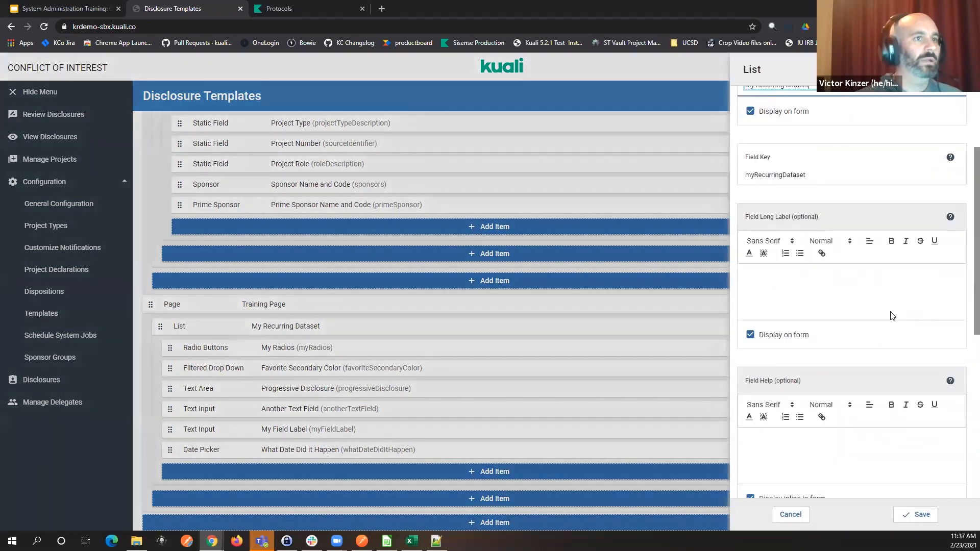
{"action": "scroll", "coordinate": [892, 316], "scroll_direction": "down", "scroll_amount": 3}
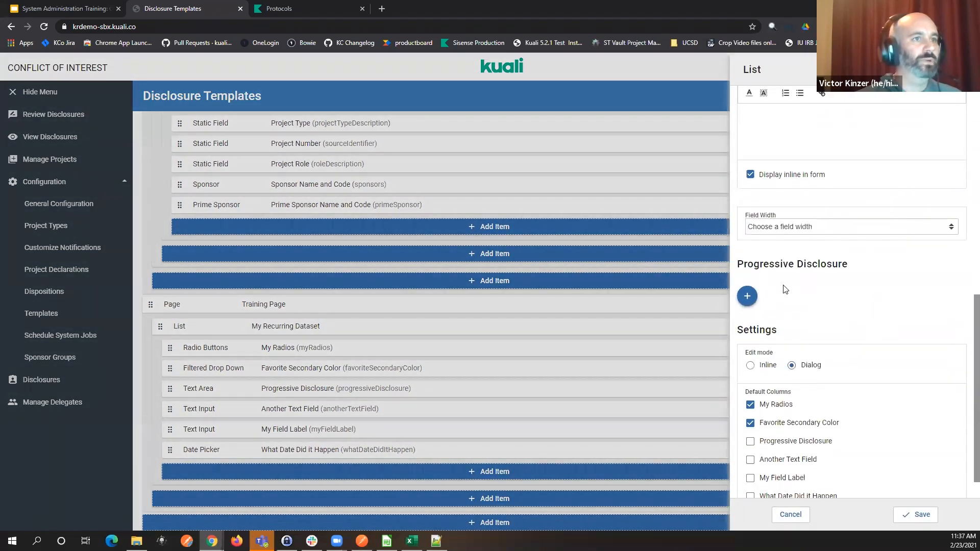
- Add a progressive disclosure condition to the list, based on the Projects (projects) list field
{"action": "left_click", "coordinate": [747, 295]}
{"action": "left_click", "coordinate": [835, 295]}
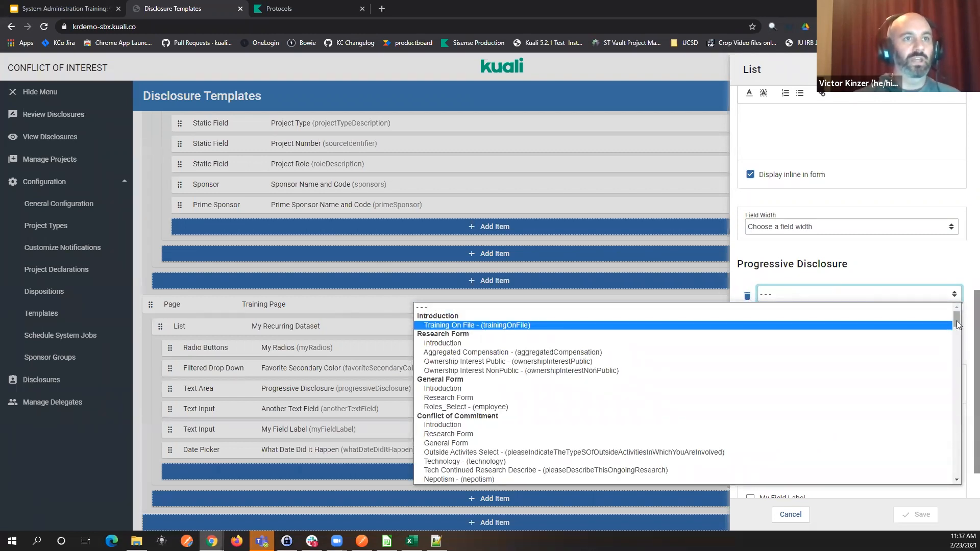
{"action": "scroll", "coordinate": [766, 449], "scroll_direction": "down", "scroll_amount": 15}
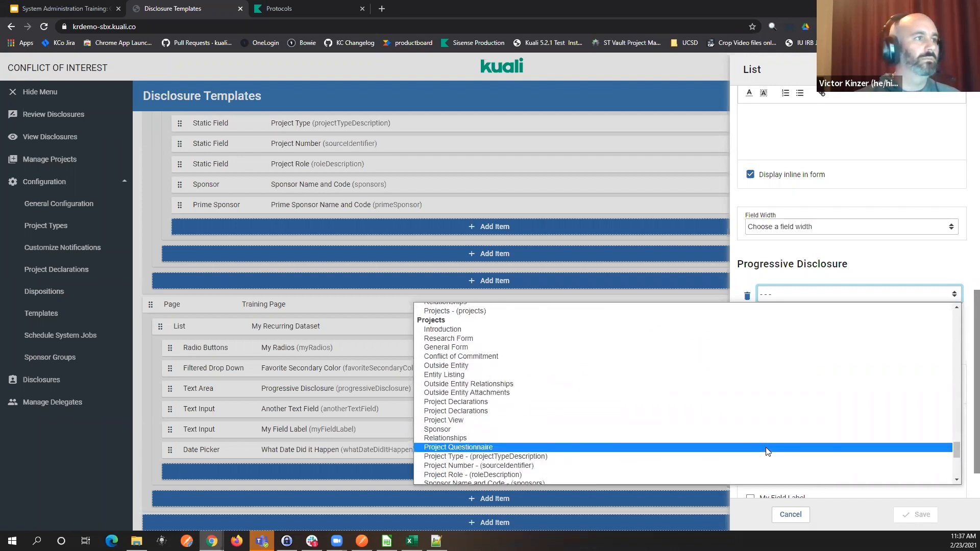
{"action": "scroll", "coordinate": [767, 449], "scroll_direction": "up", "scroll_amount": 4}
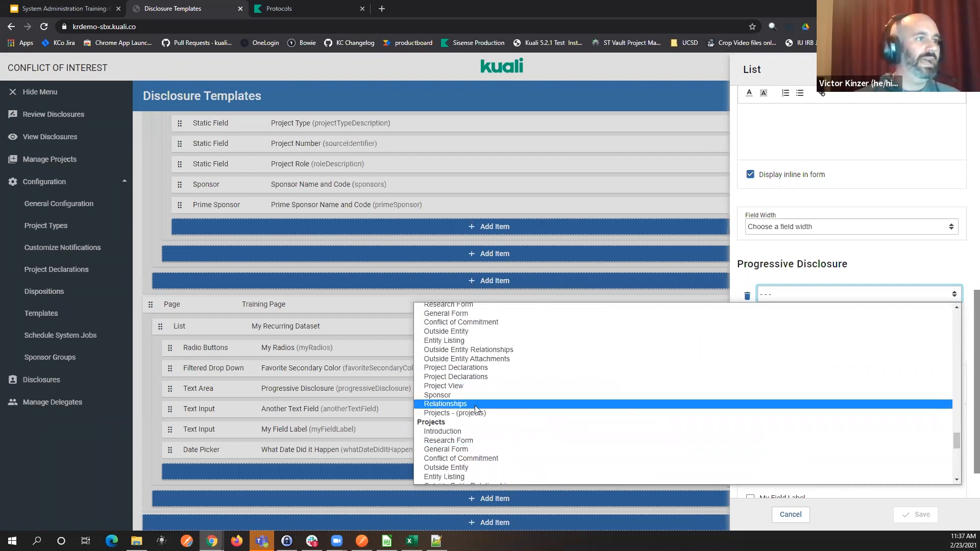
{"action": "left_click", "coordinate": [456, 416]}
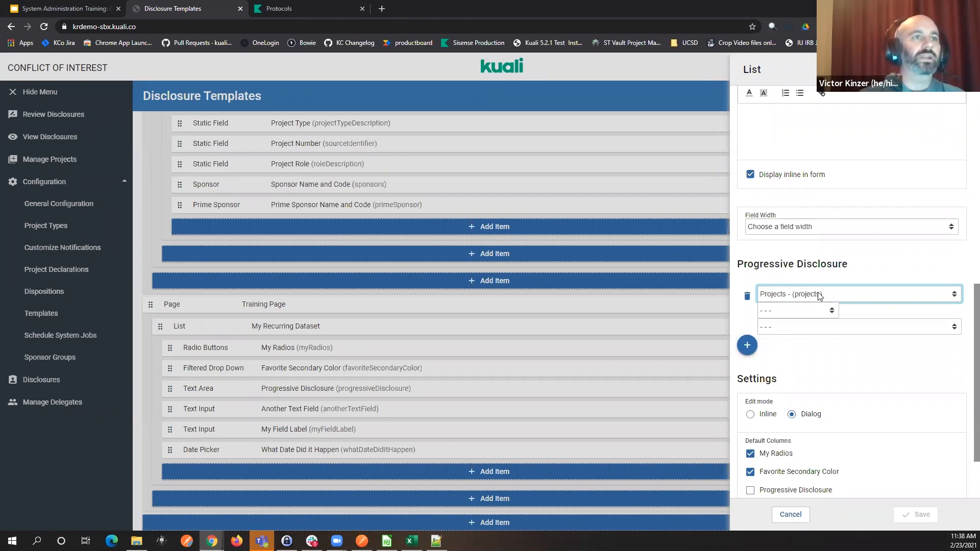
- Set the condition to "Some rows have" with Sponsor Name and Code (sponsors) and the operator "has sponsor in hierarchy"
{"action": "left_click", "coordinate": [773, 313]}
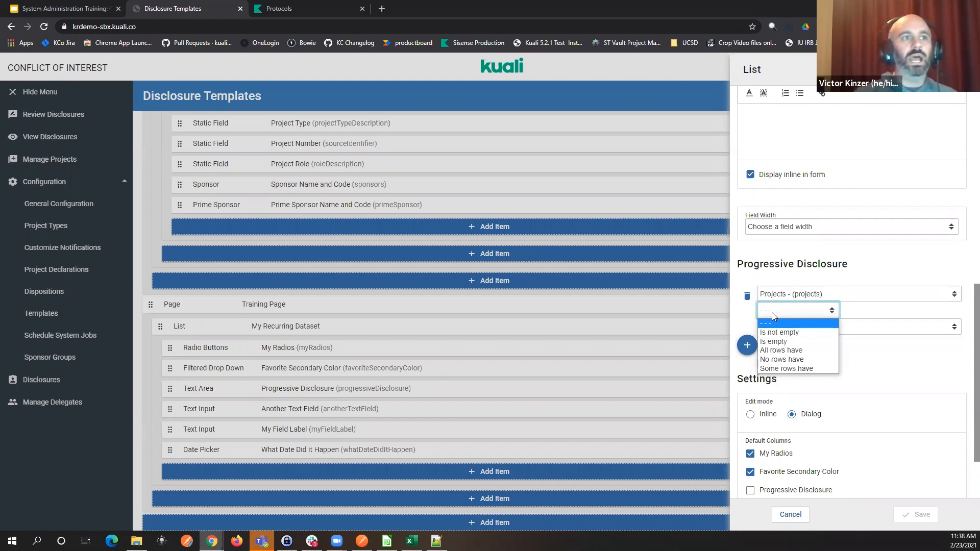
{"action": "left_click", "coordinate": [803, 370]}
{"action": "left_click", "coordinate": [848, 331]}
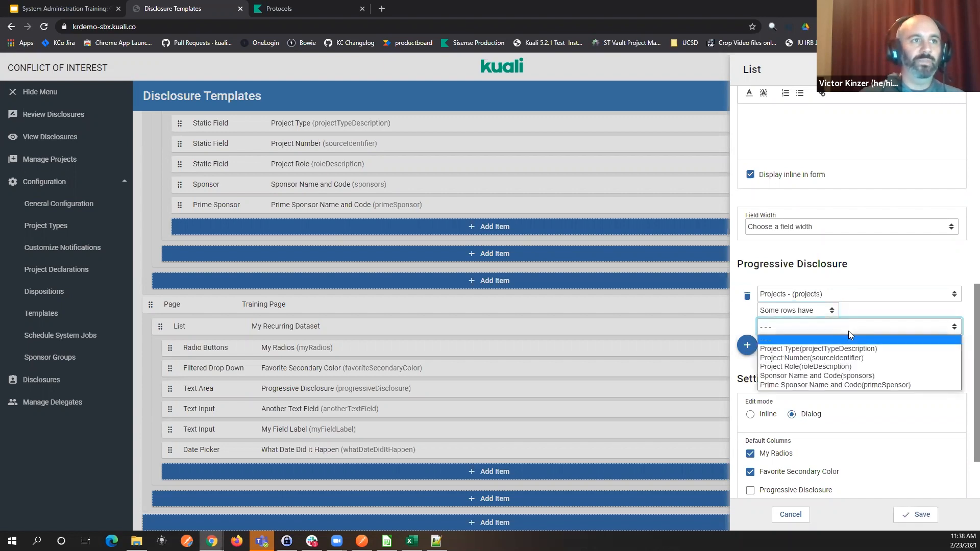
{"action": "left_click", "coordinate": [828, 377]}
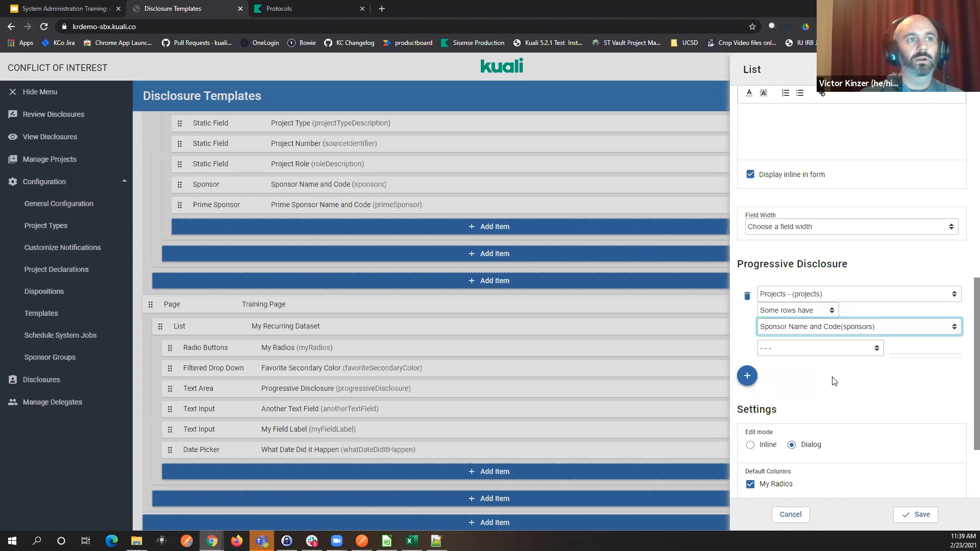
{"action": "left_click", "coordinate": [861, 350]}
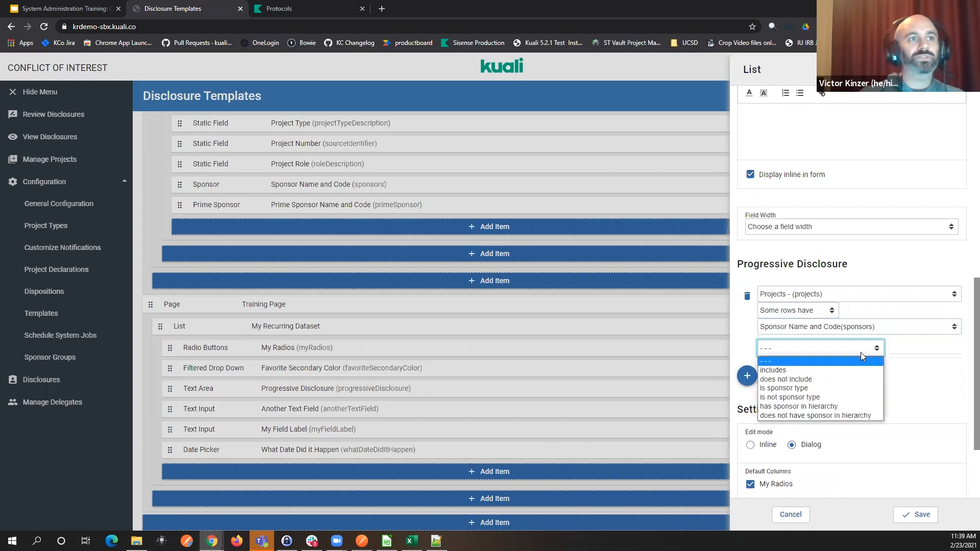
{"action": "left_click", "coordinate": [802, 407]}
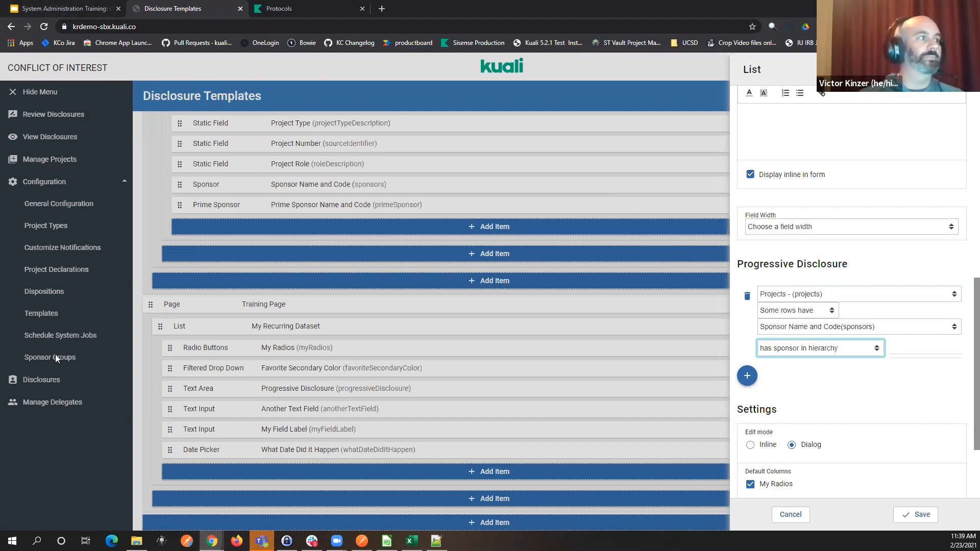
- Open krdemo-sbx.kuali.co/coi in a new browser tab and view the configured Sponsor Groups to find a group name
{"action": "left_click", "coordinate": [120, 27]}
{"action": "left_click", "coordinate": [172, 26]}
{"action": "left_click_drag", "start_coordinate": [171, 26], "coordinate": [39, 43]}
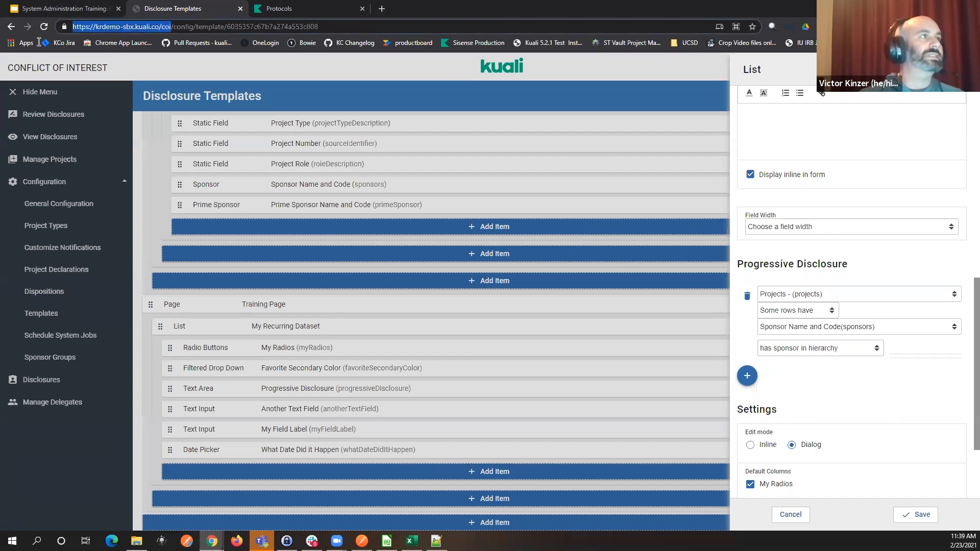
{"action": "key", "text": "ctrl+c"}
{"action": "key", "text": "ctrl+t"}
{"action": "key", "text": "ctrl+v"}
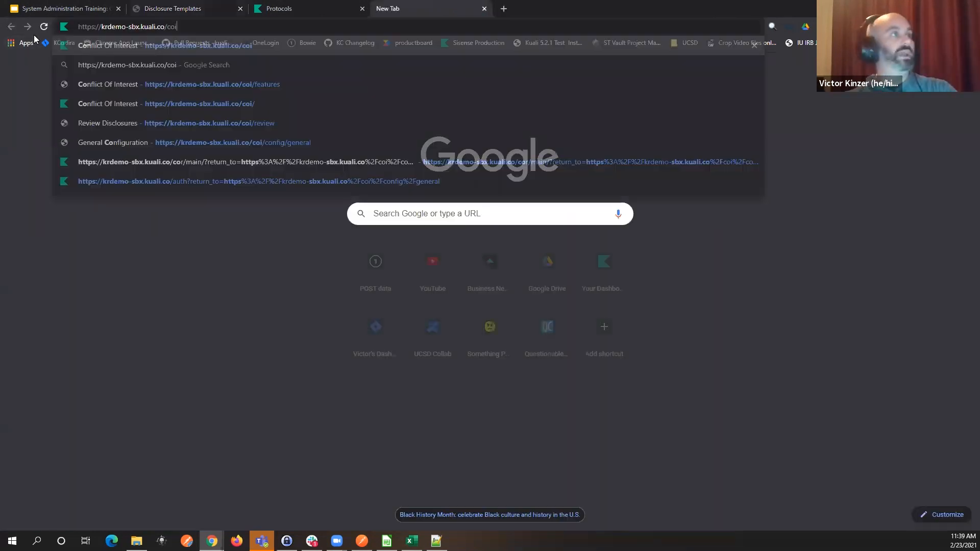
{"action": "key", "text": "Return"}
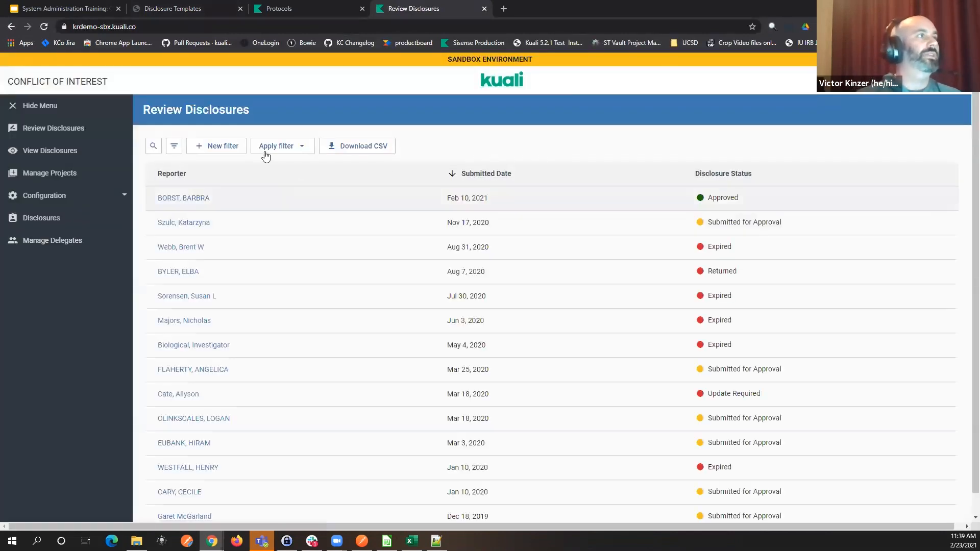
{"action": "left_click", "coordinate": [121, 197]}
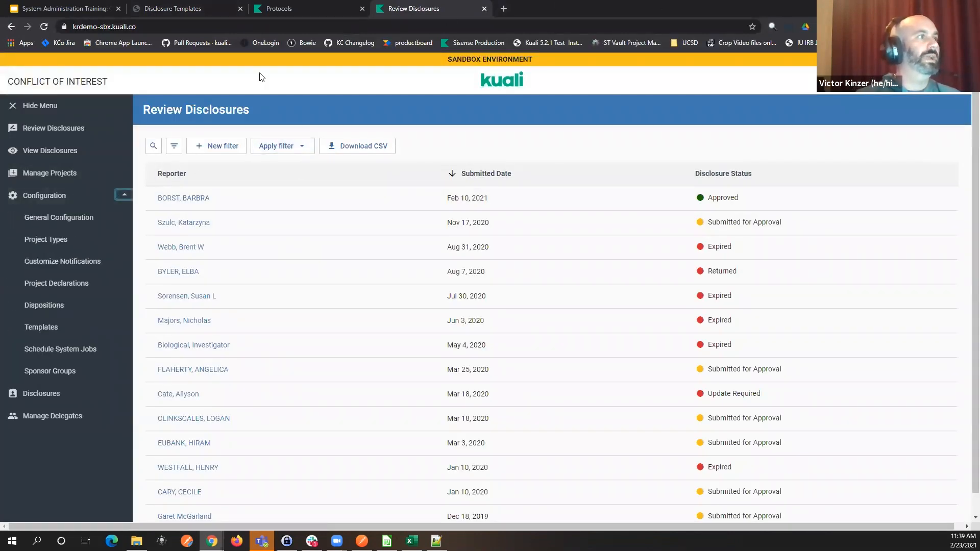
{"action": "left_click", "coordinate": [42, 380]}
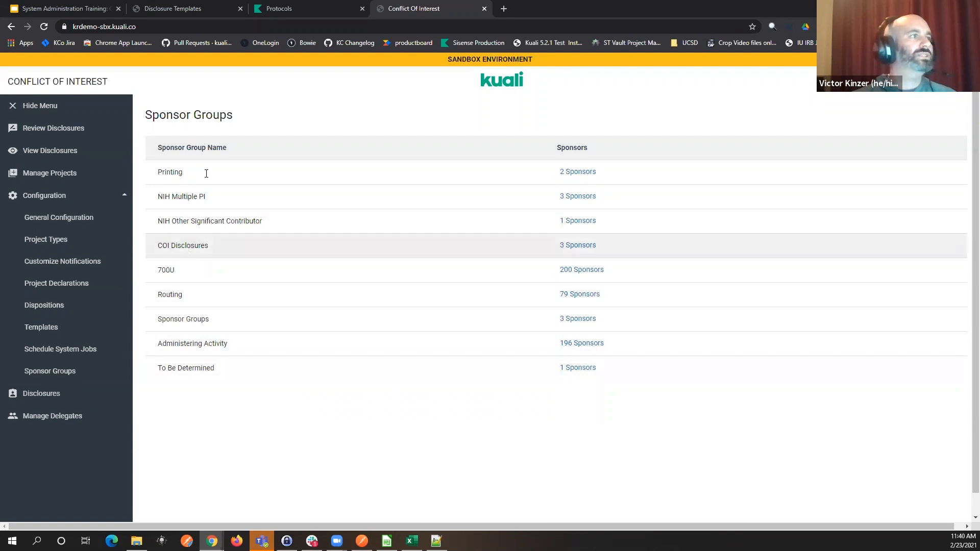
- Return to the disclosure template, enter "COI Disclosures" as the sponsor hierarchy value of the condition and save the list settings
{"action": "left_click", "coordinate": [288, 12]}
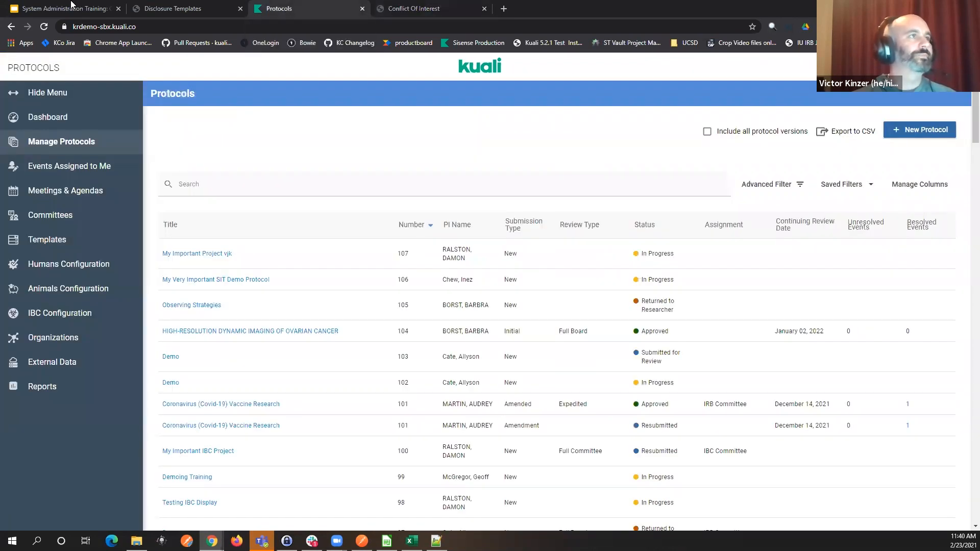
{"action": "left_click", "coordinate": [161, 8]}
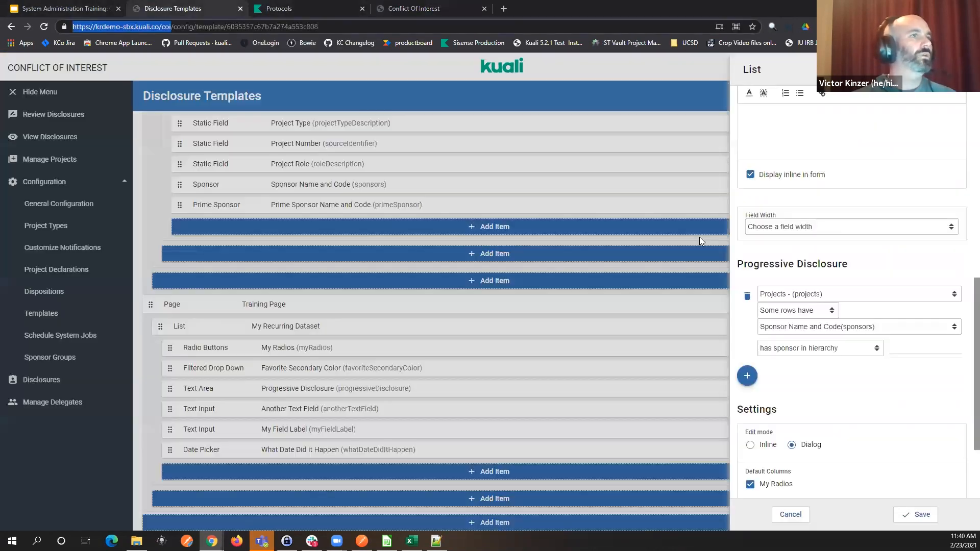
{"action": "left_click", "coordinate": [914, 350]}
{"action": "left_click", "coordinate": [831, 348]}
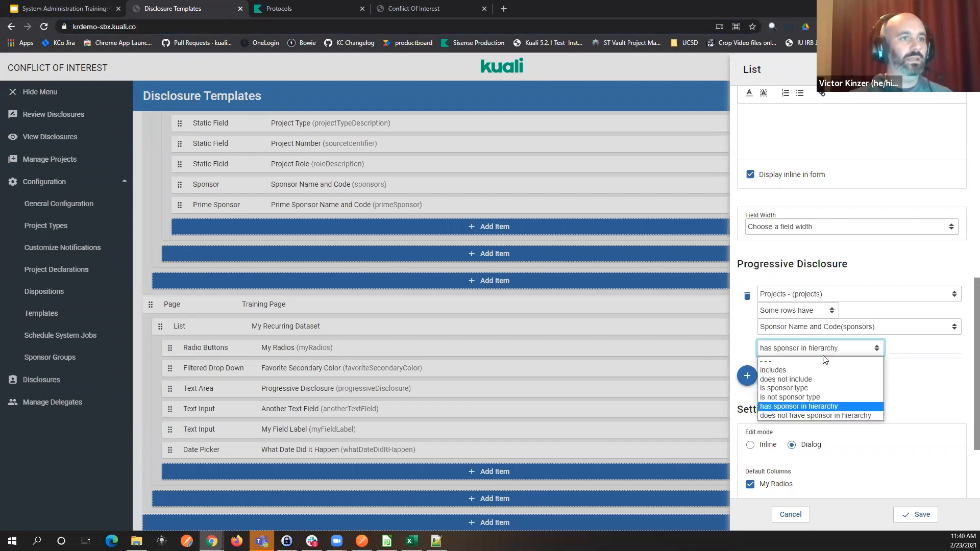
{"action": "left_click", "coordinate": [811, 406]}
{"action": "left_click", "coordinate": [910, 349]}
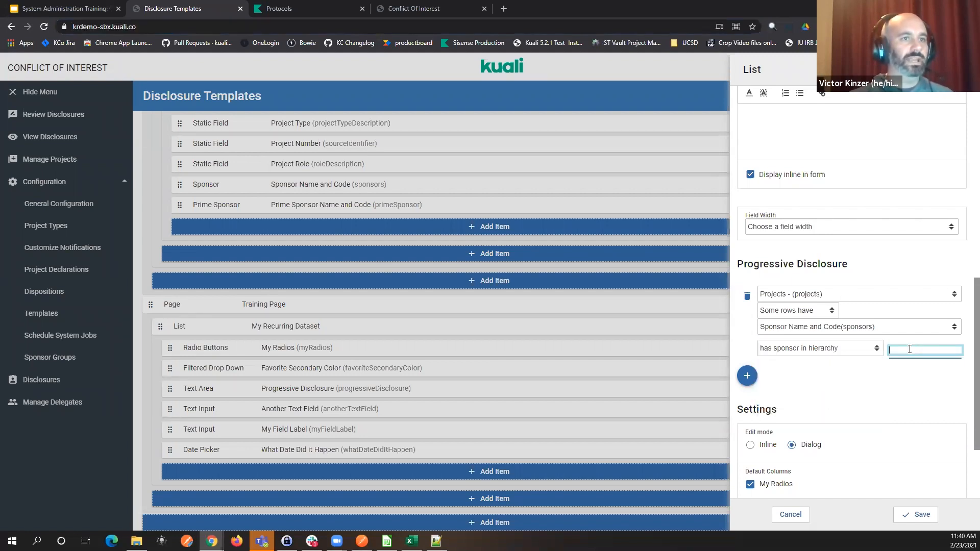
{"action": "type", "text": "COI Disclosures"}
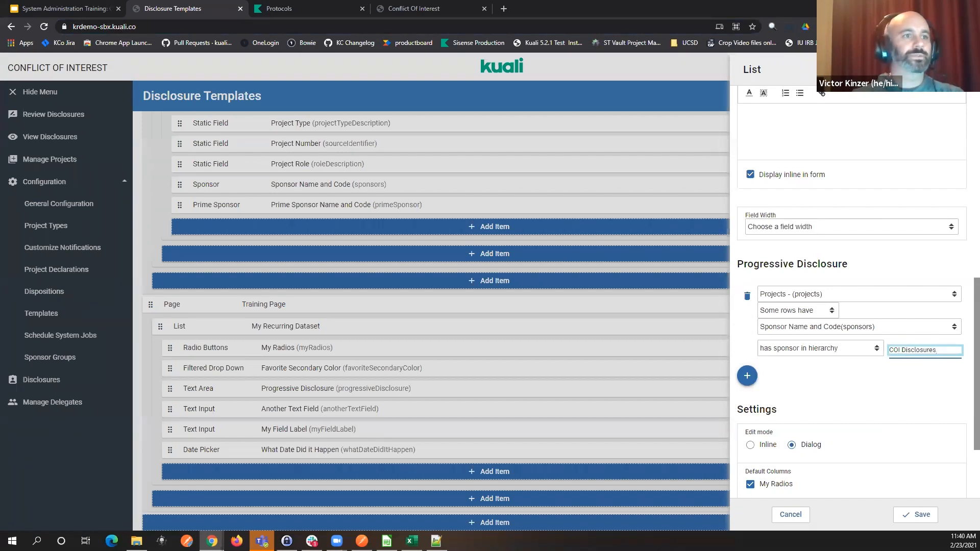
{"action": "left_click", "coordinate": [919, 516]}
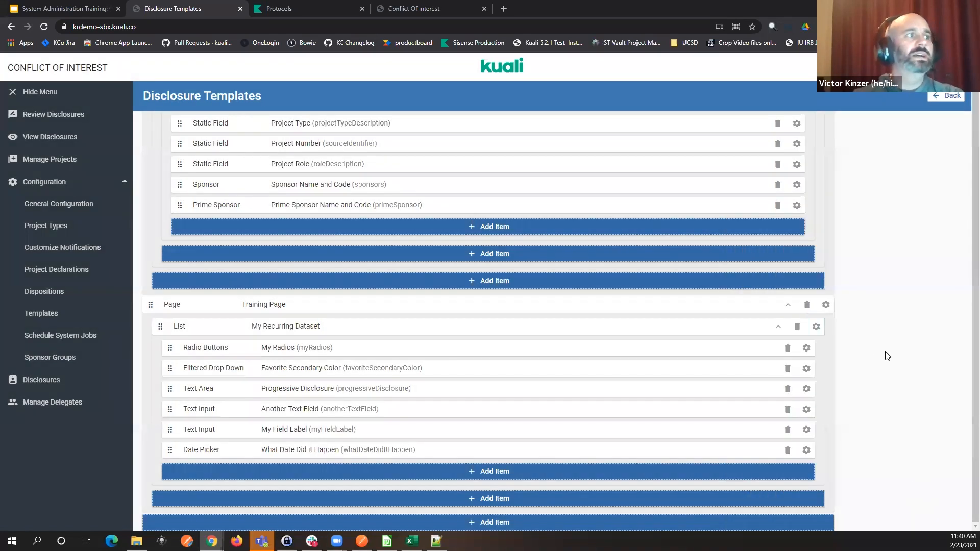
- Preview the template as a form and check how the new condition affects the My Recurring Dataset list
{"action": "scroll", "coordinate": [917, 358], "scroll_direction": "up", "scroll_amount": 7}
{"action": "scroll", "coordinate": [916, 359], "scroll_direction": "up", "scroll_amount": 20}
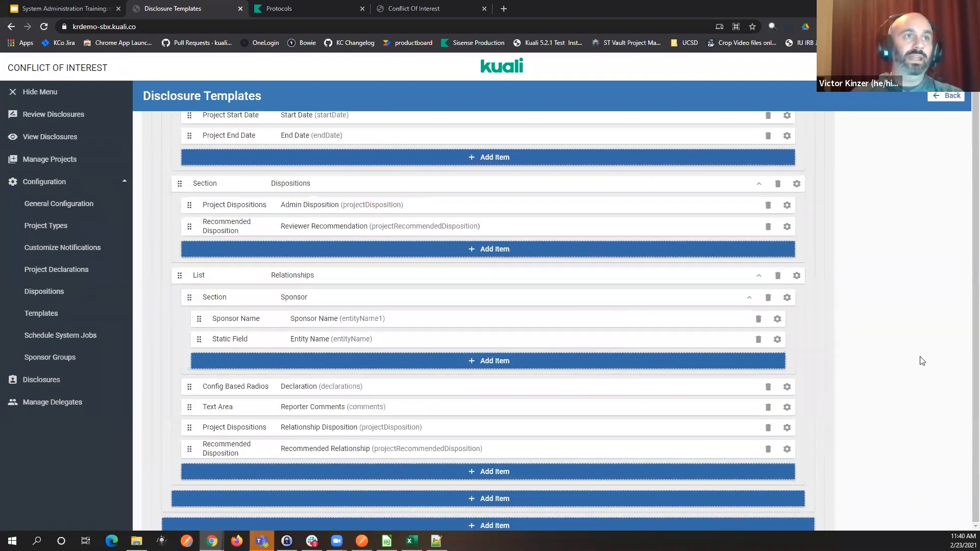
{"action": "scroll", "coordinate": [923, 361], "scroll_direction": "up", "scroll_amount": 20}
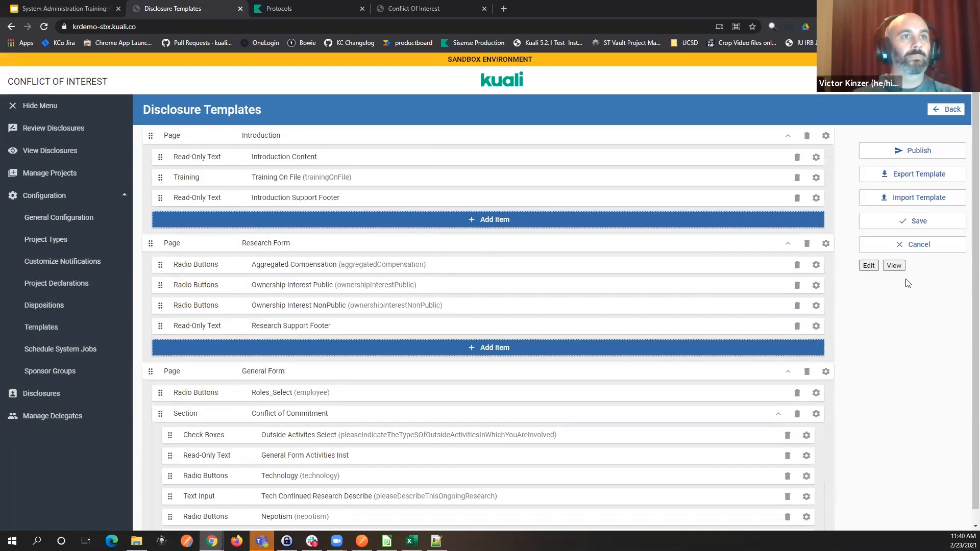
{"action": "left_click", "coordinate": [894, 265]}
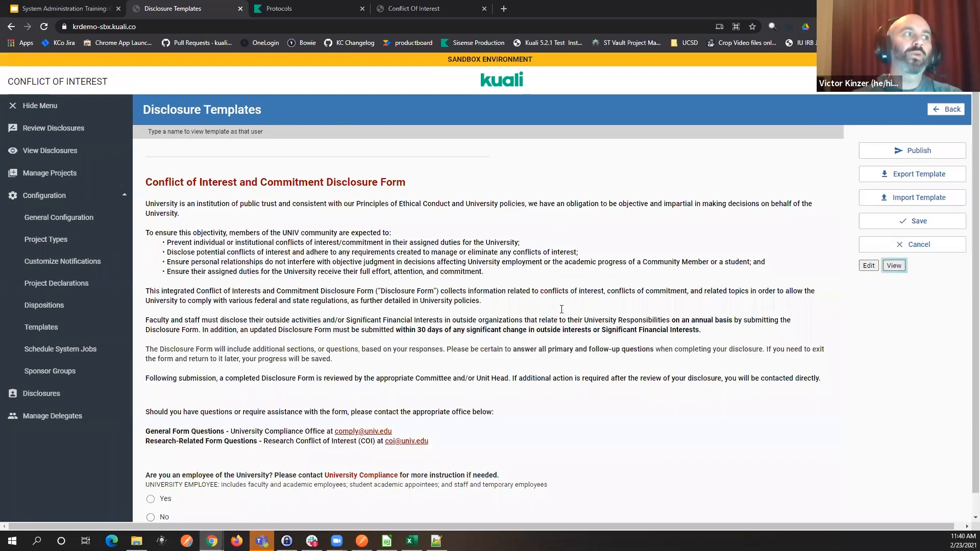
{"action": "scroll", "coordinate": [562, 309], "scroll_direction": "down", "scroll_amount": 3}
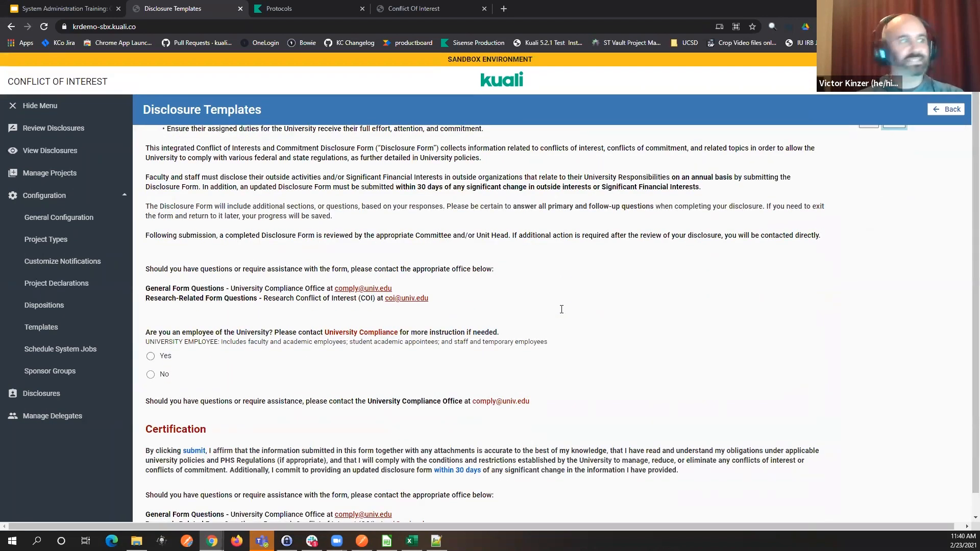
{"action": "scroll", "coordinate": [558, 307], "scroll_direction": "up", "scroll_amount": 3}
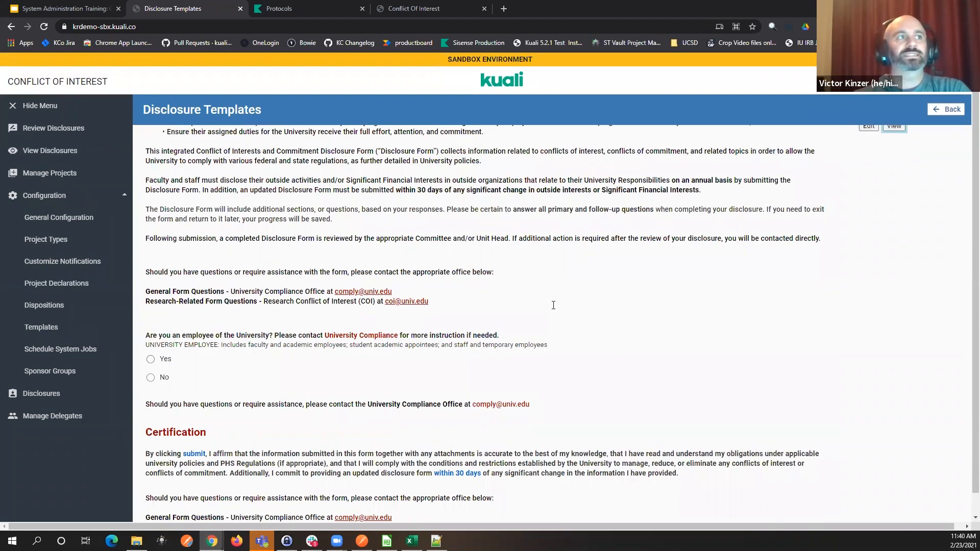
- Preview the disclosure template as a chosen user and check which questions appear in the form
{"action": "left_click", "coordinate": [291, 148]}
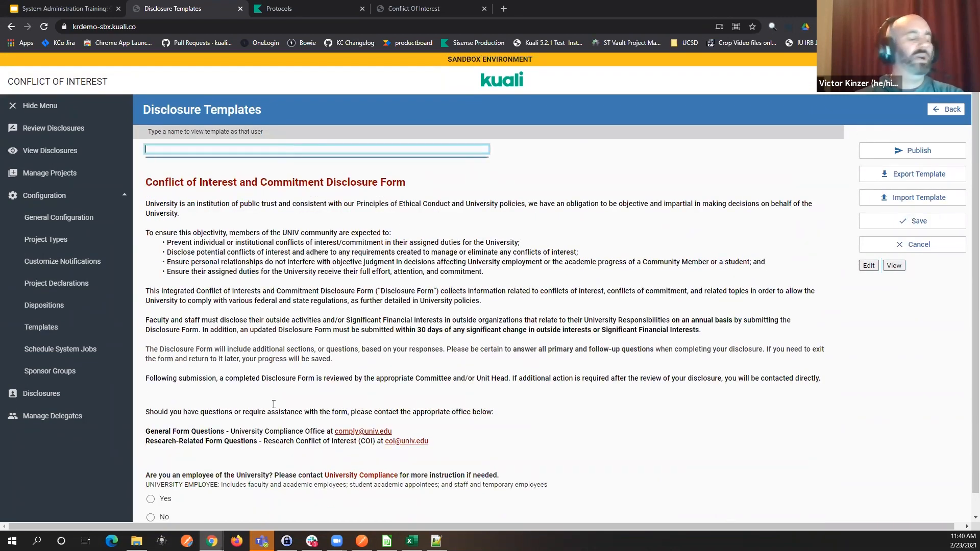
{"action": "mouse_move", "coordinate": [261, 541]}
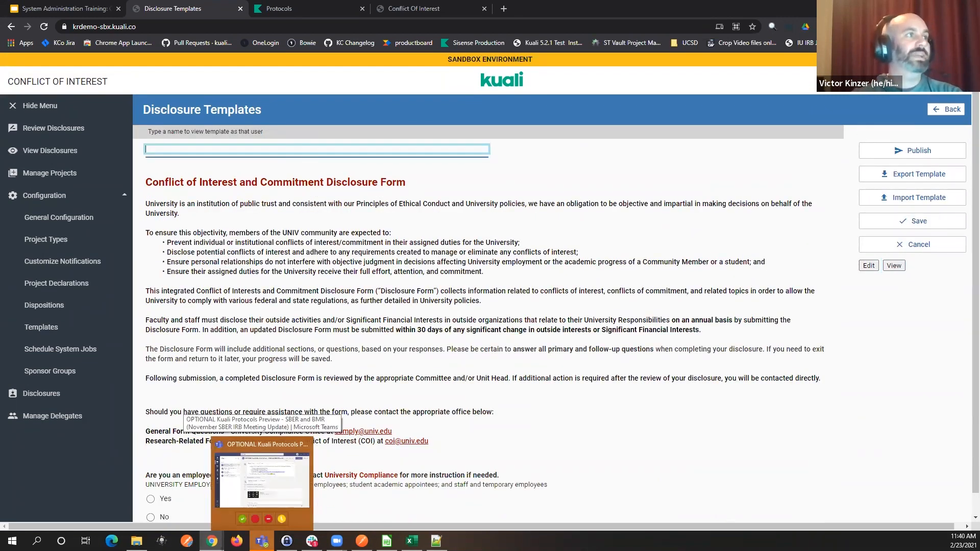
{"action": "type", "text": "ralston"}
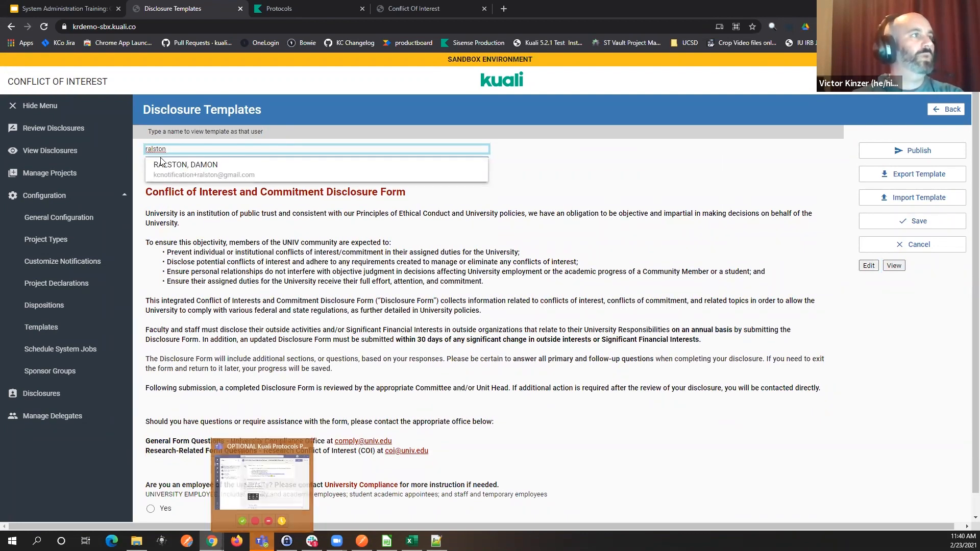
{"action": "left_click", "coordinate": [183, 172]}
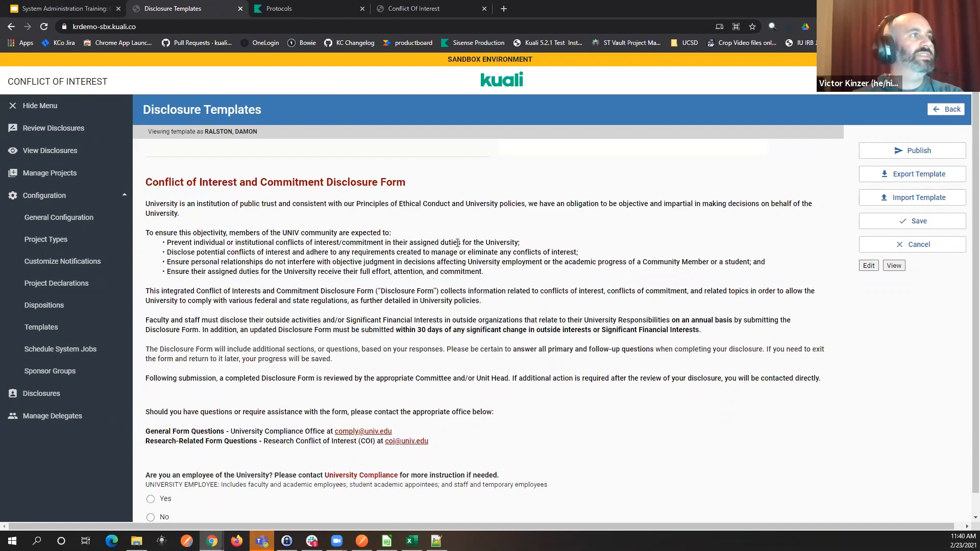
{"action": "scroll", "coordinate": [459, 243], "scroll_direction": "down", "scroll_amount": 3}
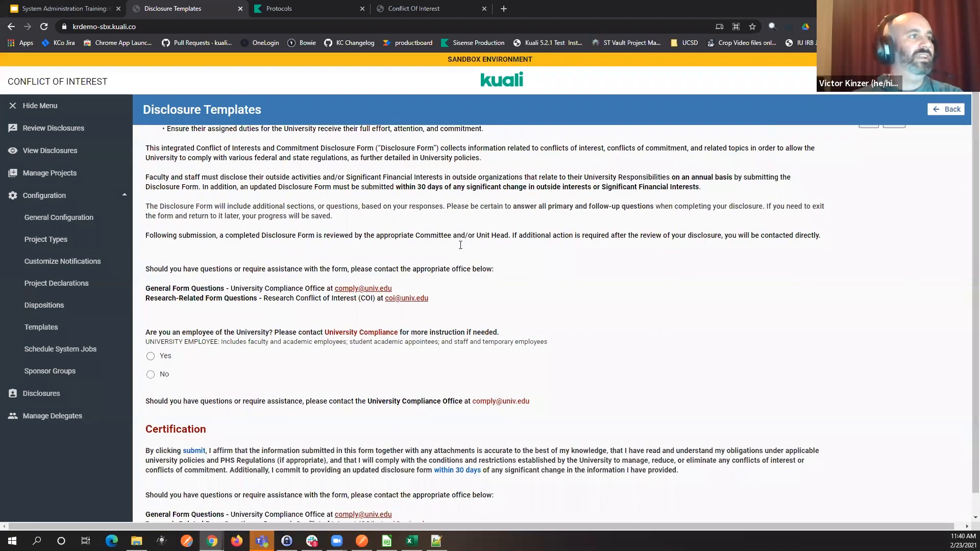
{"action": "scroll", "coordinate": [460, 246], "scroll_direction": "up", "scroll_amount": 3}
{"action": "scroll", "coordinate": [444, 261], "scroll_direction": "down", "scroll_amount": 3}
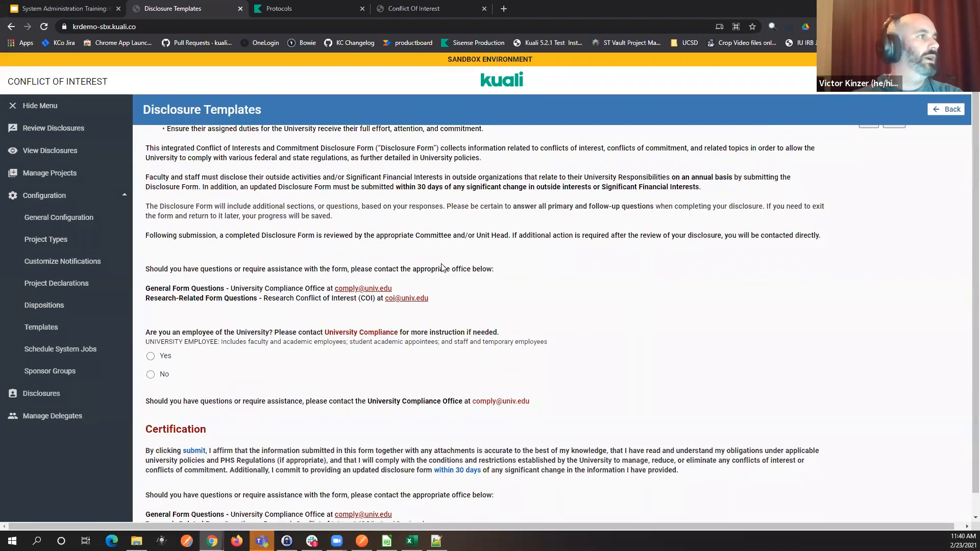
{"action": "scroll", "coordinate": [459, 255], "scroll_direction": "up", "scroll_amount": 5}
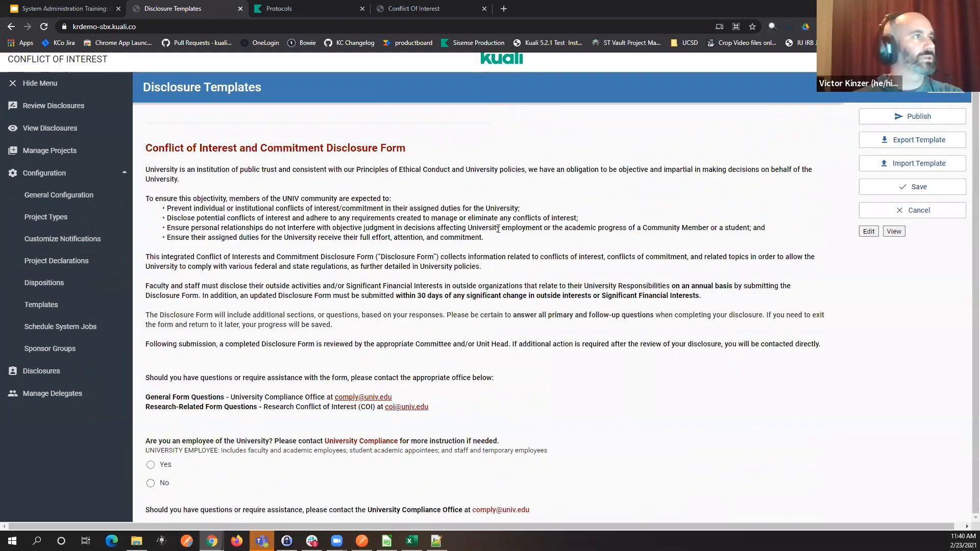
- Switch the template preview to a different user and examine the form through the Certification section
{"action": "left_click", "coordinate": [191, 149]}
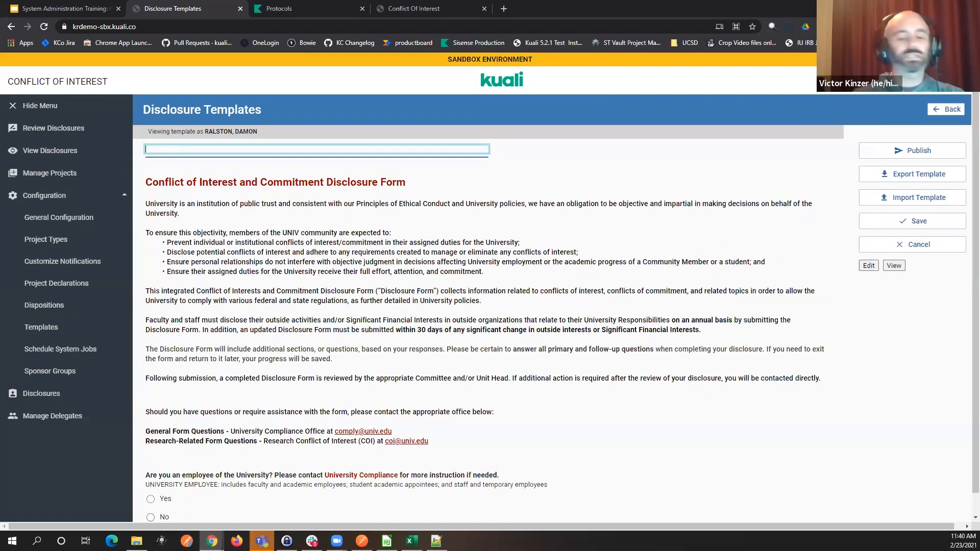
{"action": "type", "text": "chew"}
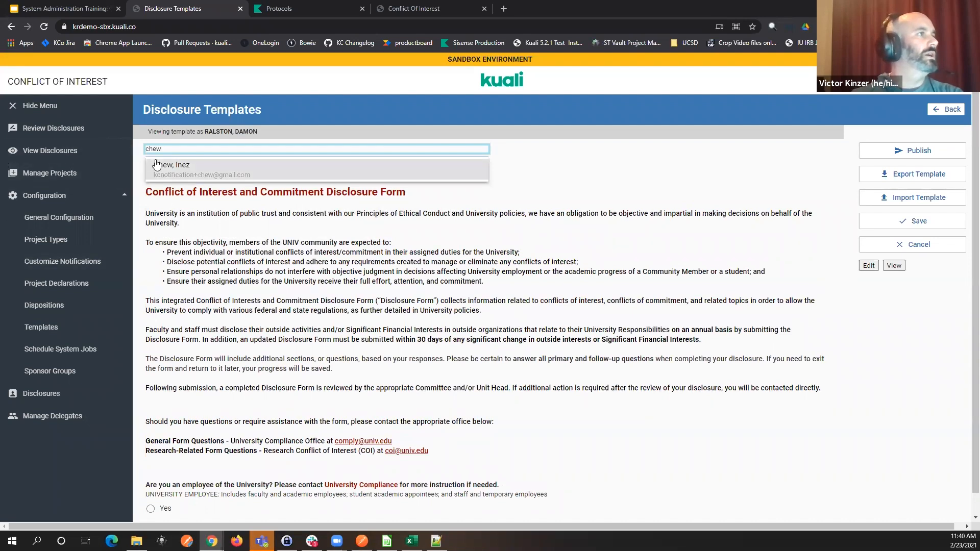
{"action": "left_click", "coordinate": [166, 175]}
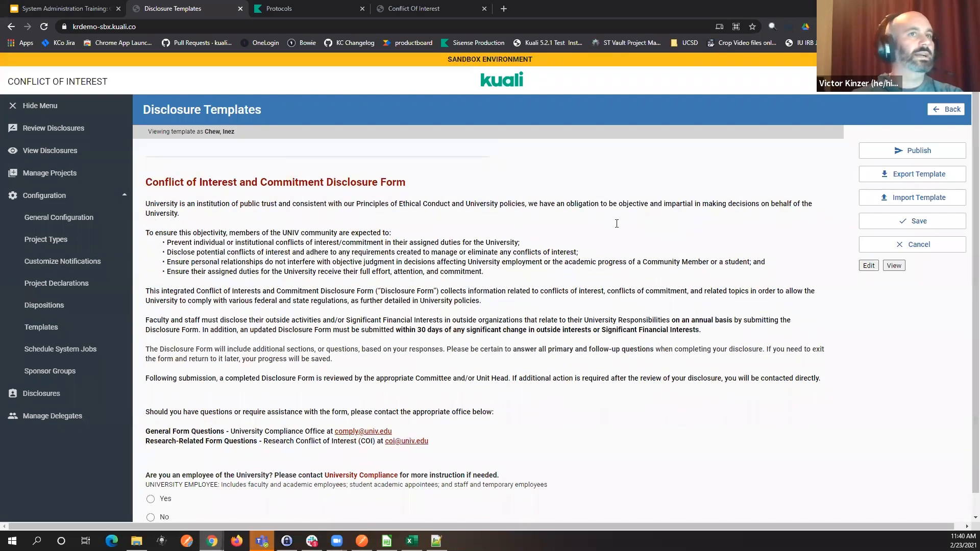
{"action": "scroll", "coordinate": [617, 223], "scroll_direction": "down", "scroll_amount": 3}
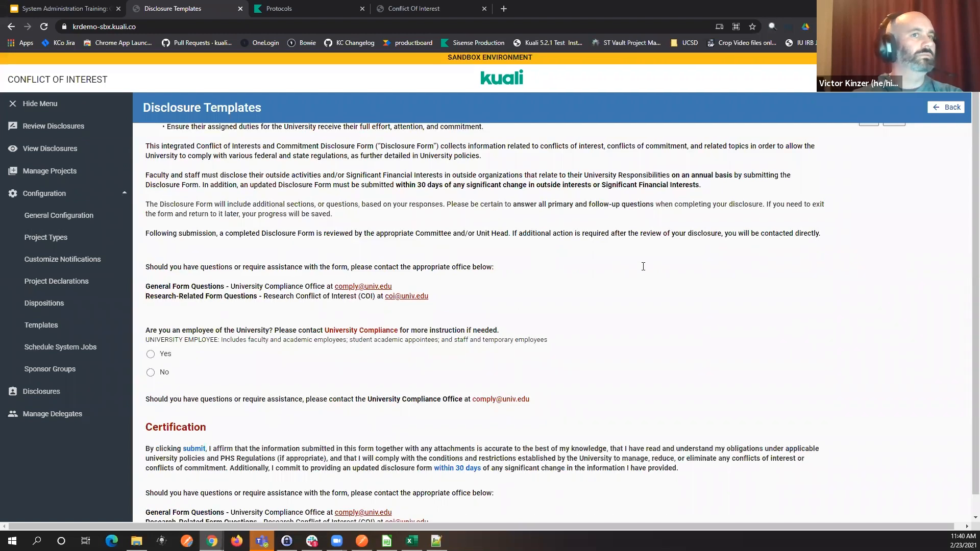
{"action": "scroll", "coordinate": [648, 271], "scroll_direction": "down", "scroll_amount": 1}
{"action": "scroll", "coordinate": [648, 271], "scroll_direction": "up", "scroll_amount": 4}
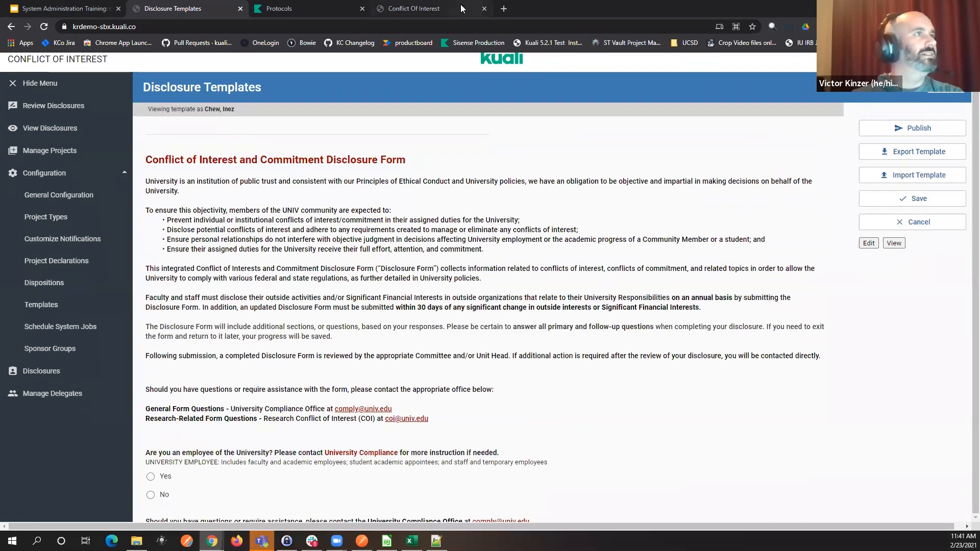
- In the other Conflict of Interest tab, open the most recently submitted disclosure under review and examine its answers and outside entity information
{"action": "left_click", "coordinate": [457, 6]}
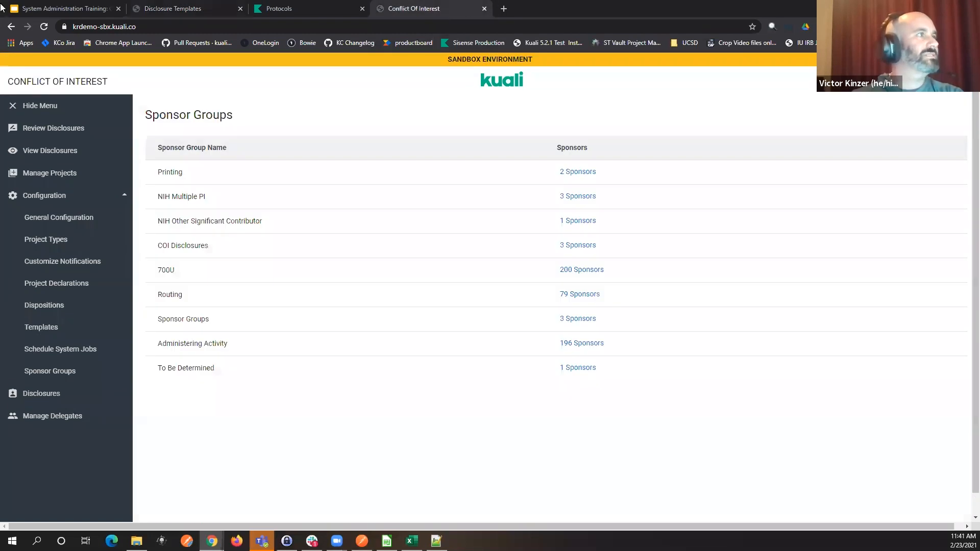
{"action": "left_click", "coordinate": [48, 137]}
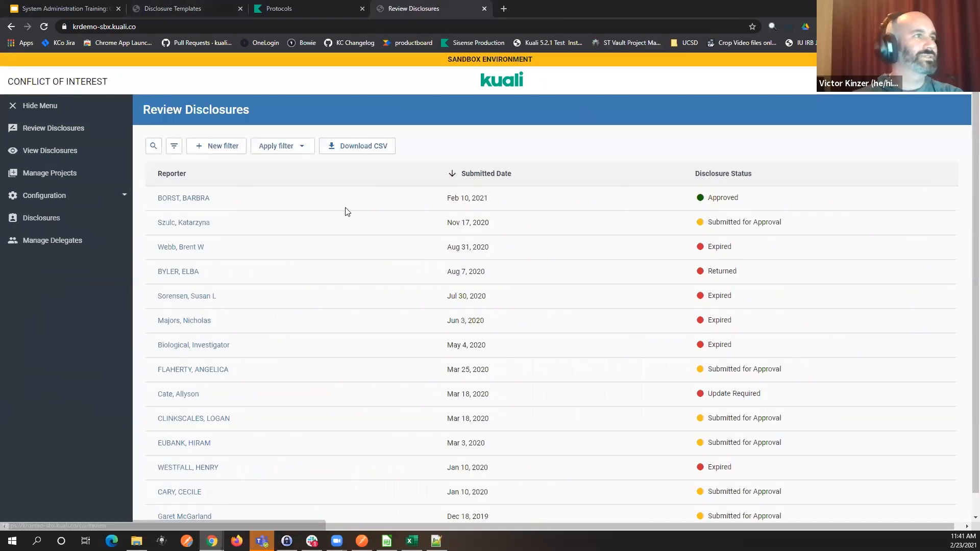
{"action": "left_click", "coordinate": [184, 203]}
{"action": "scroll", "coordinate": [509, 275], "scroll_direction": "down", "scroll_amount": 2}
{"action": "scroll", "coordinate": [509, 276], "scroll_direction": "down", "scroll_amount": 20}
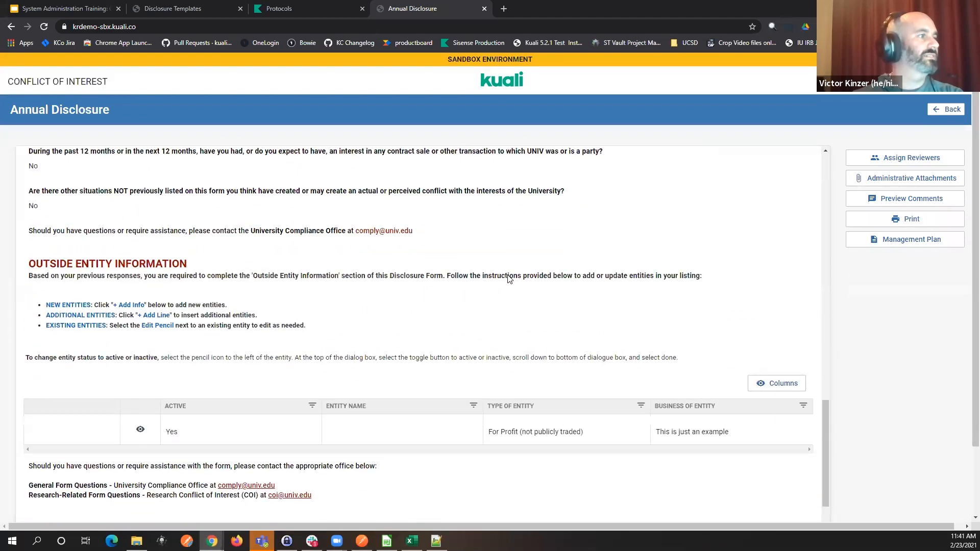
{"action": "scroll", "coordinate": [503, 278], "scroll_direction": "down", "scroll_amount": 7}
{"action": "scroll", "coordinate": [503, 278], "scroll_direction": "up", "scroll_amount": 10}
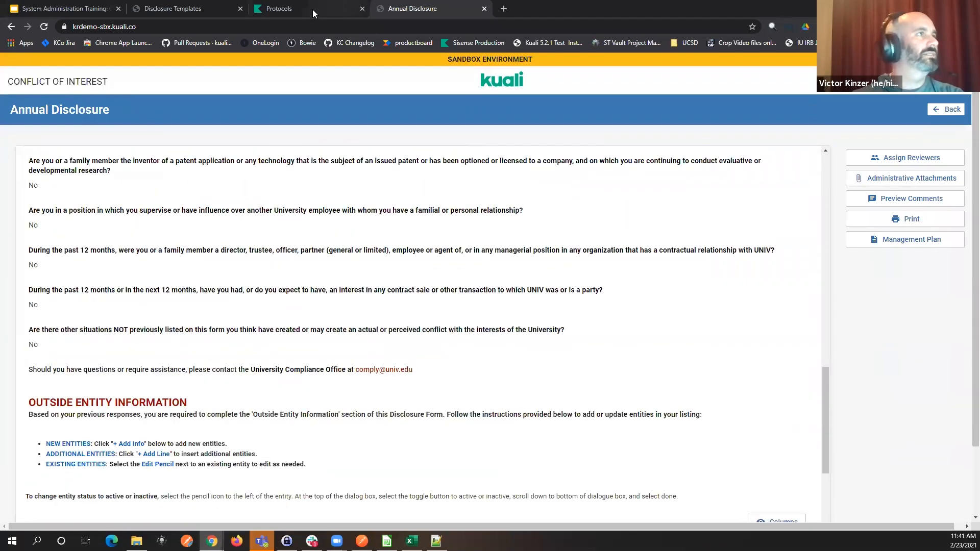
- Return to the disclosure template and preview it as the reporter of the approved disclosure
{"action": "left_click", "coordinate": [172, 9]}
{"action": "left_click", "coordinate": [203, 151]}
{"action": "type", "text": "borst"}
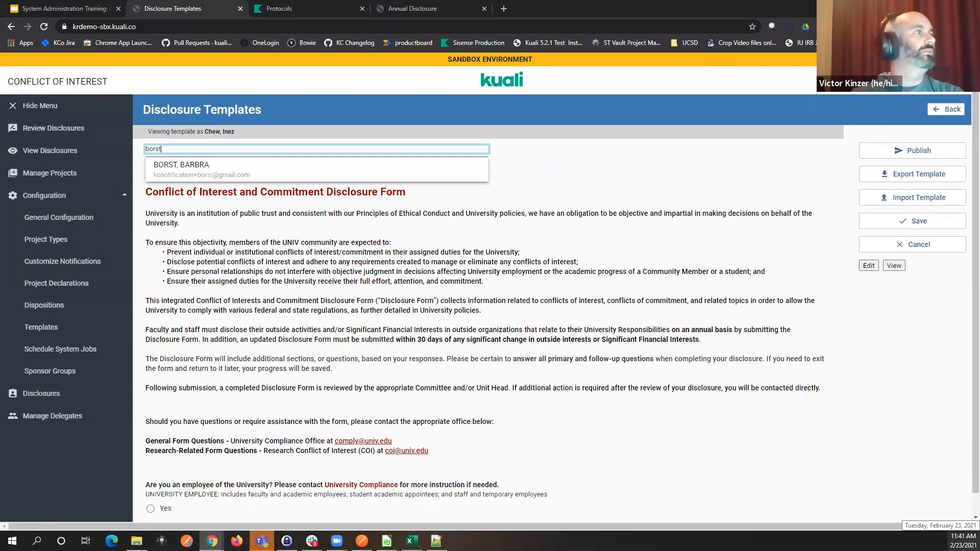
{"action": "left_click", "coordinate": [196, 167]}
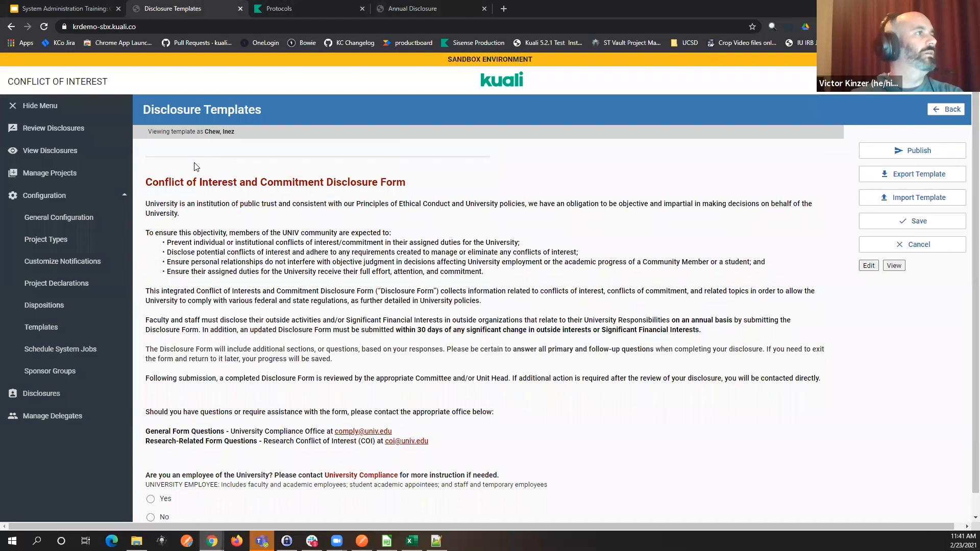
{"action": "scroll", "coordinate": [534, 271], "scroll_direction": "down", "scroll_amount": 3}
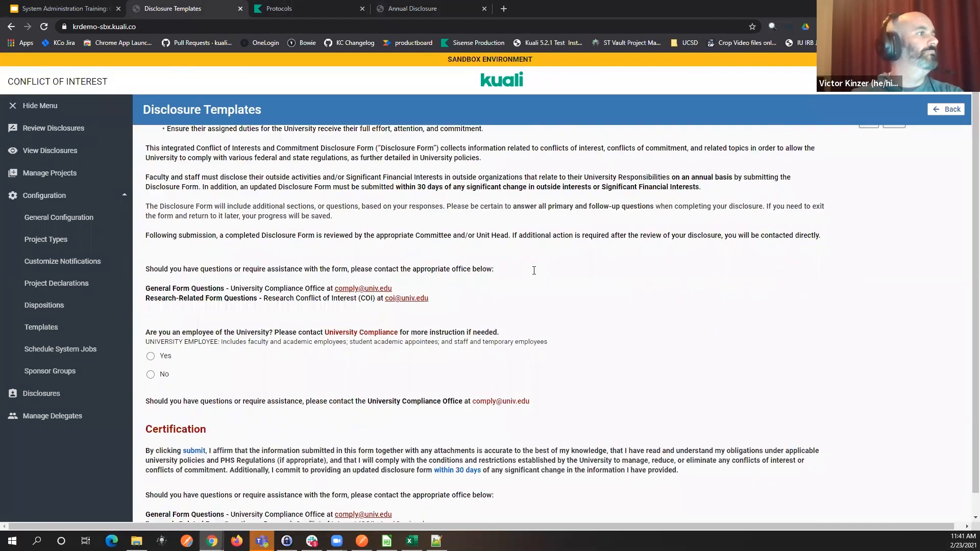
{"action": "scroll", "coordinate": [534, 271], "scroll_direction": "up", "scroll_amount": 3}
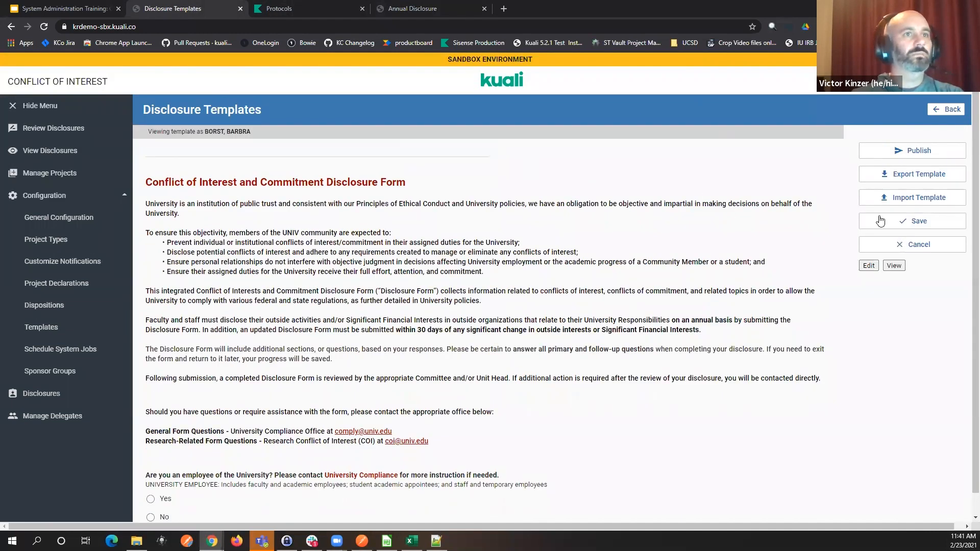
- Save the template, reload the page and preview it again as the same reporter
{"action": "left_click", "coordinate": [909, 222]}
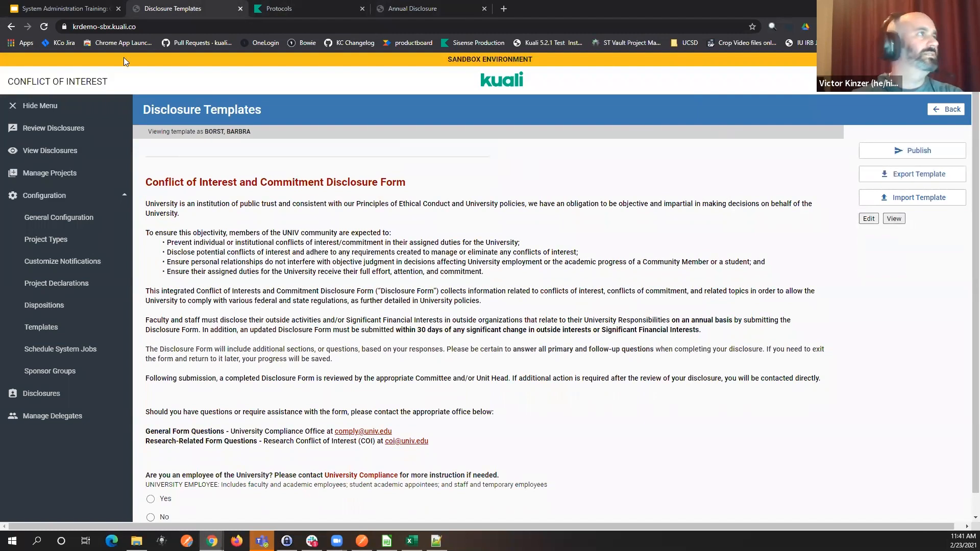
{"action": "left_click", "coordinate": [44, 27]}
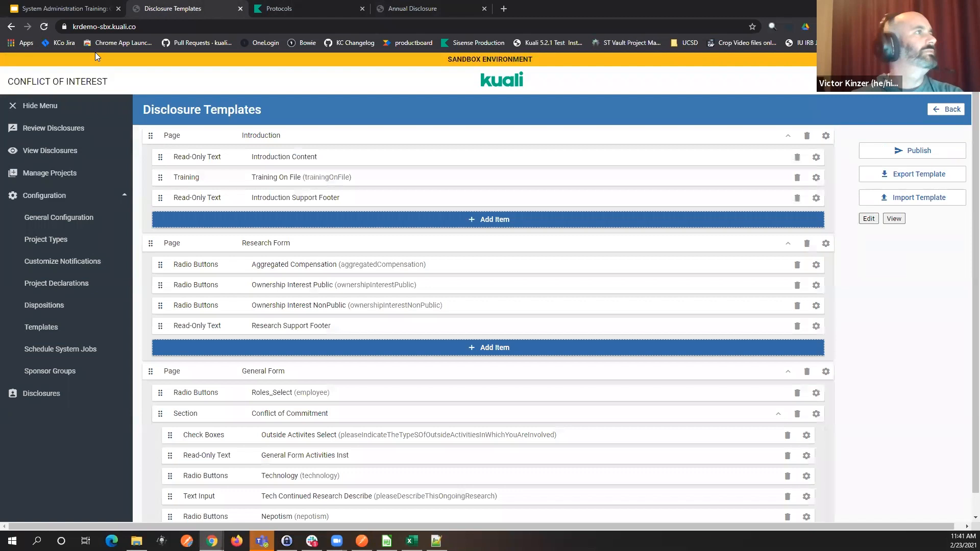
{"action": "left_click", "coordinate": [897, 219]}
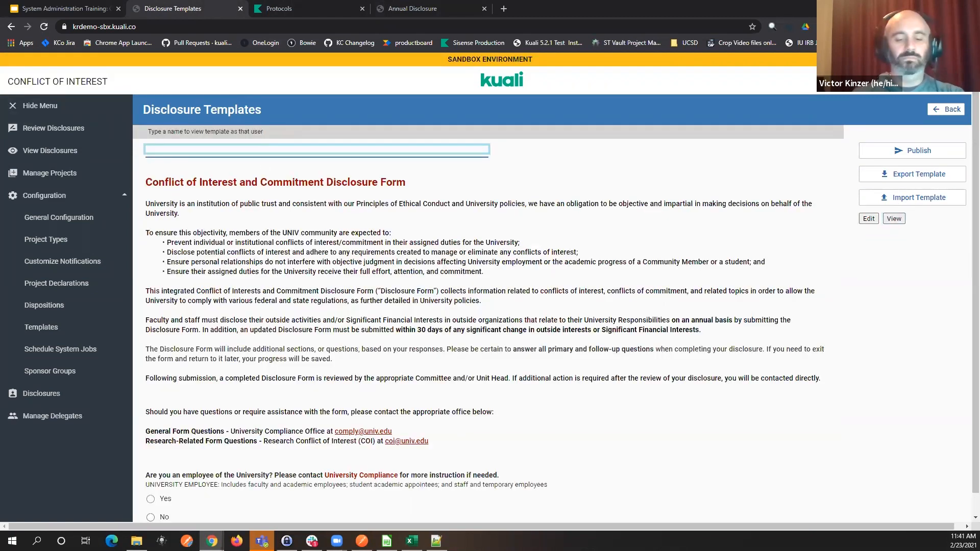
{"action": "type", "text": "bor"}
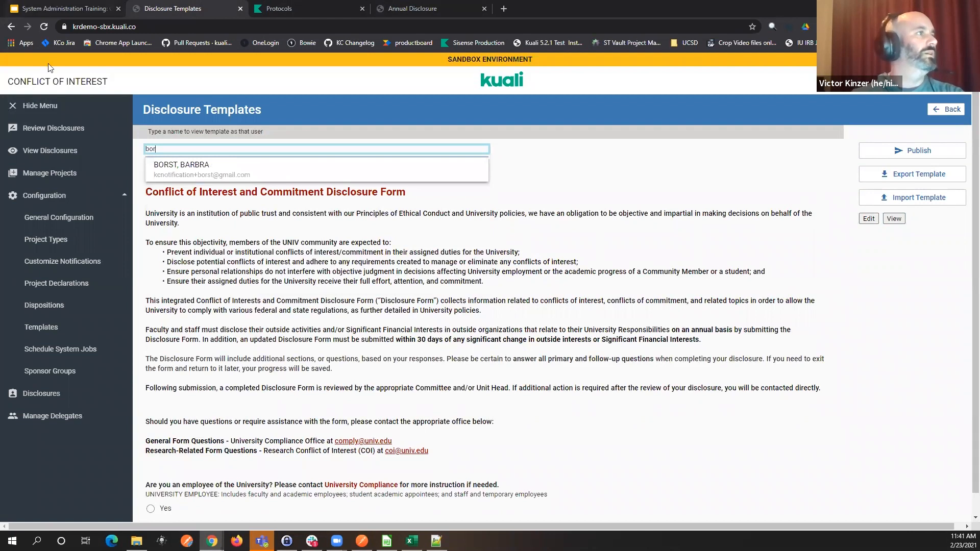
{"action": "left_click", "coordinate": [215, 169]}
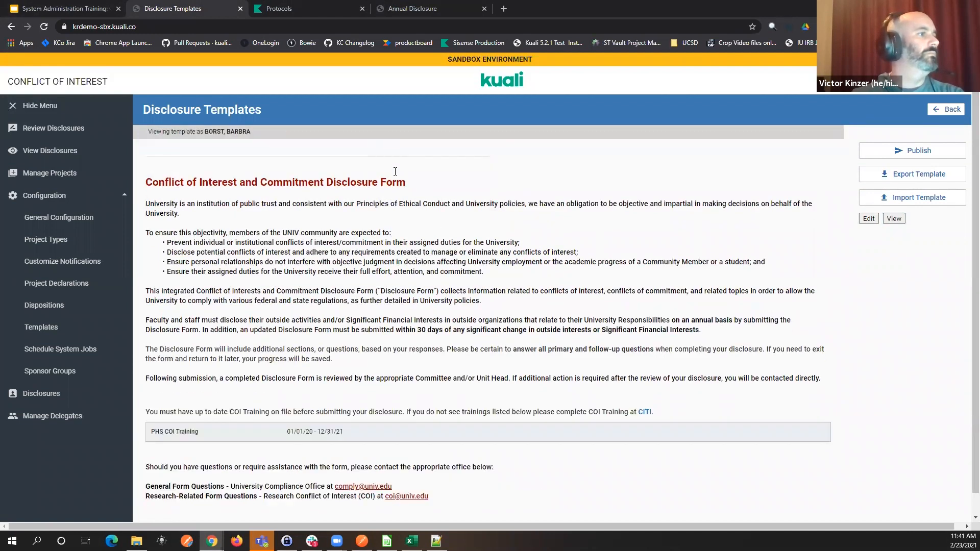
- Examine the previewed form's project list, including the sponsor of the ovarian cancer imaging project, and check for the My Recurring Dataset list
{"action": "scroll", "coordinate": [679, 248], "scroll_direction": "down", "scroll_amount": 10}
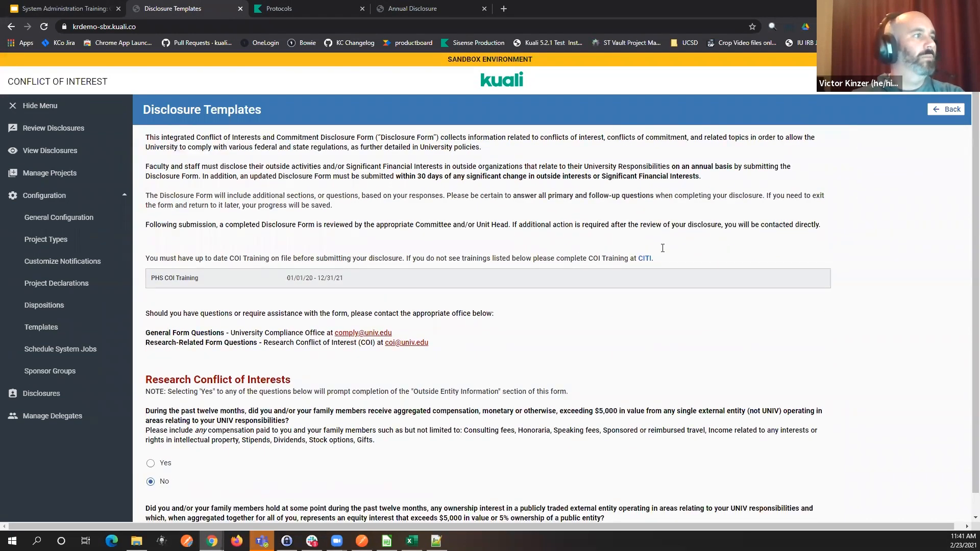
{"action": "scroll", "coordinate": [662, 247], "scroll_direction": "down", "scroll_amount": 15}
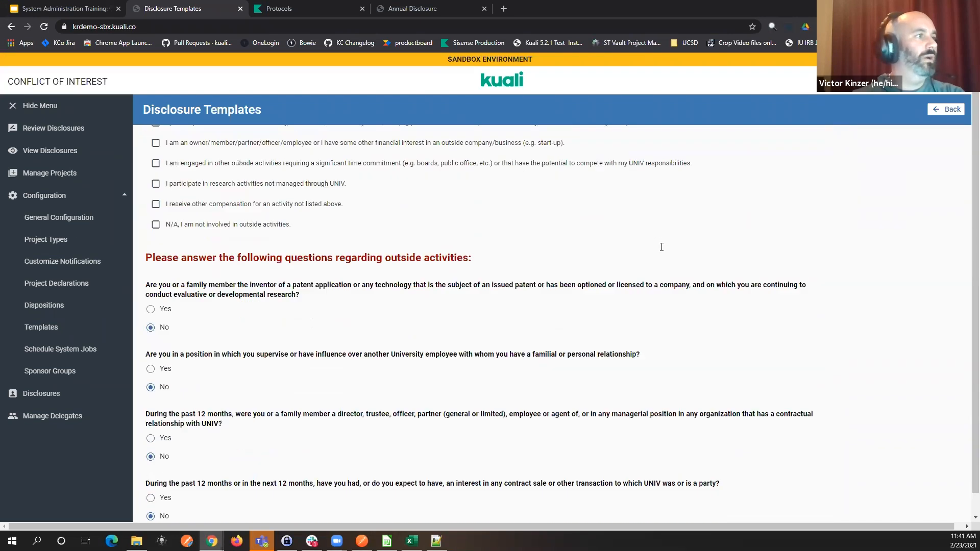
{"action": "scroll", "coordinate": [669, 247], "scroll_direction": "down", "scroll_amount": 5}
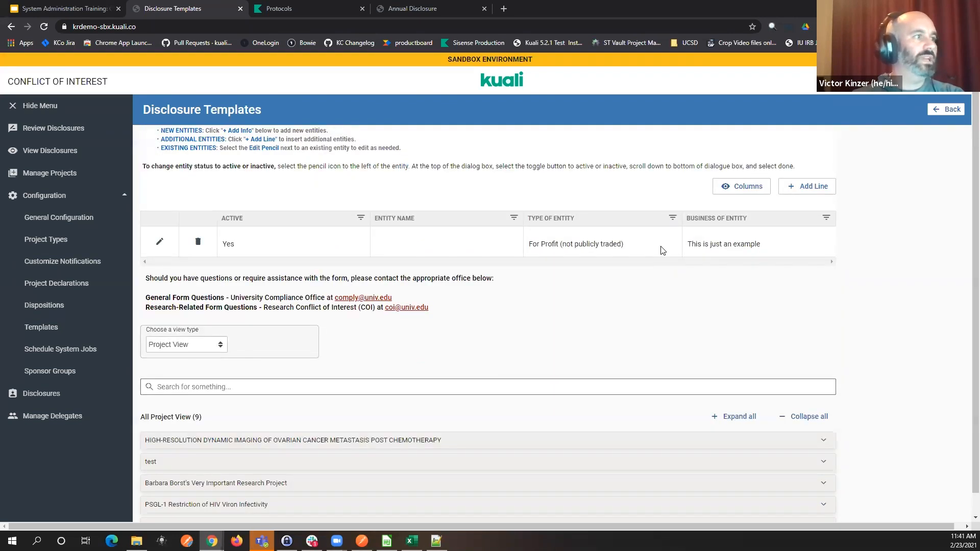
{"action": "scroll", "coordinate": [847, 293], "scroll_direction": "down", "scroll_amount": 5}
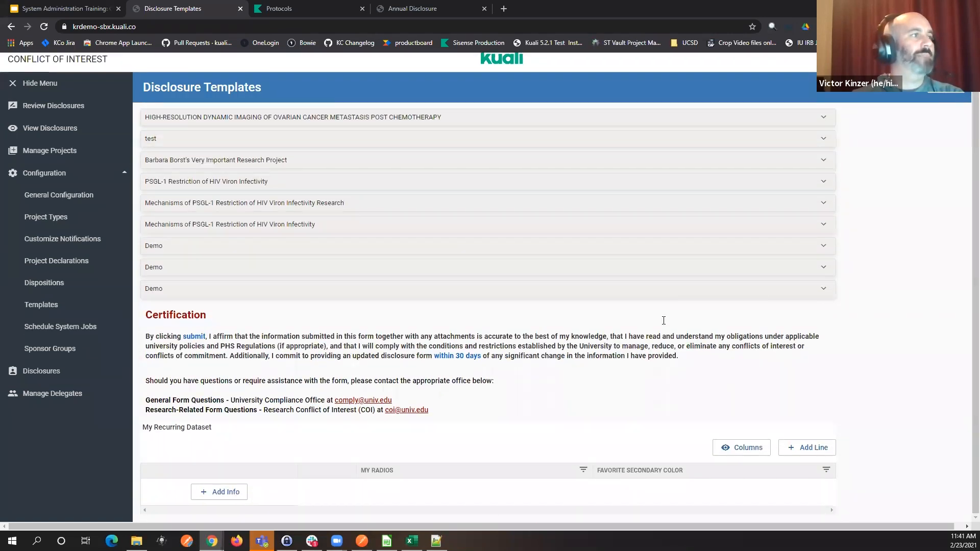
{"action": "scroll", "coordinate": [682, 306], "scroll_direction": "up", "scroll_amount": 3}
{"action": "left_click", "coordinate": [824, 271]}
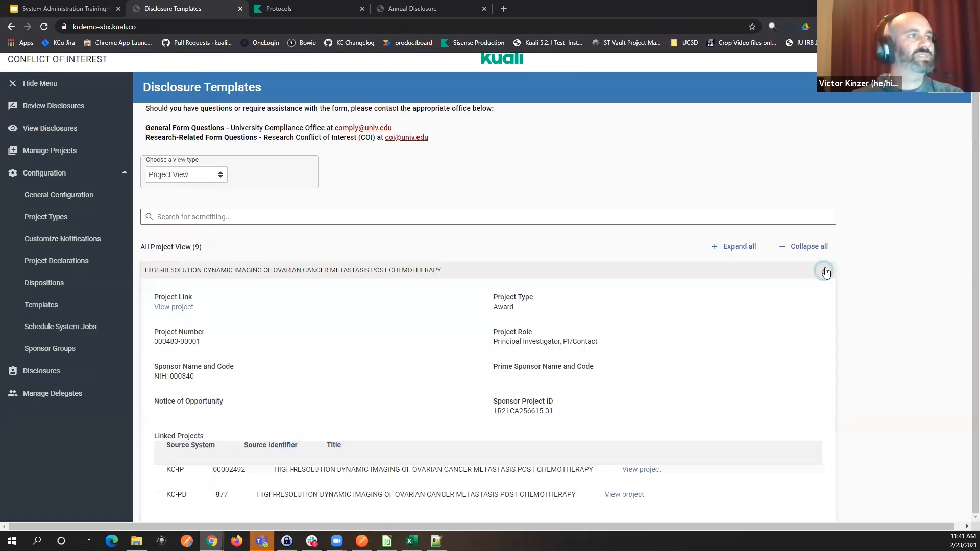
{"action": "scroll", "coordinate": [696, 271], "scroll_direction": "down", "scroll_amount": 2}
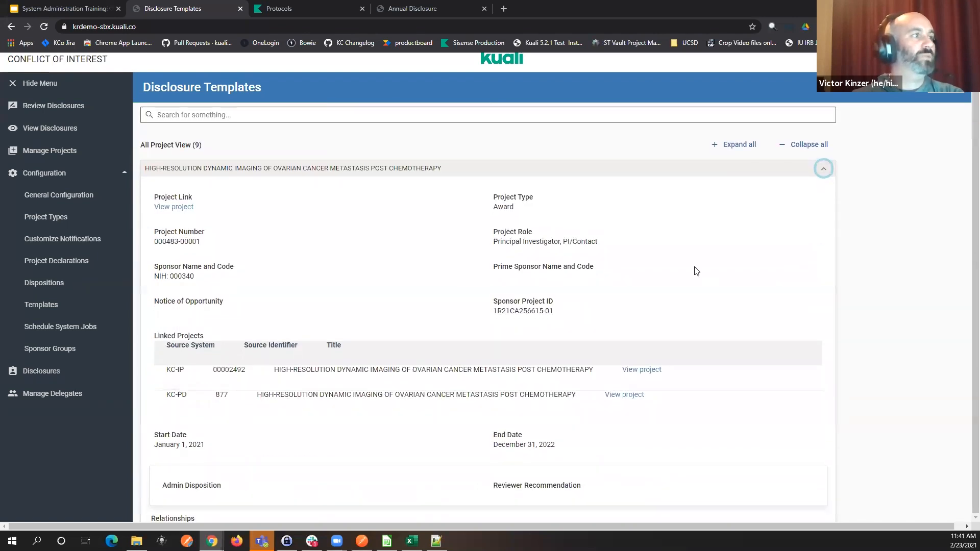
{"action": "left_click", "coordinate": [825, 169]}
{"action": "scroll", "coordinate": [566, 420], "scroll_direction": "down", "scroll_amount": 1}
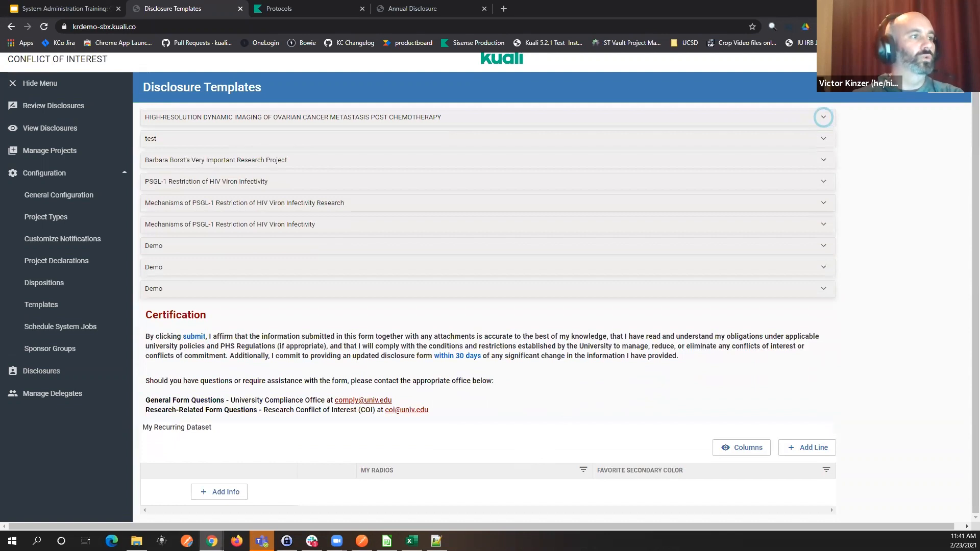
- Open a new entry in the My Recurring Dataset list to view its fields and close it again
{"action": "left_click", "coordinate": [234, 494]}
{"action": "left_click", "coordinate": [605, 112]}
{"action": "scroll", "coordinate": [370, 343], "scroll_direction": "up", "scroll_amount": 1}
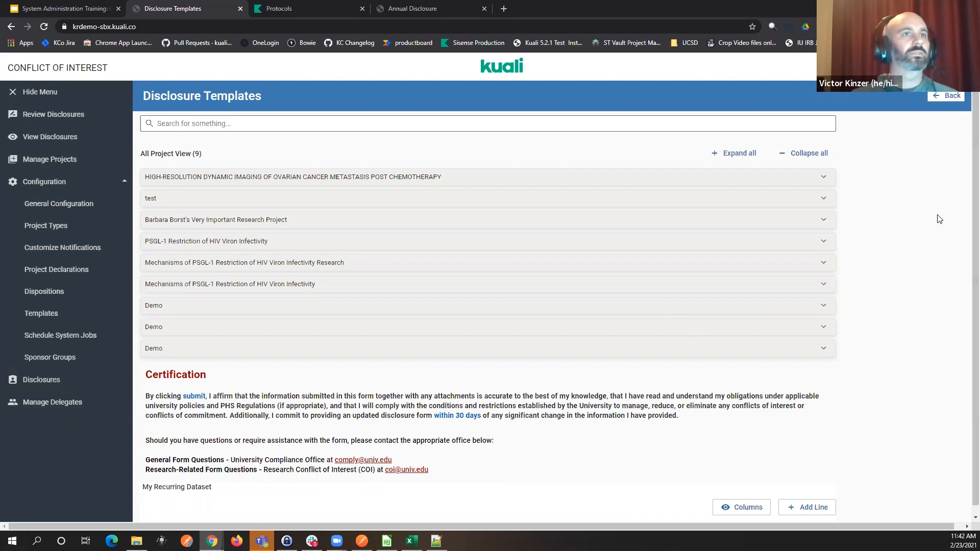
- Leave the form preview and return the disclosure template to edit mode
{"action": "scroll", "coordinate": [942, 221], "scroll_direction": "up", "scroll_amount": 20}
{"action": "scroll", "coordinate": [918, 230], "scroll_direction": "up", "scroll_amount": 10}
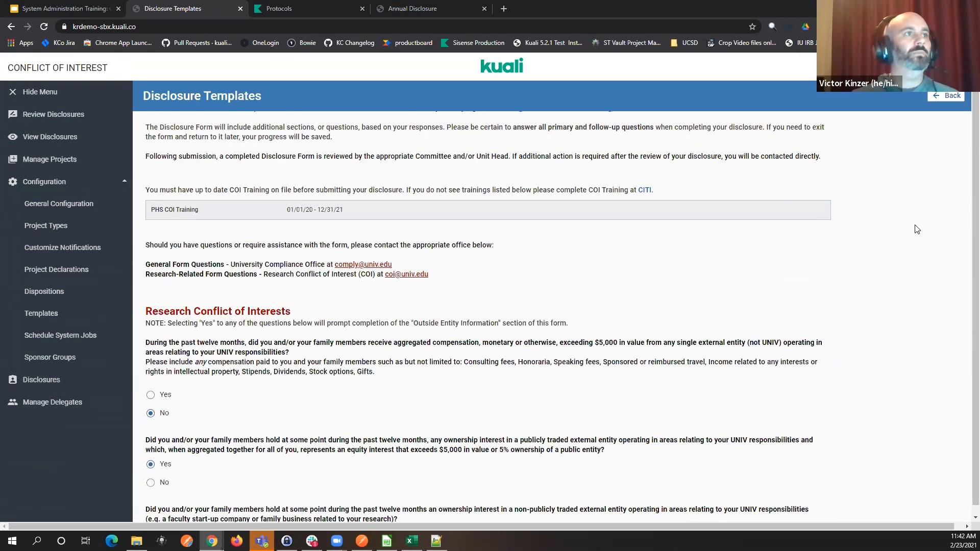
{"action": "left_click", "coordinate": [871, 209]}
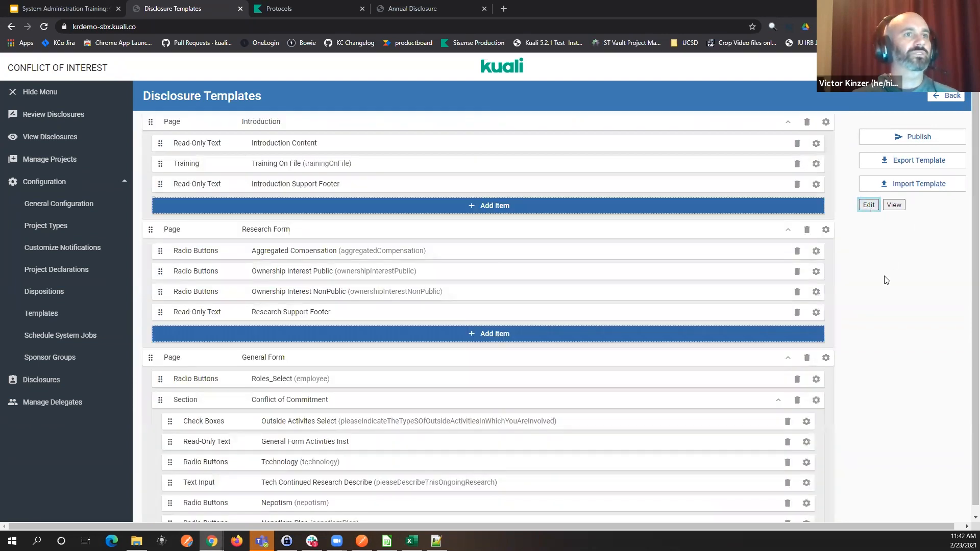
- Add a Project Declarations element labelled "My Declarations Example" below the My Recurring Dataset list on the Training Page
{"action": "scroll", "coordinate": [886, 282], "scroll_direction": "down", "scroll_amount": 4}
{"action": "scroll", "coordinate": [889, 287], "scroll_direction": "down", "scroll_amount": 20}
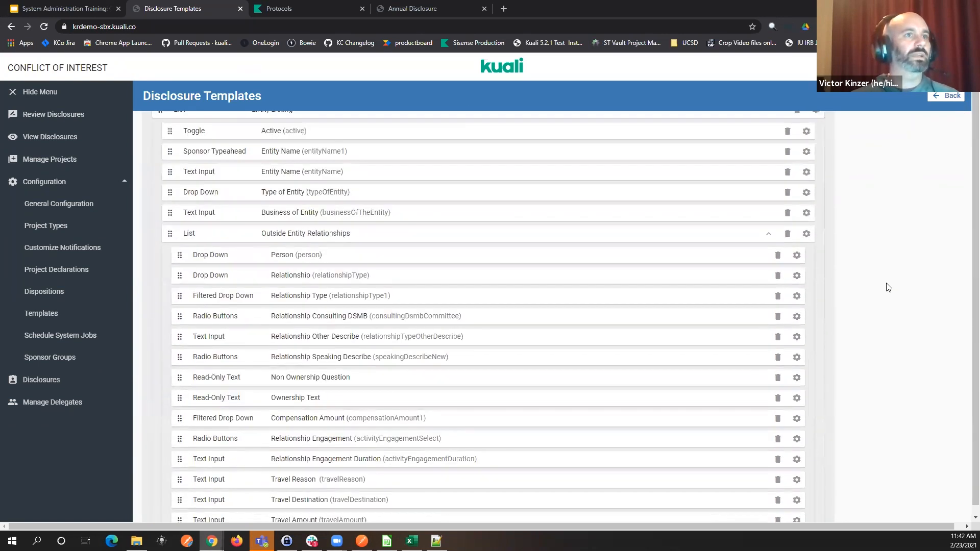
{"action": "scroll", "coordinate": [888, 289], "scroll_direction": "down", "scroll_amount": 15}
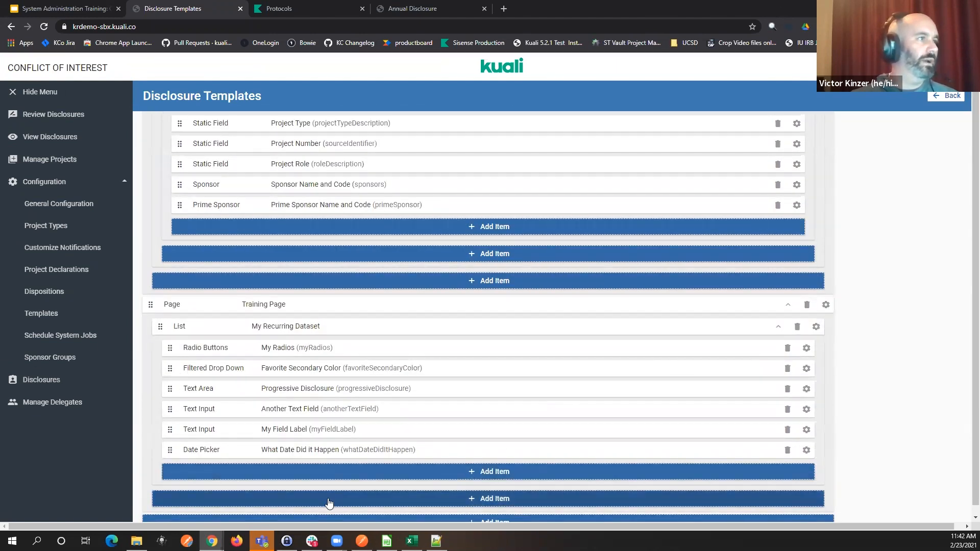
{"action": "left_click", "coordinate": [329, 503]}
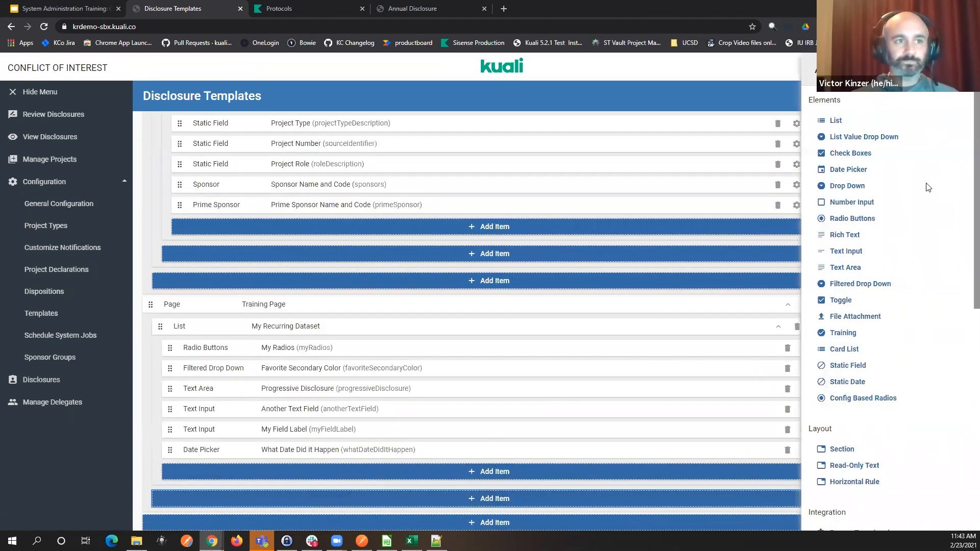
{"action": "scroll", "coordinate": [927, 186], "scroll_direction": "down", "scroll_amount": 4}
{"action": "scroll", "coordinate": [921, 190], "scroll_direction": "down", "scroll_amount": 4}
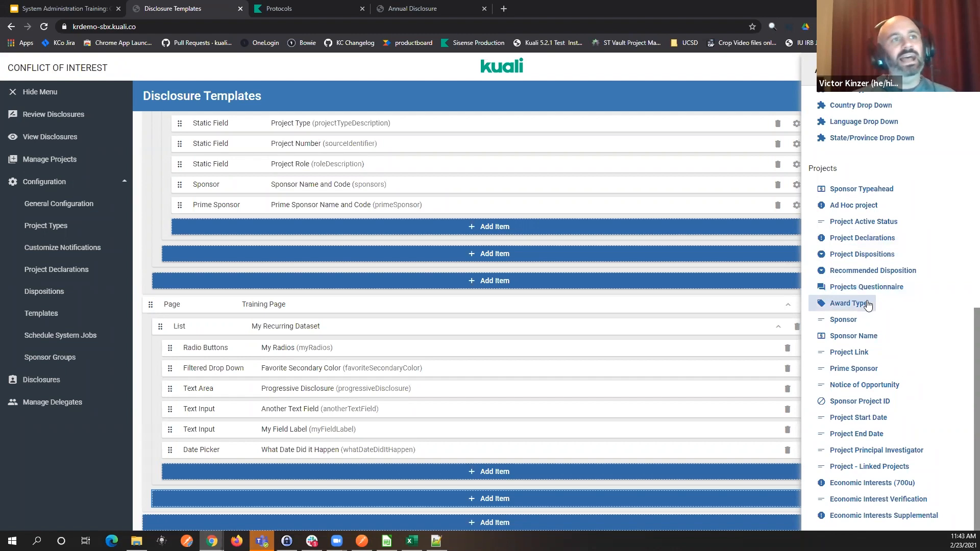
{"action": "left_click", "coordinate": [874, 243]}
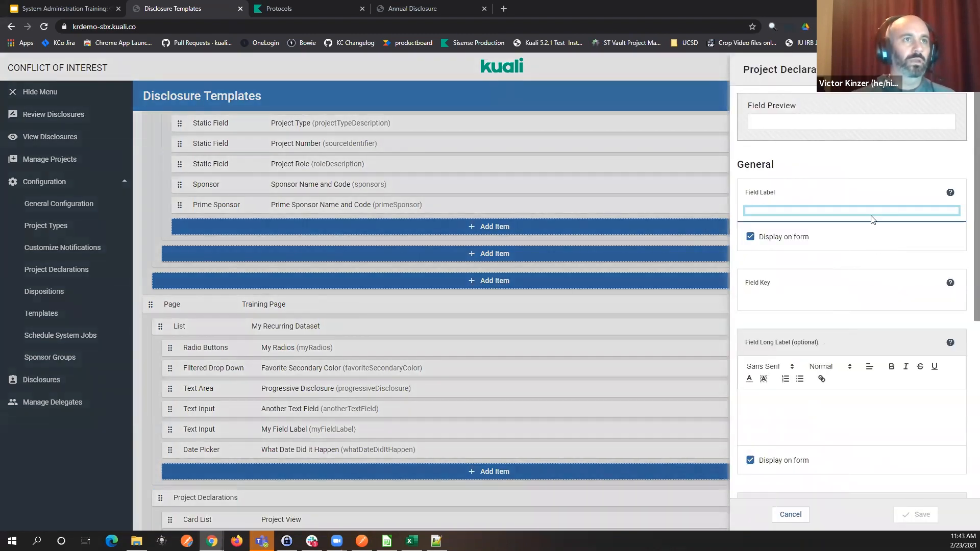
{"action": "type", "text": "My Dec"}
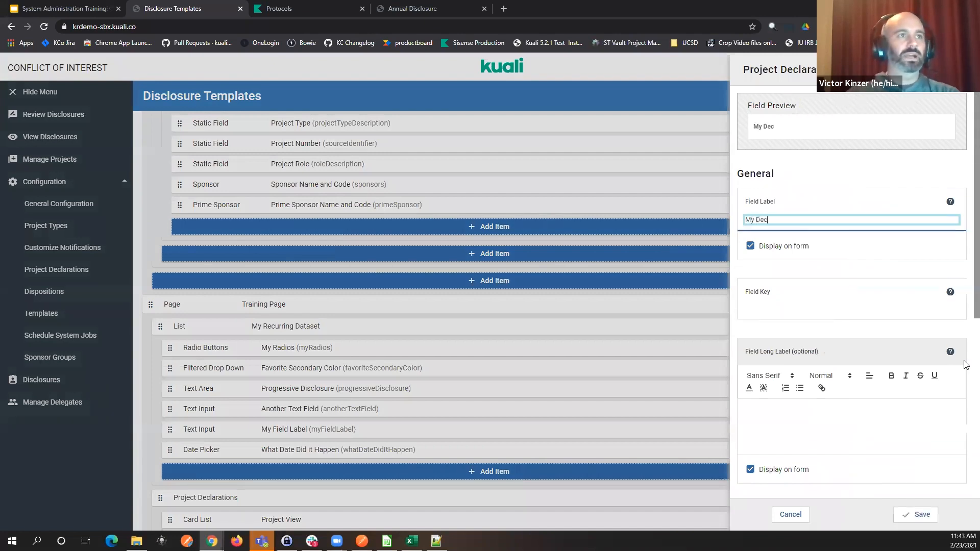
{"action": "type", "text": "larations Example"}
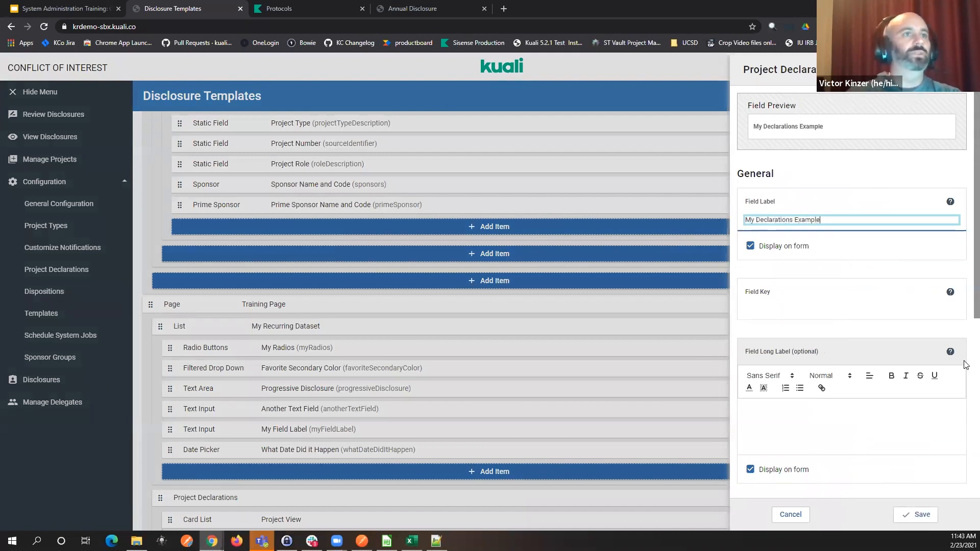
{"action": "left_click", "coordinate": [921, 516]}
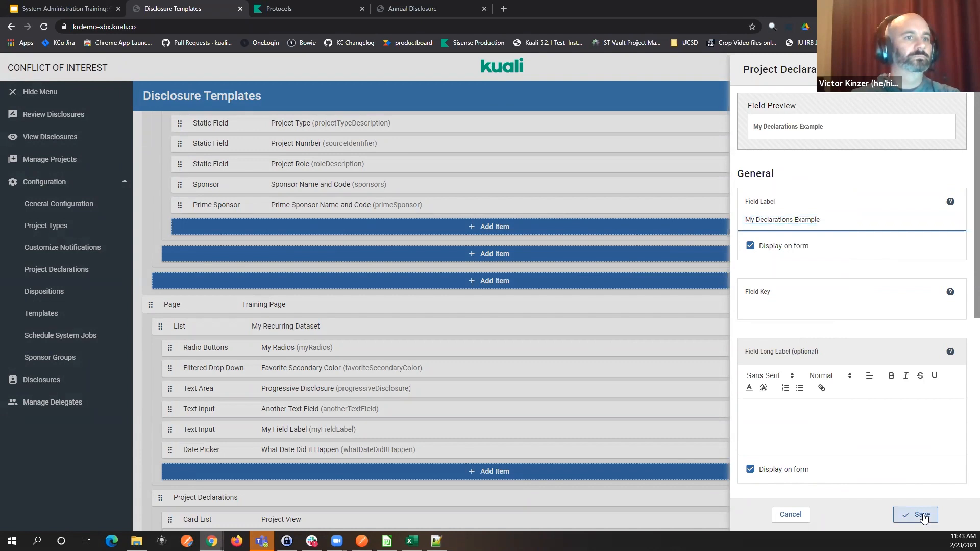
- Try to add a Project Link field with the key shortUrl to the Project View card list of My Declarations Example
{"action": "scroll", "coordinate": [639, 412], "scroll_direction": "down", "scroll_amount": 7}
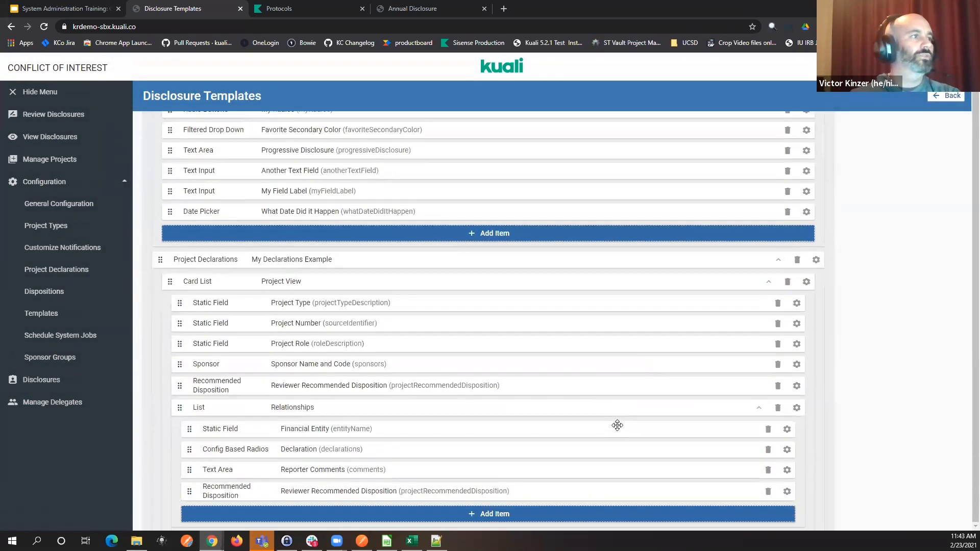
{"action": "scroll", "coordinate": [600, 439], "scroll_direction": "down", "scroll_amount": 3}
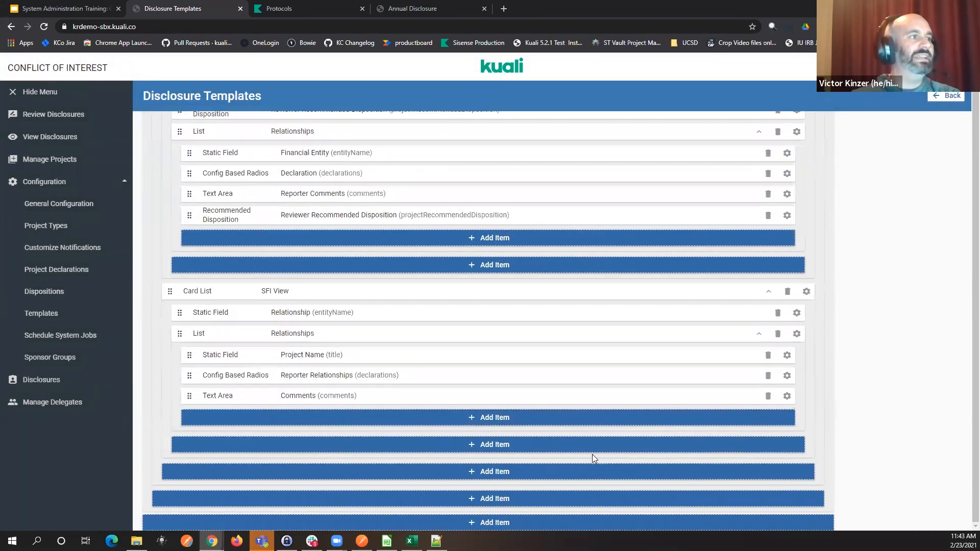
{"action": "scroll", "coordinate": [592, 455], "scroll_direction": "up", "scroll_amount": 4}
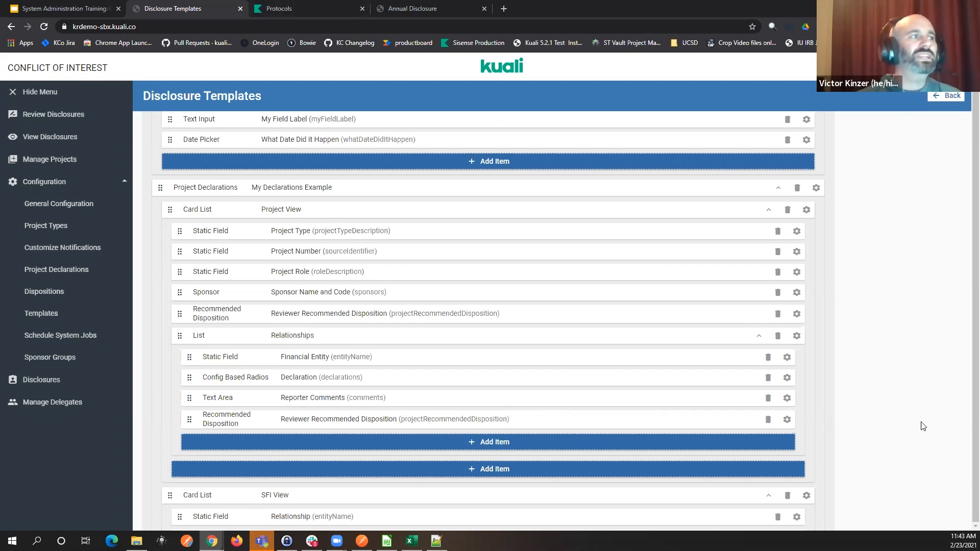
{"action": "left_click", "coordinate": [253, 470]}
{"action": "scroll", "coordinate": [908, 296], "scroll_direction": "down", "scroll_amount": 9}
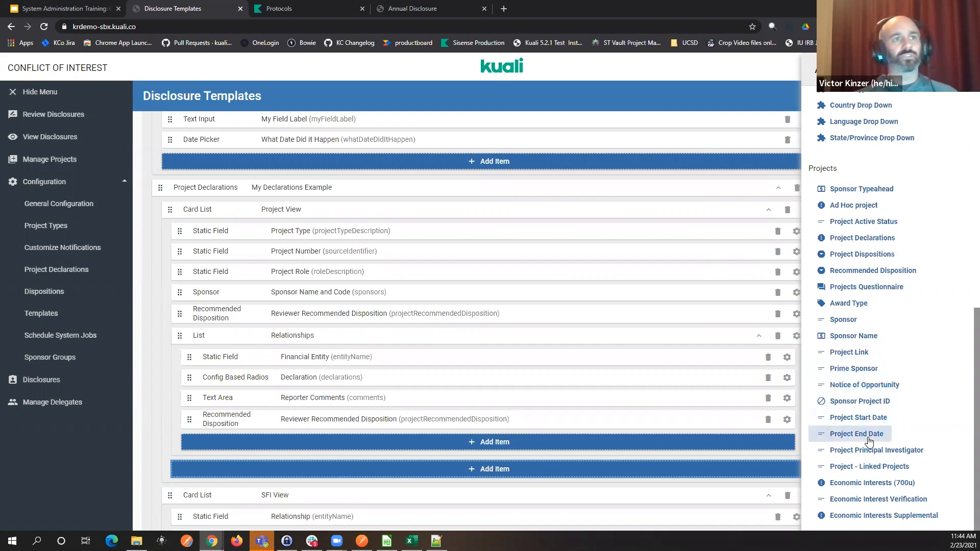
{"action": "left_click", "coordinate": [846, 351]}
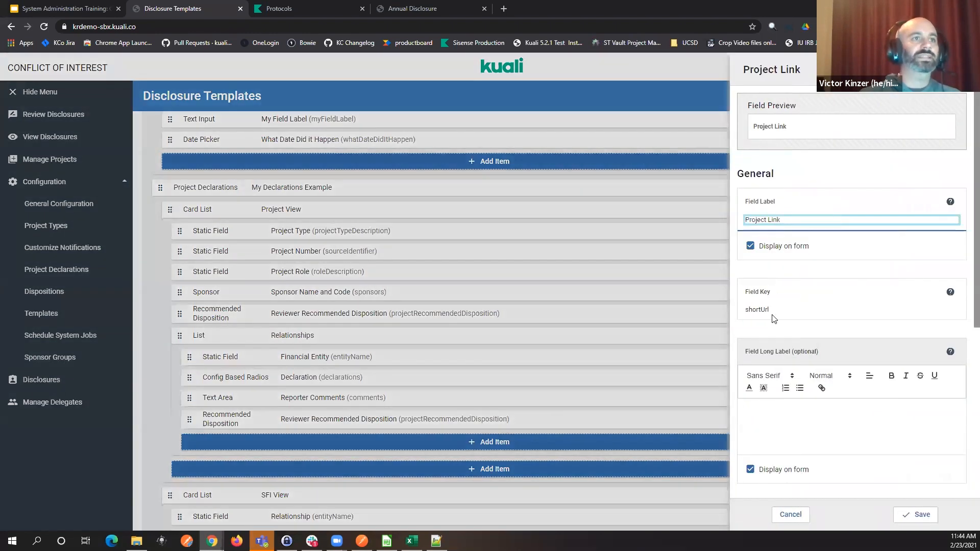
{"action": "left_click_drag", "start_coordinate": [776, 313], "coordinate": [745, 313]}
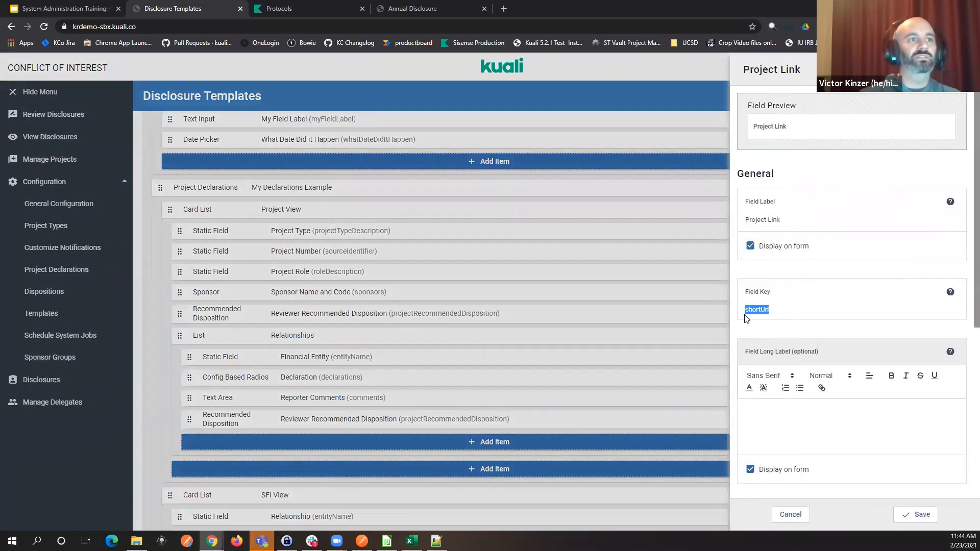
{"action": "left_click", "coordinate": [819, 311]}
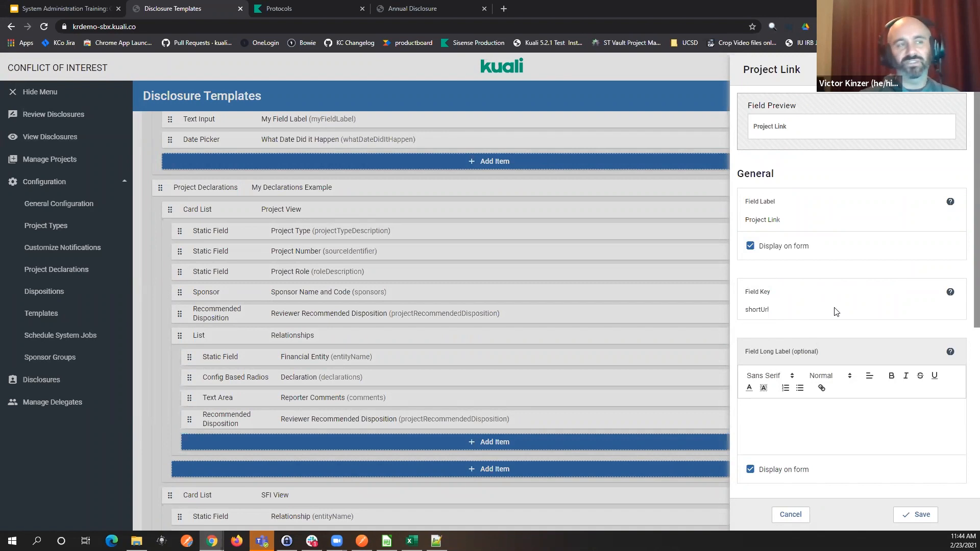
{"action": "double_click", "coordinate": [763, 310]}
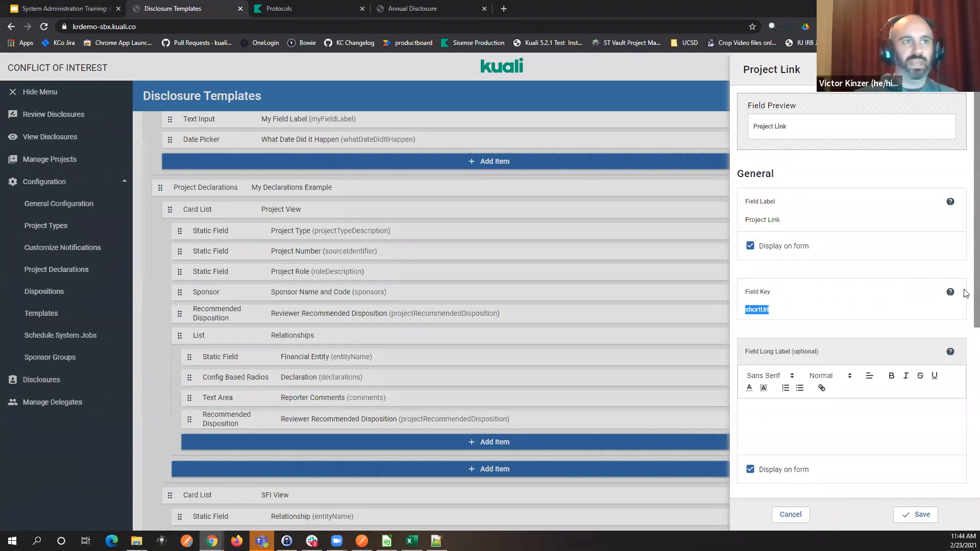
{"action": "left_click", "coordinate": [901, 520]}
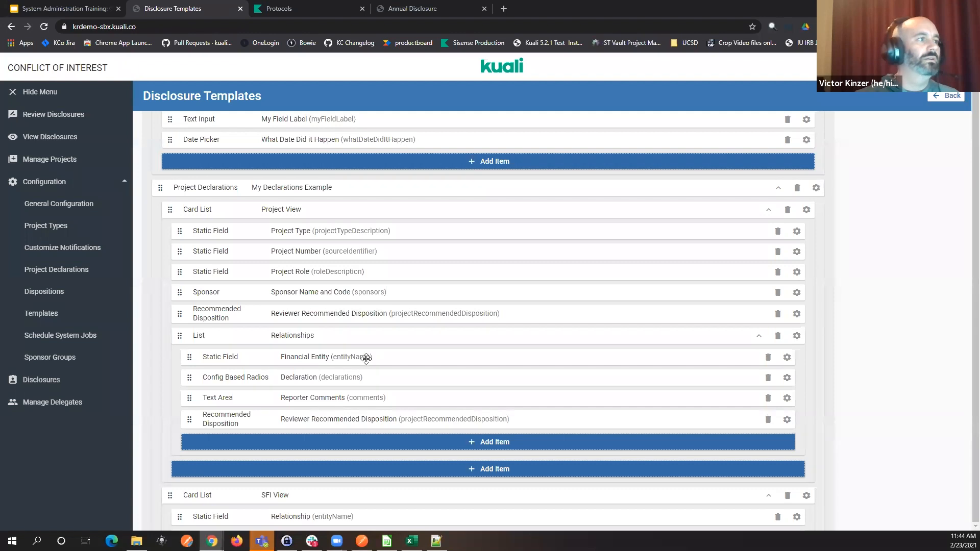
- Try a second time to add the Project Link field to My Declarations Example's Project View, then close the element picker
{"action": "scroll", "coordinate": [375, 316], "scroll_direction": "down", "scroll_amount": 2}
{"action": "scroll", "coordinate": [375, 317], "scroll_direction": "up", "scroll_amount": 1}
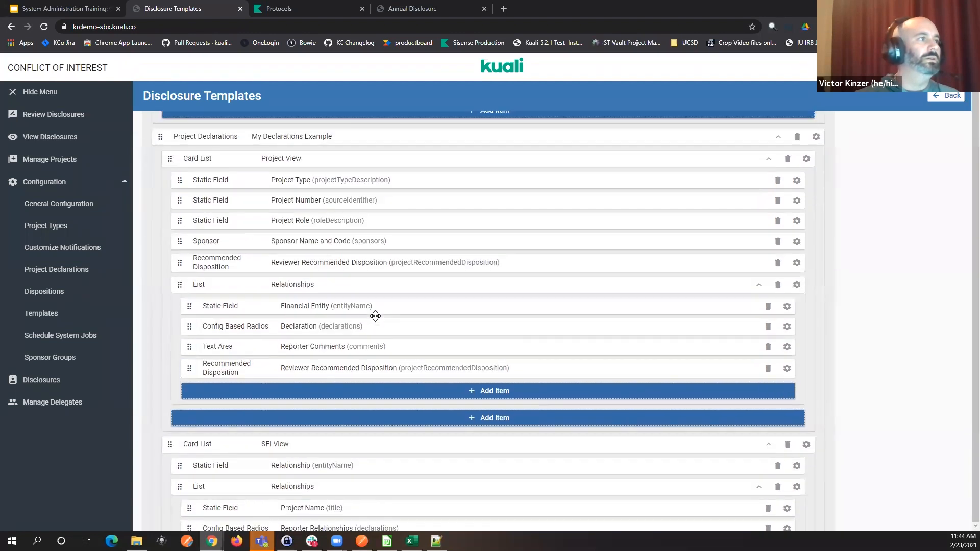
{"action": "left_click", "coordinate": [277, 424]}
{"action": "scroll", "coordinate": [874, 357], "scroll_direction": "down", "scroll_amount": 8}
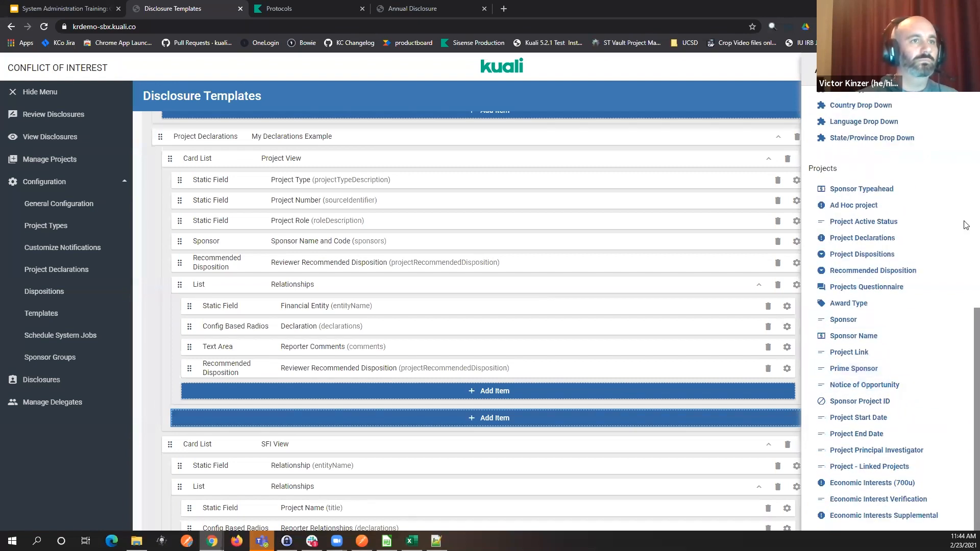
{"action": "left_click", "coordinate": [857, 358]}
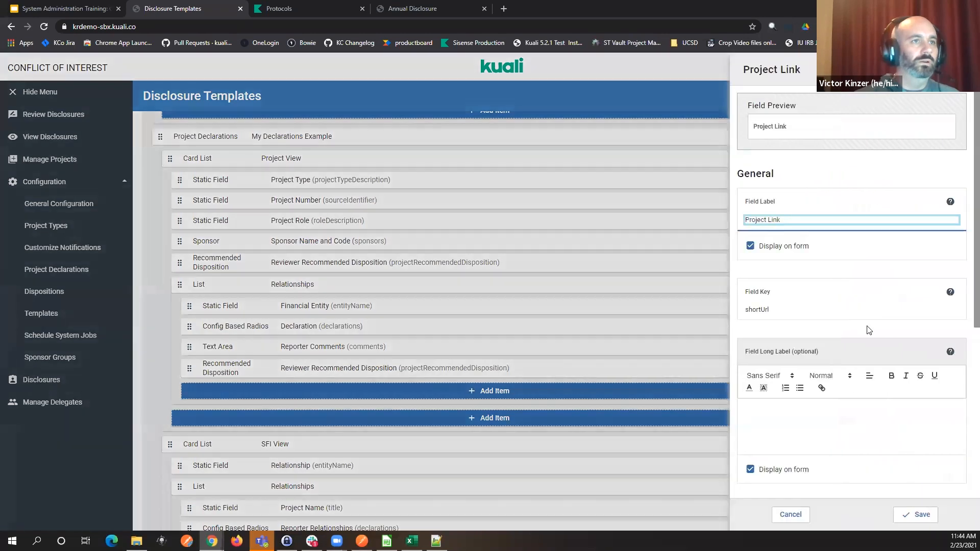
{"action": "left_click", "coordinate": [918, 510]}
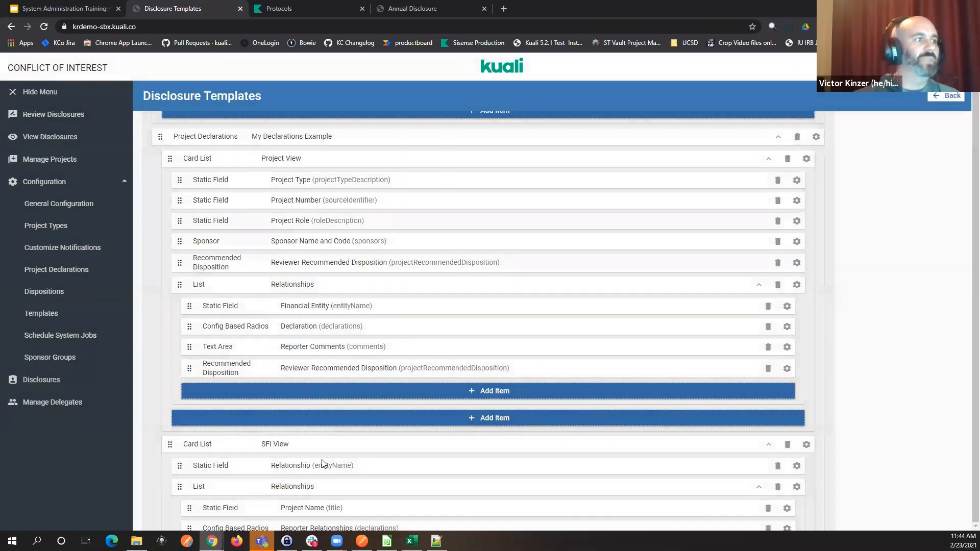
{"action": "scroll", "coordinate": [361, 449], "scroll_direction": "down", "scroll_amount": 2}
{"action": "scroll", "coordinate": [352, 442], "scroll_direction": "up", "scroll_amount": 1}
{"action": "scroll", "coordinate": [352, 442], "scroll_direction": "up", "scroll_amount": 2}
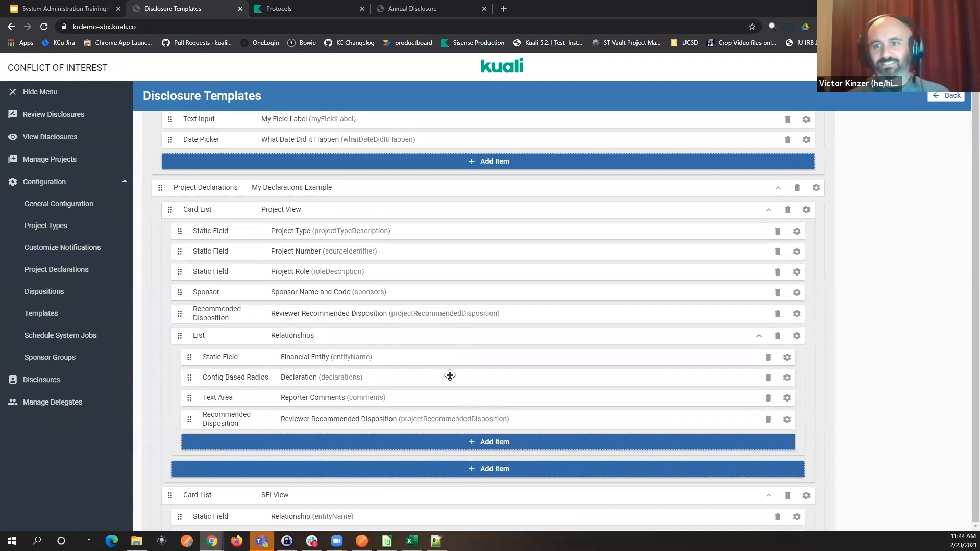
{"action": "scroll", "coordinate": [455, 362], "scroll_direction": "down", "scroll_amount": 1}
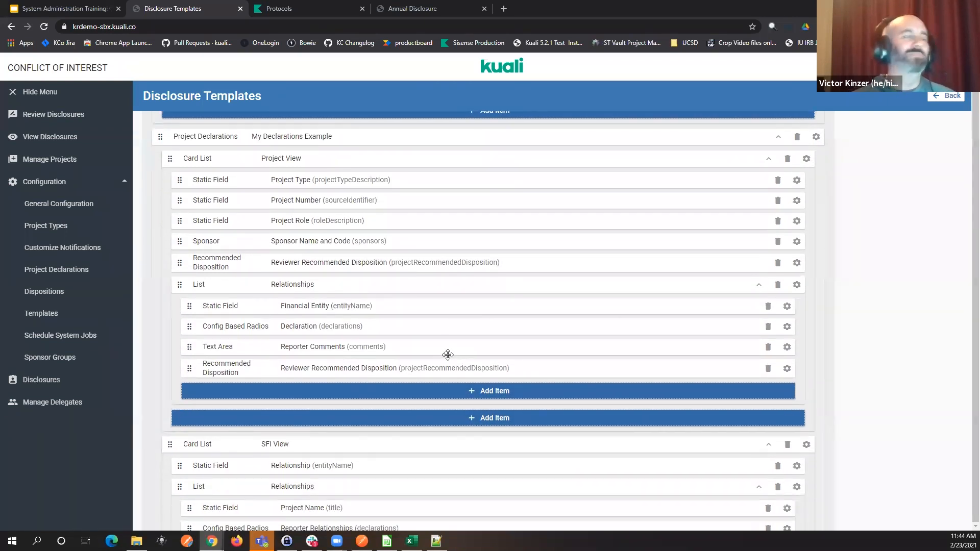
{"action": "left_click", "coordinate": [306, 420]}
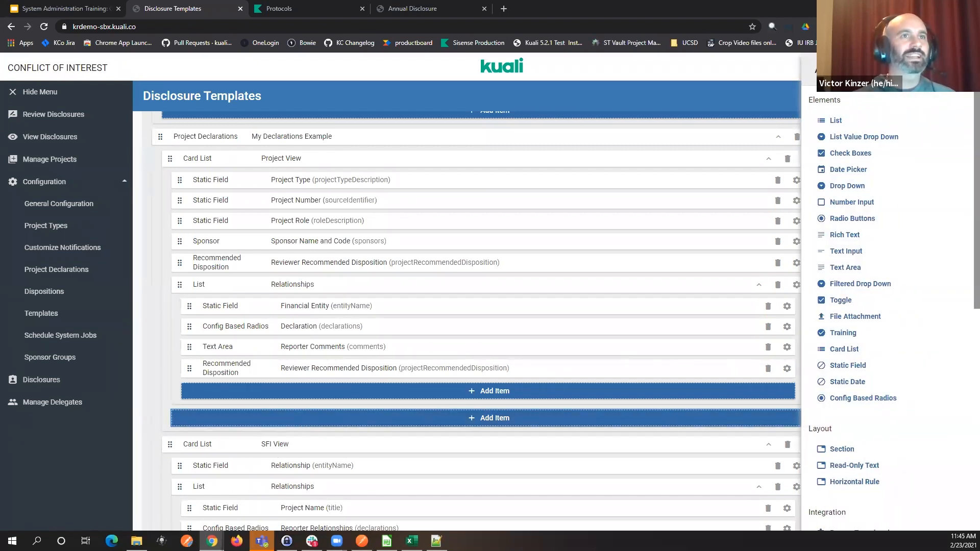
{"action": "left_click", "coordinate": [462, 276]}
- Check the Project View card list on the original Project Declarations page for the Project Link field
{"action": "scroll", "coordinate": [462, 273], "scroll_direction": "up", "scroll_amount": 5}
{"action": "scroll", "coordinate": [462, 272], "scroll_direction": "up", "scroll_amount": 15}
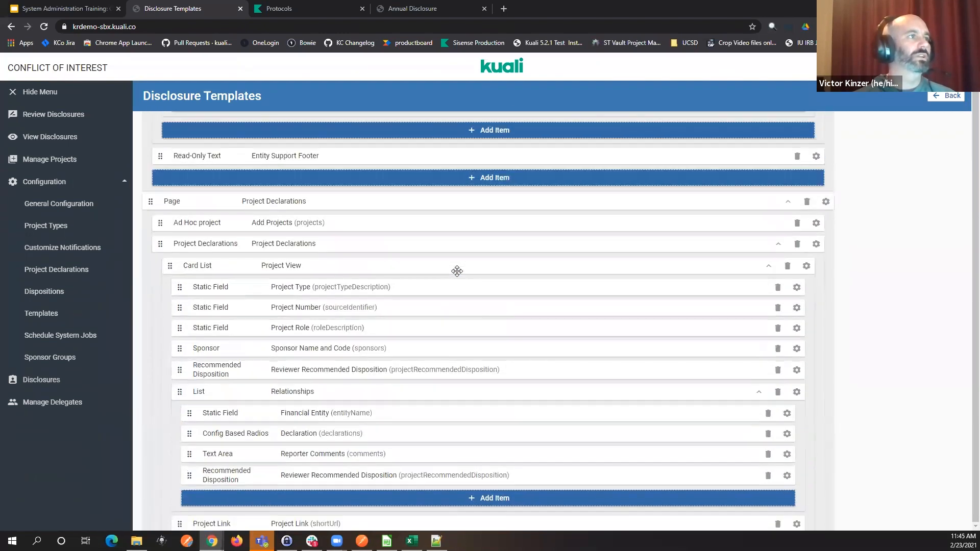
{"action": "scroll", "coordinate": [454, 272], "scroll_direction": "down", "scroll_amount": 3}
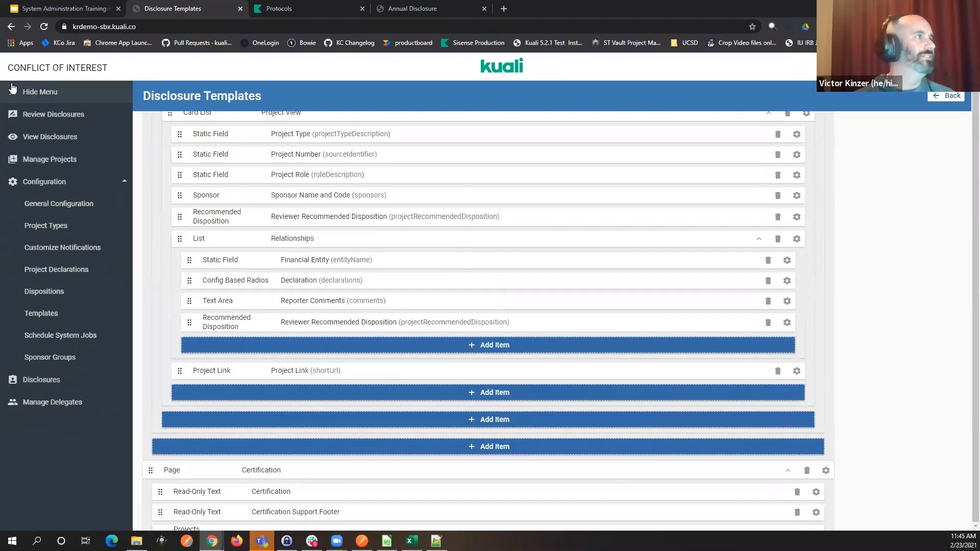
- Reload the disclosure template without saving and review the Project View fields on the Project Declarations page
{"action": "left_click", "coordinate": [46, 29]}
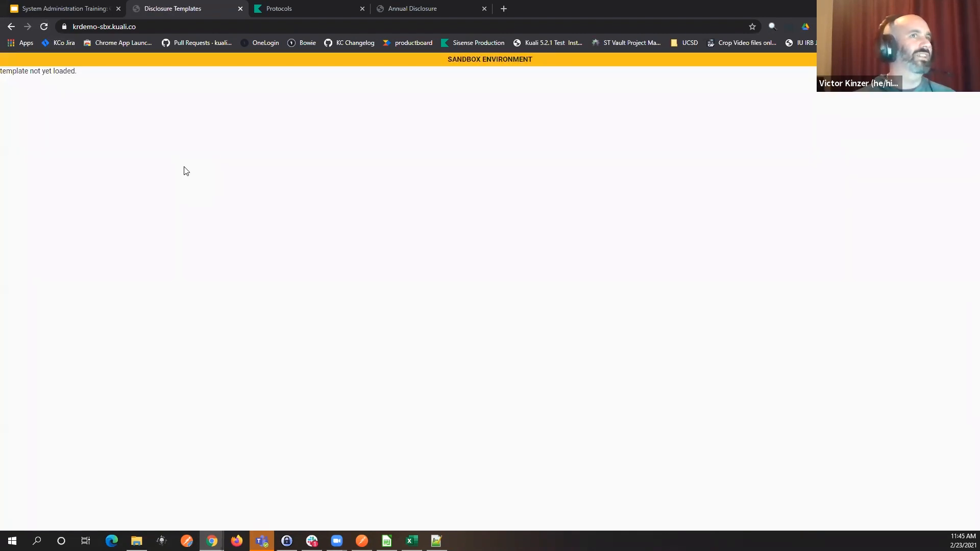
{"action": "scroll", "coordinate": [627, 280], "scroll_direction": "down", "scroll_amount": 20}
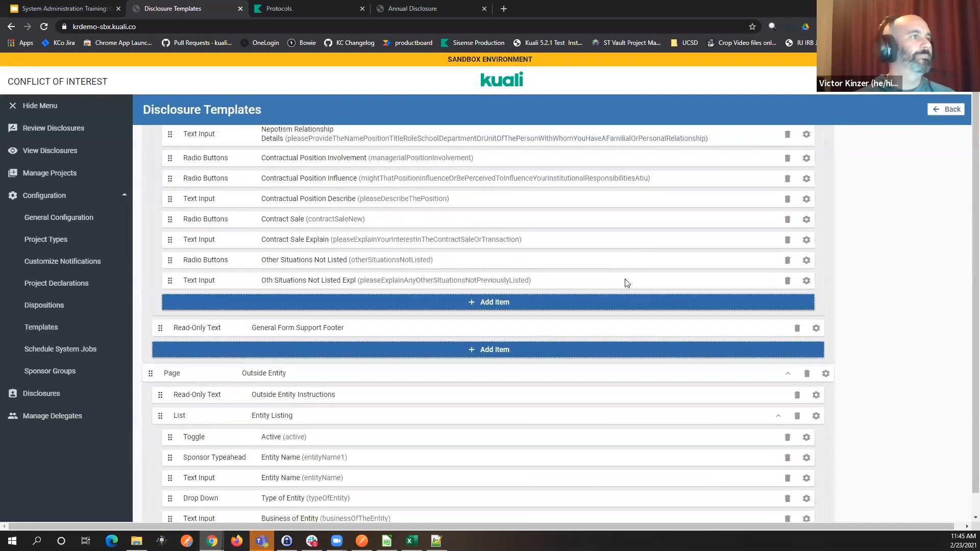
{"action": "scroll", "coordinate": [600, 276], "scroll_direction": "down", "scroll_amount": 15}
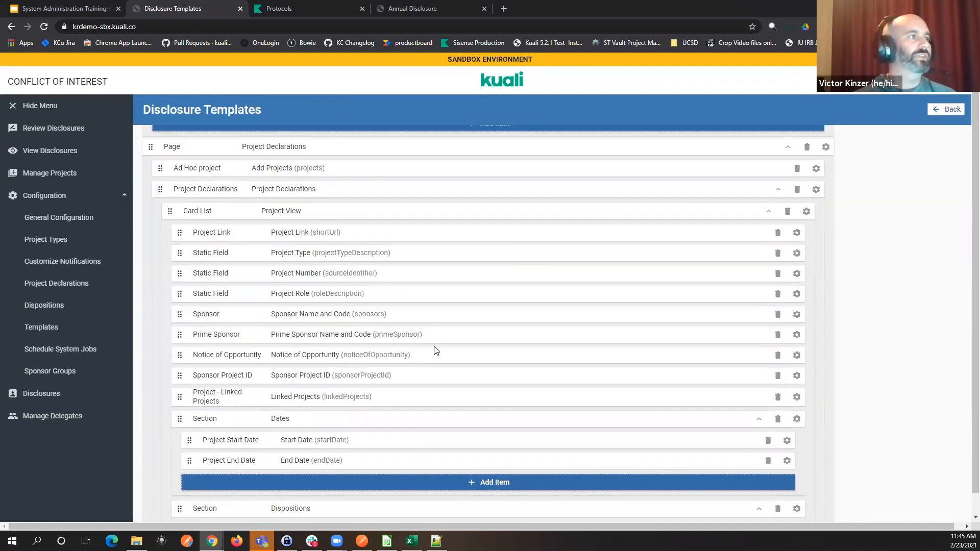
{"action": "scroll", "coordinate": [435, 346], "scroll_direction": "down", "scroll_amount": 1}
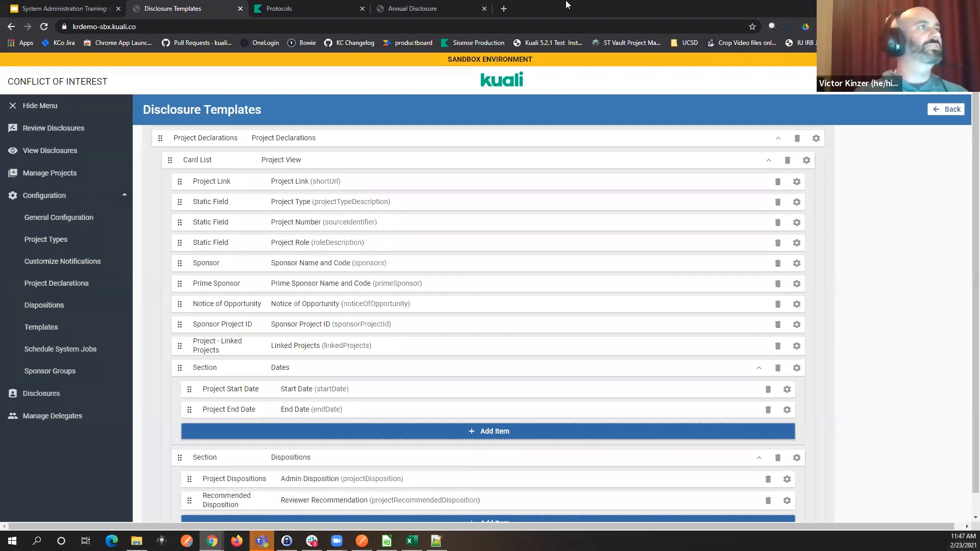
- Switch to Kuali Protocols and look through its list of protocol templates
{"action": "left_click", "coordinate": [284, 6]}
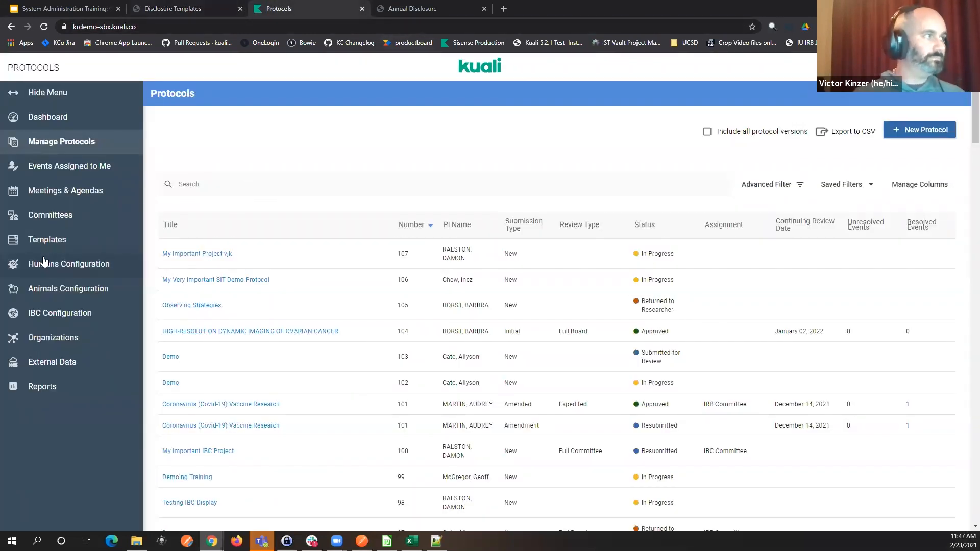
{"action": "left_click", "coordinate": [53, 240]}
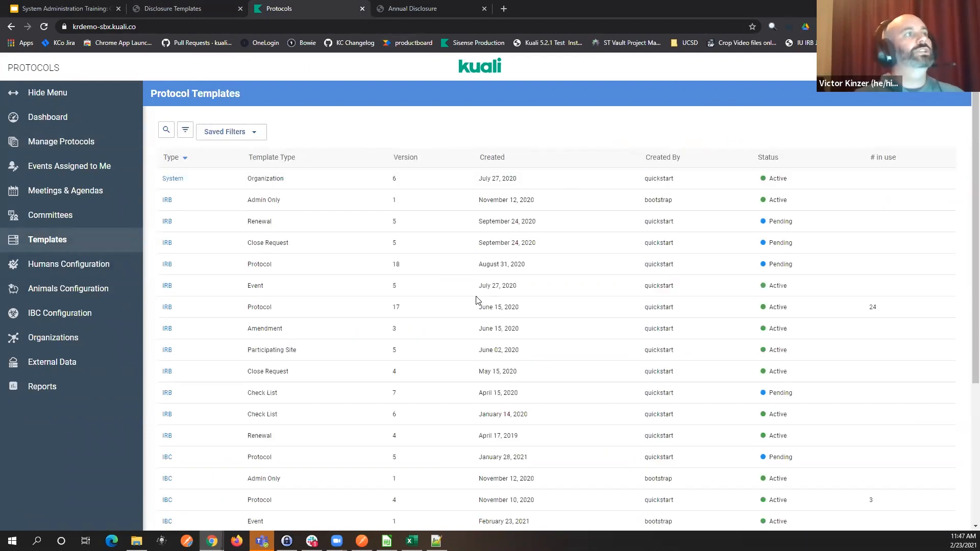
{"action": "scroll", "coordinate": [477, 301], "scroll_direction": "down", "scroll_amount": 2}
{"action": "scroll", "coordinate": [357, 225], "scroll_direction": "up", "scroll_amount": 2}
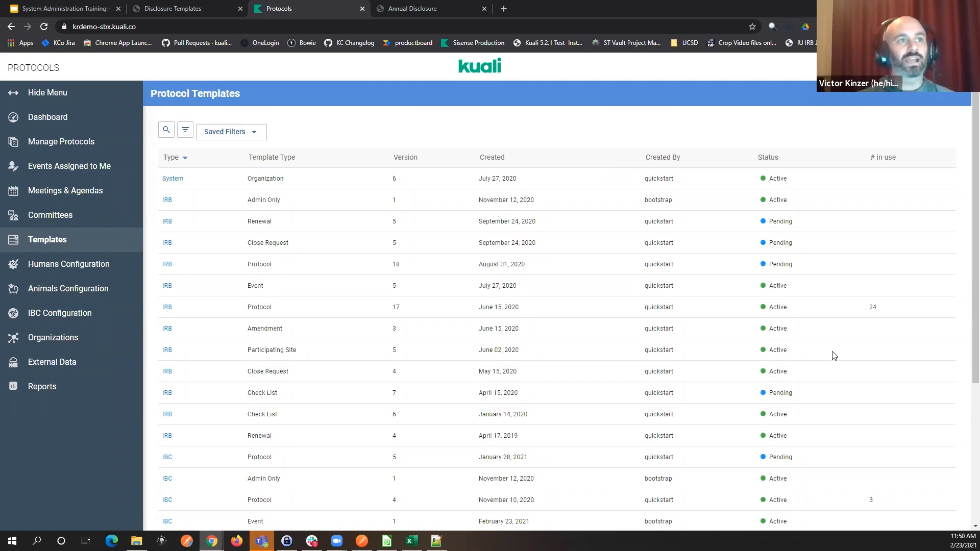
{"action": "scroll", "coordinate": [247, 246], "scroll_direction": "down", "scroll_amount": 4}
{"action": "scroll", "coordinate": [247, 245], "scroll_direction": "up", "scroll_amount": 6}
- Examine the protocol template list's filter rules, the fields available for filtering and the column visibility choices
{"action": "left_click", "coordinate": [185, 130]}
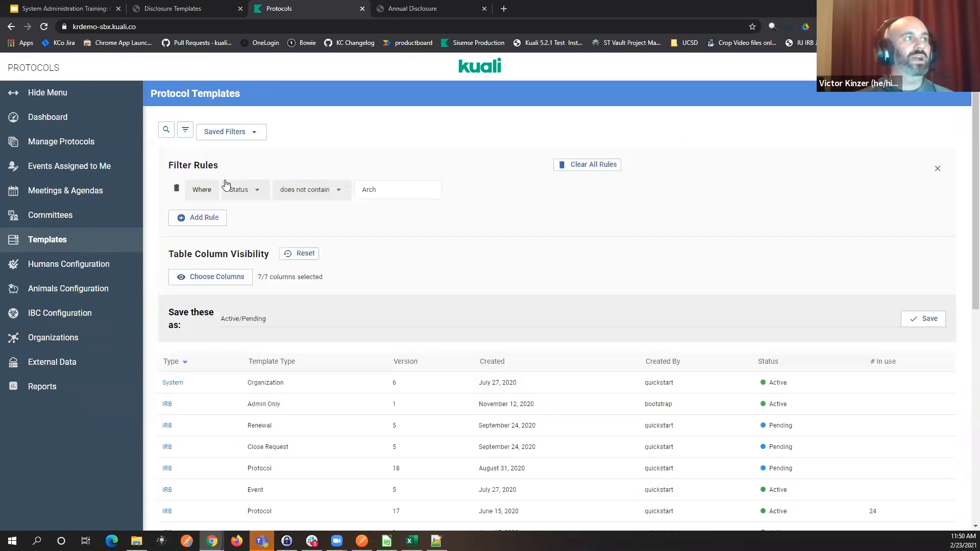
{"action": "left_click", "coordinate": [250, 191]}
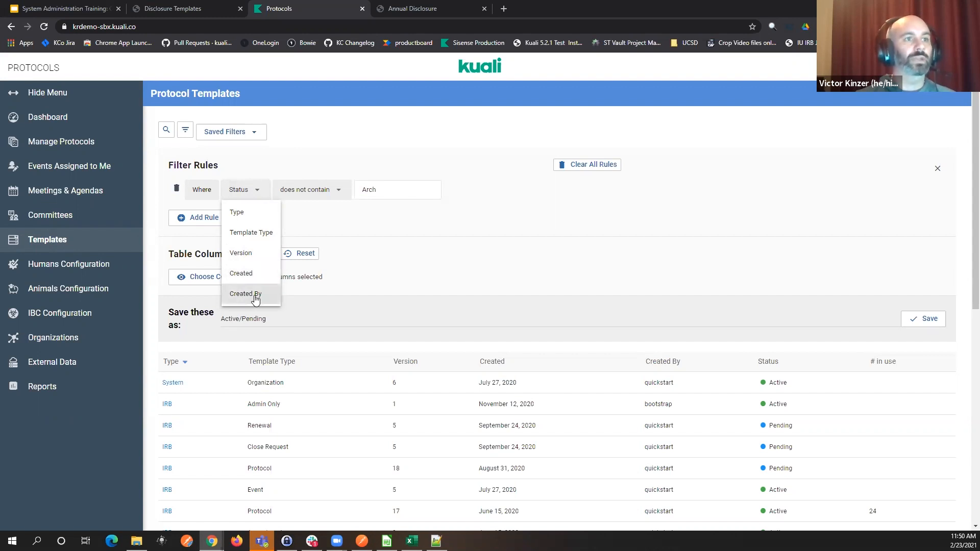
{"action": "left_click", "coordinate": [408, 273]}
{"action": "left_click", "coordinate": [236, 280]}
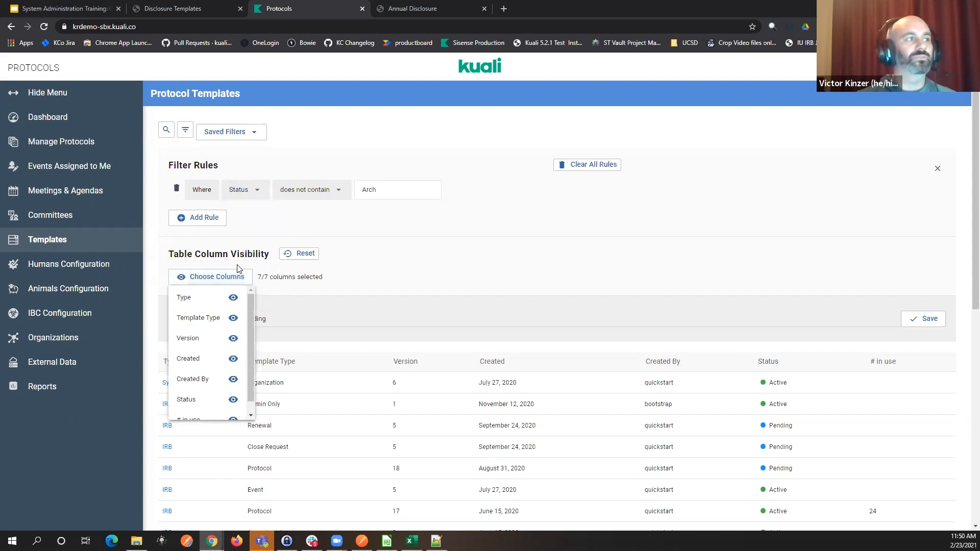
{"action": "scroll", "coordinate": [219, 334], "scroll_direction": "down", "scroll_amount": 1}
{"action": "scroll", "coordinate": [218, 337], "scroll_direction": "up", "scroll_amount": 1}
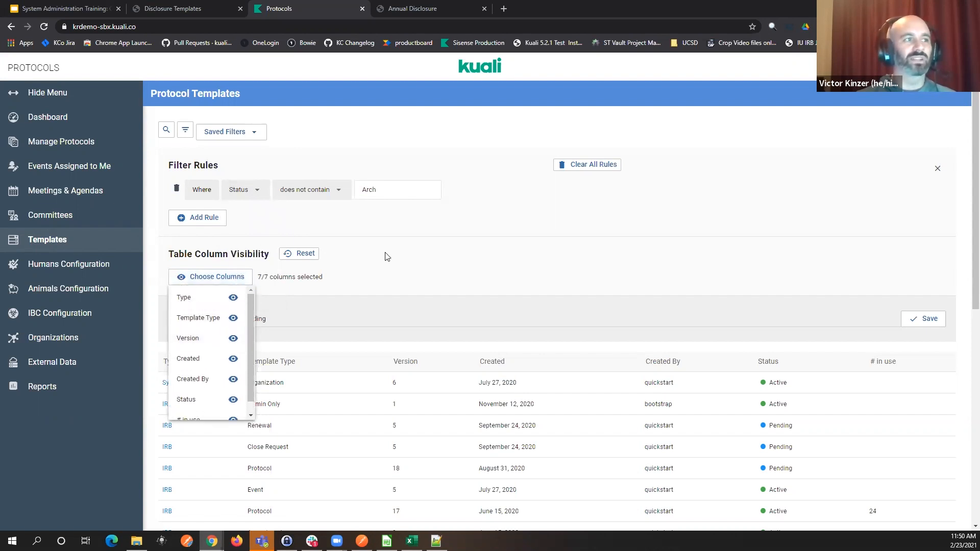
{"action": "left_click", "coordinate": [418, 311]}
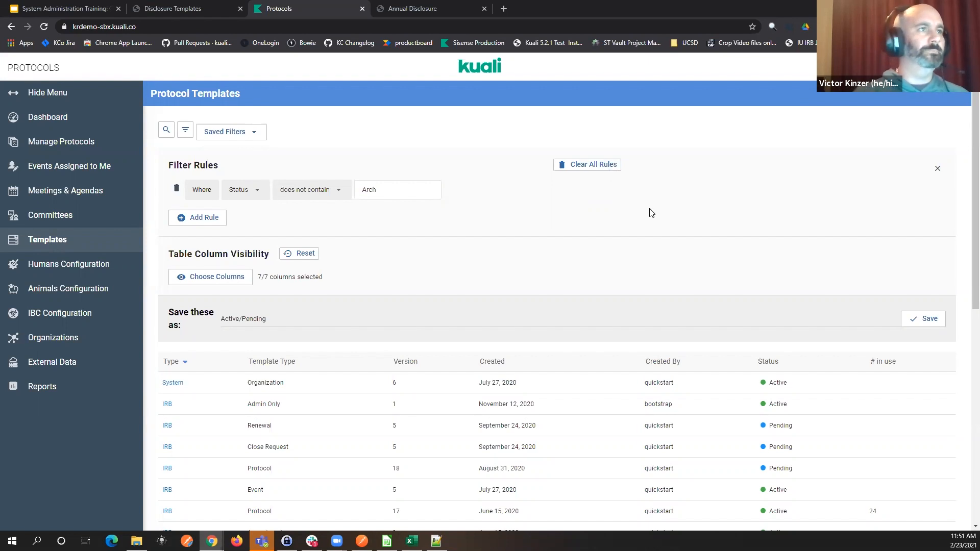
- Open the pending IRB Protocol template, version 18, and add a section labelled Training Section after the Certification section
{"action": "scroll", "coordinate": [436, 319], "scroll_direction": "down", "scroll_amount": 2}
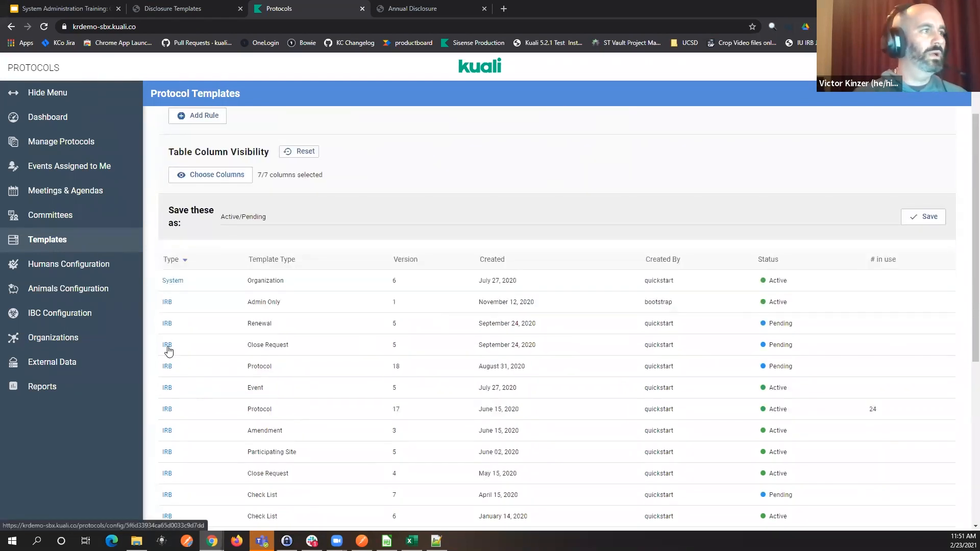
{"action": "left_click", "coordinate": [170, 369]}
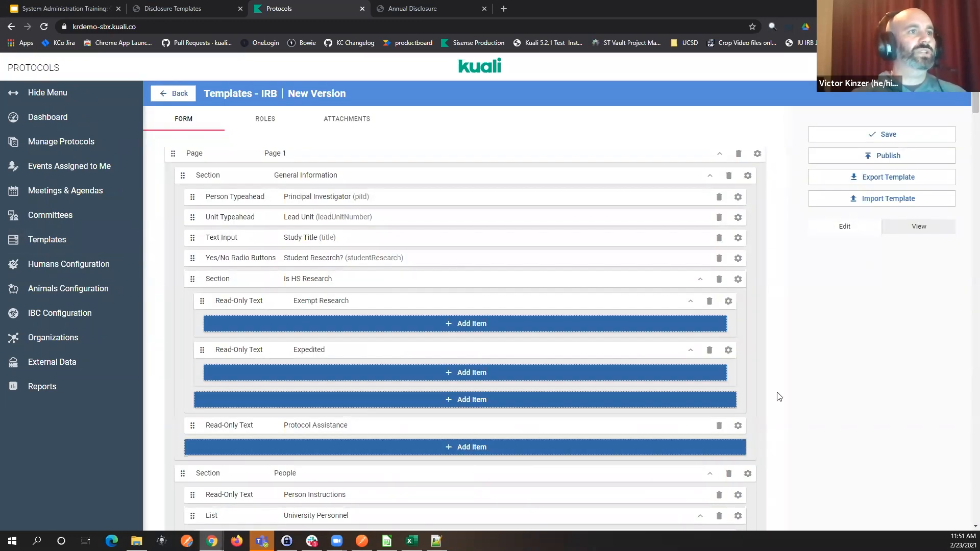
{"action": "scroll", "coordinate": [776, 397], "scroll_direction": "down", "scroll_amount": 6}
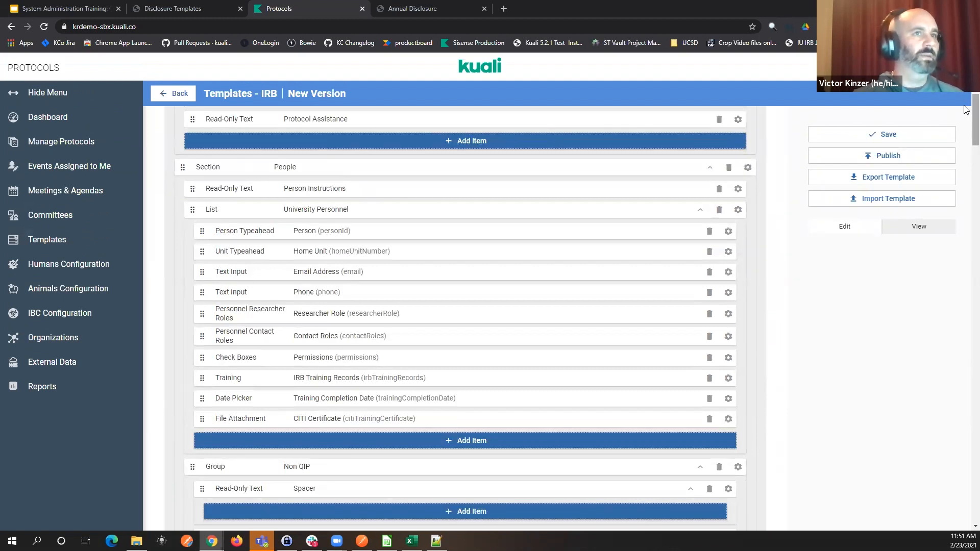
{"action": "left_click_drag", "start_coordinate": [976, 127], "coordinate": [974, 503]}
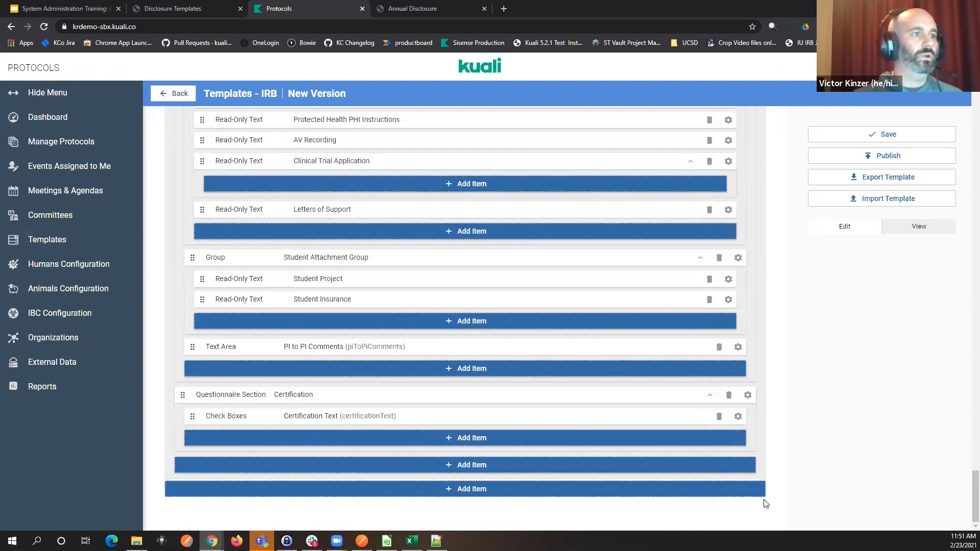
{"action": "left_click", "coordinate": [490, 466]}
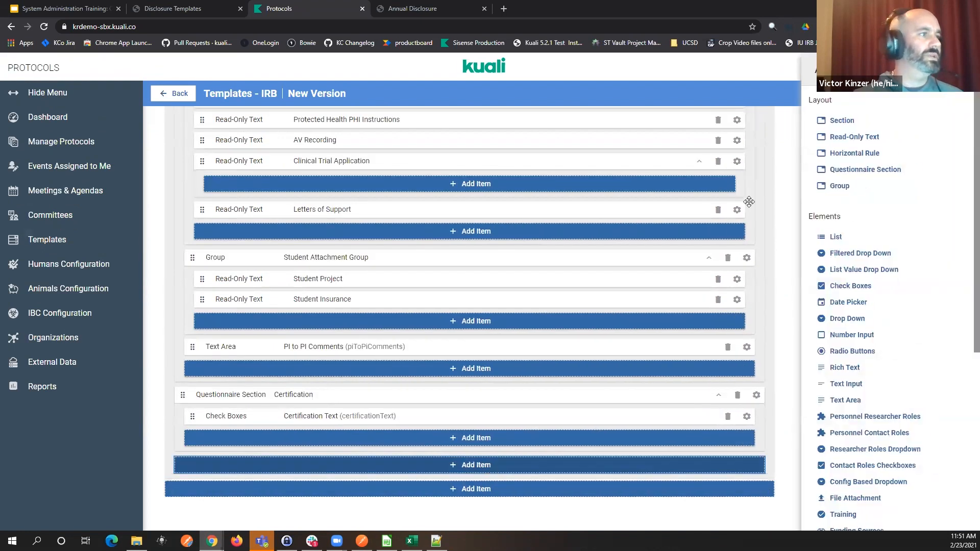
{"action": "left_click", "coordinate": [845, 121]}
{"action": "type", "text": "Training Section"}
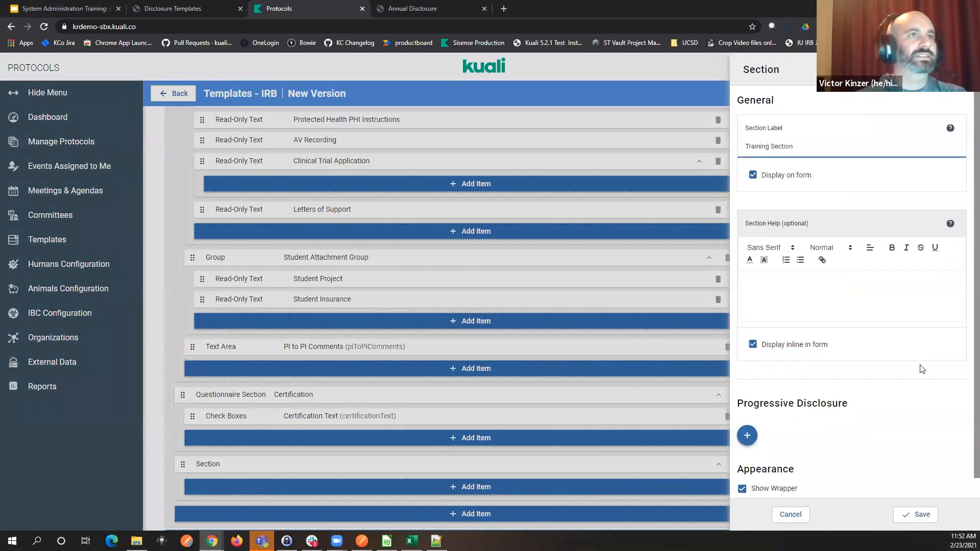
{"action": "left_click", "coordinate": [913, 516]}
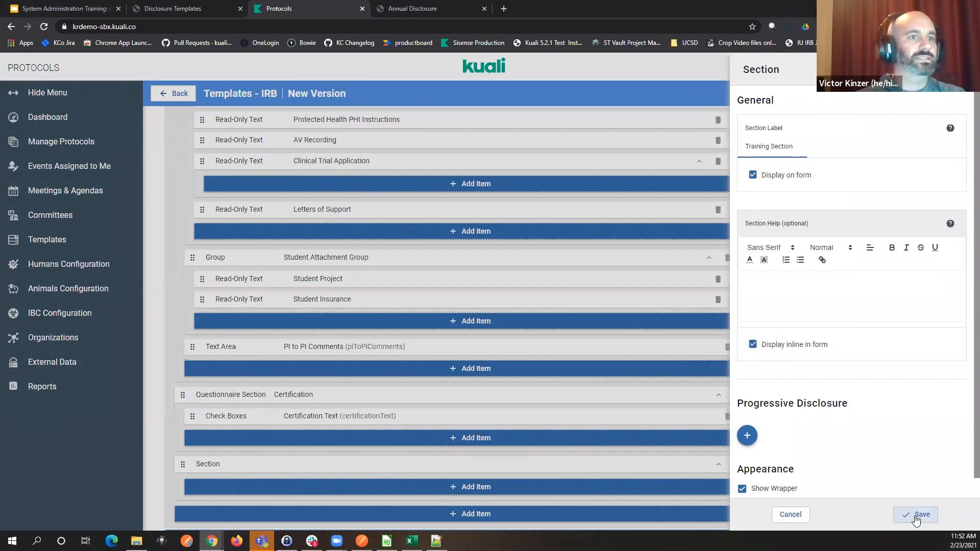
- Add a Funding Sources element to Training Section, review its settings and give it a Required validation rule
{"action": "left_click", "coordinate": [291, 493]}
{"action": "scroll", "coordinate": [960, 215], "scroll_direction": "down", "scroll_amount": 3}
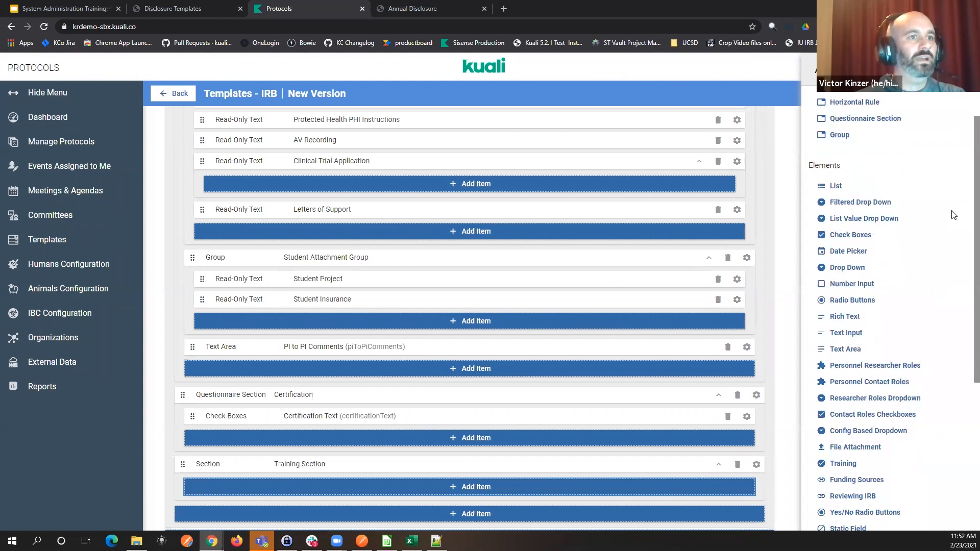
{"action": "scroll", "coordinate": [953, 213], "scroll_direction": "down", "scroll_amount": 2}
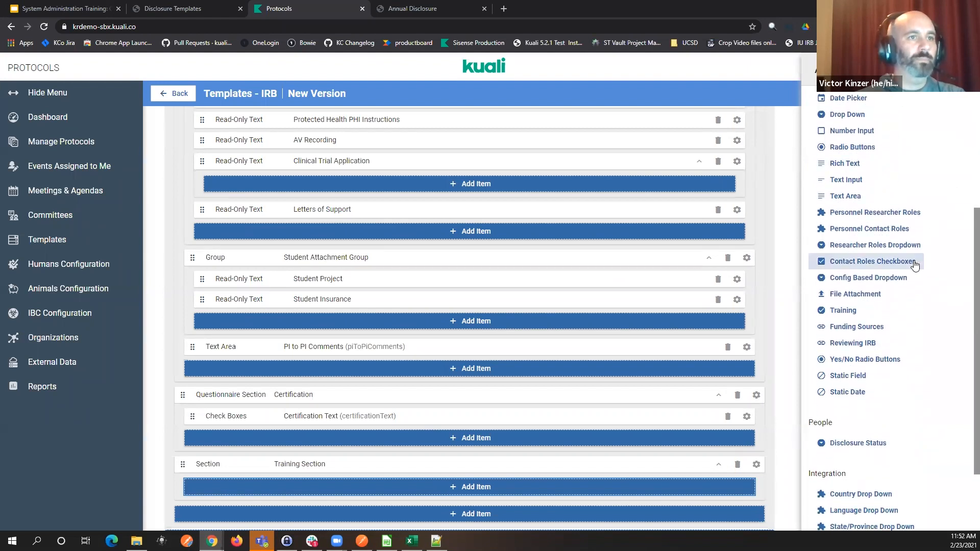
{"action": "left_click", "coordinate": [882, 326]}
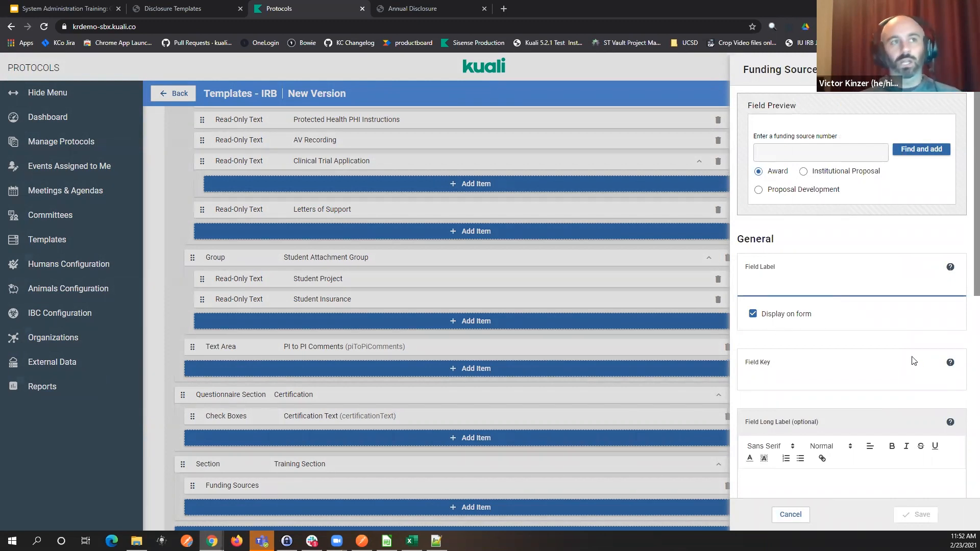
{"action": "scroll", "coordinate": [916, 352], "scroll_direction": "down", "scroll_amount": 2}
{"action": "scroll", "coordinate": [915, 352], "scroll_direction": "down", "scroll_amount": 5}
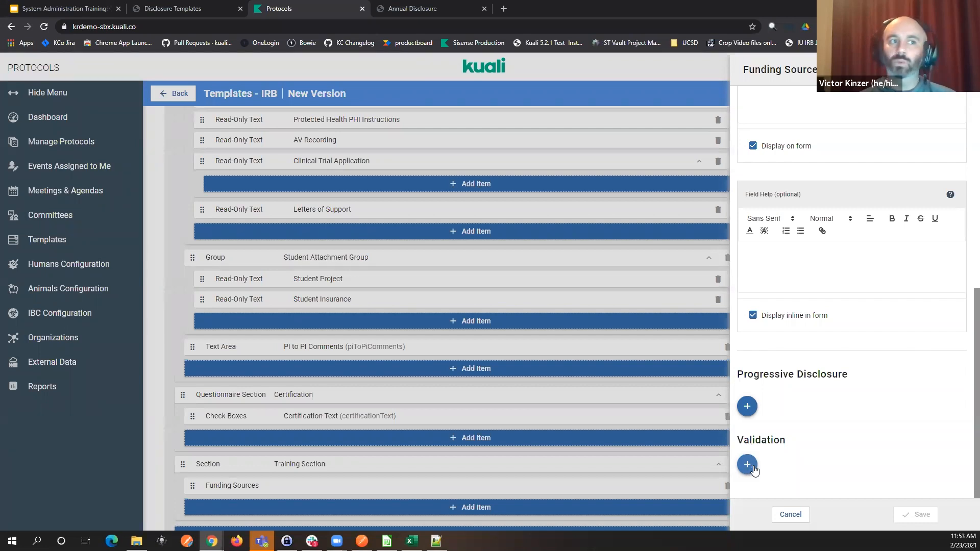
{"action": "left_click", "coordinate": [747, 466]}
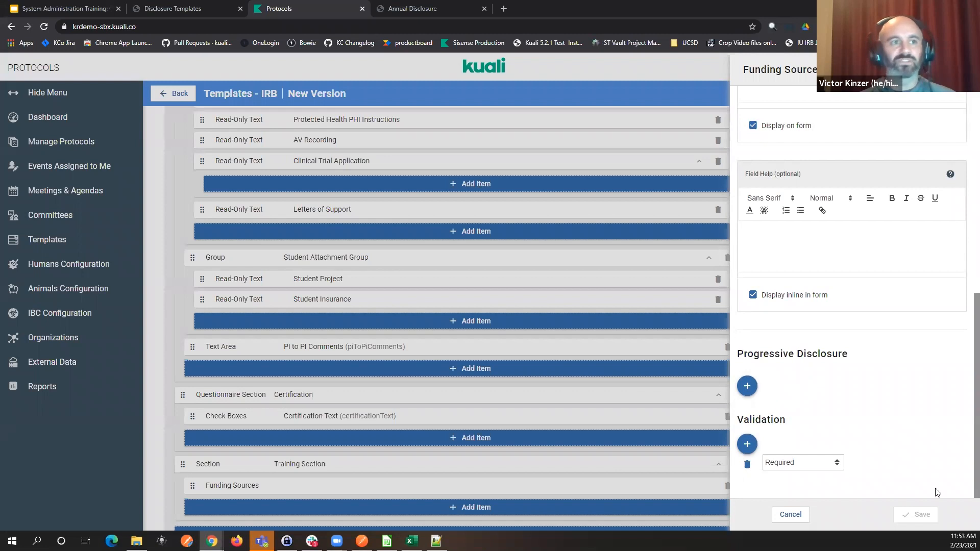
{"action": "scroll", "coordinate": [879, 429], "scroll_direction": "up", "scroll_amount": 8}
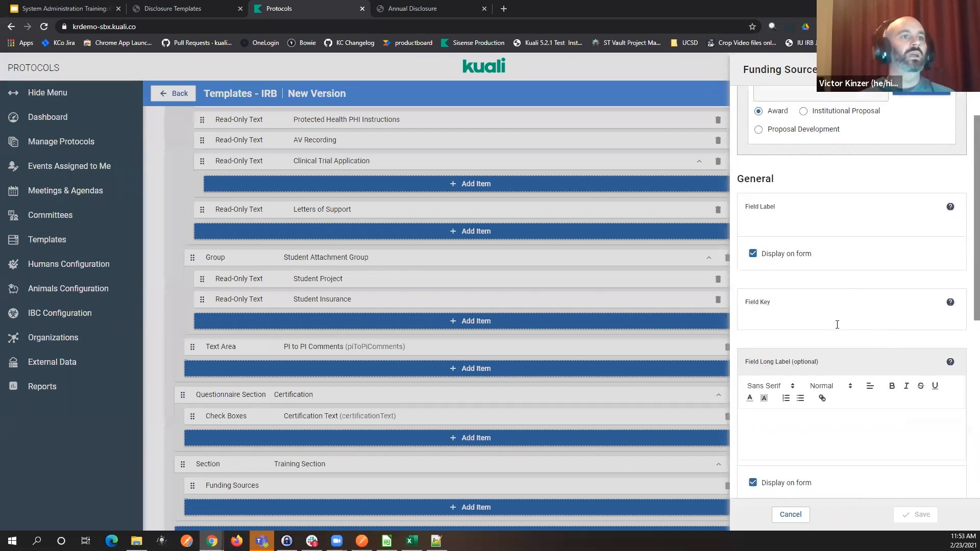
- Discard the Funding Sources settings and delete that element from Training Section
{"action": "left_click", "coordinate": [801, 516]}
{"action": "left_click", "coordinate": [719, 485]}
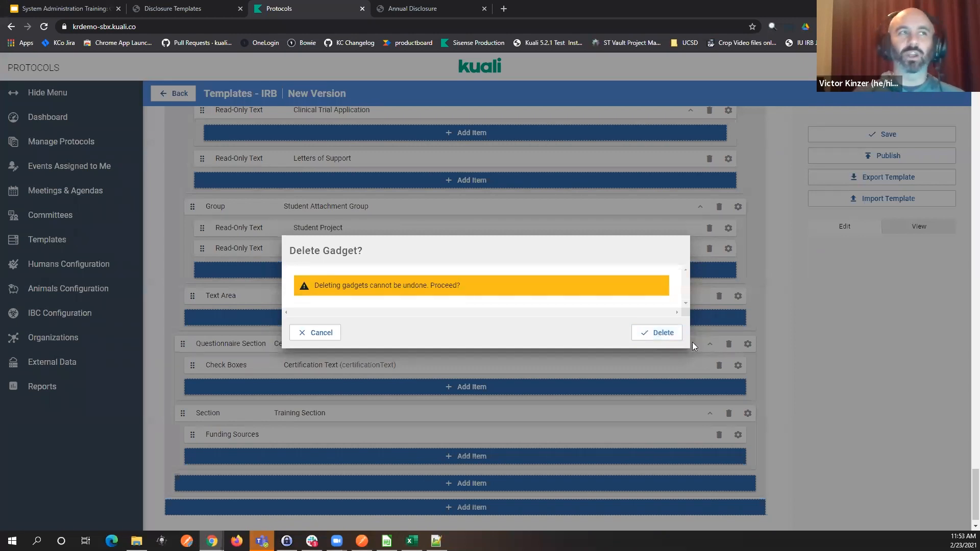
{"action": "left_click", "coordinate": [651, 337]}
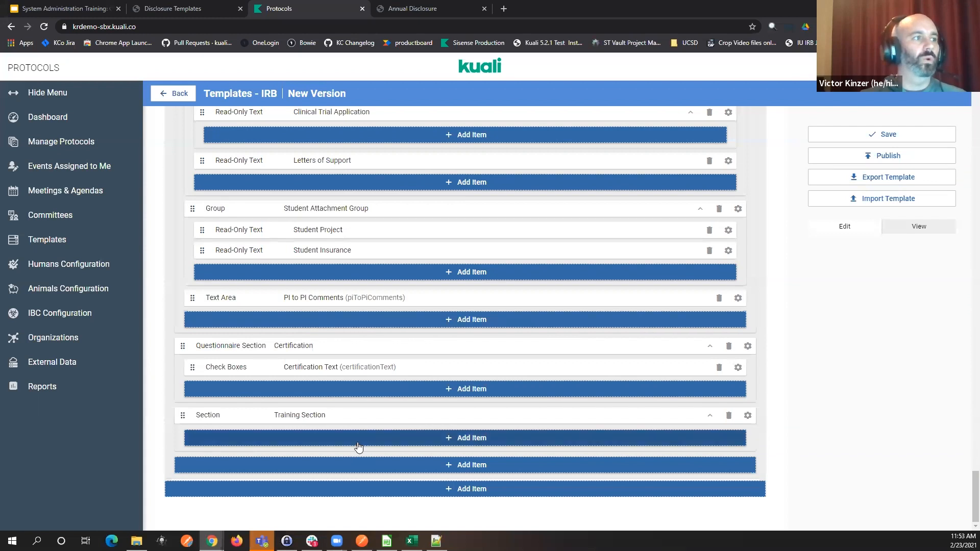
- Add a List Value Drop Down element to Training Section and label it Personnel
{"action": "left_click", "coordinate": [356, 444]}
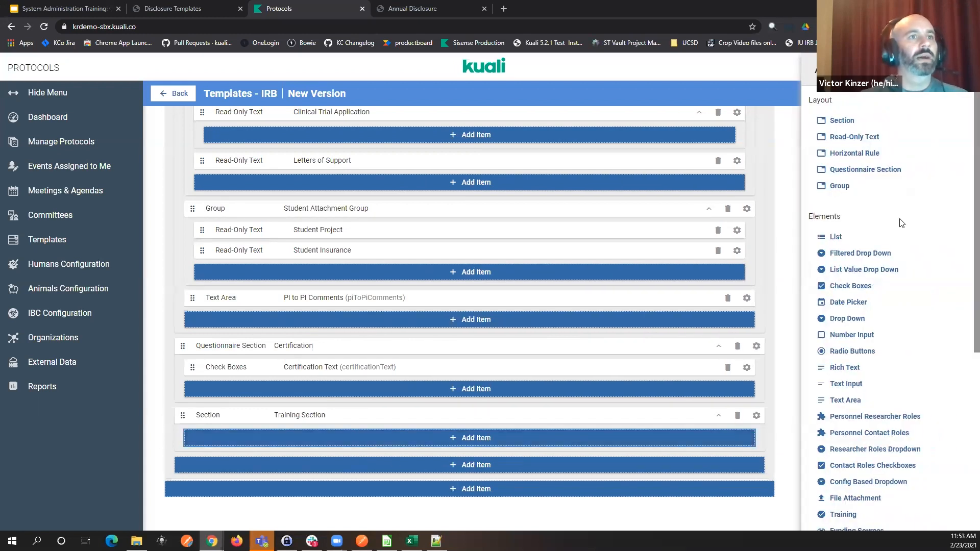
{"action": "scroll", "coordinate": [902, 223], "scroll_direction": "down", "scroll_amount": 1}
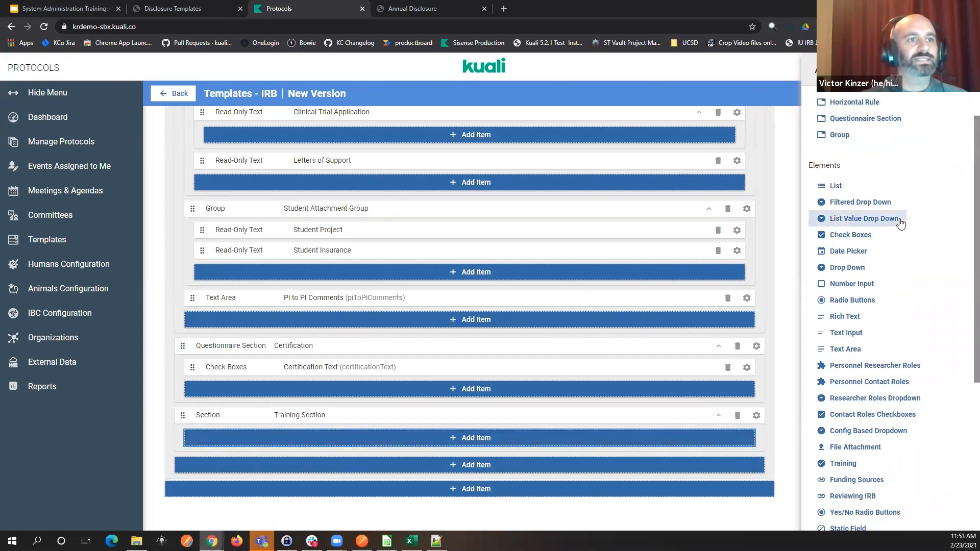
{"action": "scroll", "coordinate": [901, 223], "scroll_direction": "up", "scroll_amount": 1}
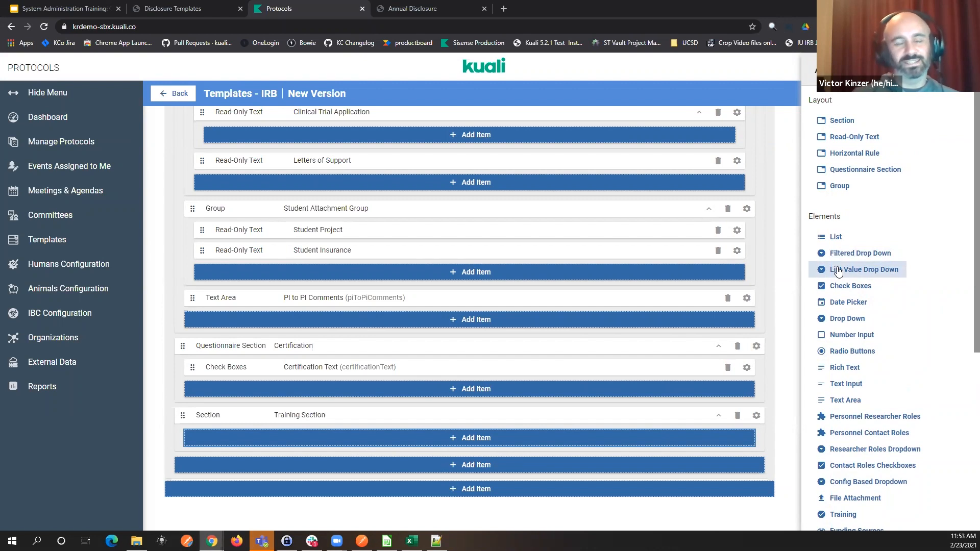
{"action": "left_click", "coordinate": [884, 274]}
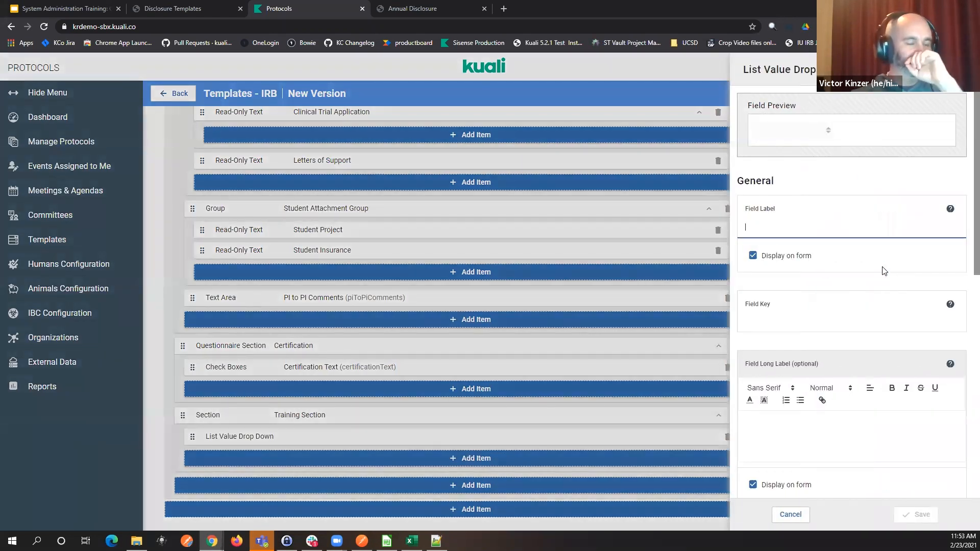
{"action": "type", "text": "Personnel"}
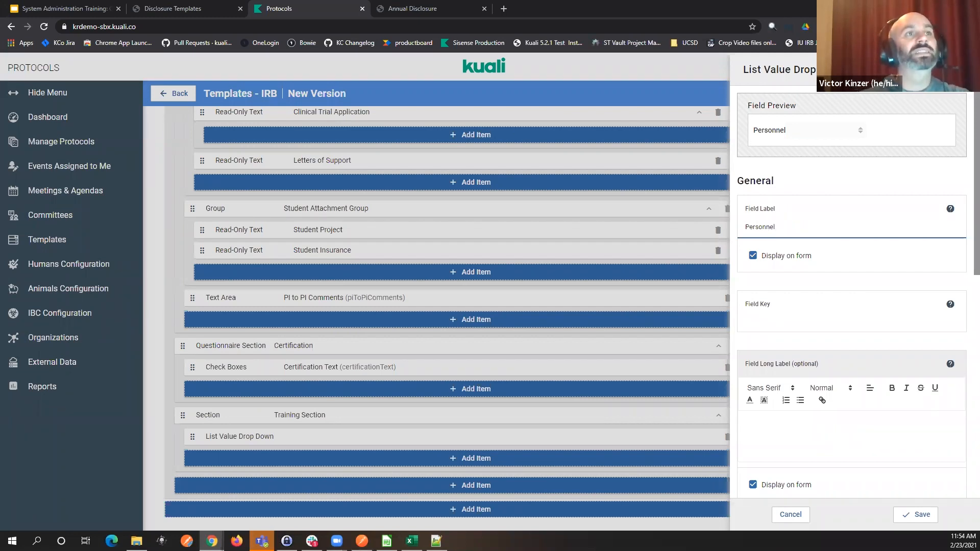
- Have the Personnel drop-down pull its options from the Person gadget in the University Personnel list, and save the field
{"action": "scroll", "coordinate": [861, 383], "scroll_direction": "down", "scroll_amount": 4}
{"action": "scroll", "coordinate": [860, 383], "scroll_direction": "down", "scroll_amount": 5}
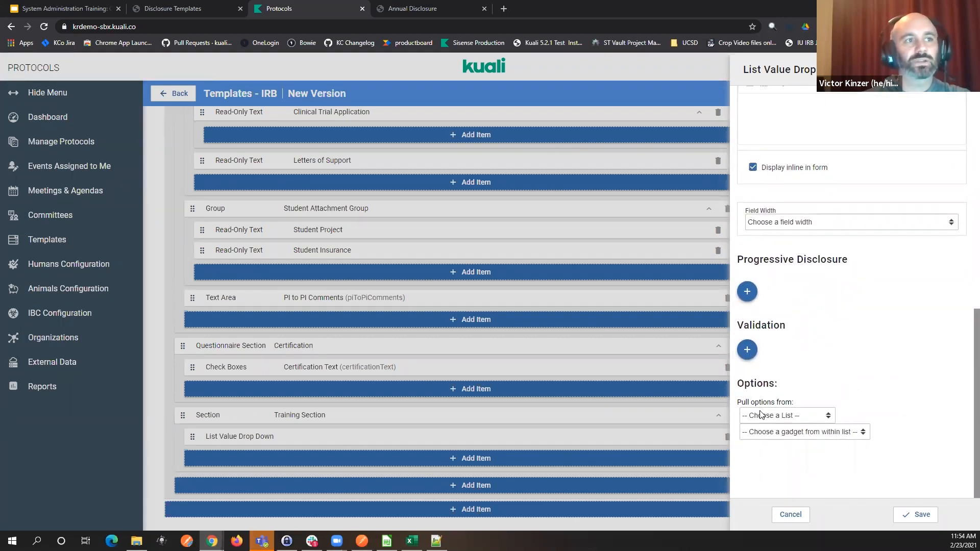
{"action": "left_click", "coordinate": [760, 414]}
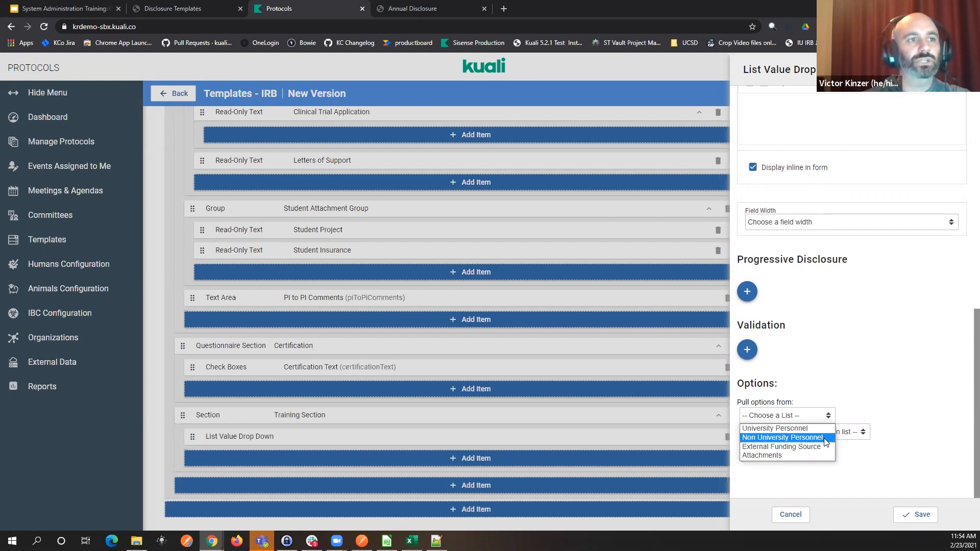
{"action": "key", "text": "Up"}
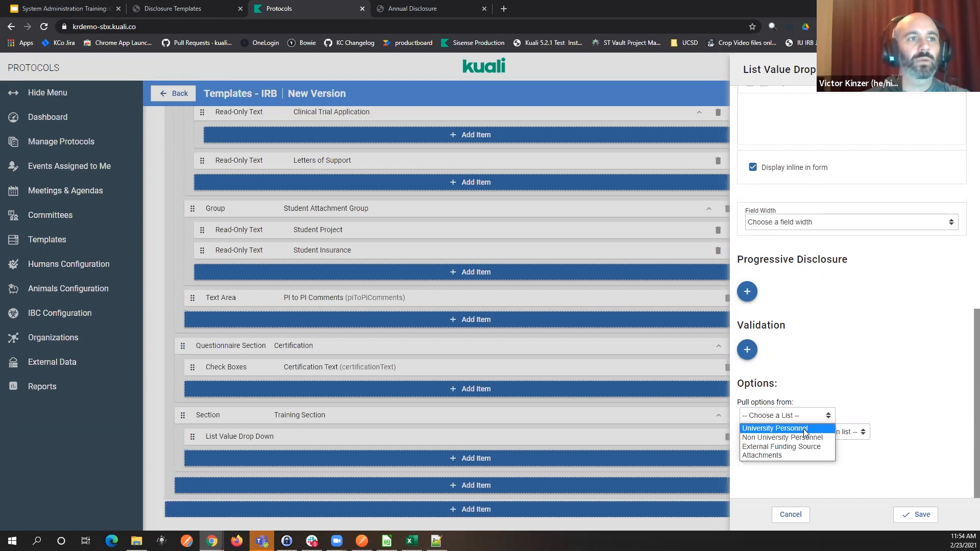
{"action": "left_click", "coordinate": [806, 430]}
{"action": "left_click", "coordinate": [777, 435]}
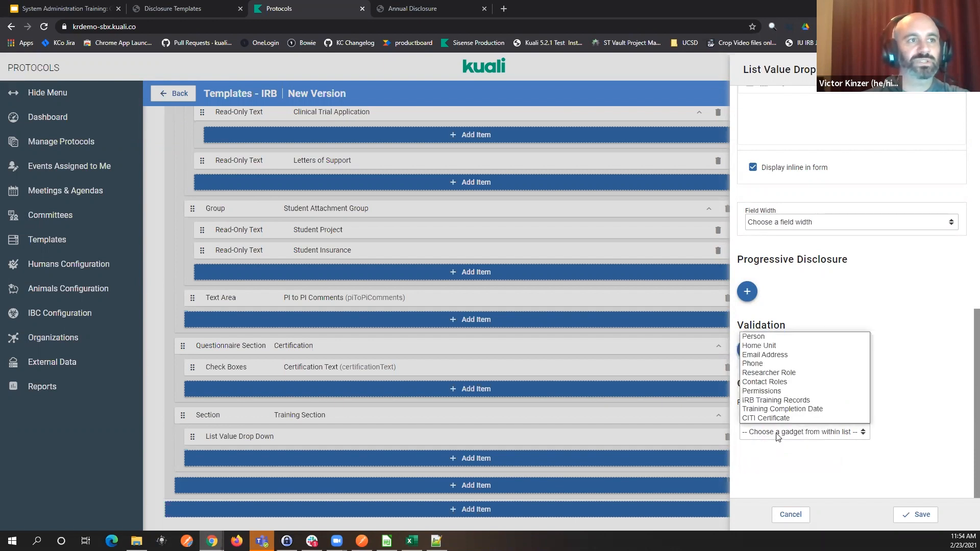
{"action": "left_click", "coordinate": [786, 338]}
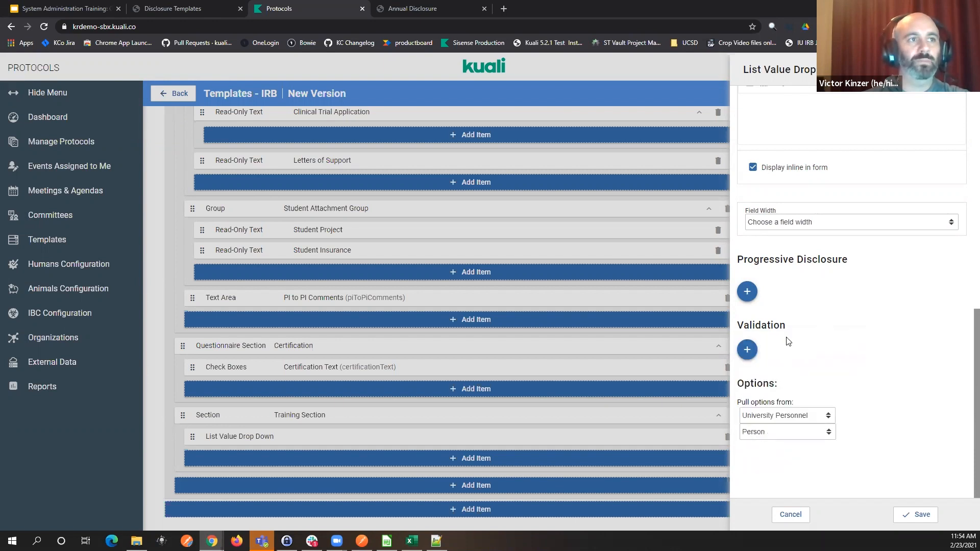
{"action": "left_click", "coordinate": [912, 514]}
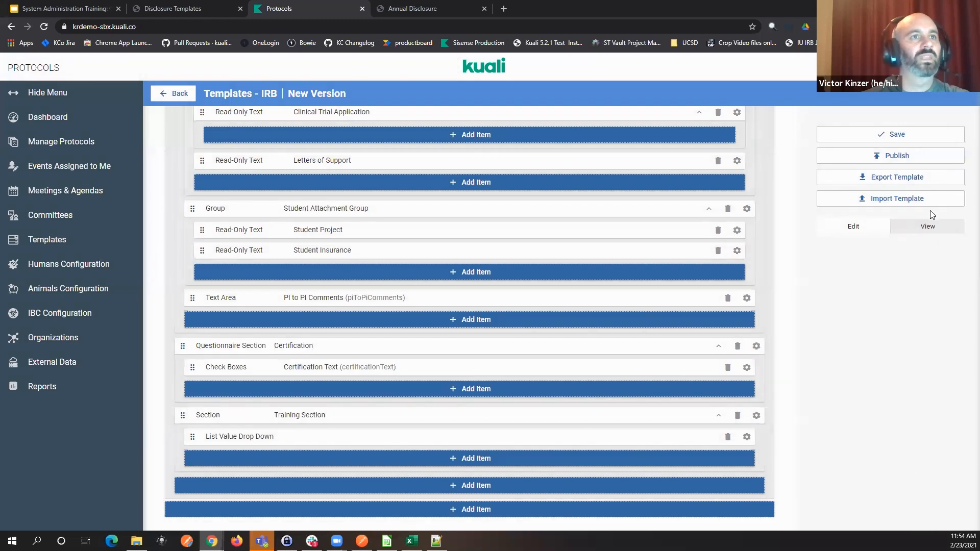
- Preview the IRB form and examine the Personnel drop-down in Training Section and the University Personnel list in People
{"action": "left_click", "coordinate": [915, 228]}
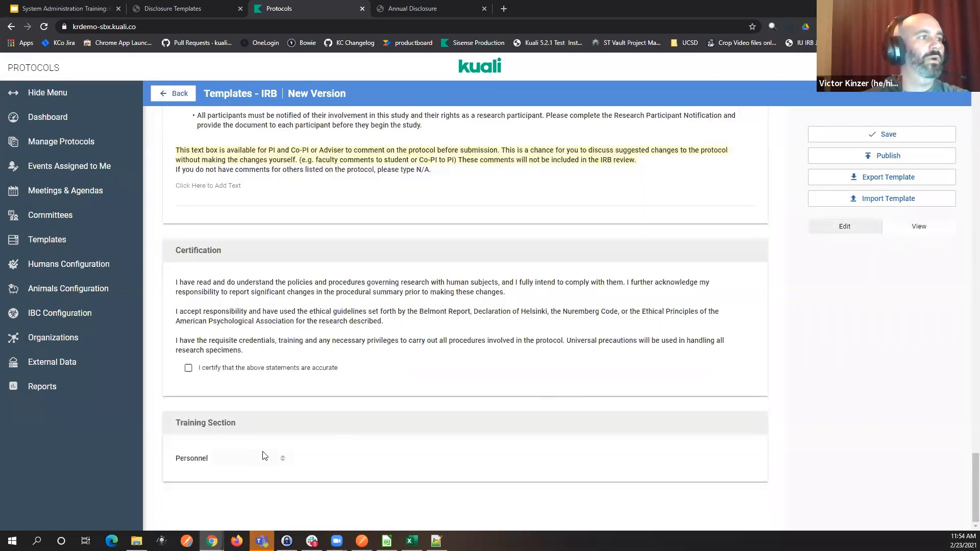
{"action": "scroll", "coordinate": [363, 435], "scroll_direction": "up", "scroll_amount": 10}
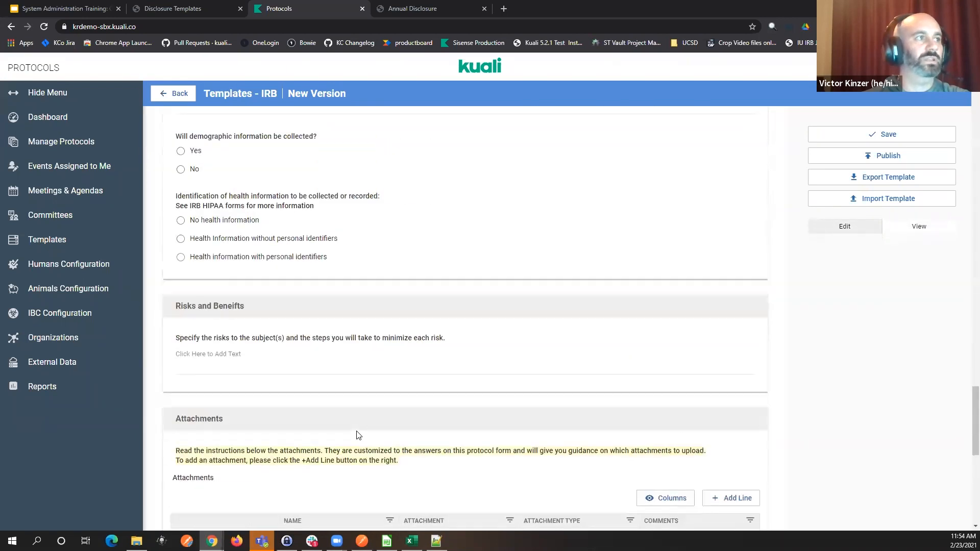
{"action": "scroll", "coordinate": [359, 435], "scroll_direction": "up", "scroll_amount": 10}
{"action": "scroll", "coordinate": [967, 371], "scroll_direction": "down", "scroll_amount": 8}
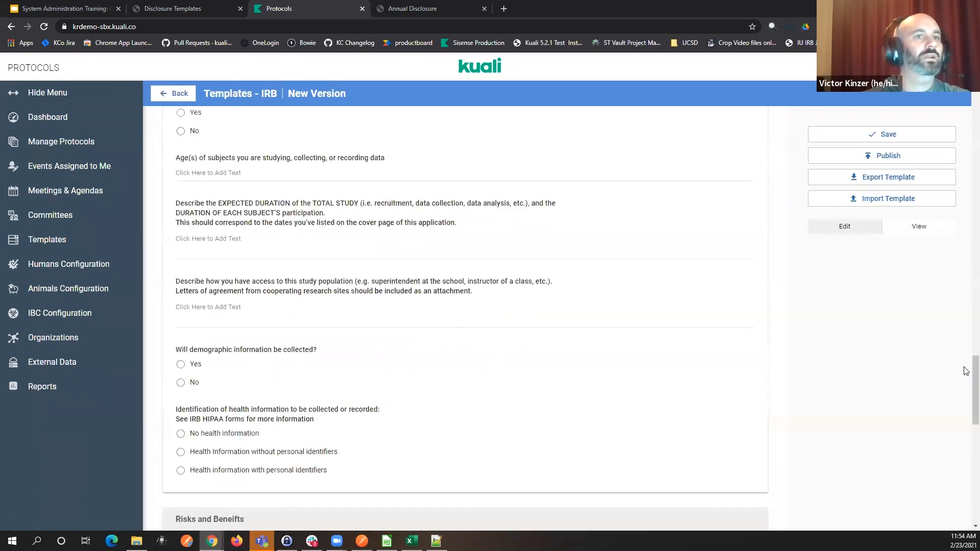
{"action": "left_click_drag", "start_coordinate": [975, 372], "coordinate": [974, 71]}
{"action": "scroll", "coordinate": [252, 326], "scroll_direction": "down", "scroll_amount": 3}
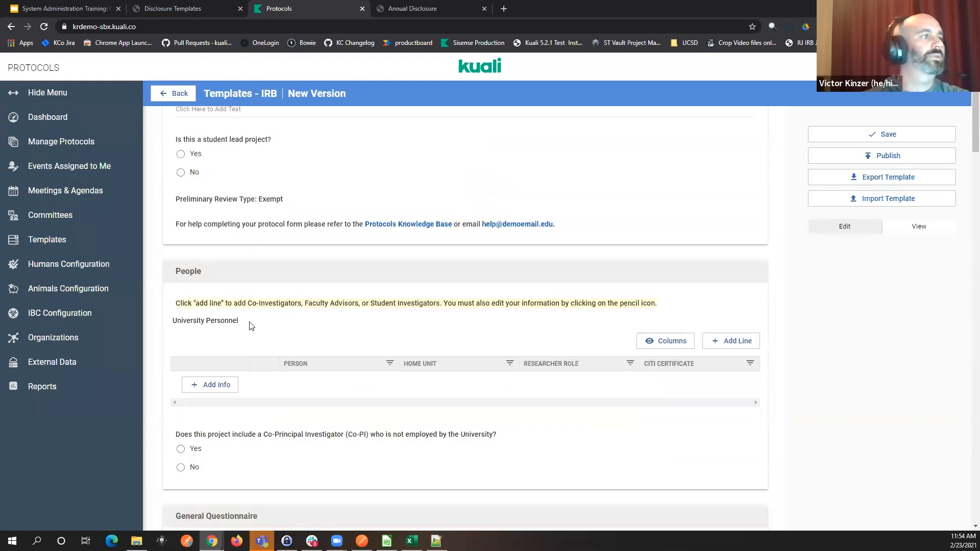
- Add a first person to the University Personnel list, choosing the researcher from the person lookup
{"action": "left_click", "coordinate": [194, 386]}
{"action": "left_click", "coordinate": [400, 117]}
{"action": "type", "text": "chey"}
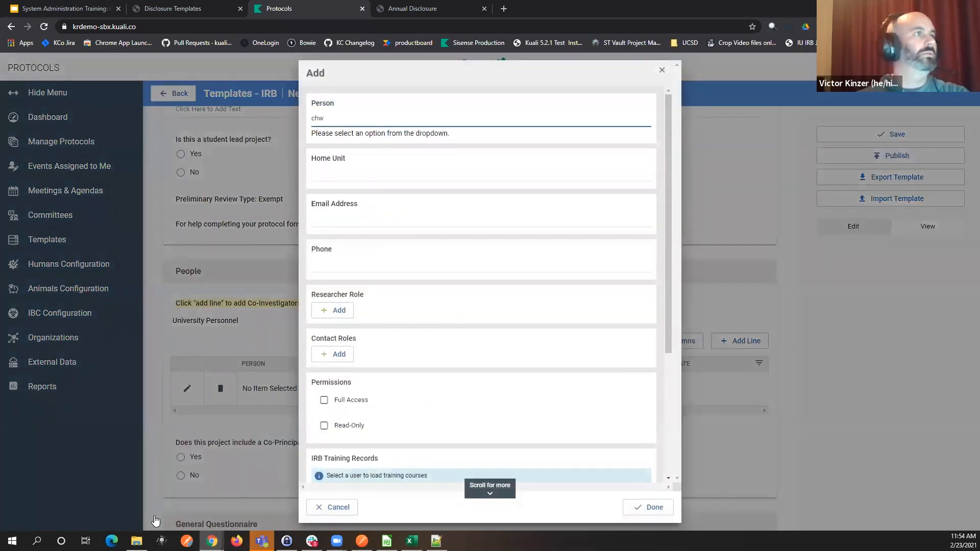
{"action": "key", "text": "BackSpace"}
{"action": "key", "text": "BackSpace"}
{"action": "type", "text": "ew"}
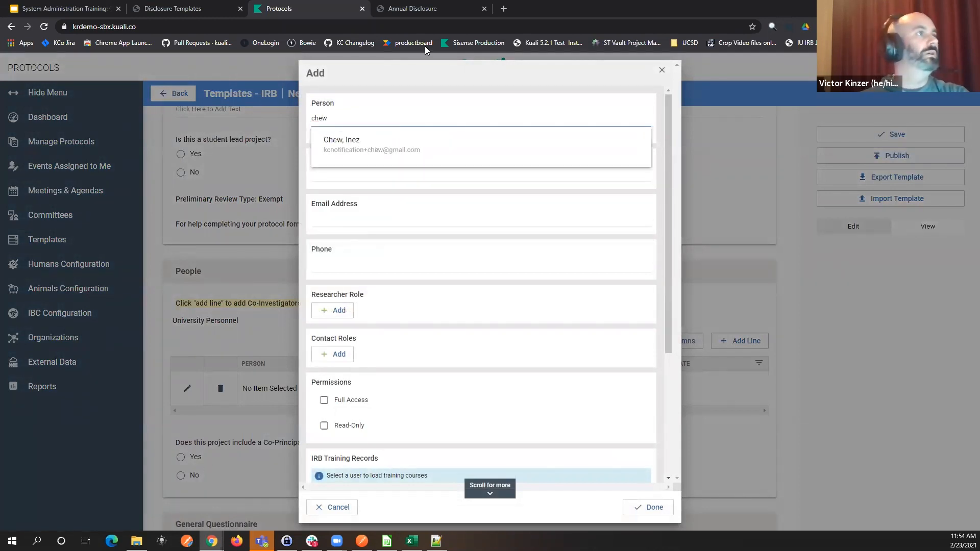
{"action": "left_click", "coordinate": [373, 144]}
{"action": "scroll", "coordinate": [615, 450], "scroll_direction": "down", "scroll_amount": 4}
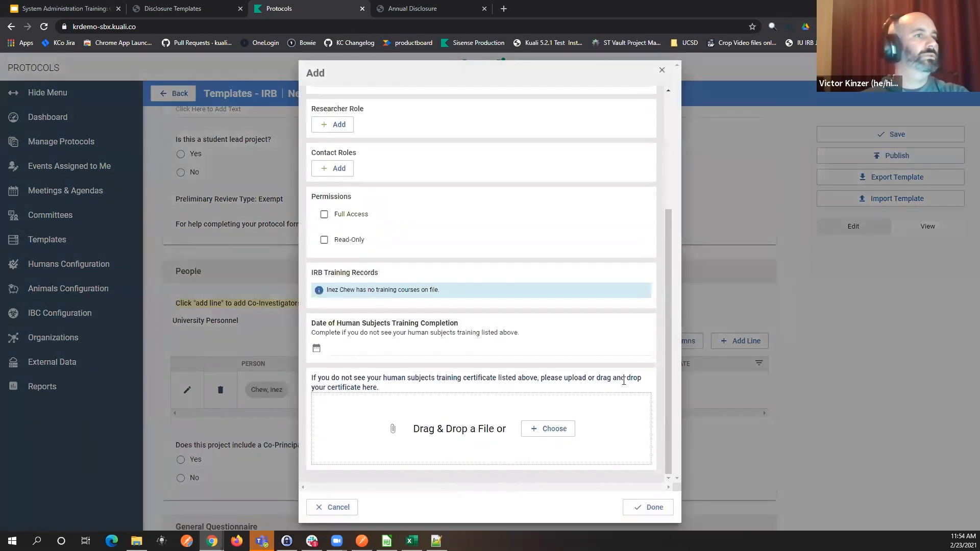
{"action": "left_click", "coordinate": [639, 505]}
- Add a second line to the University Personnel list with another researcher from the person lookup
{"action": "left_click", "coordinate": [733, 346]}
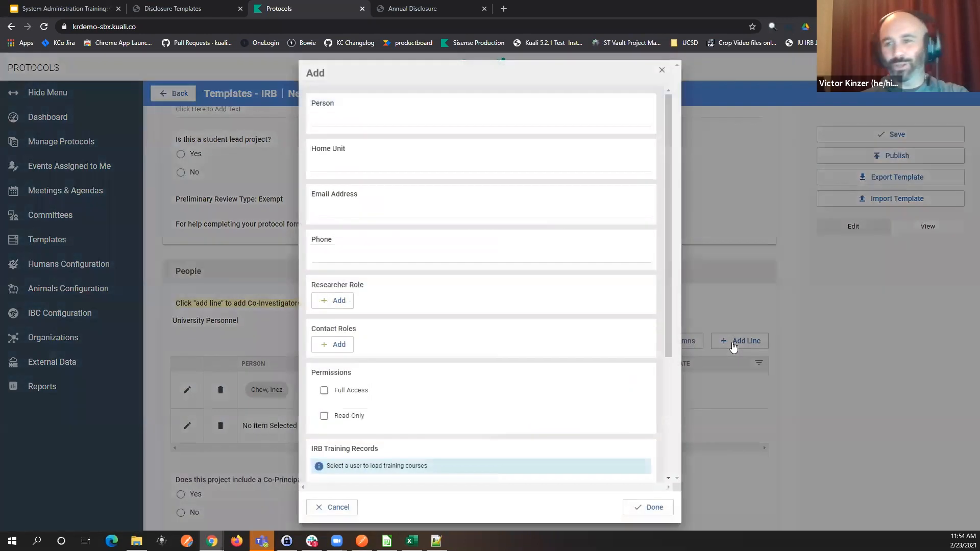
{"action": "left_click", "coordinate": [391, 117]}
{"action": "type", "text": "cate"}
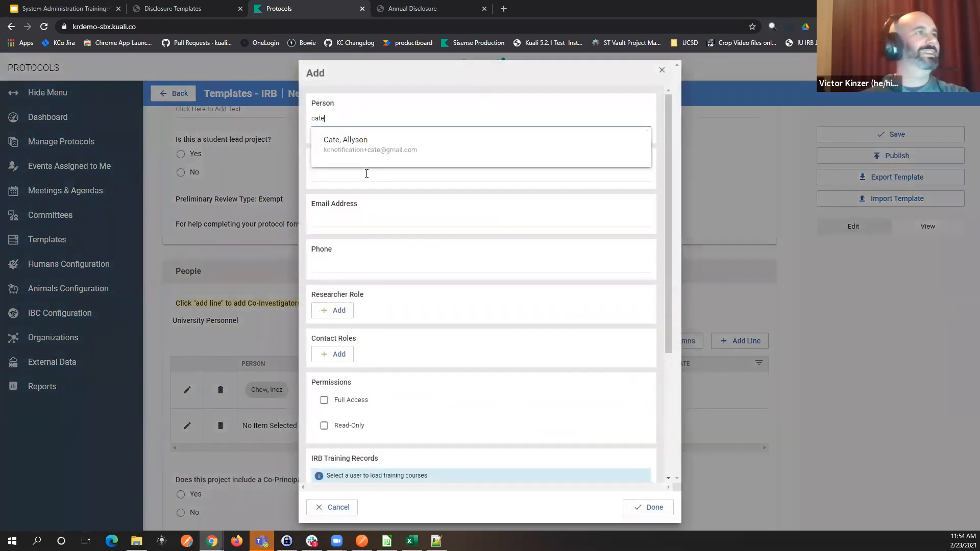
{"action": "left_click", "coordinate": [332, 142]}
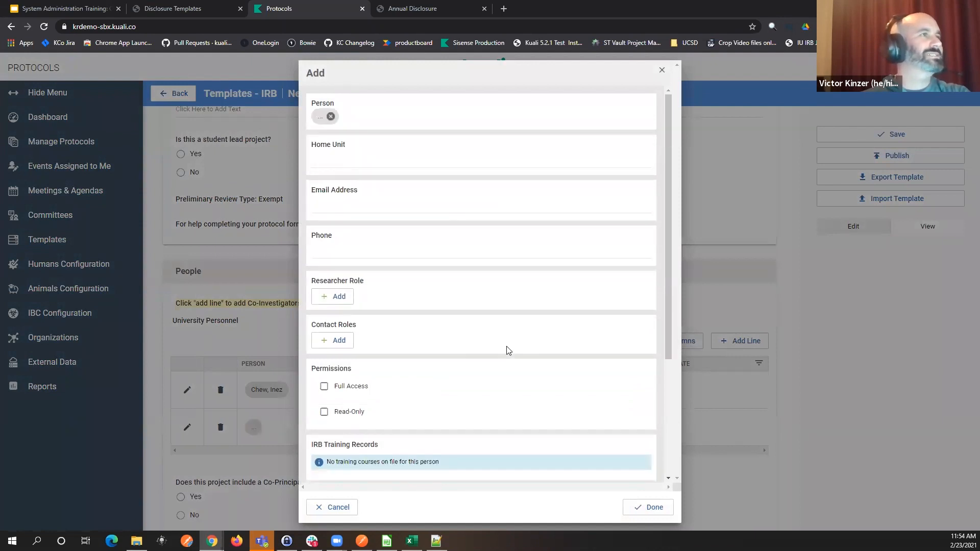
{"action": "scroll", "coordinate": [542, 344], "scroll_direction": "down", "scroll_amount": 4}
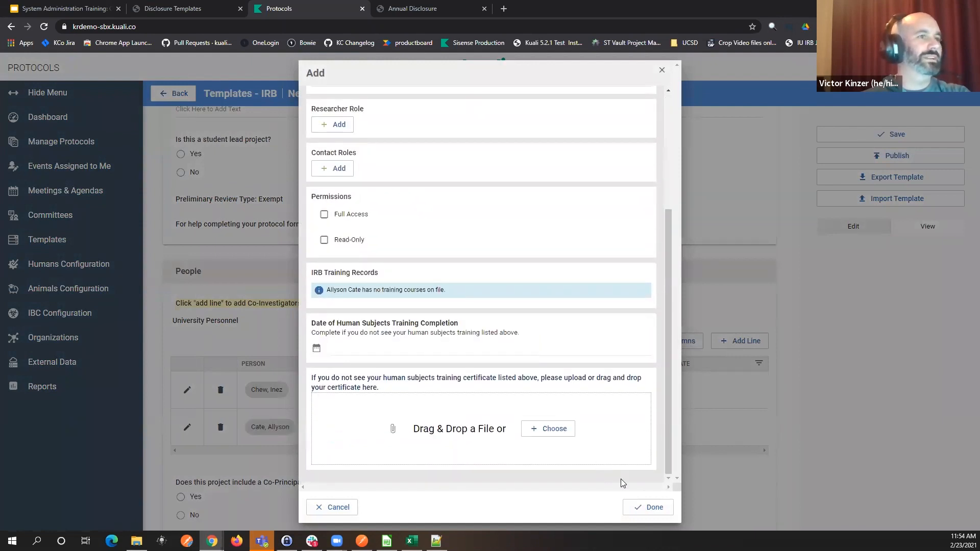
{"action": "left_click", "coordinate": [633, 506]}
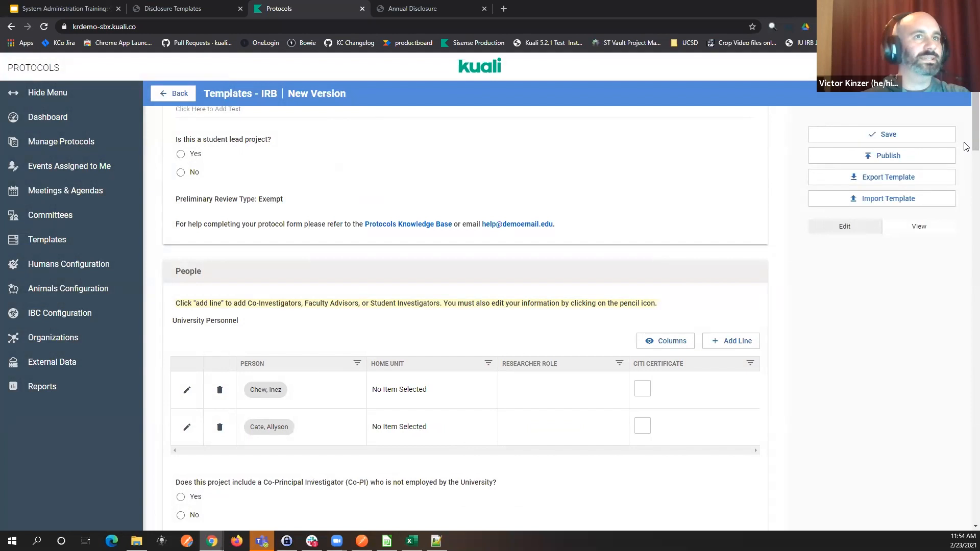
- Check which people the Personnel drop-down in Training Section offers, leaving it without a selection
{"action": "left_click_drag", "start_coordinate": [967, 148], "coordinate": [939, 523]}
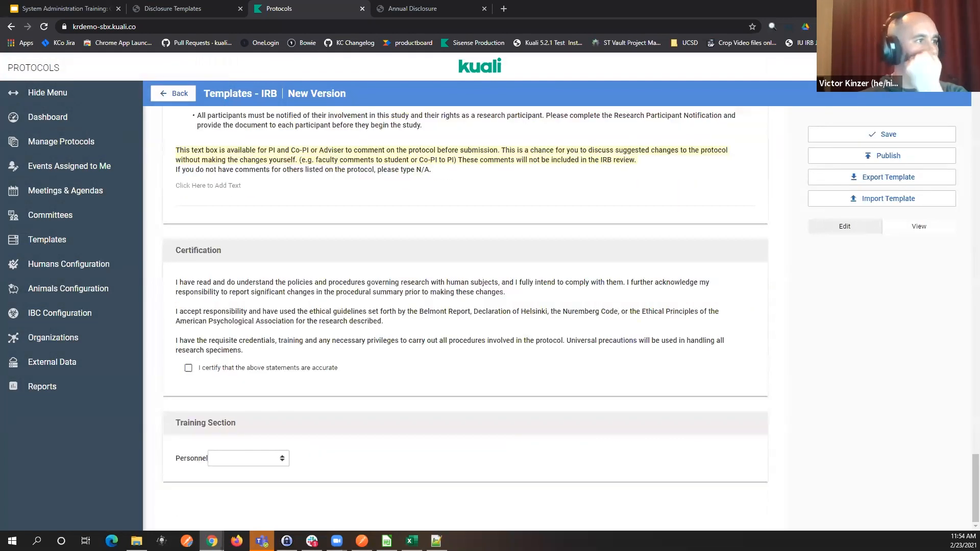
{"action": "left_click", "coordinate": [232, 457]}
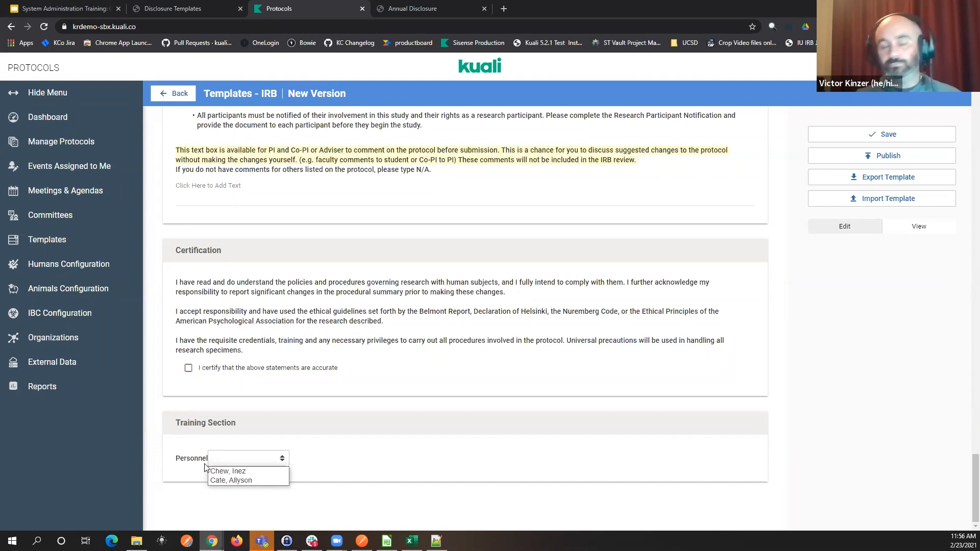
{"action": "left_click", "coordinate": [893, 227]}
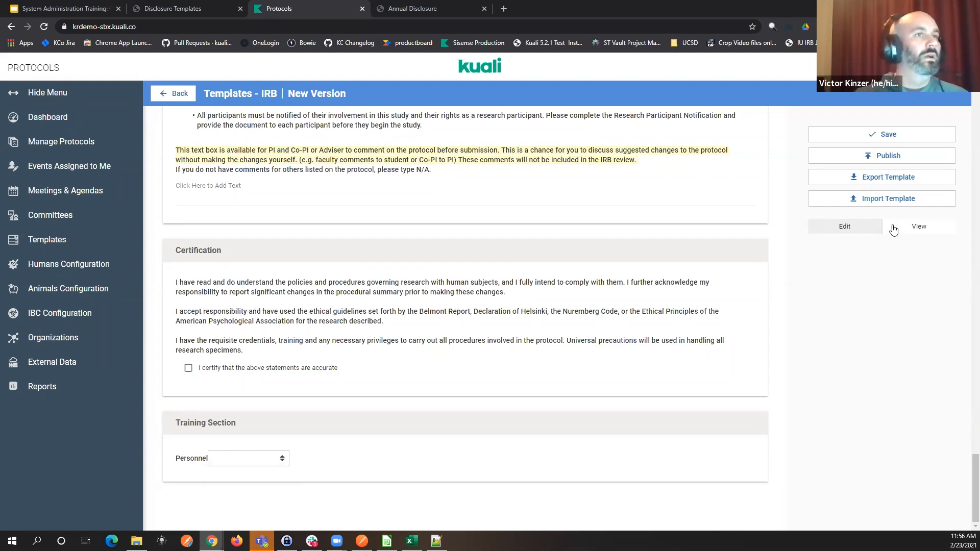
- Return the IRB template to editing, review the elements available for Training Section, and save the template
{"action": "left_click", "coordinate": [847, 227]}
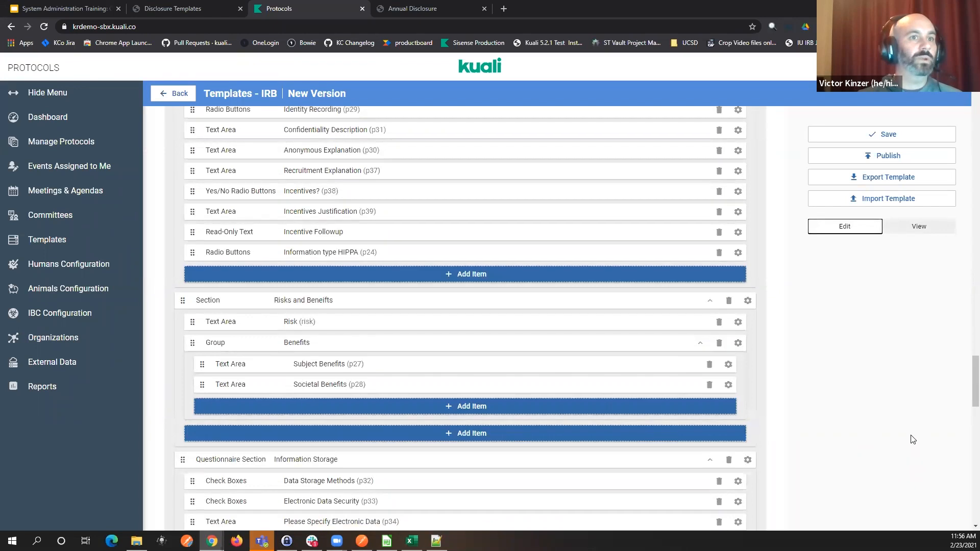
{"action": "scroll", "coordinate": [913, 435], "scroll_direction": "down", "scroll_amount": 10}
{"action": "scroll", "coordinate": [913, 435], "scroll_direction": "down", "scroll_amount": 5}
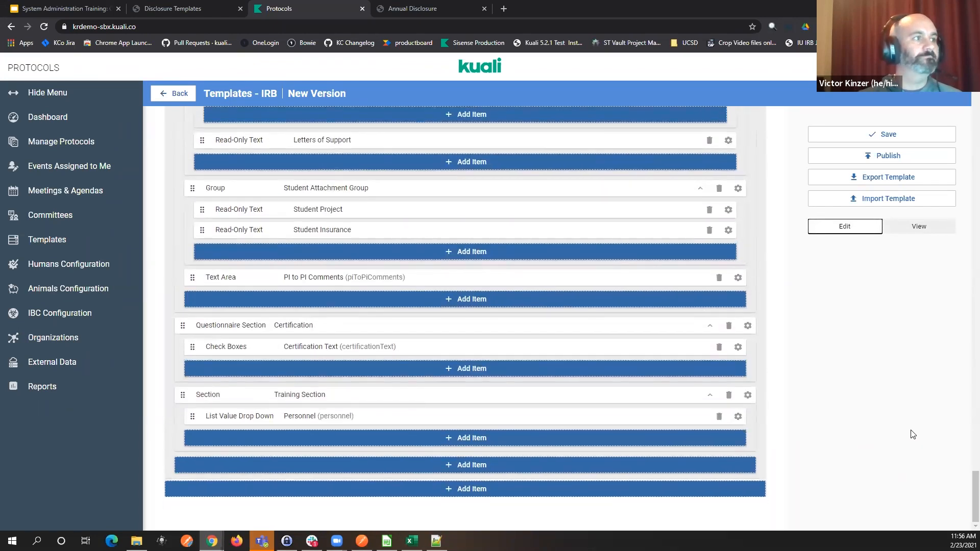
{"action": "left_click", "coordinate": [447, 440]}
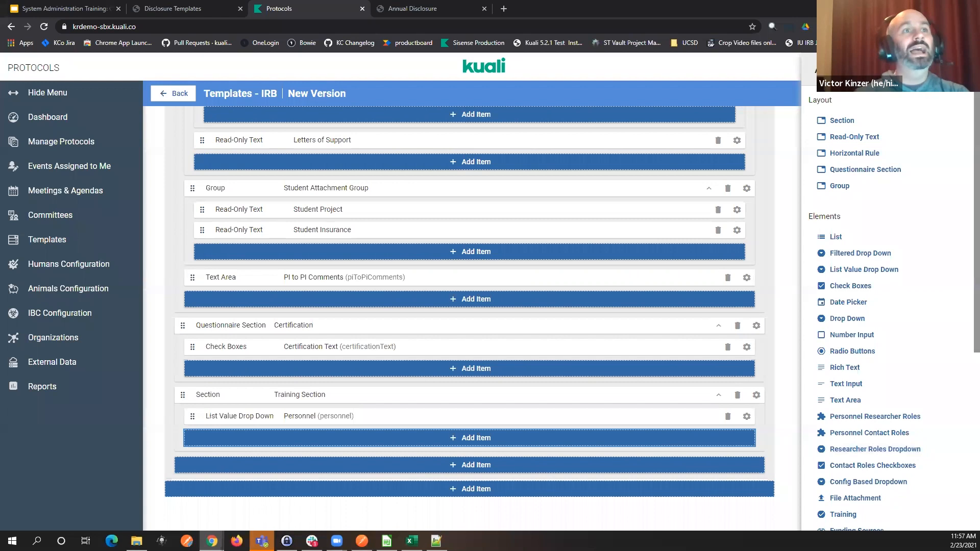
{"action": "scroll", "coordinate": [873, 252], "scroll_direction": "down", "scroll_amount": 5}
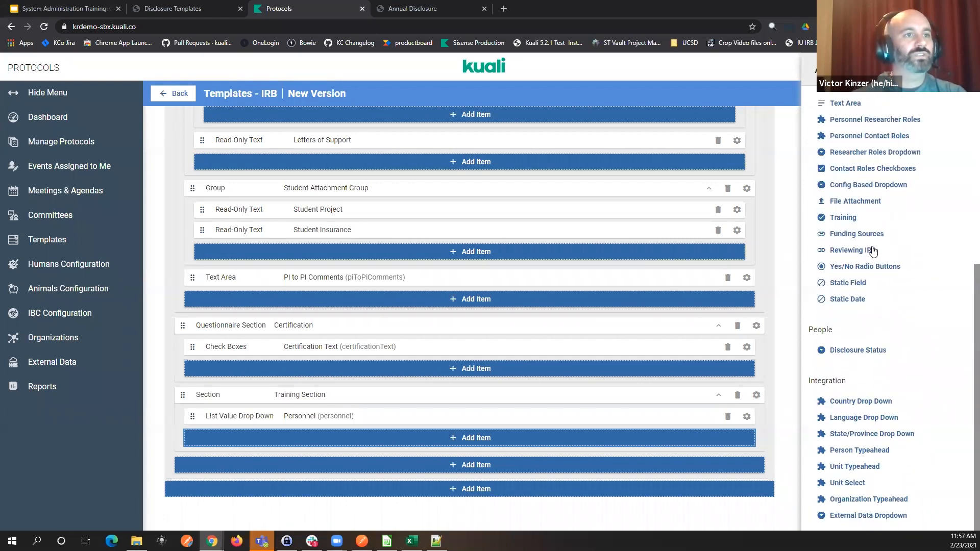
{"action": "scroll", "coordinate": [892, 334], "scroll_direction": "up", "scroll_amount": 6}
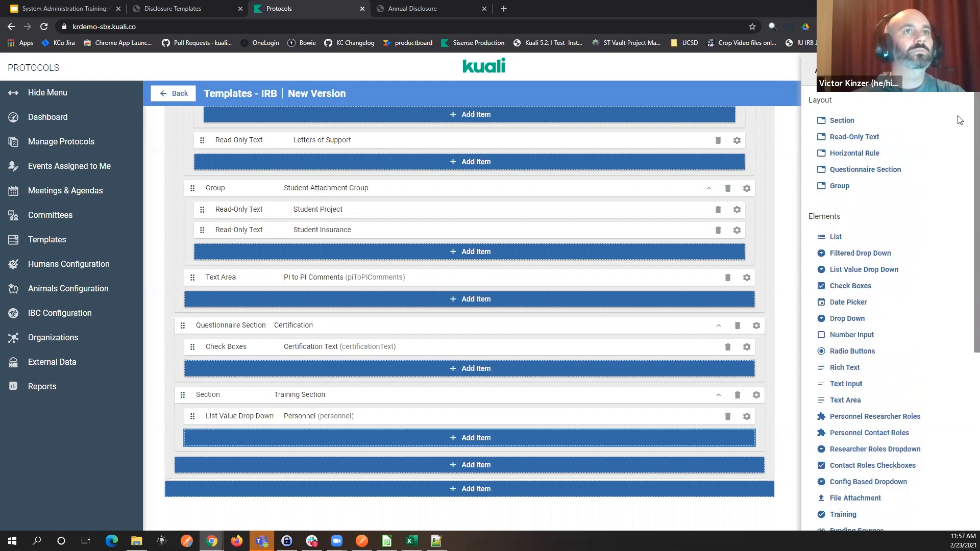
{"action": "left_click", "coordinate": [837, 136]}
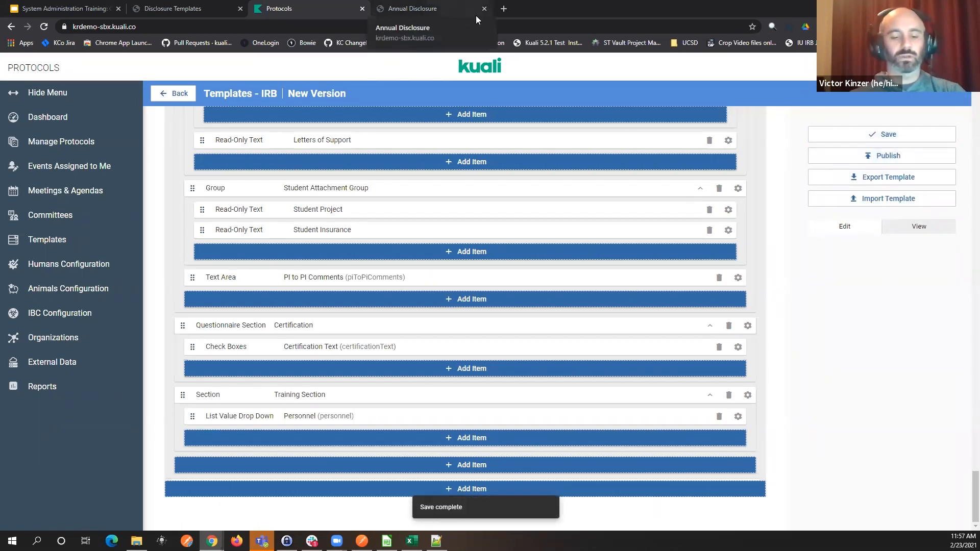
- Open a new browser window and move it out of the way
{"action": "key", "text": "ctrl+n"}
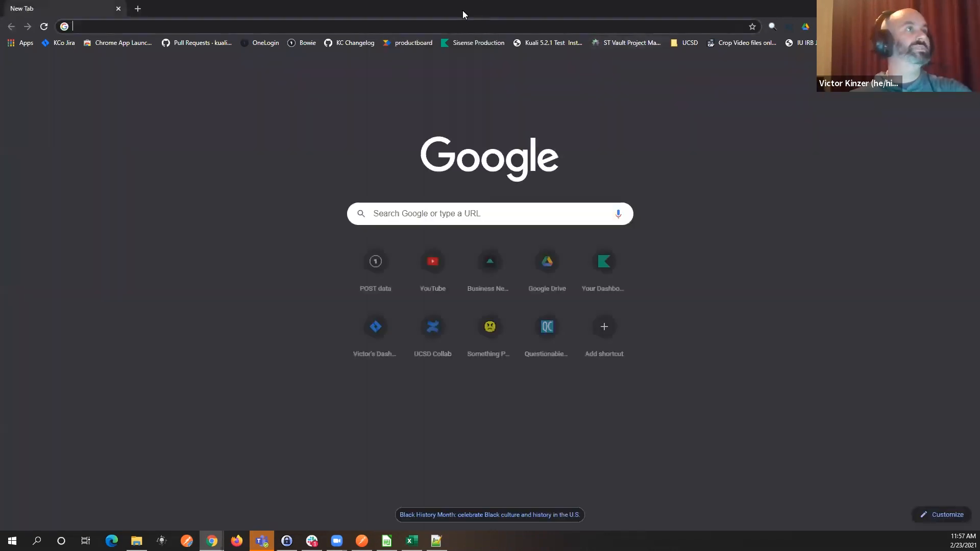
{"action": "left_click_drag", "start_coordinate": [462, 12], "coordinate": [434, 0]}
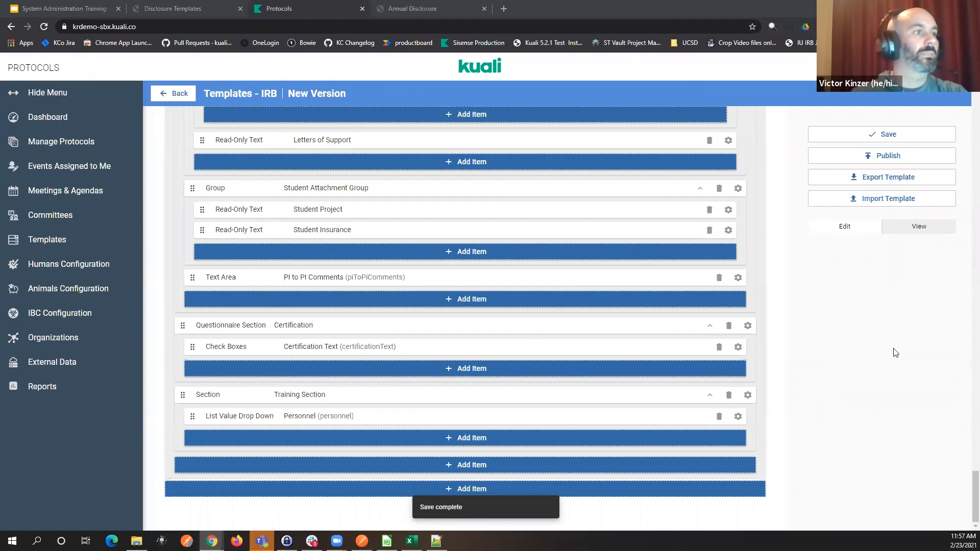
- Reload the IRB template and add an Assign Ancillary Review element labelled Biosafety to Training Section
{"action": "scroll", "coordinate": [595, 210], "scroll_direction": "up", "scroll_amount": 1}
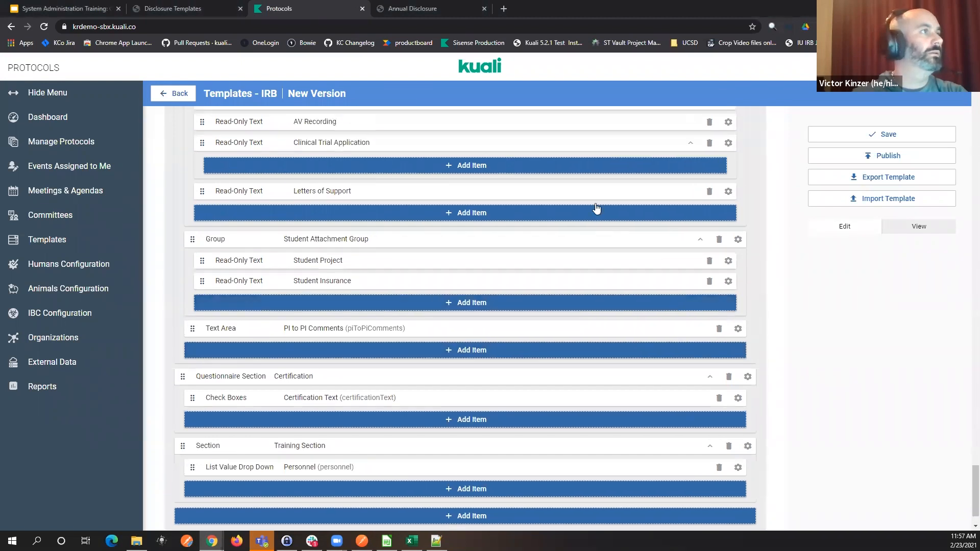
{"action": "left_click", "coordinate": [49, 25]}
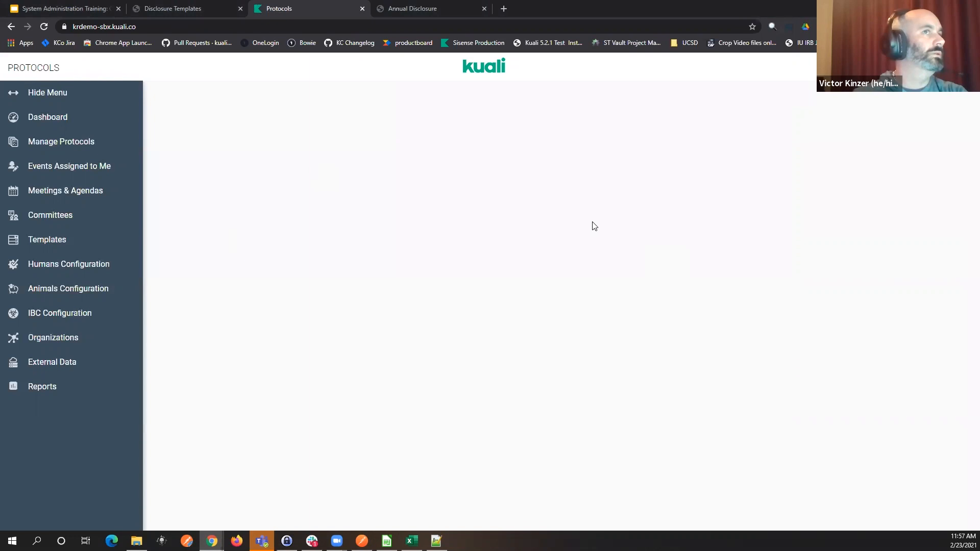
{"action": "scroll", "coordinate": [748, 317], "scroll_direction": "down", "scroll_amount": 10}
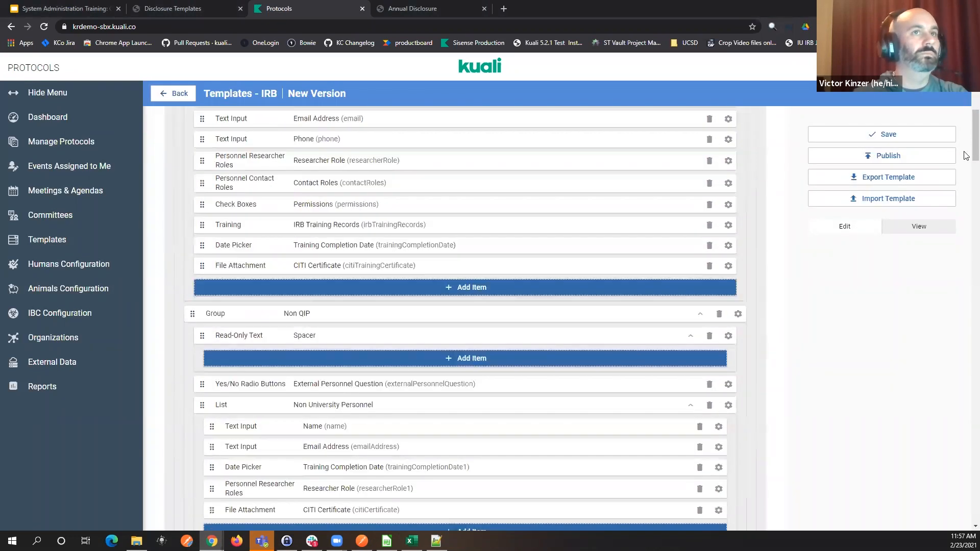
{"action": "left_click_drag", "start_coordinate": [975, 146], "coordinate": [975, 503]}
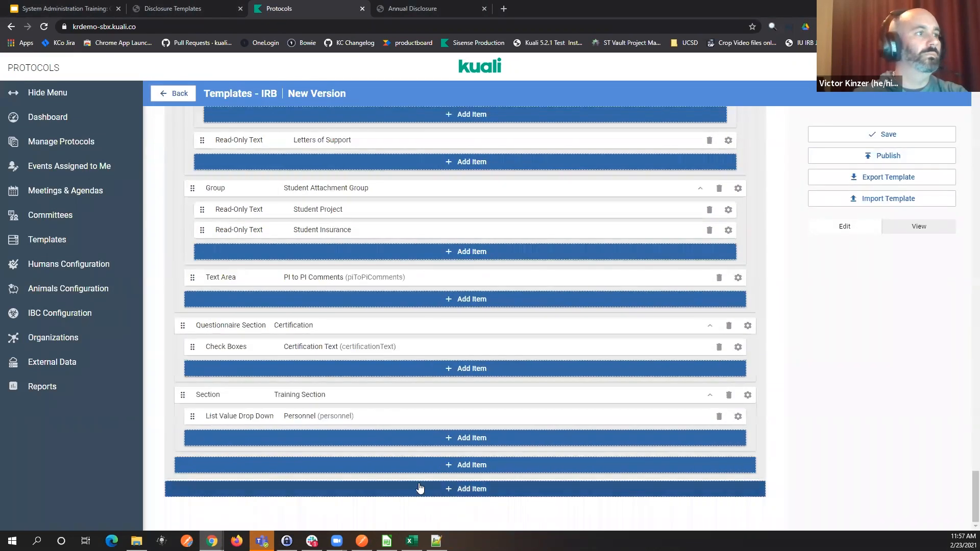
{"action": "left_click", "coordinate": [421, 448]}
{"action": "scroll", "coordinate": [874, 240], "scroll_direction": "down", "scroll_amount": 7}
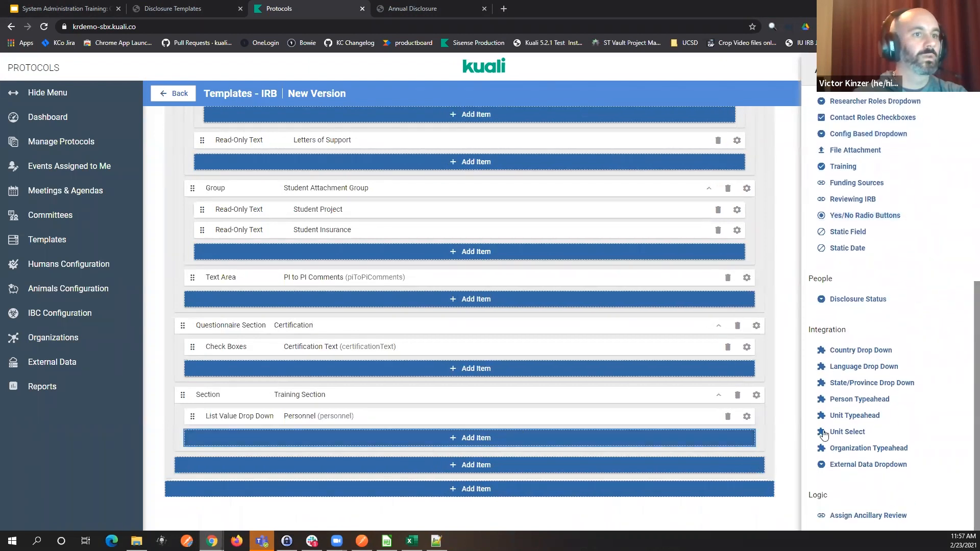
{"action": "left_click", "coordinate": [846, 519]}
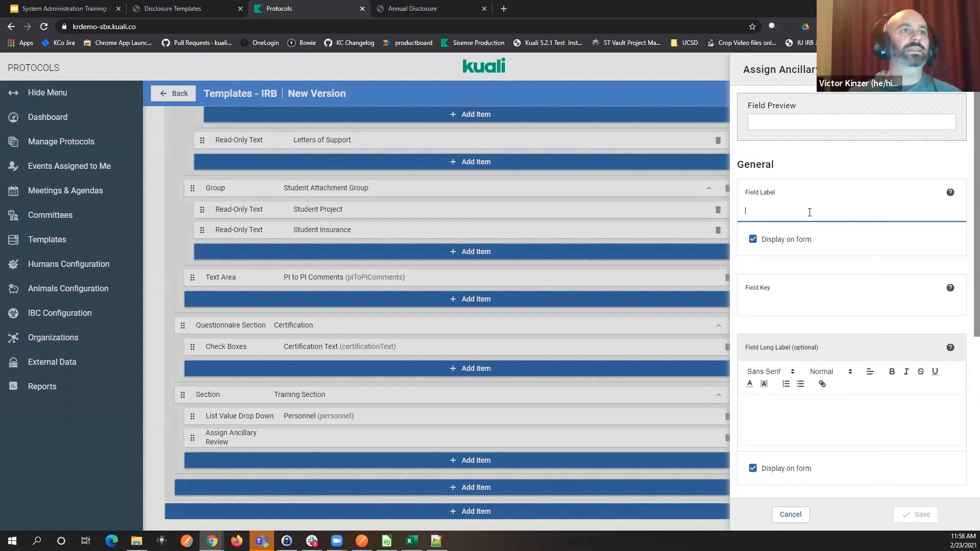
{"action": "type", "text": "Biosafety"}
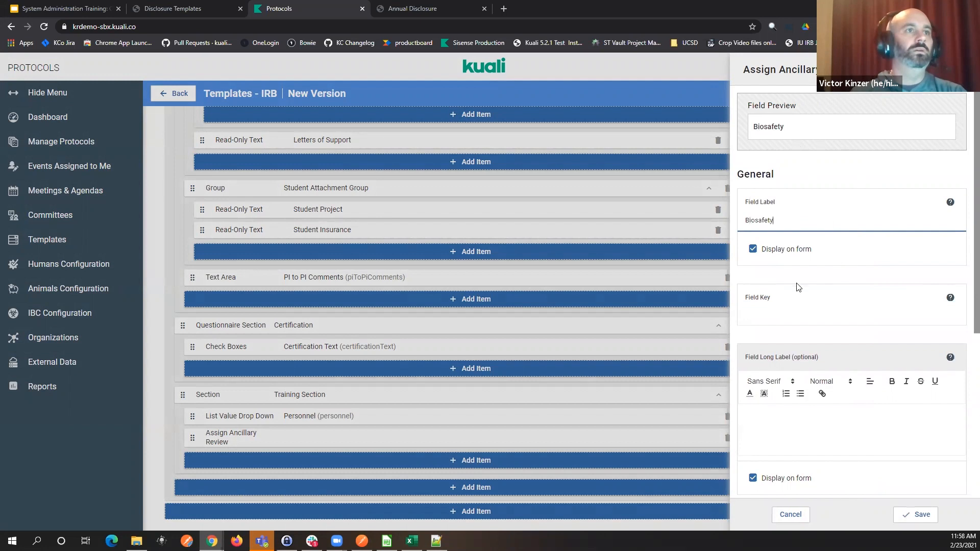
- Add an empty progressive disclosure condition to the Biosafety review and turn off displaying its label on the form
{"action": "scroll", "coordinate": [825, 287], "scroll_direction": "down", "scroll_amount": 4}
{"action": "scroll", "coordinate": [858, 258], "scroll_direction": "down", "scroll_amount": 1}
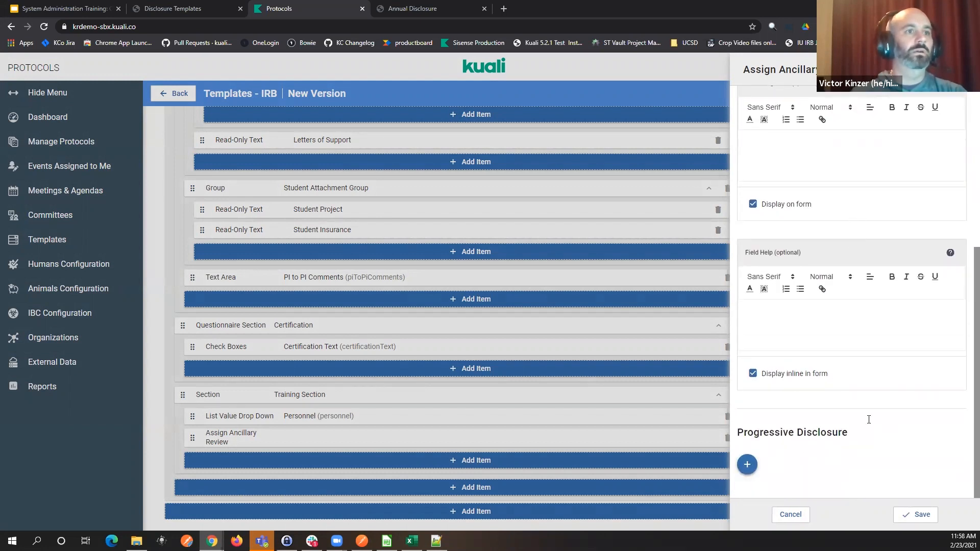
{"action": "left_click", "coordinate": [748, 465]}
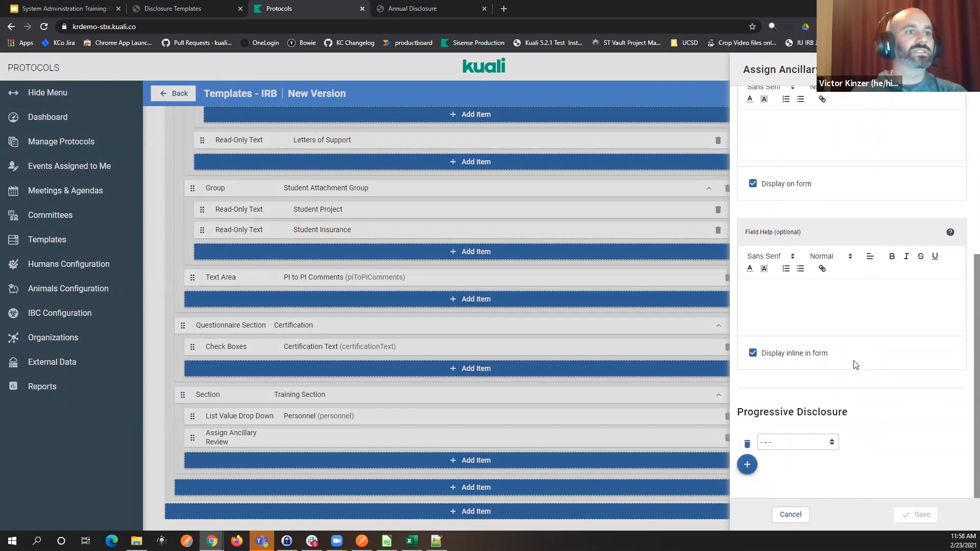
{"action": "scroll", "coordinate": [853, 364], "scroll_direction": "up", "scroll_amount": 4}
{"action": "scroll", "coordinate": [850, 370], "scroll_direction": "down", "scroll_amount": 4}
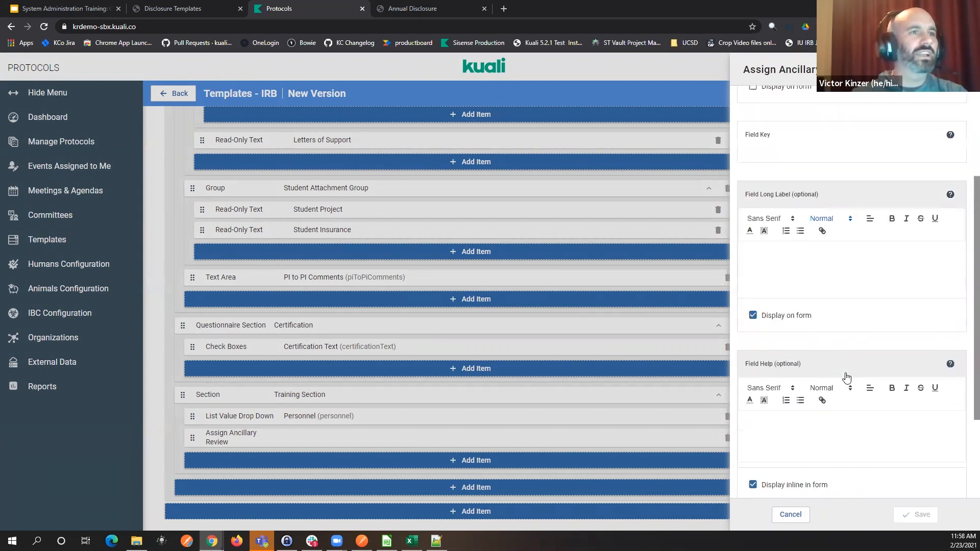
- Set the Biosafety review's progressive disclosure condition to Biological Specimens? (ex7) is Yes
{"action": "left_click", "coordinate": [781, 444]}
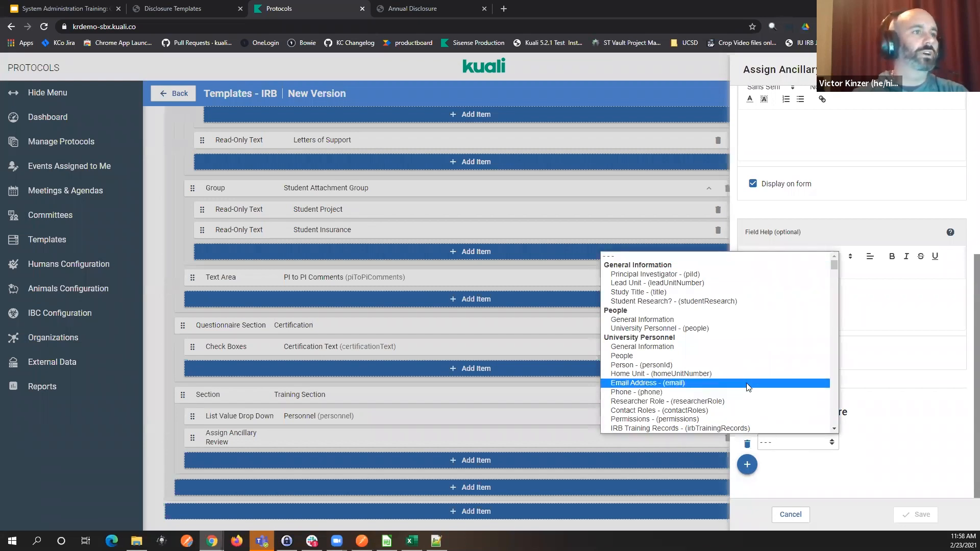
{"action": "scroll", "coordinate": [748, 388], "scroll_direction": "down", "scroll_amount": 4}
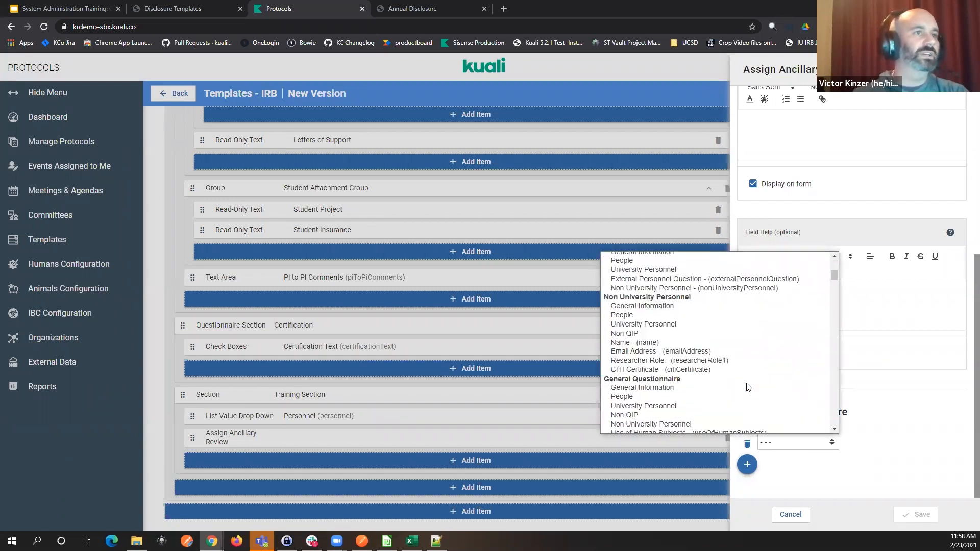
{"action": "scroll", "coordinate": [748, 388], "scroll_direction": "down", "scroll_amount": 4}
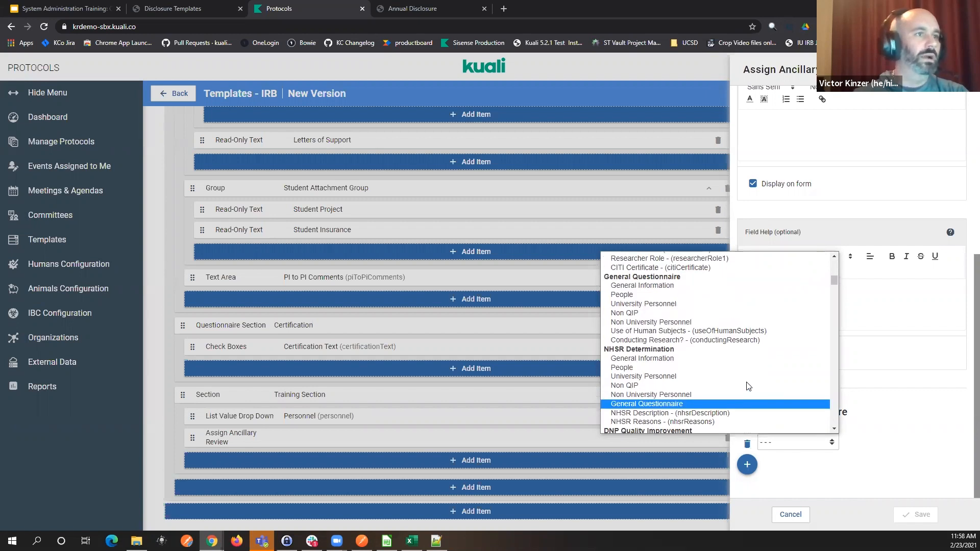
{"action": "scroll", "coordinate": [748, 386], "scroll_direction": "down", "scroll_amount": 12}
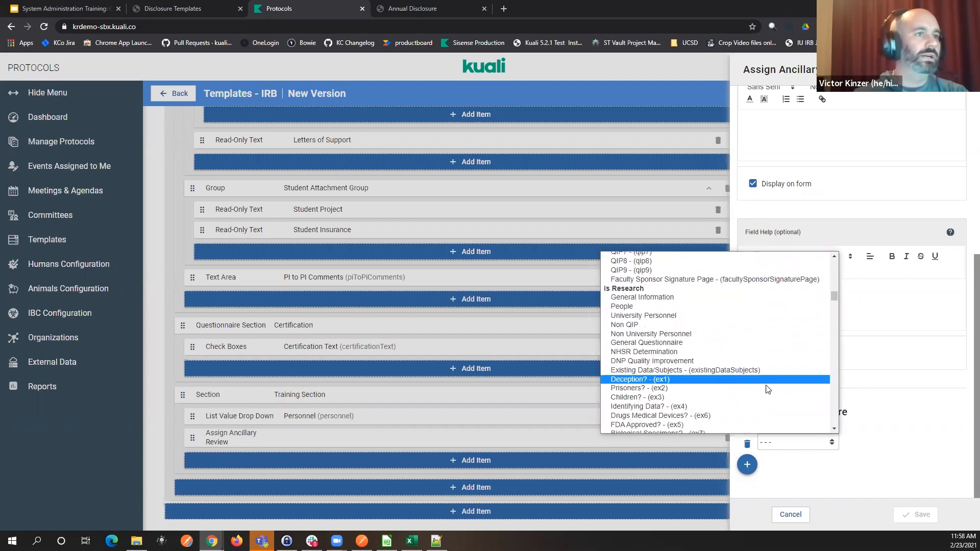
{"action": "scroll", "coordinate": [765, 386], "scroll_direction": "down", "scroll_amount": 4}
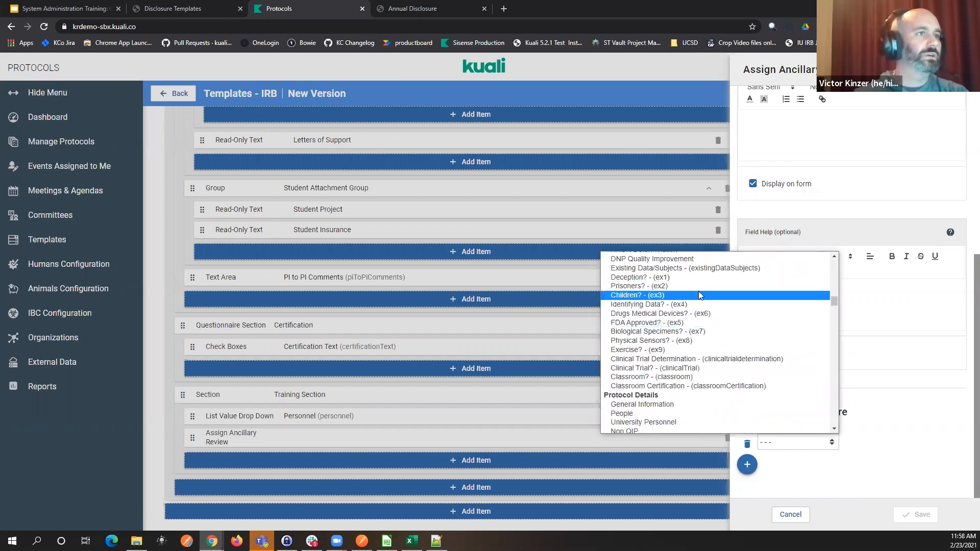
{"action": "left_click", "coordinate": [678, 331]}
{"action": "left_click", "coordinate": [870, 443]}
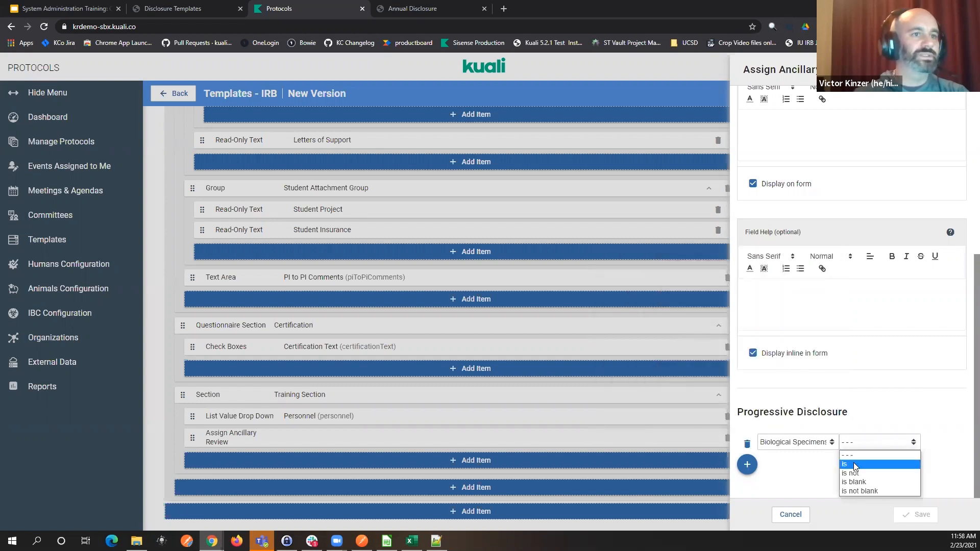
{"action": "left_click", "coordinate": [855, 464]}
{"action": "left_click", "coordinate": [872, 461]}
{"action": "left_click", "coordinate": [856, 479]}
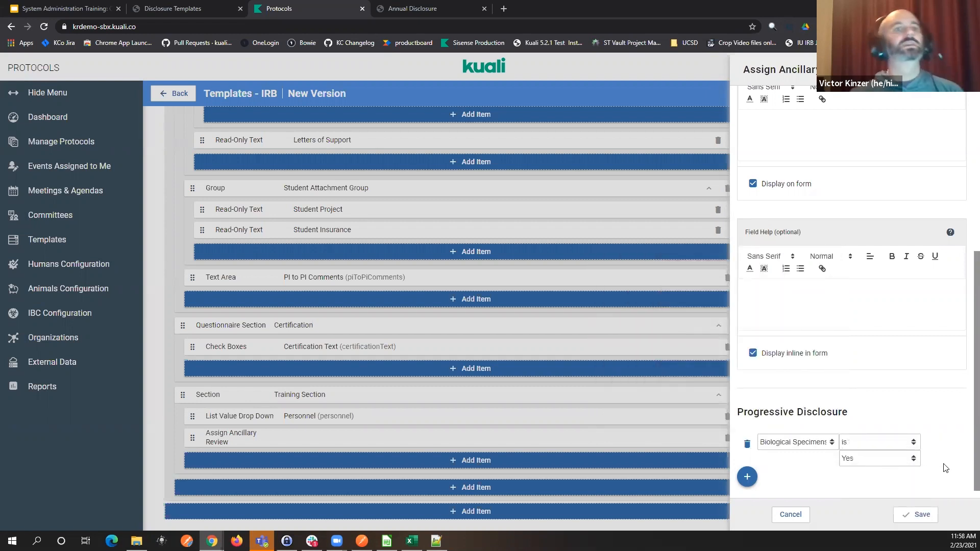
{"action": "scroll", "coordinate": [888, 383], "scroll_direction": "up", "scroll_amount": 4}
{"action": "scroll", "coordinate": [889, 400], "scroll_direction": "up", "scroll_amount": 2}
{"action": "scroll", "coordinate": [868, 401], "scroll_direction": "down", "scroll_amount": 6}
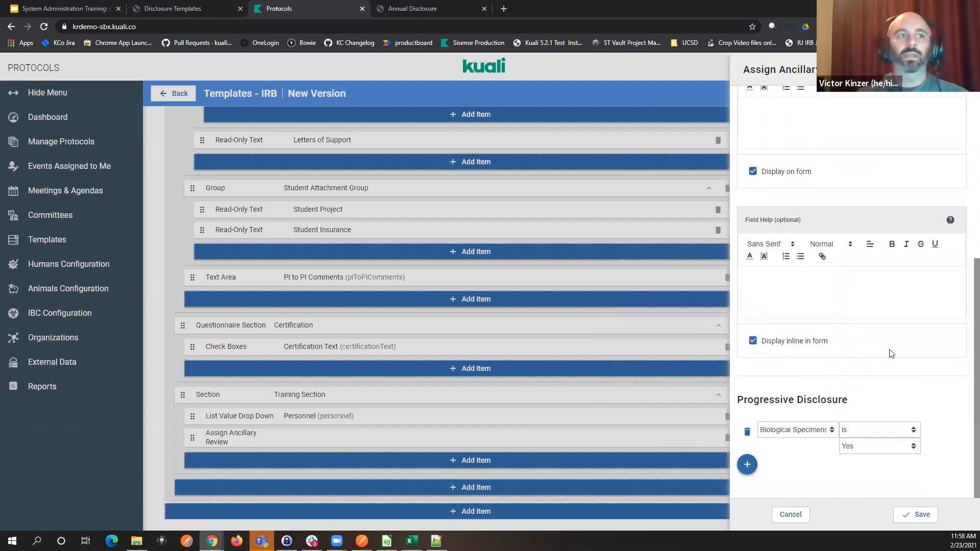